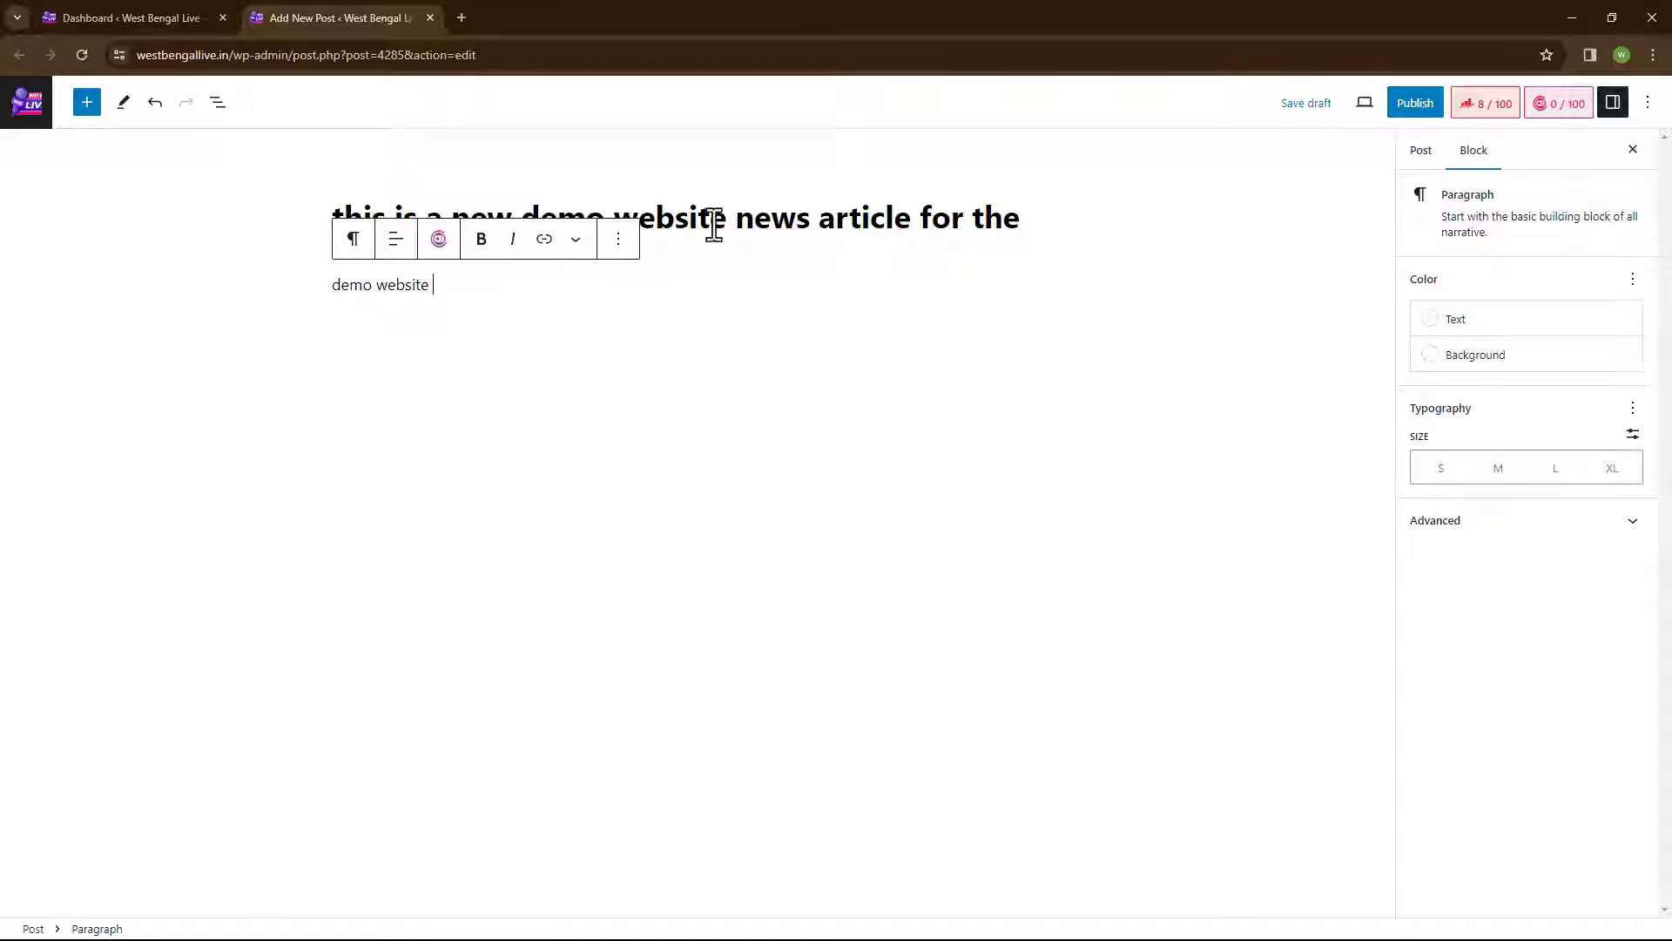
Delete the "demo website" text from the body paragraph of the demo post
{"action": "left_click", "coordinate": [713, 222]}
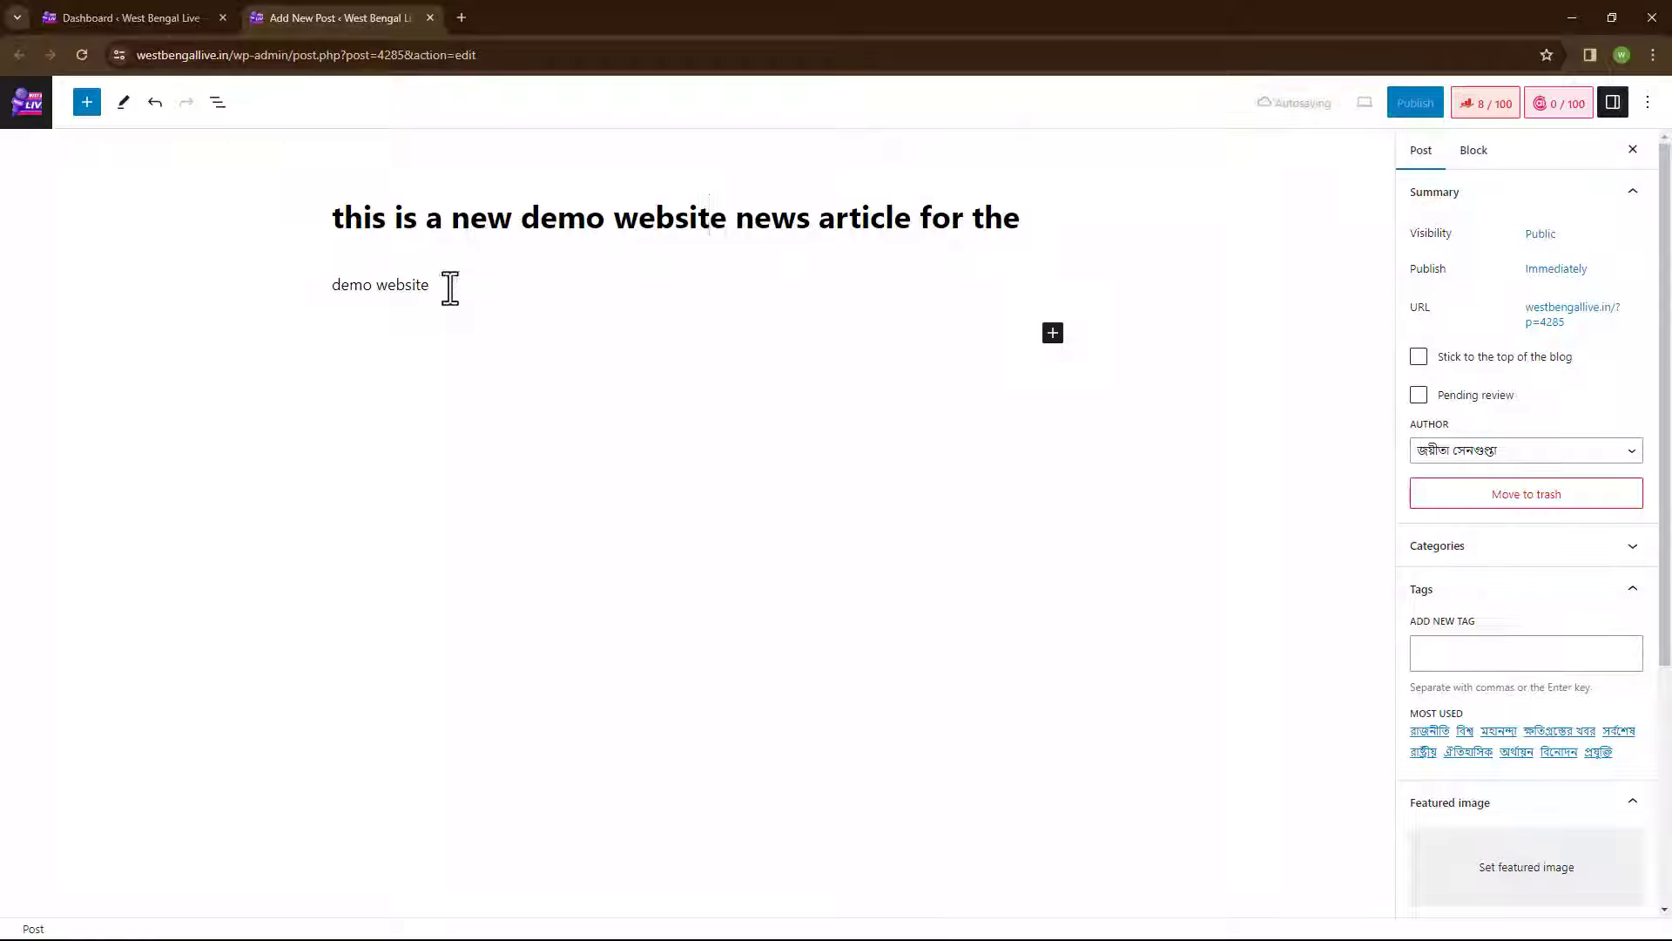
{"action": "left_click_drag", "start_coordinate": [438, 287], "coordinate": [347, 293]}
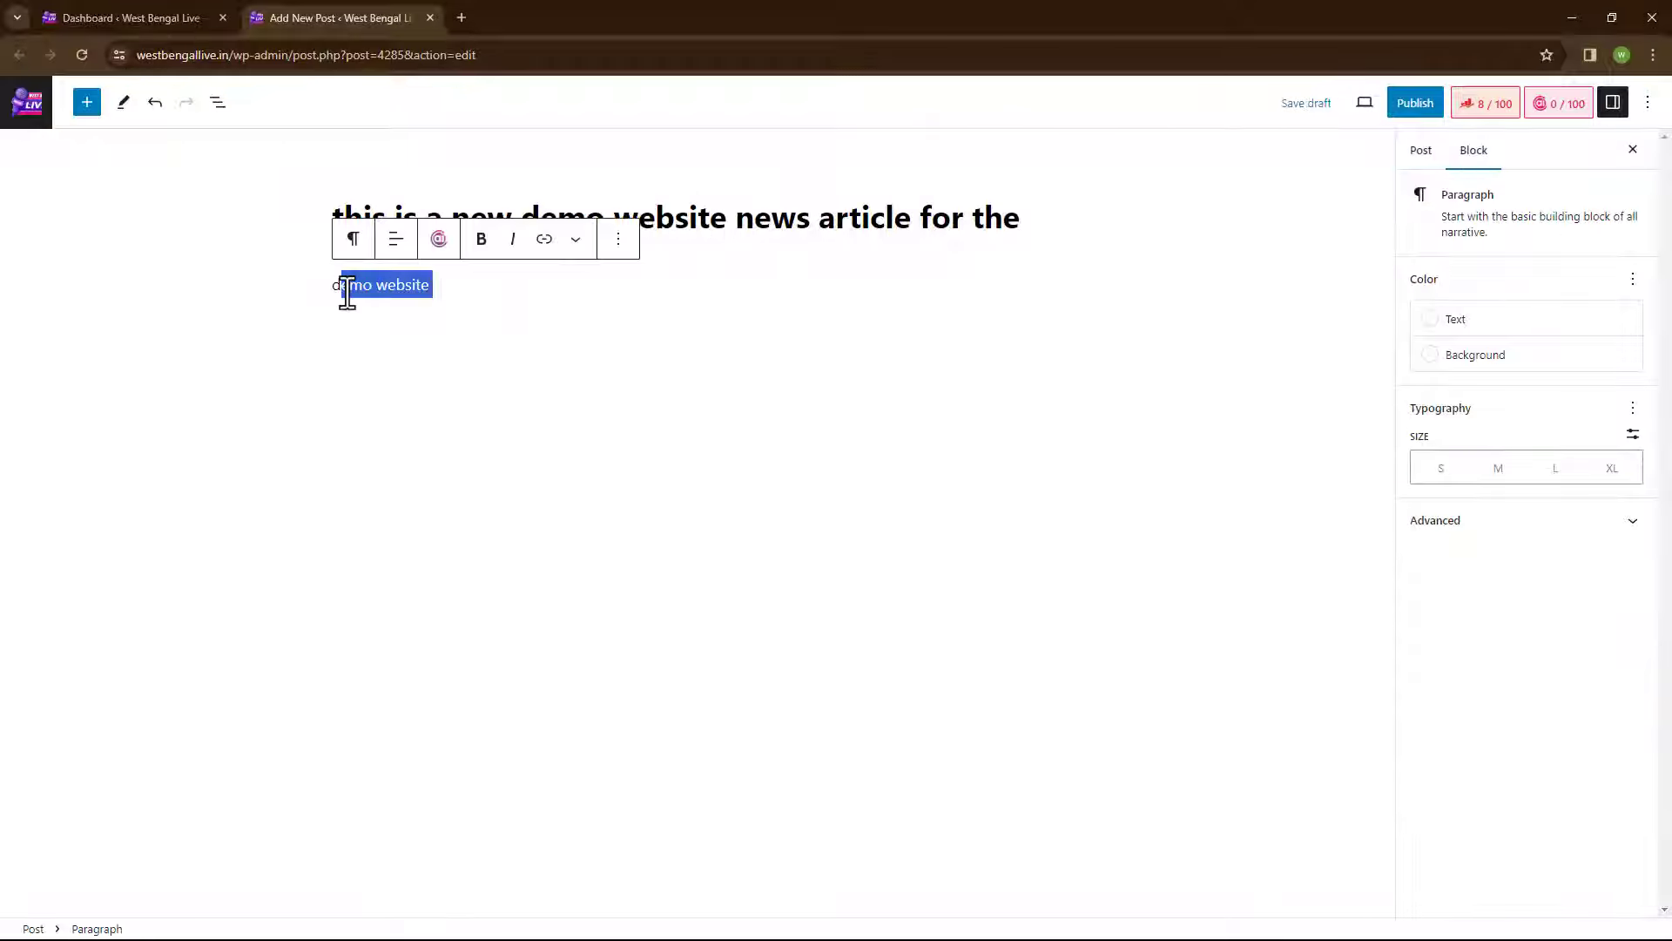
{"action": "key", "text": "BackSpace"}
{"action": "key", "text": "BackSpace"}
{"action": "left_click_drag", "start_coordinate": [1050, 218], "coordinate": [819, 220]}
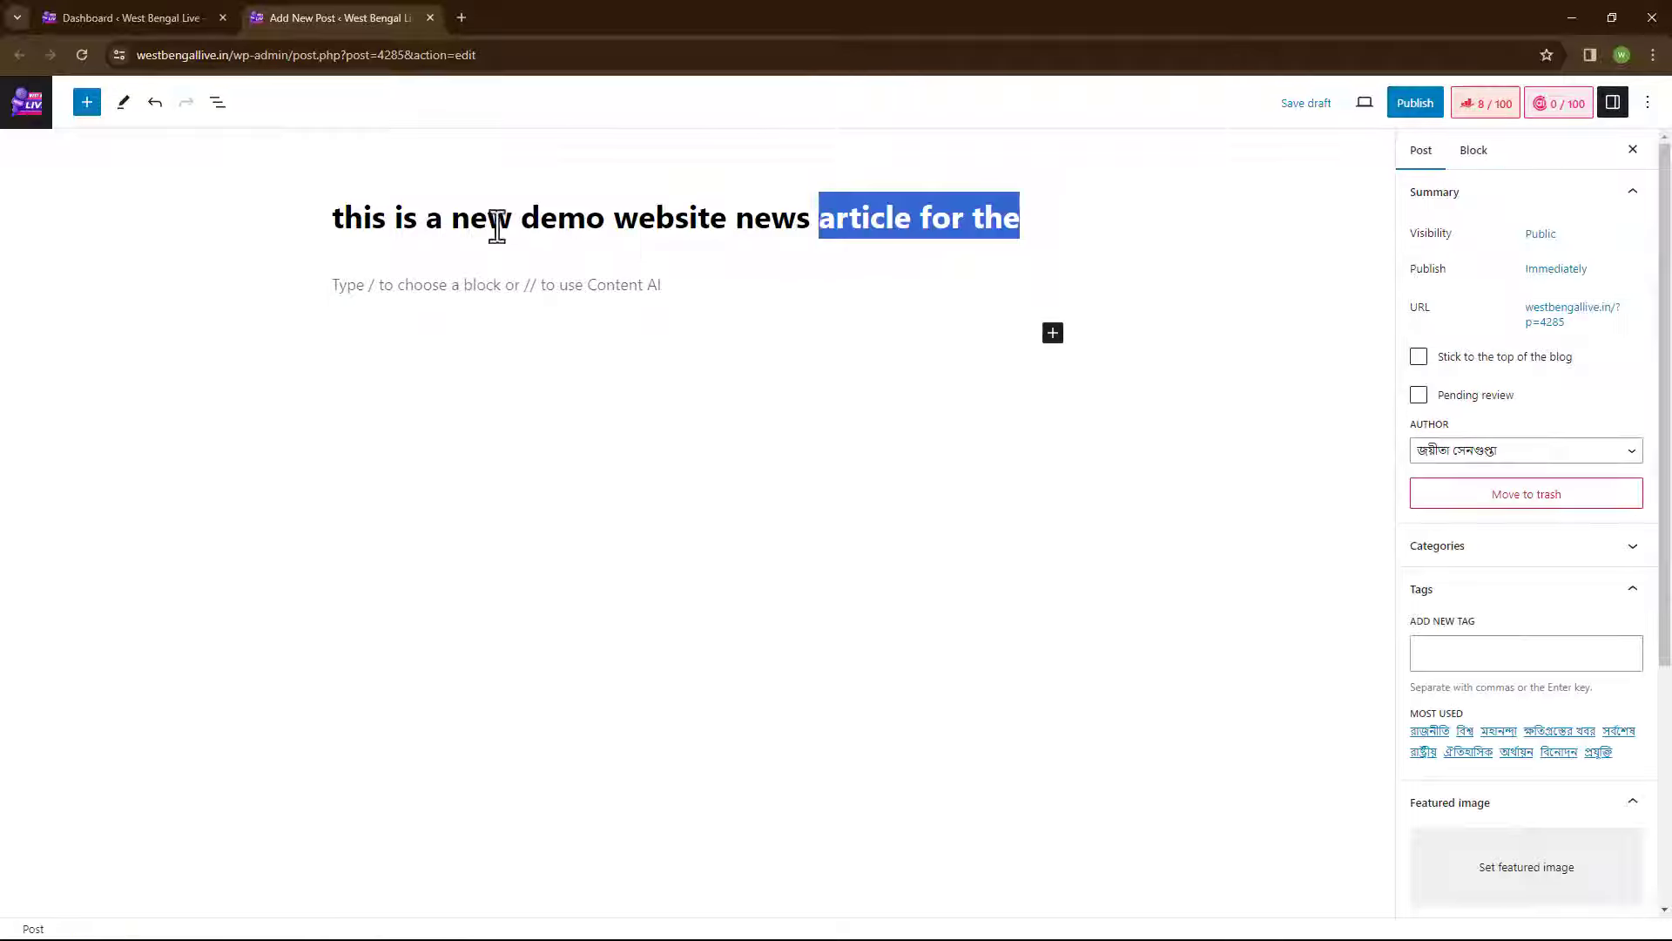
{"action": "left_click", "coordinate": [247, 242]}
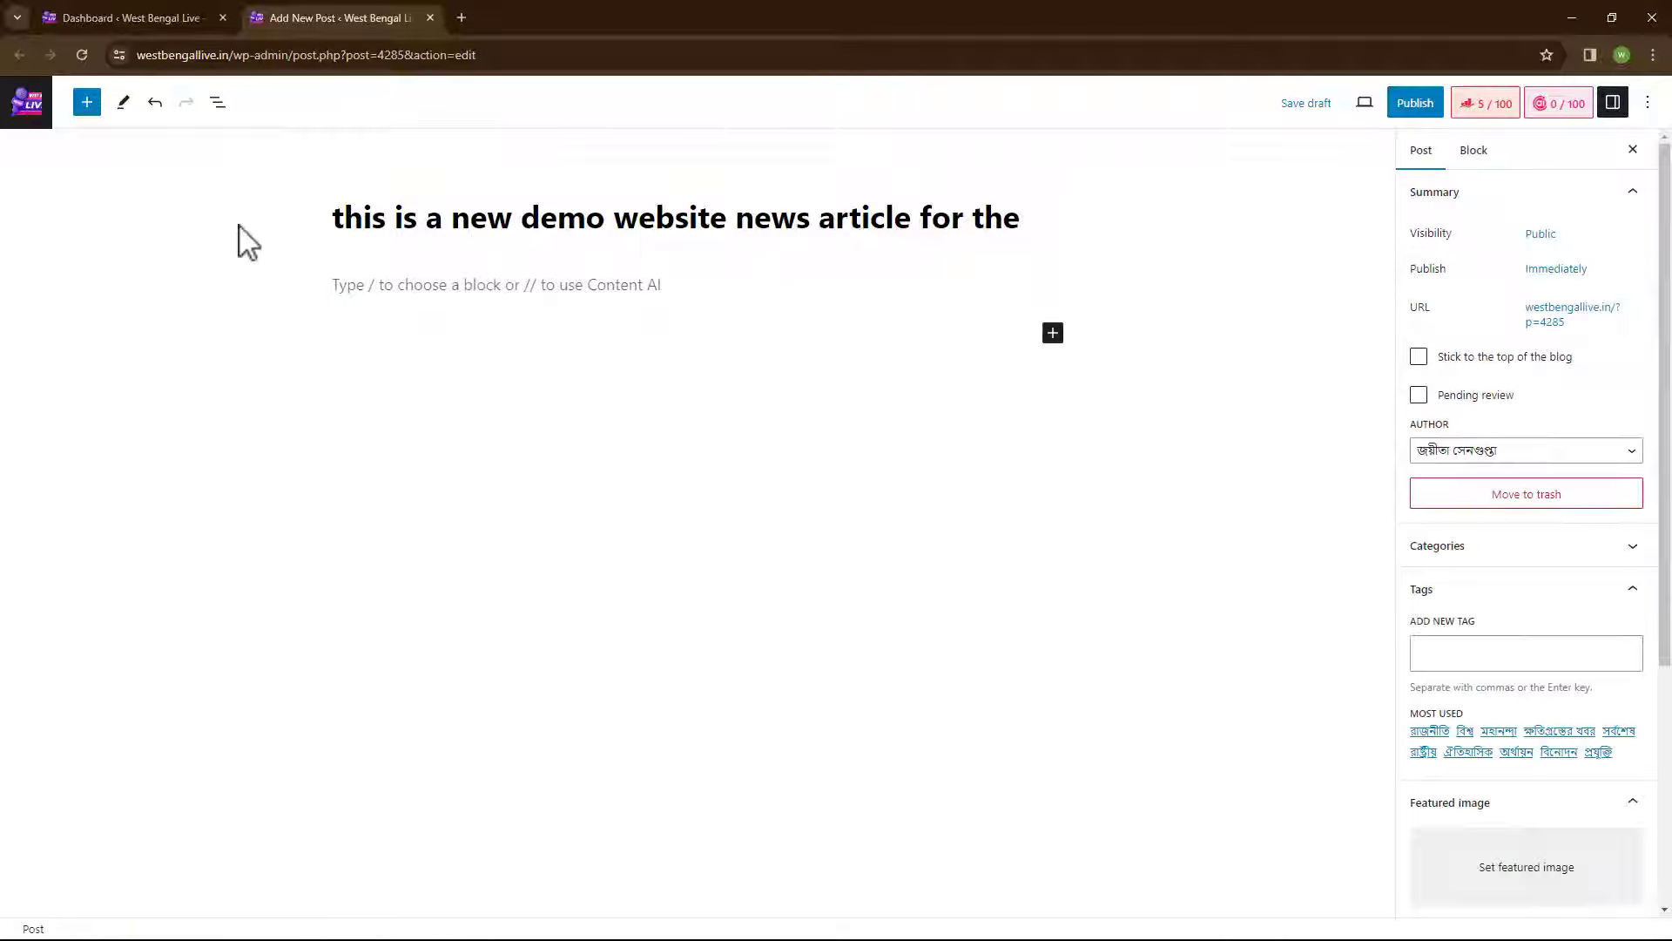
Close the demo post's editor without saving and move the draft "this is a new demo website news article for the" to the trash
{"action": "left_click", "coordinate": [427, 18]}
{"action": "left_click", "coordinate": [897, 166]}
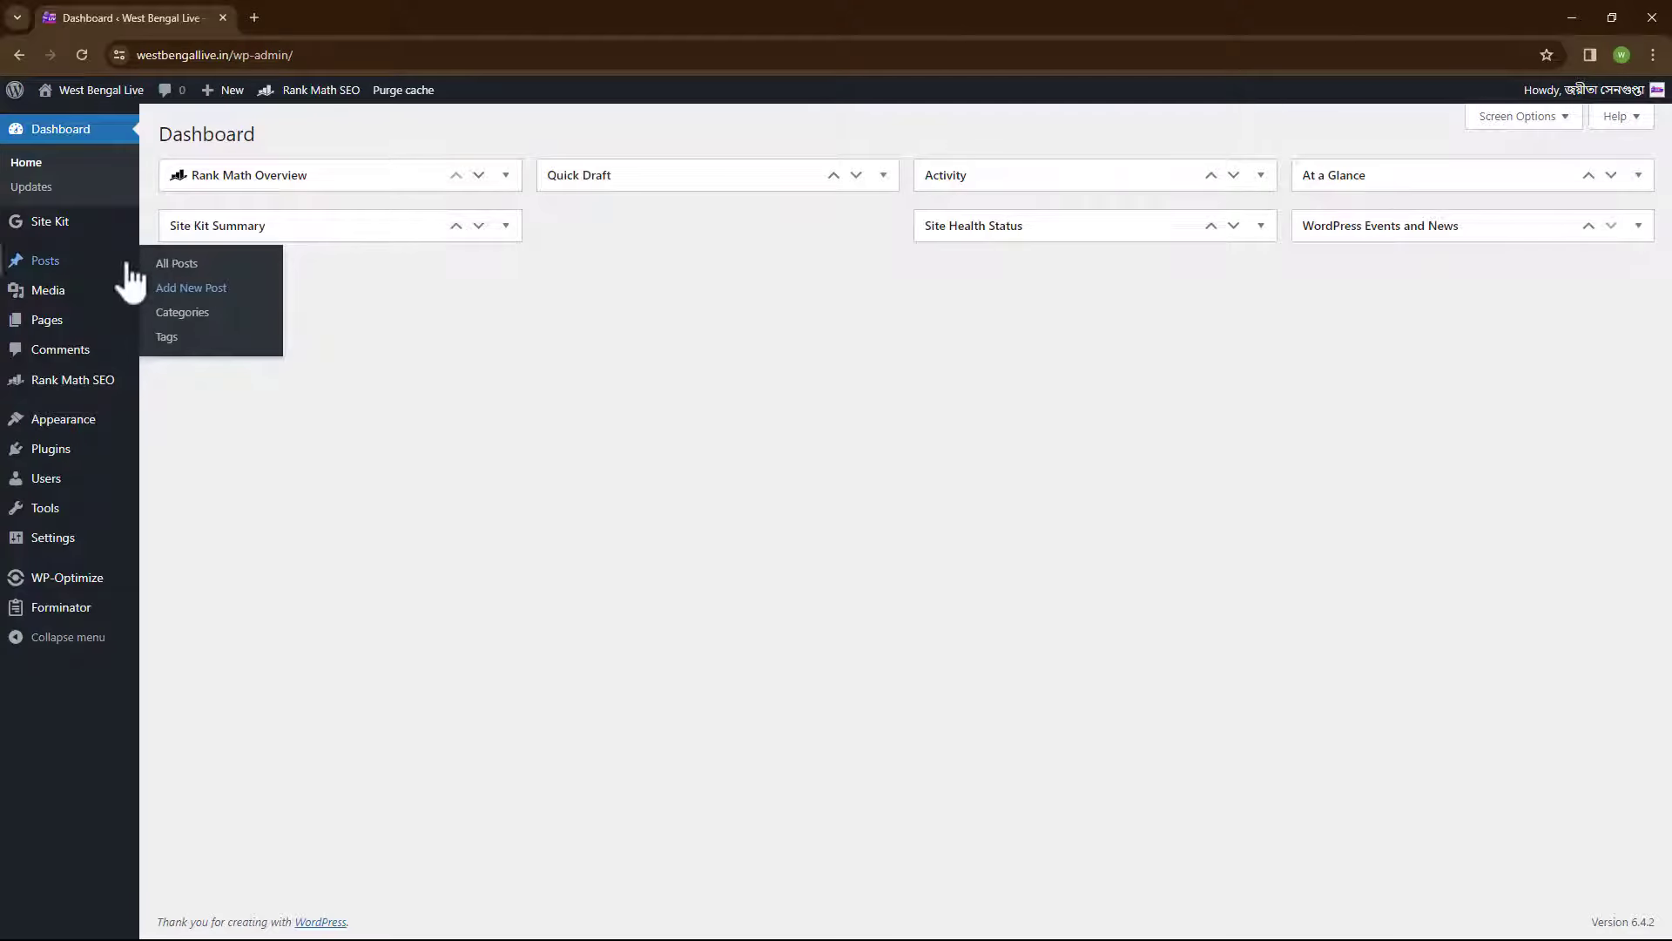
{"action": "left_click", "coordinate": [184, 266]}
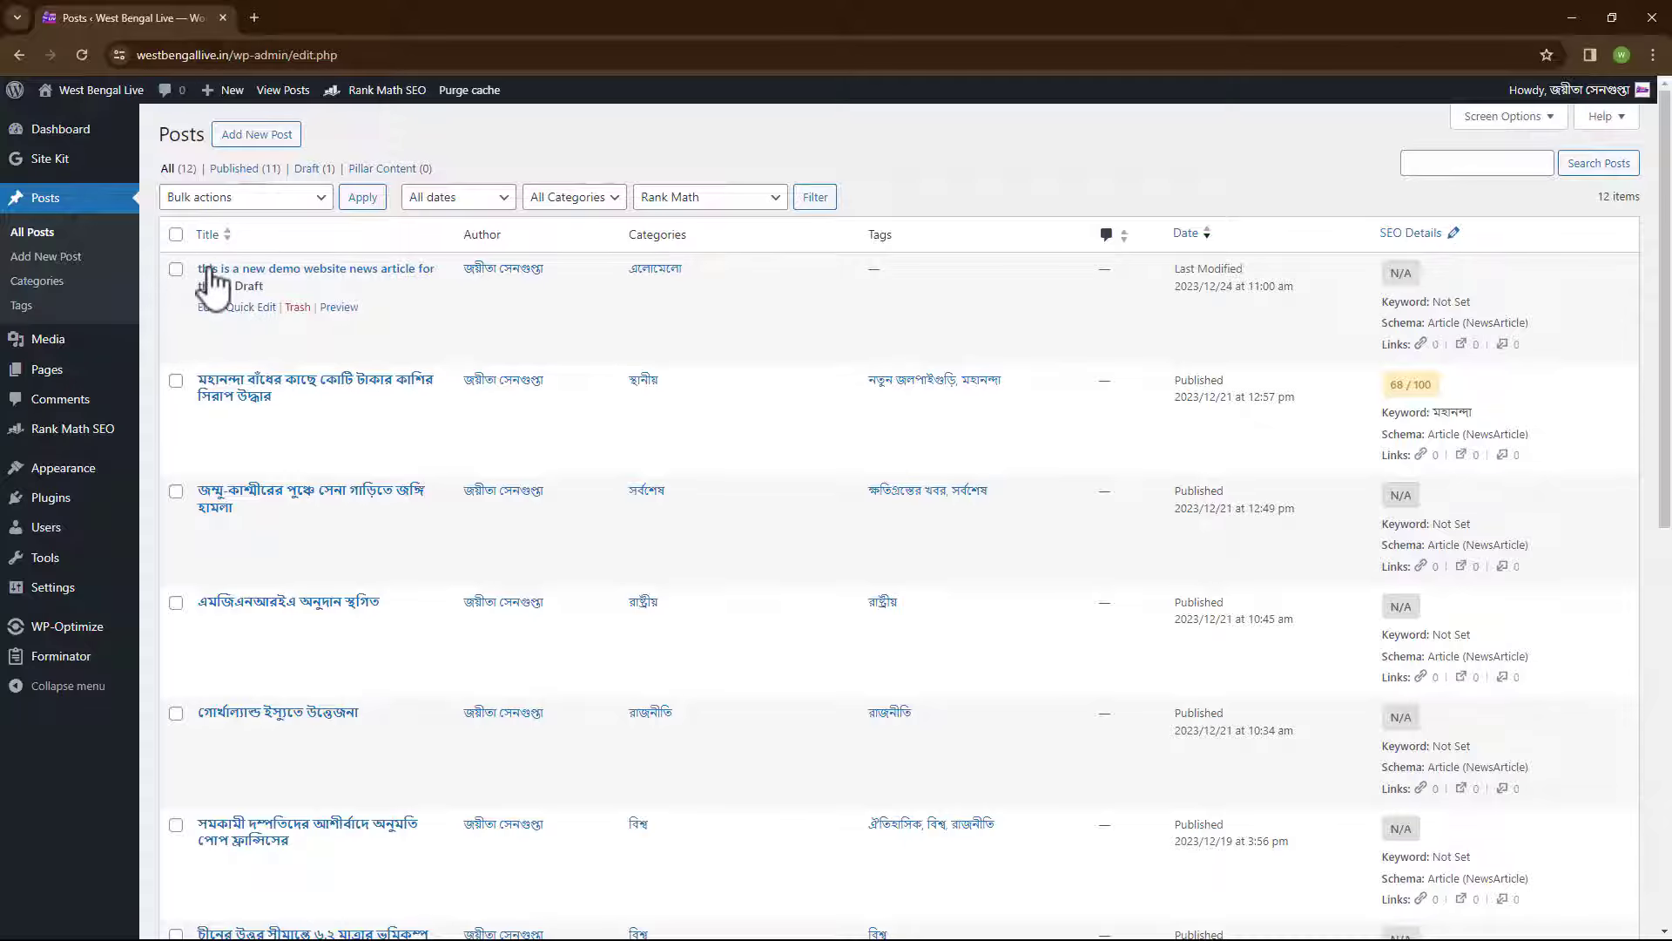
{"action": "left_click", "coordinate": [297, 307]}
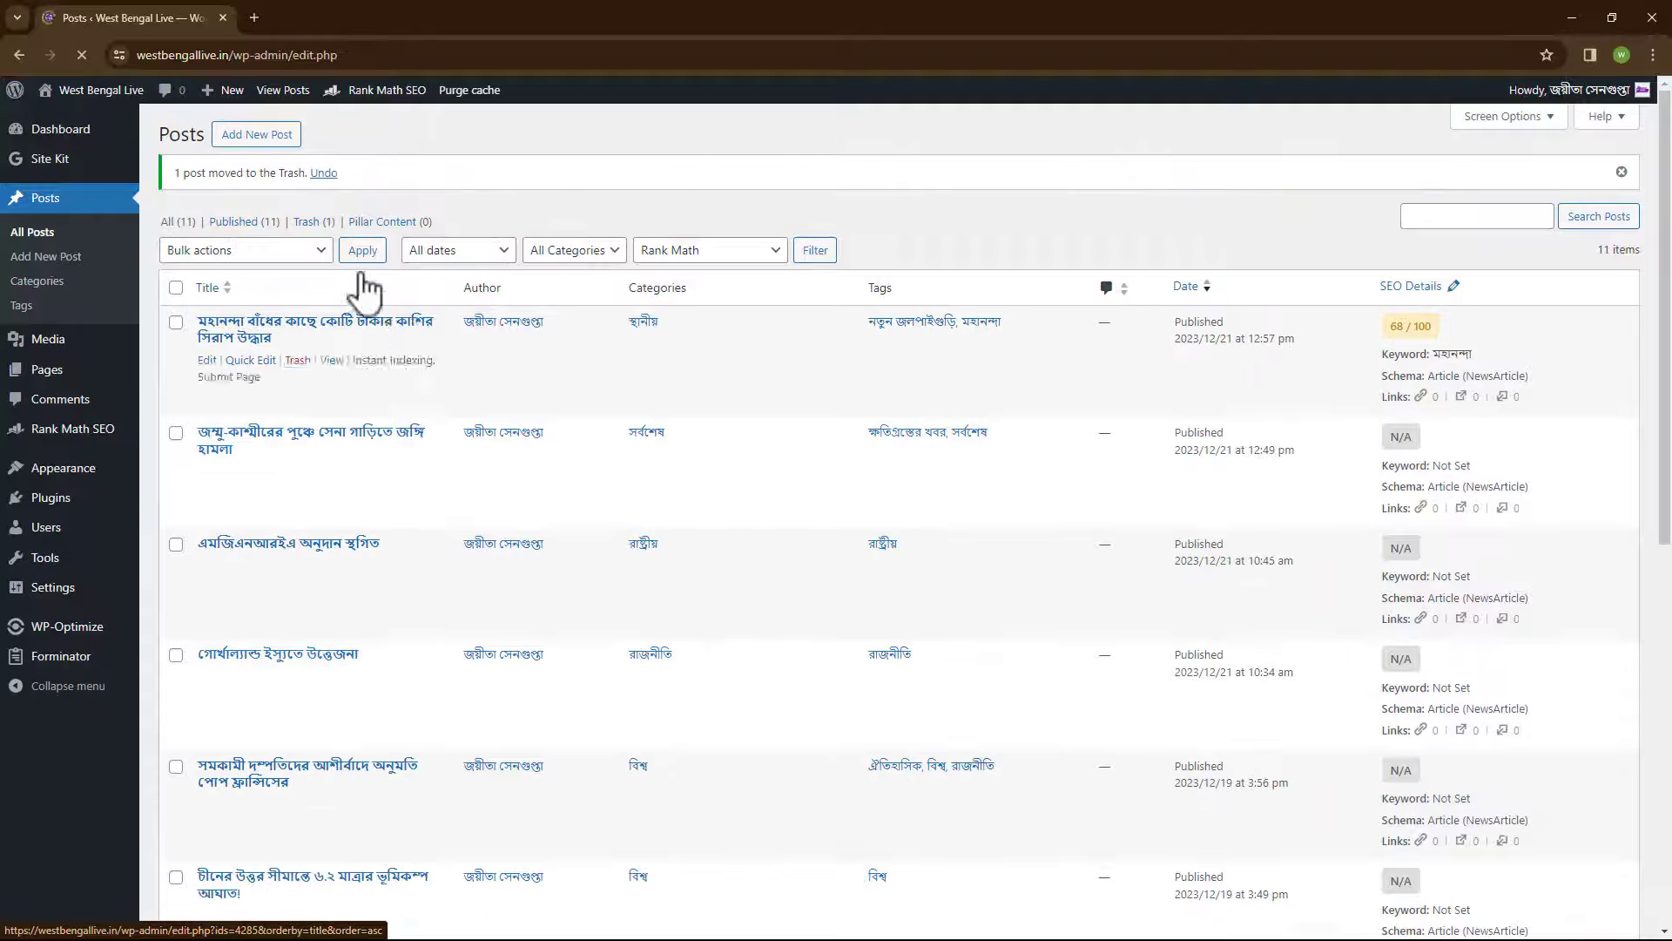
Permanently delete the trashed demo post by emptying the posts trash, and return to the full posts list
{"action": "left_click", "coordinate": [316, 223]}
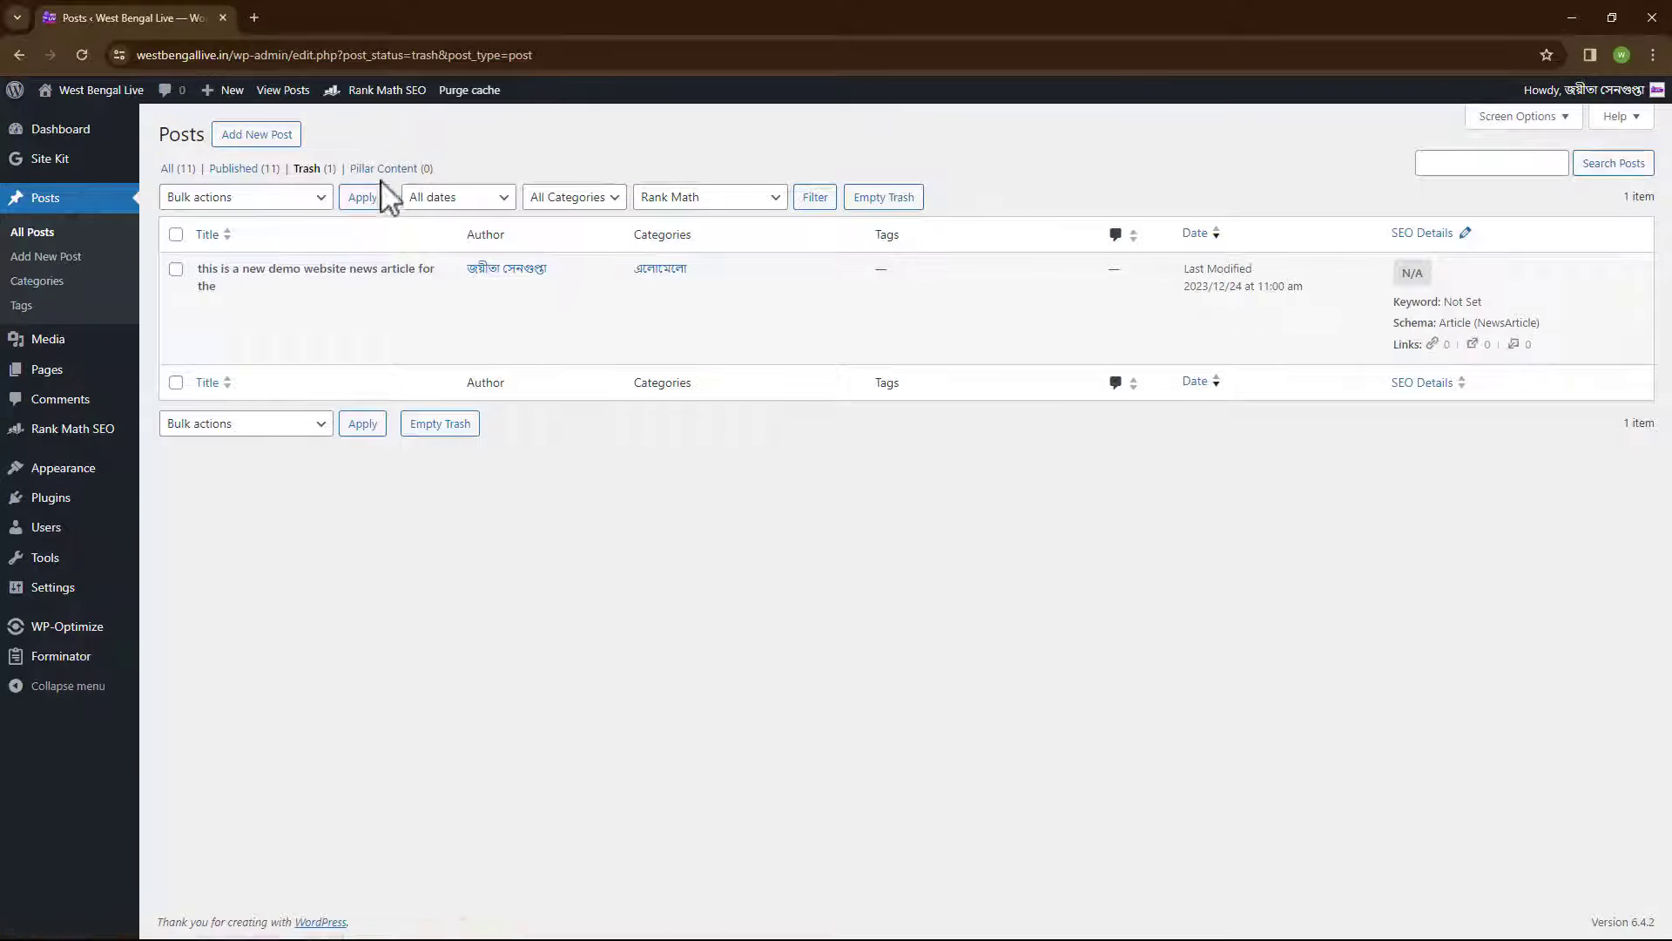
{"action": "left_click", "coordinate": [885, 200]}
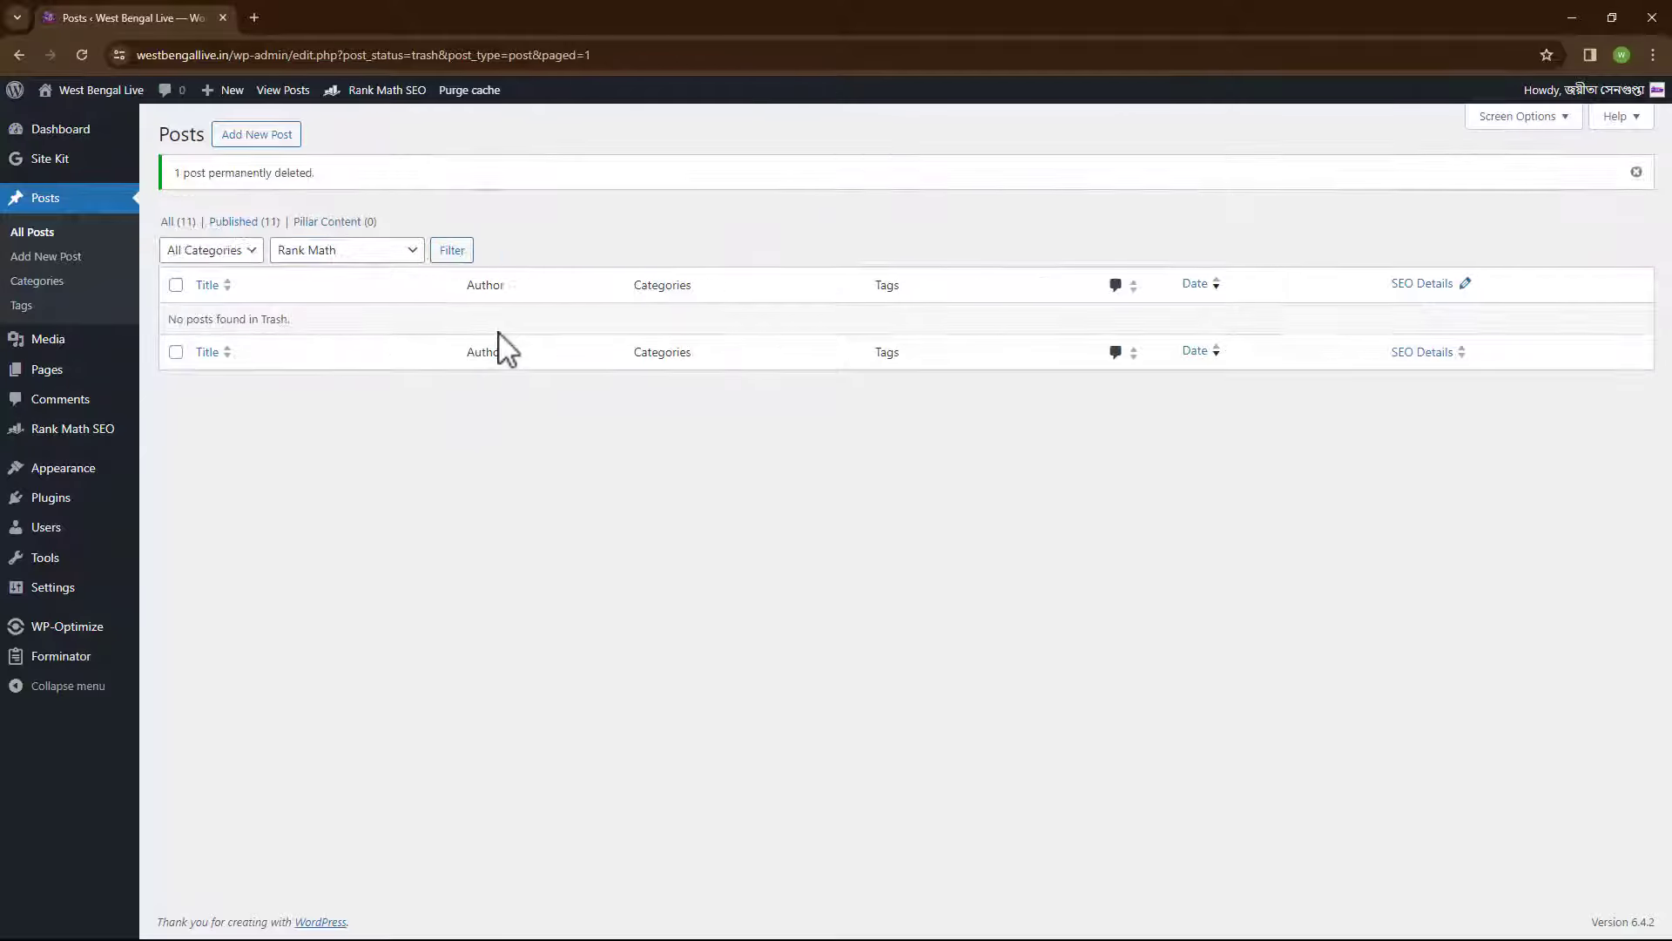
{"action": "left_click", "coordinate": [172, 222]}
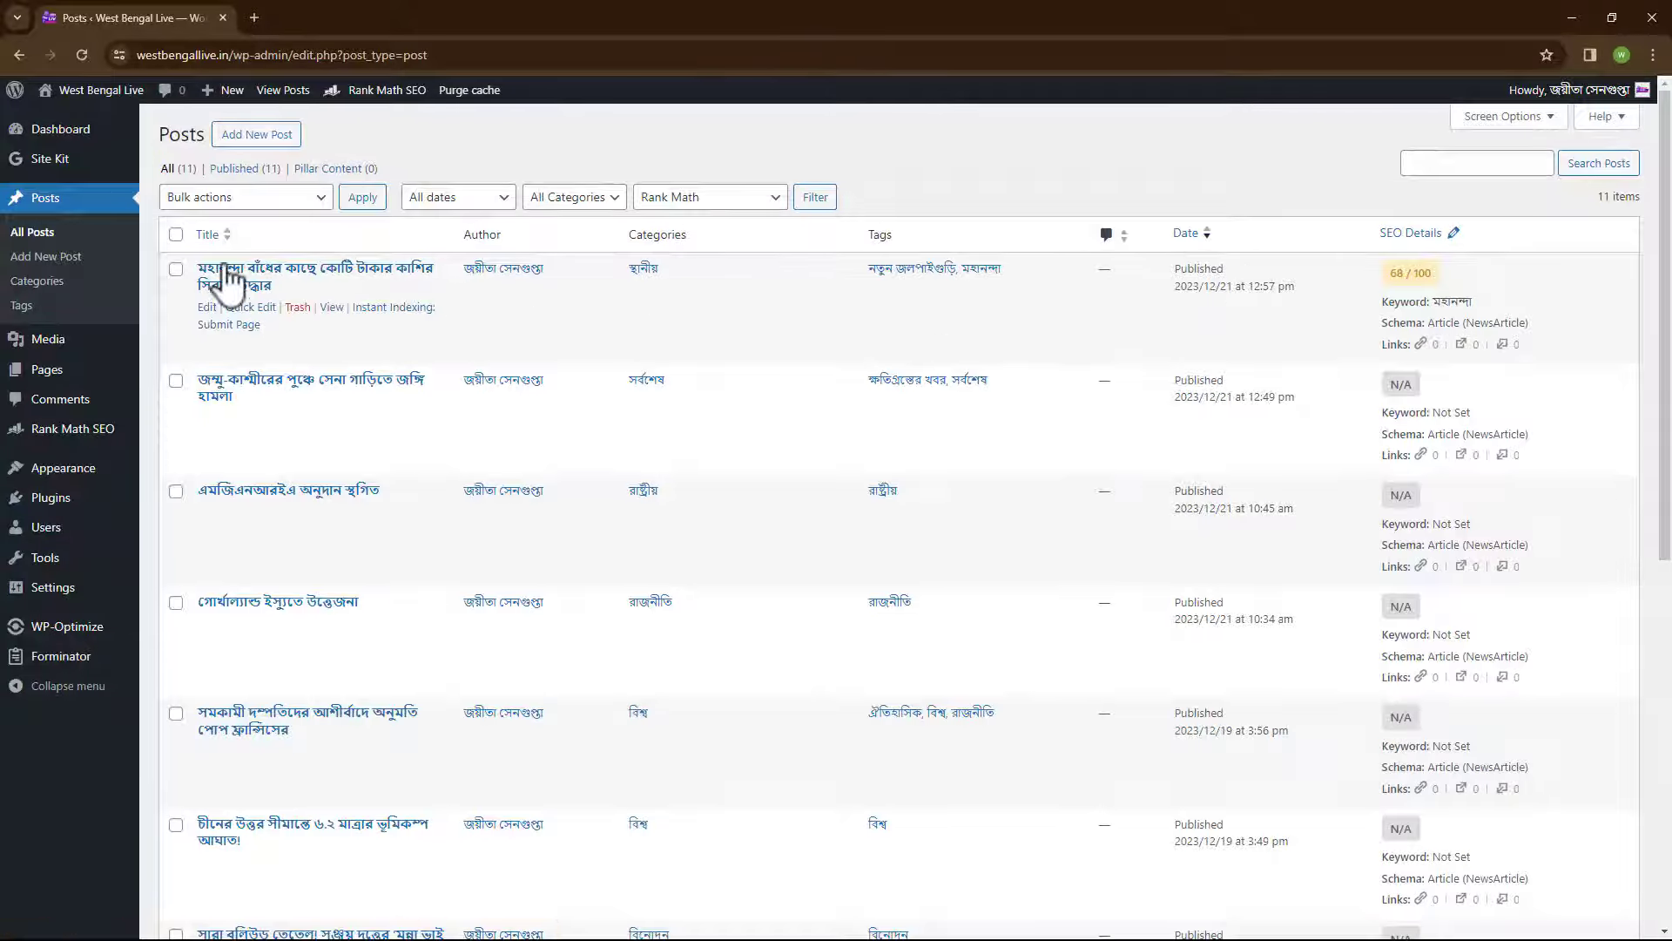
Open the published post "জম্মু-কাশ্মীরের পুঞ্চে সেনা গাড়িতে জঙ্গি হামলা" for editing in a separate browser tab
{"action": "triple_click", "coordinate": [1453, 286]}
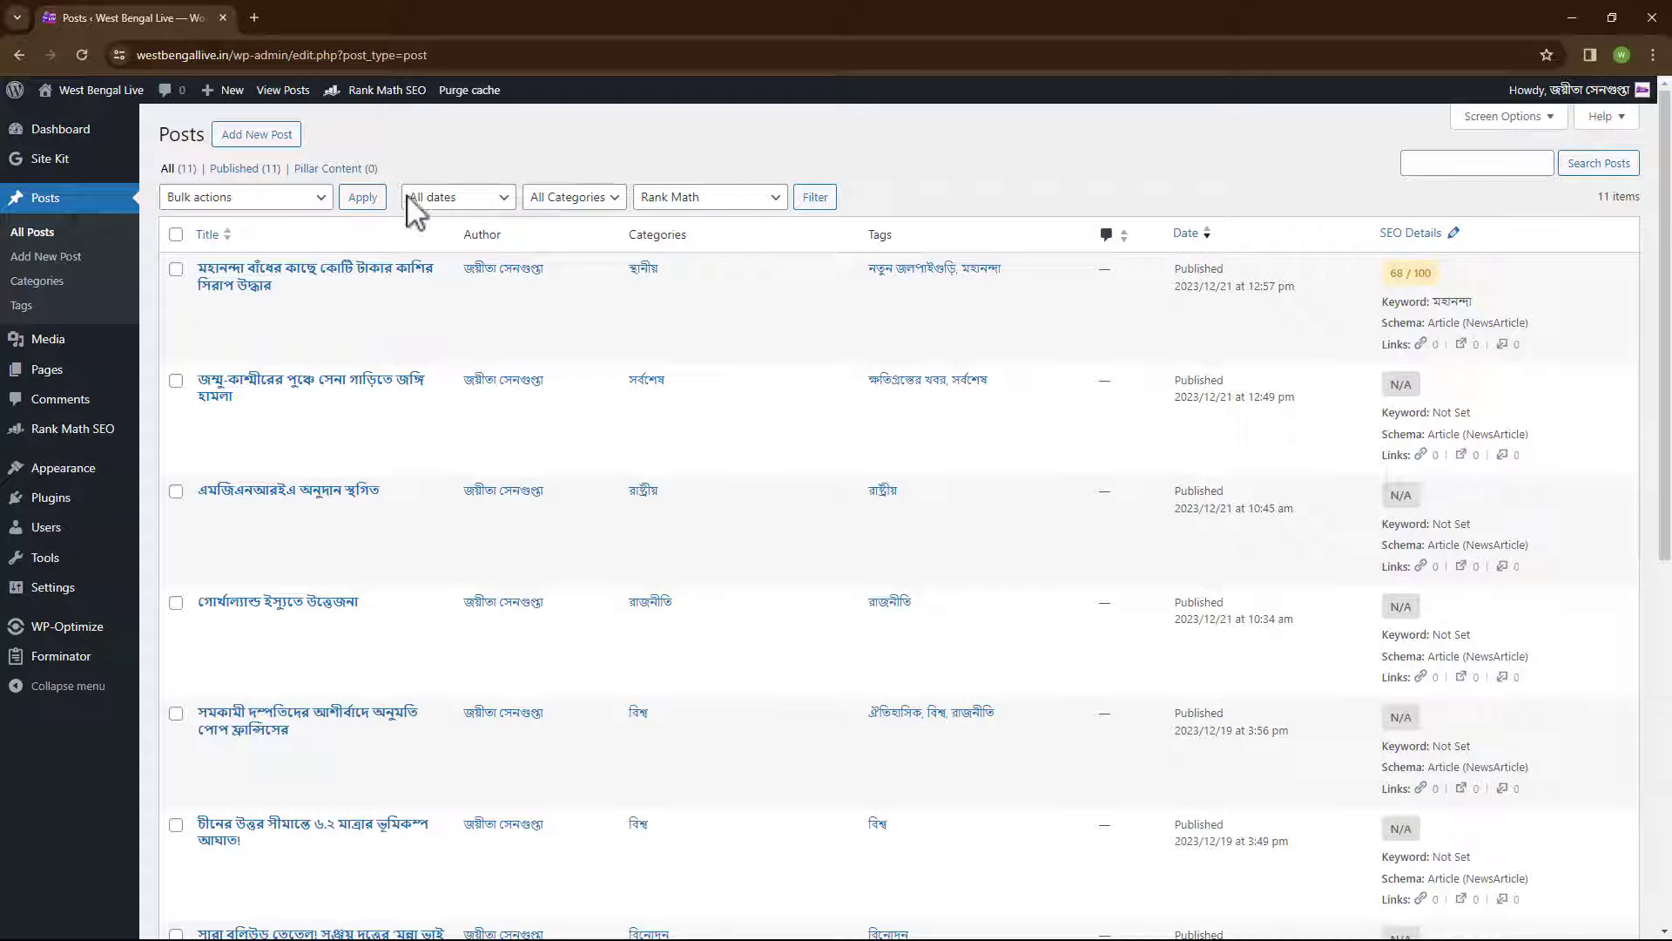
{"action": "scroll", "coordinate": [489, 519], "scroll_direction": "down", "scroll_amount": 6}
{"action": "scroll", "coordinate": [400, 526], "scroll_direction": "up", "scroll_amount": 6}
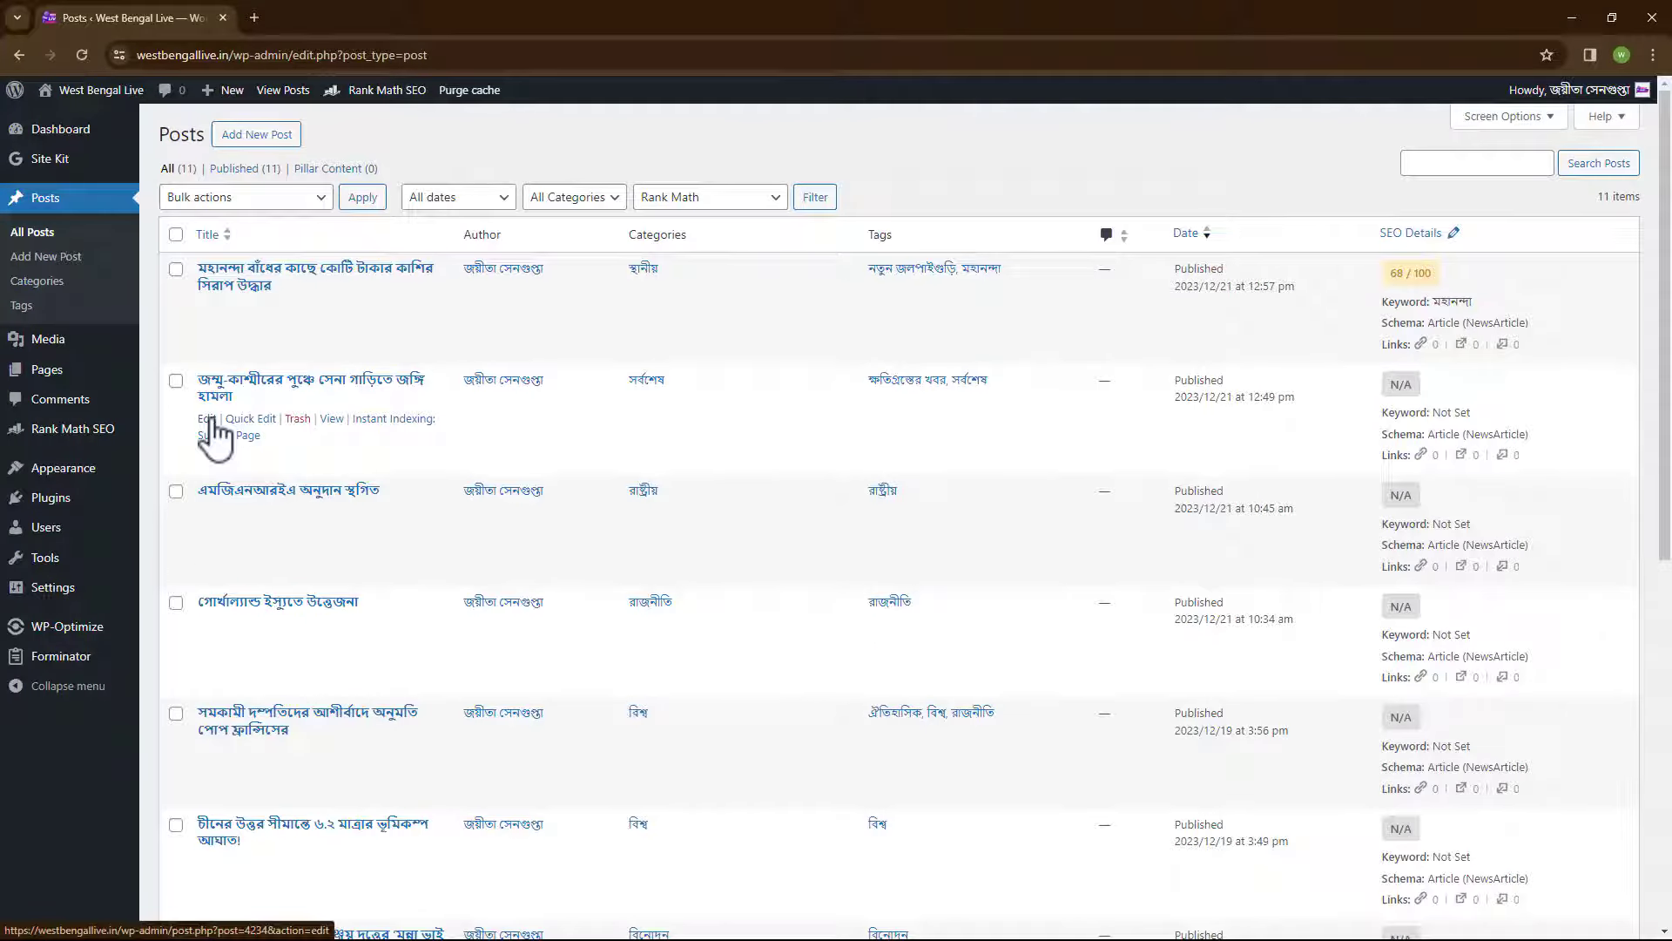
{"action": "right_click", "coordinate": [209, 422]}
{"action": "left_click", "coordinate": [261, 435]}
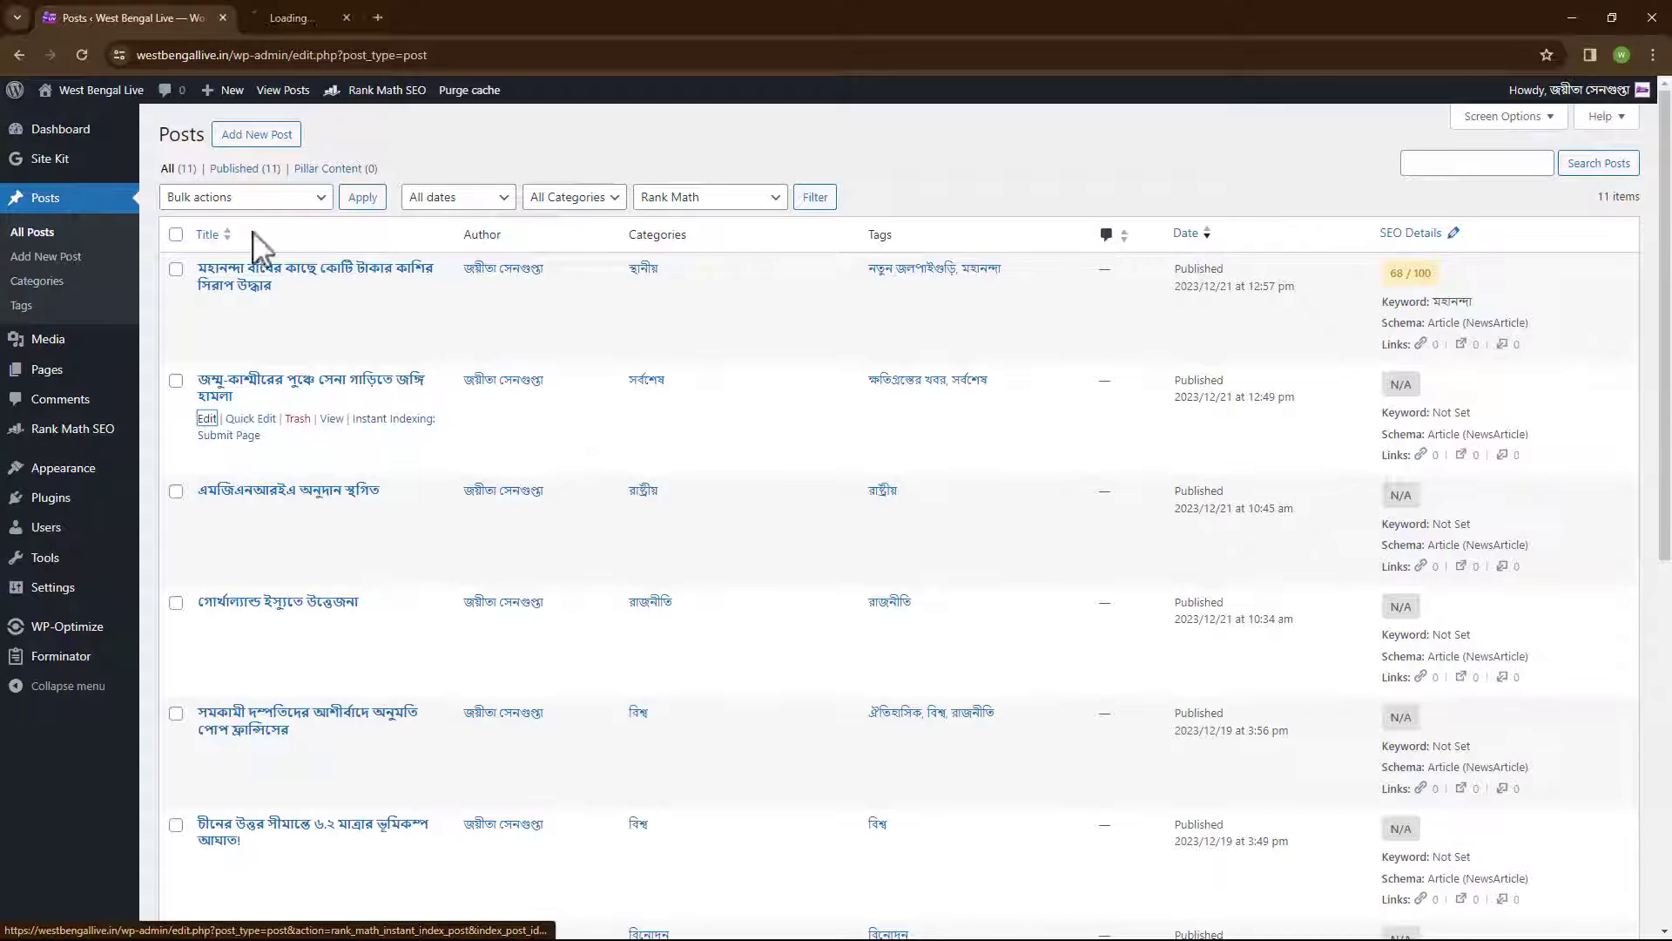
{"action": "left_click", "coordinate": [366, 15]}
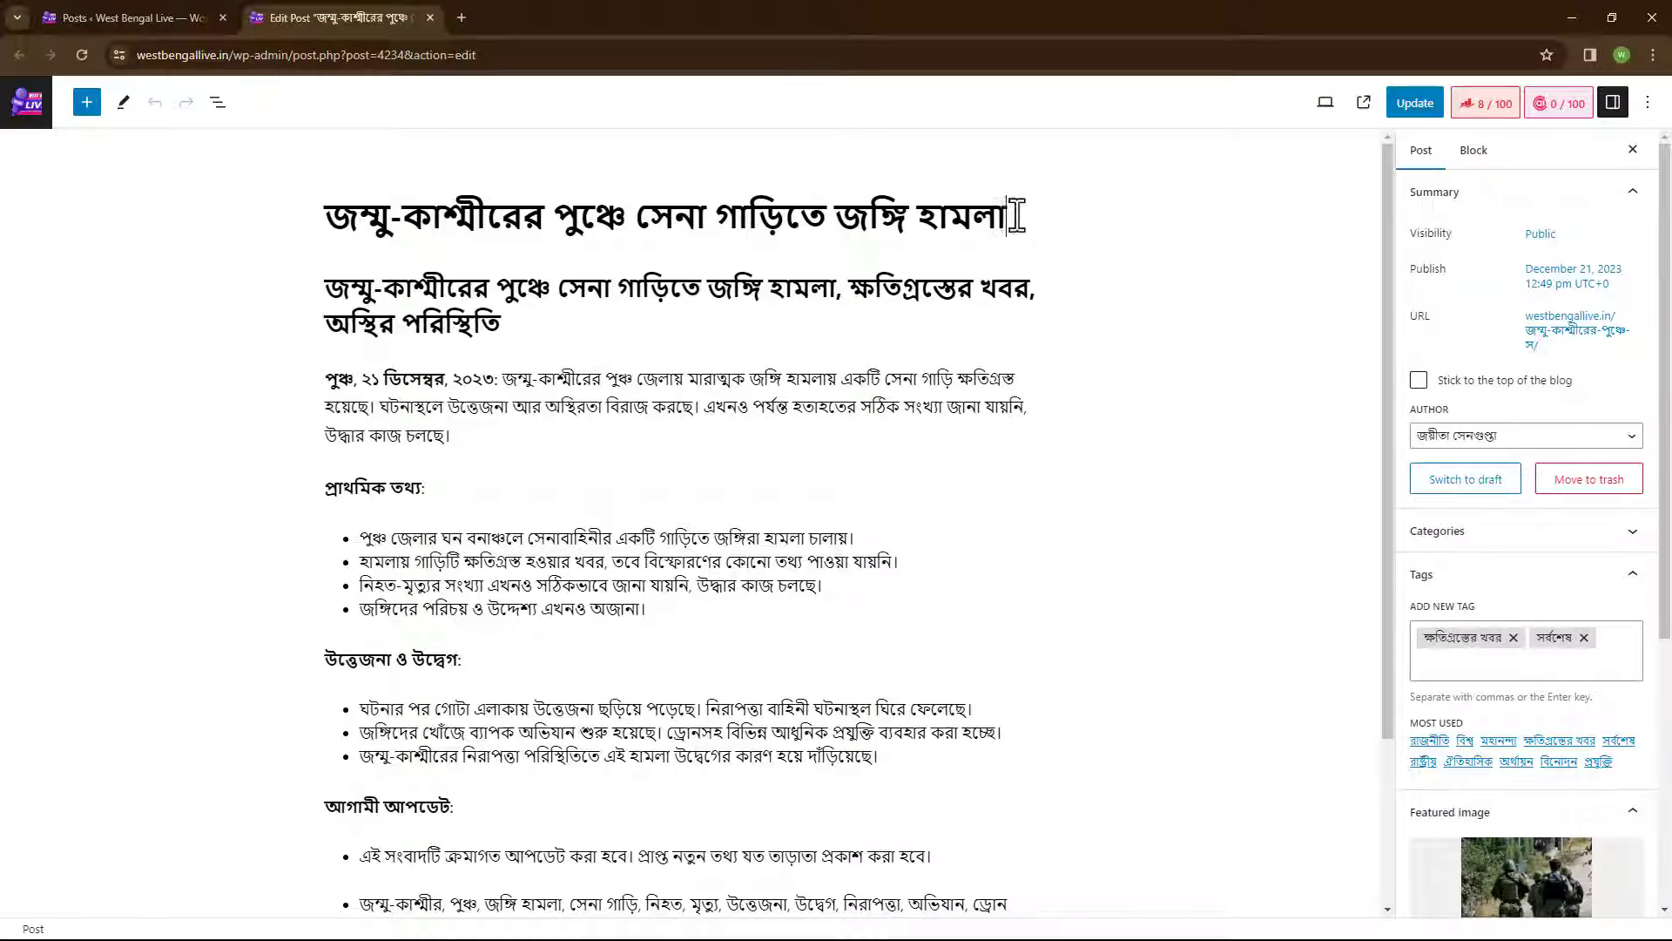
Examine the post's title and compare it with the longer subheading directly beneath it
{"action": "left_click_drag", "start_coordinate": [1010, 214], "coordinate": [292, 225]}
{"action": "left_click_drag", "start_coordinate": [548, 219], "coordinate": [341, 218]}
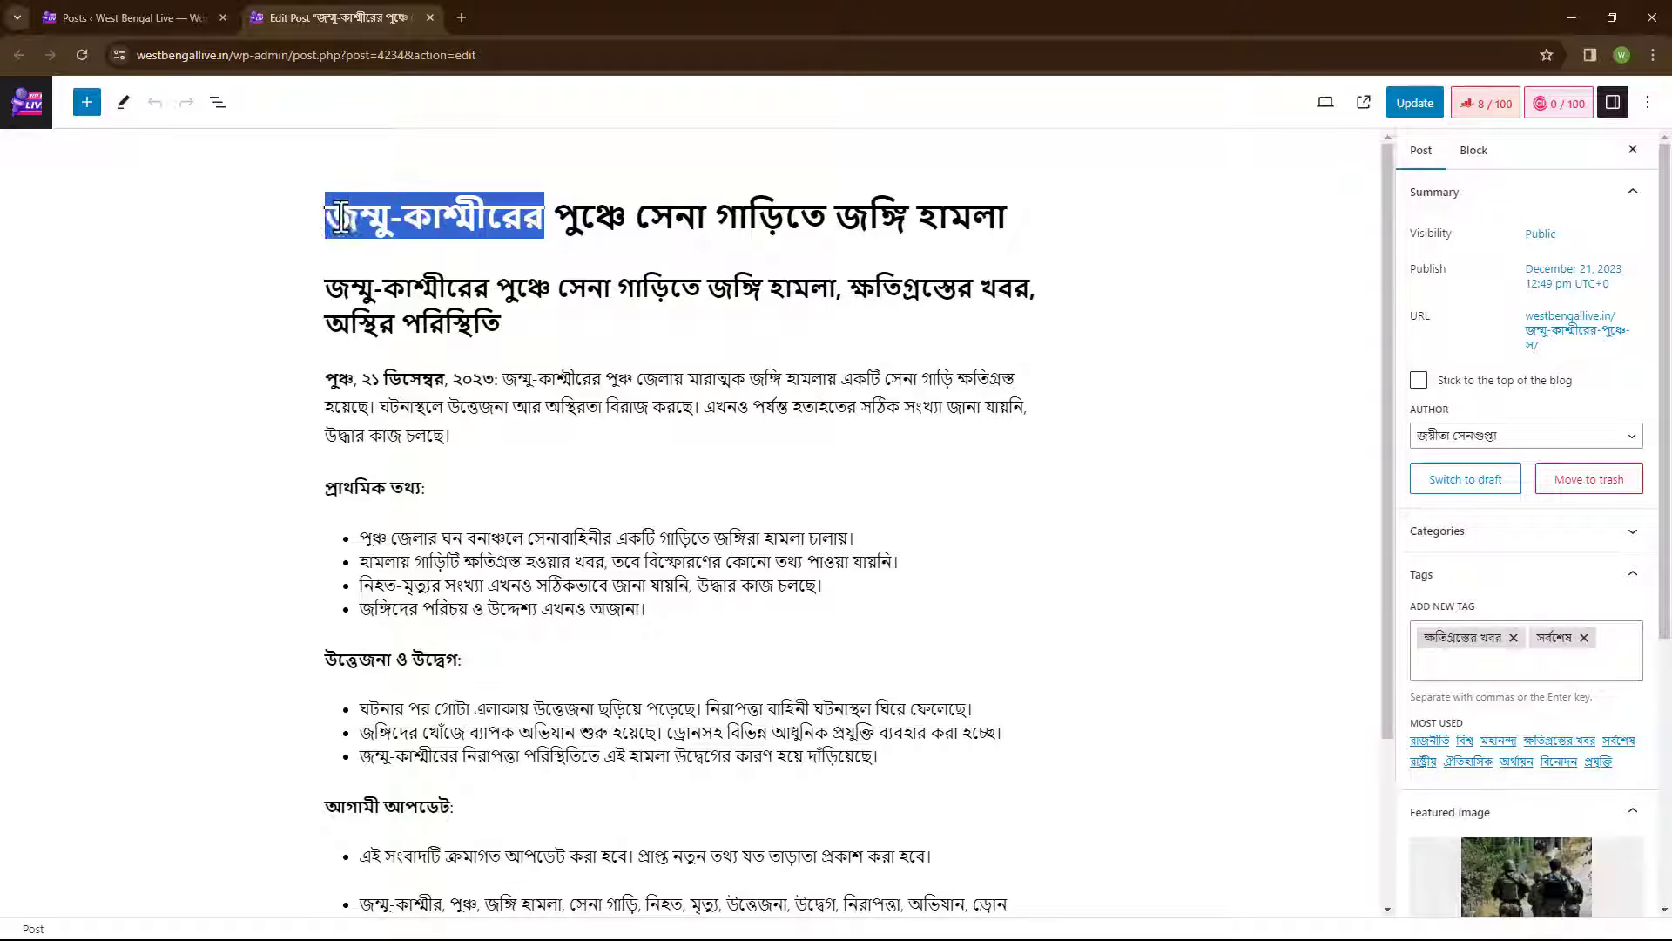
{"action": "double_click", "coordinate": [431, 285]}
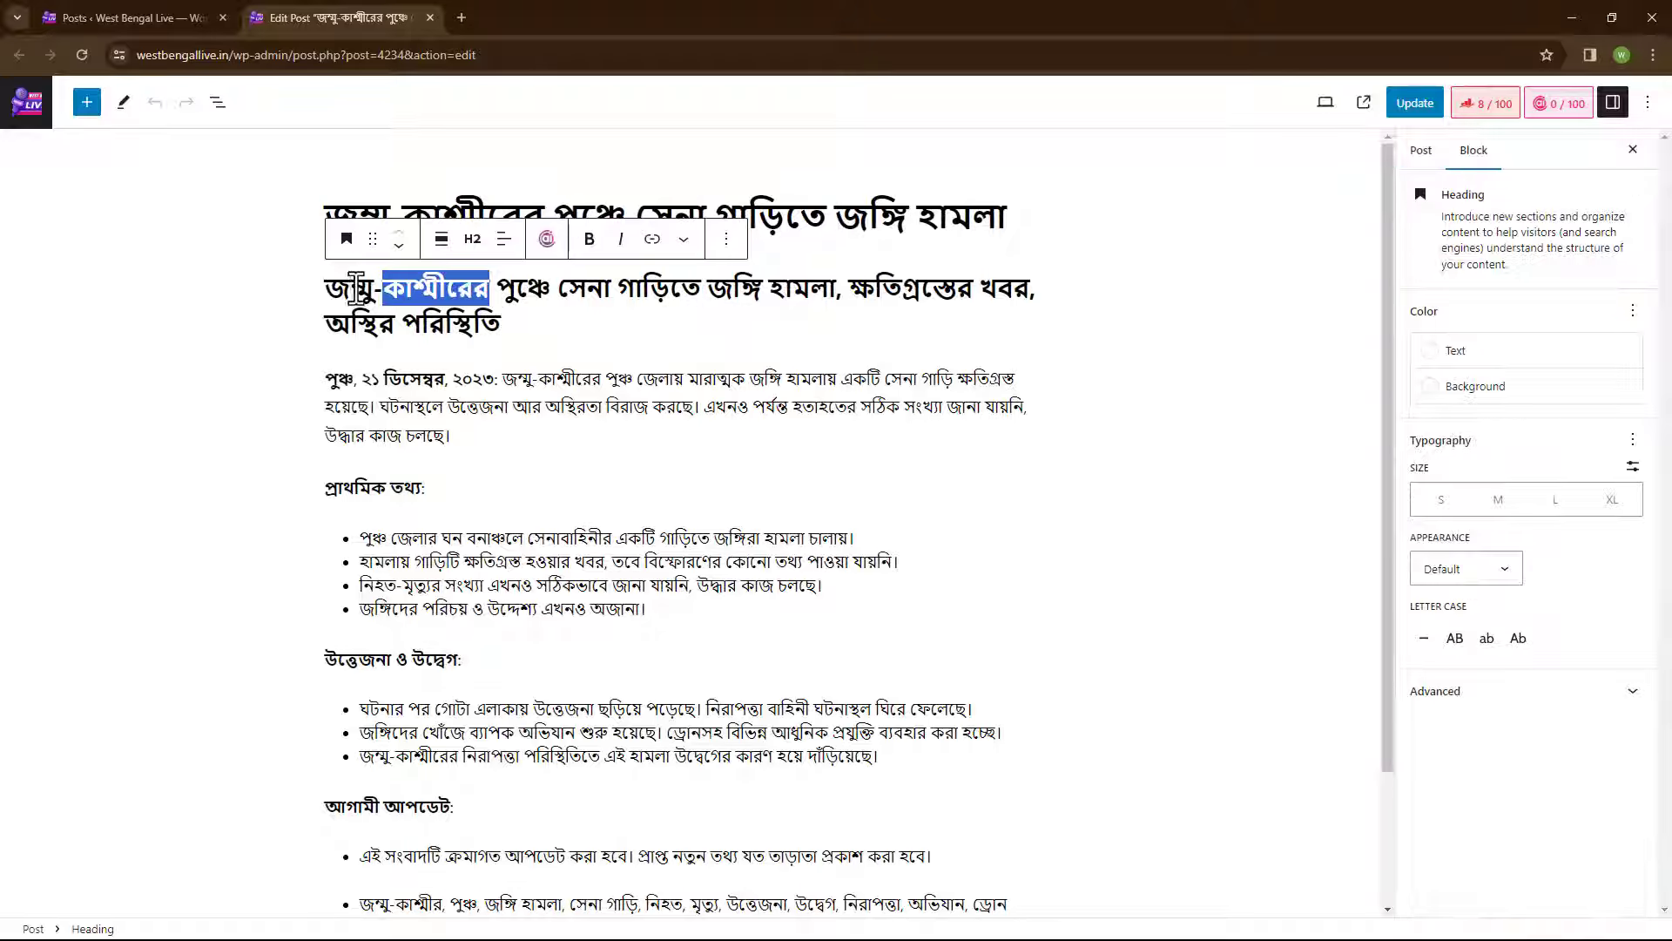
{"action": "left_click", "coordinate": [353, 288]}
{"action": "left_click", "coordinate": [1014, 211]}
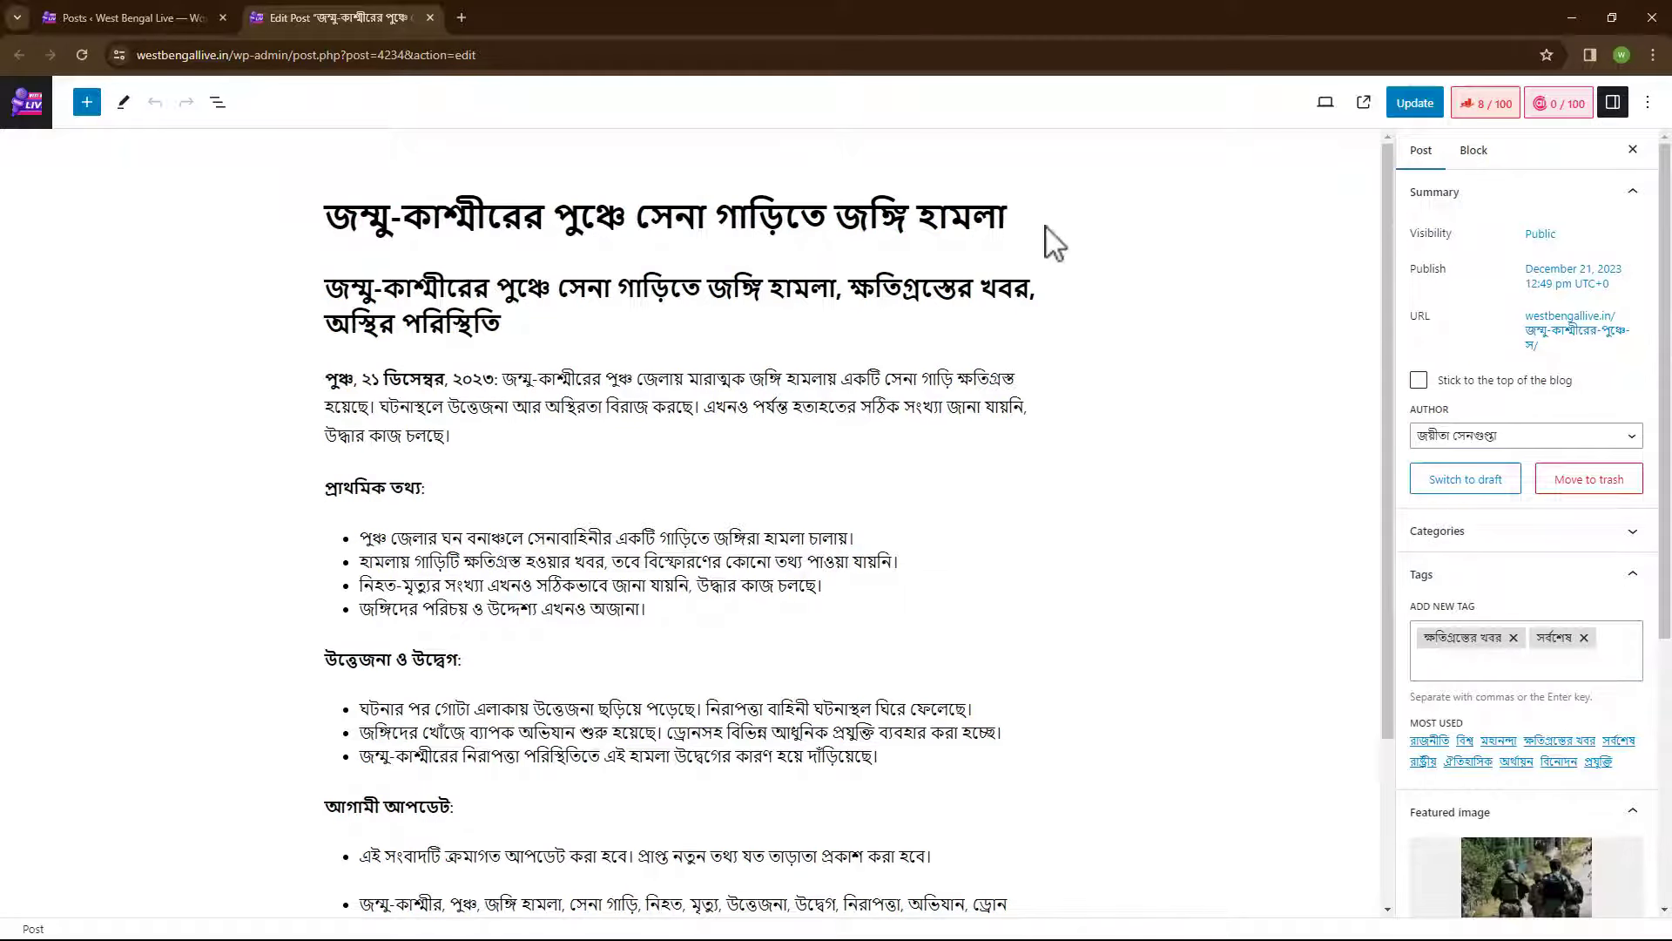
{"action": "left_click_drag", "start_coordinate": [1010, 213], "coordinate": [324, 213]}
{"action": "left_click", "coordinate": [508, 321]}
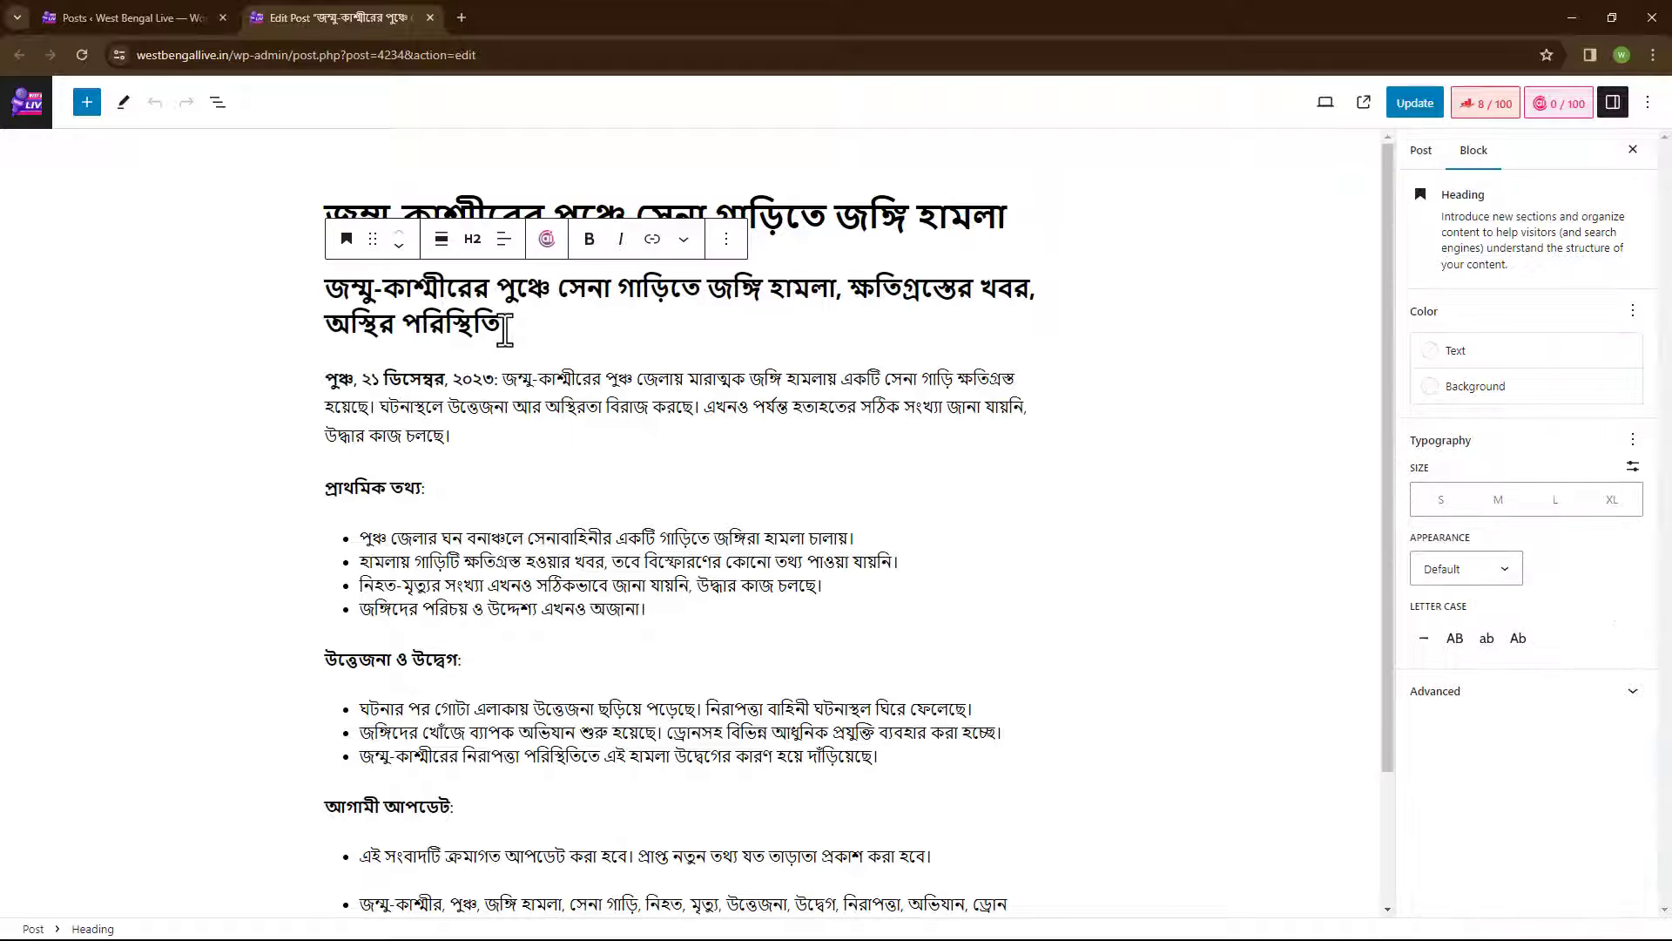
{"action": "left_click_drag", "start_coordinate": [505, 327], "coordinate": [331, 286]}
{"action": "left_click", "coordinate": [433, 309]}
{"action": "left_click_drag", "start_coordinate": [501, 323], "coordinate": [337, 280]}
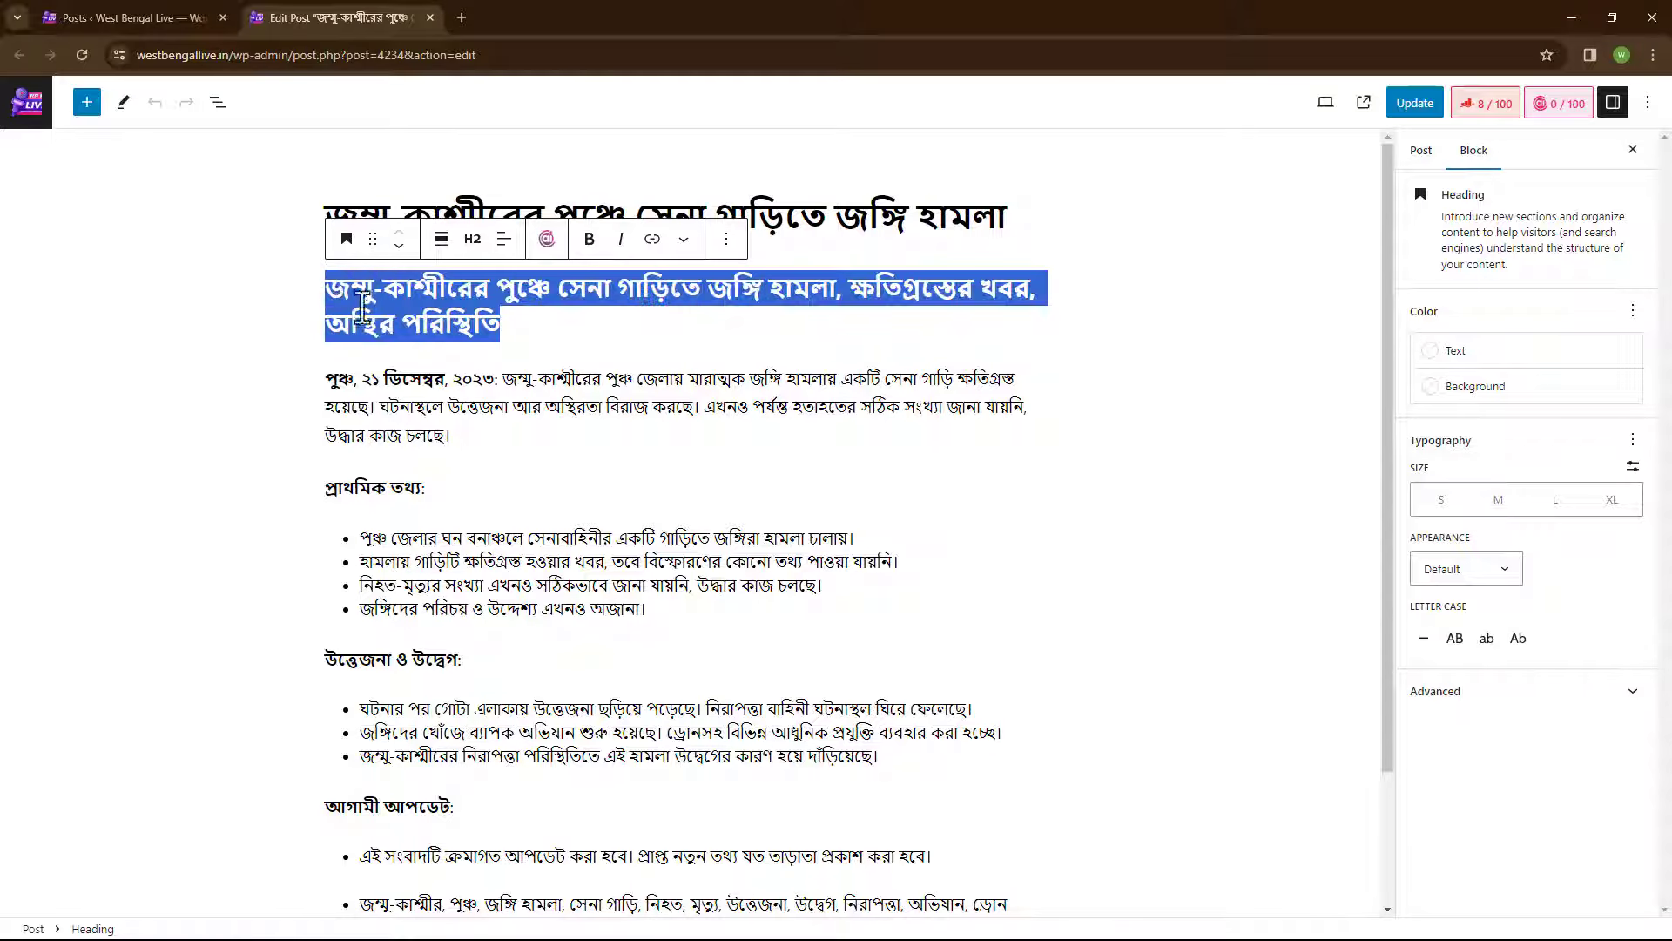
Check the heading-level options of the subheading under the title, keeping it at H2
{"action": "left_click", "coordinate": [473, 239]}
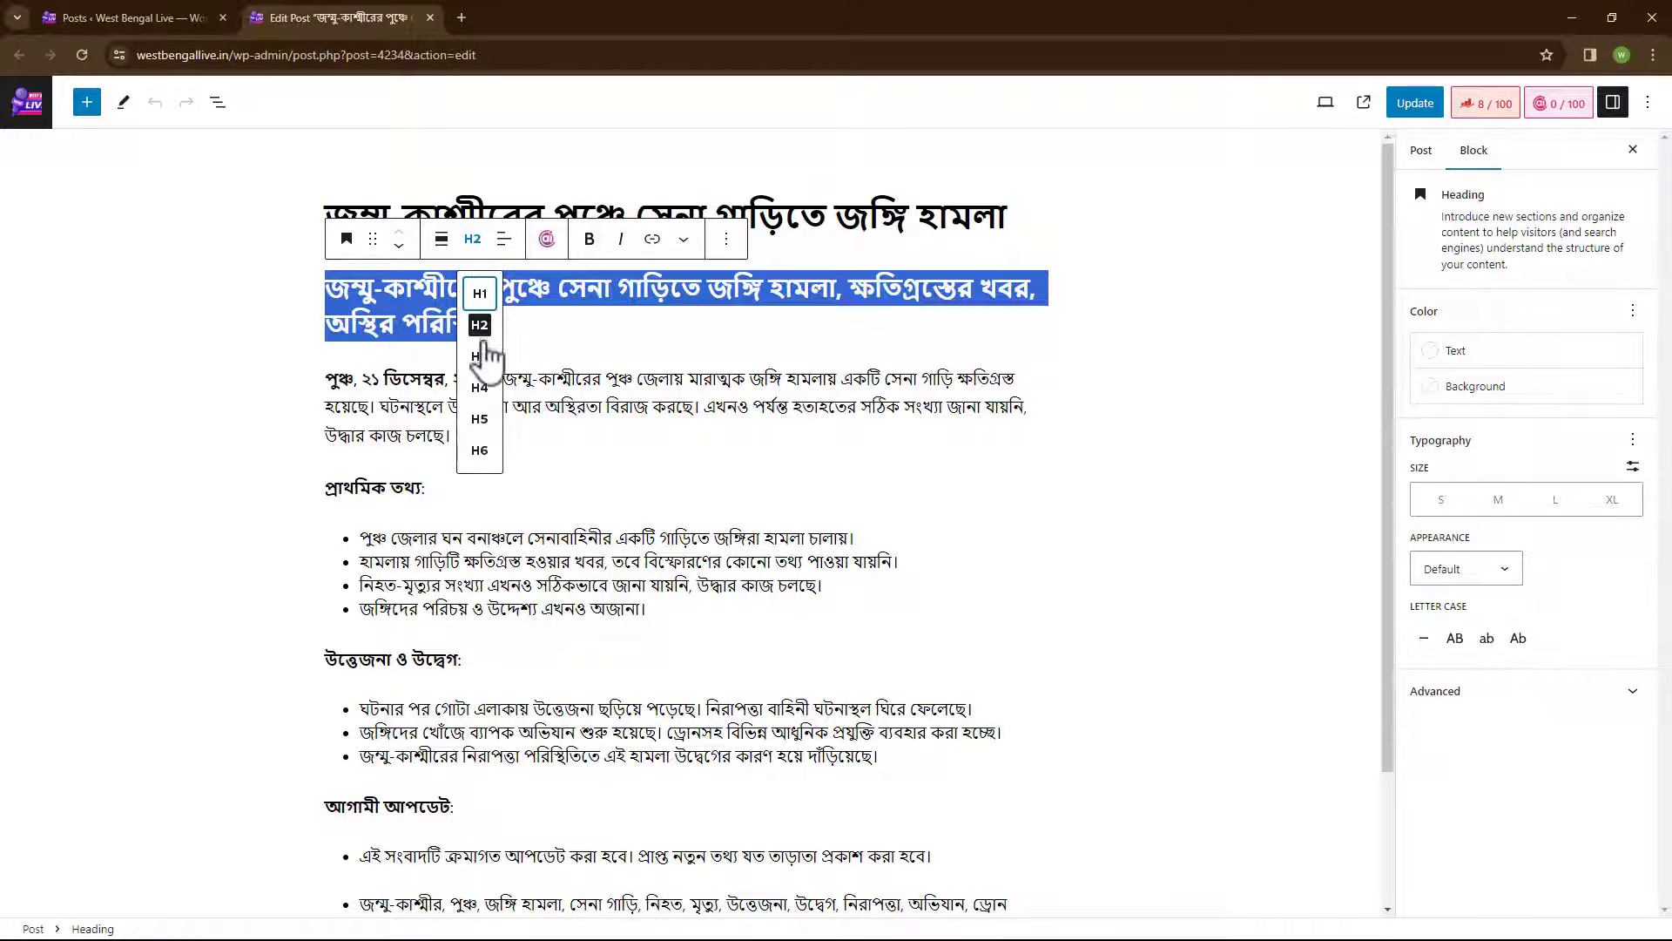
{"action": "key", "text": "Escape"}
{"action": "left_click", "coordinate": [531, 324]}
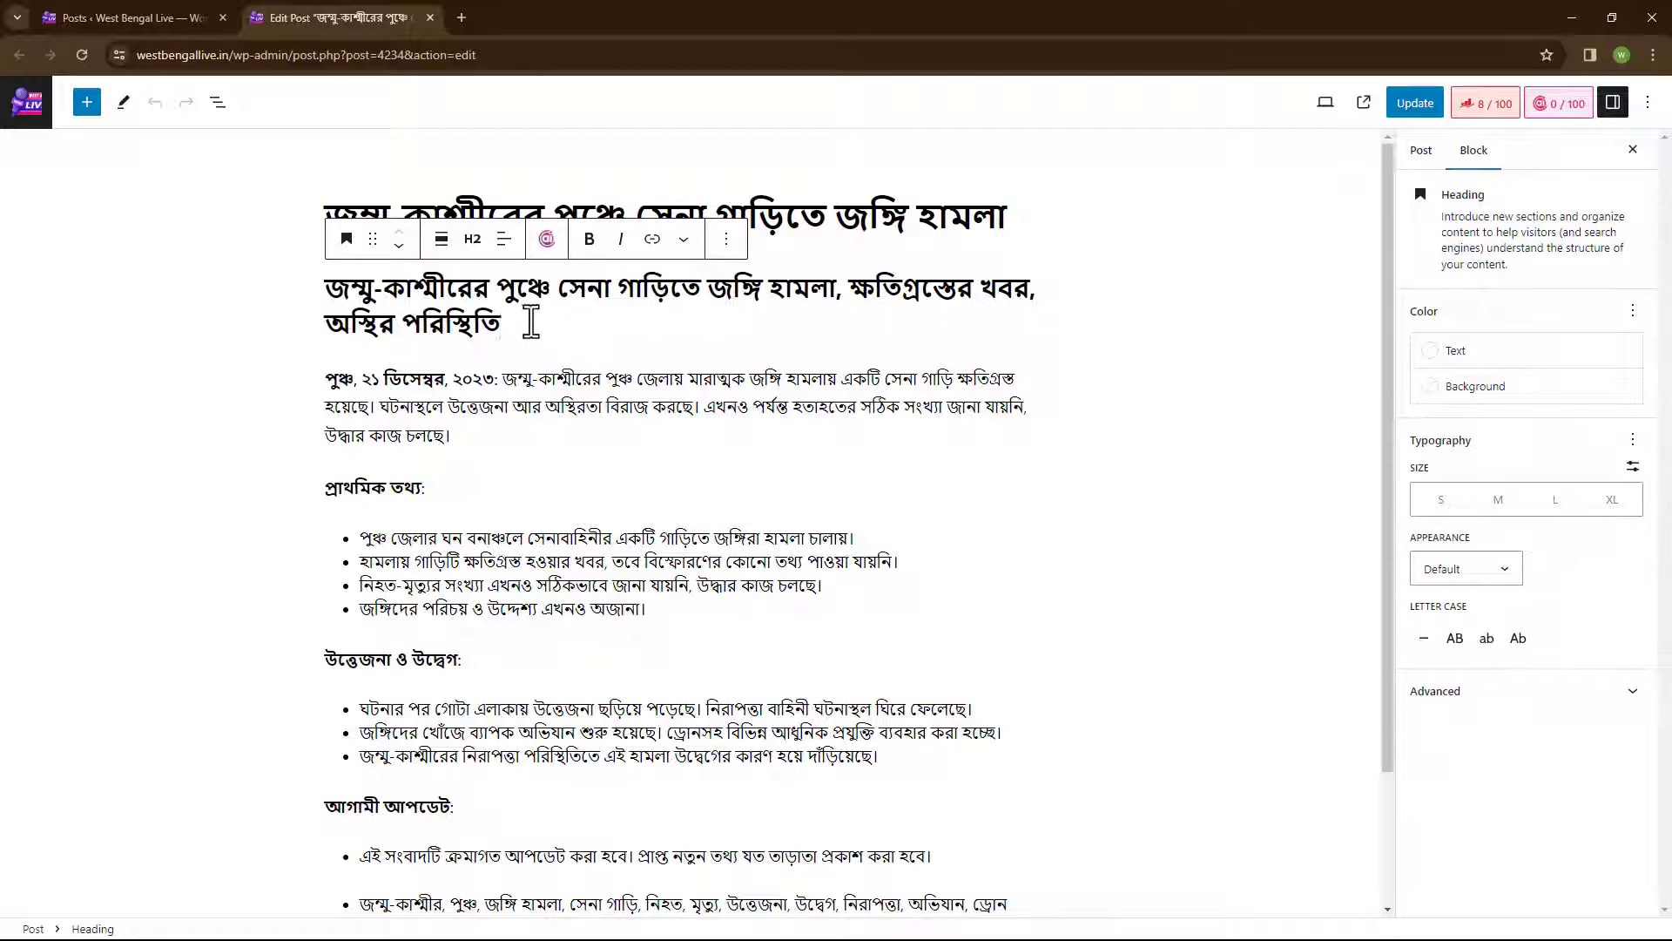
Review the structure of the article body and the categories assigned to the post
{"action": "left_click", "coordinate": [897, 214]}
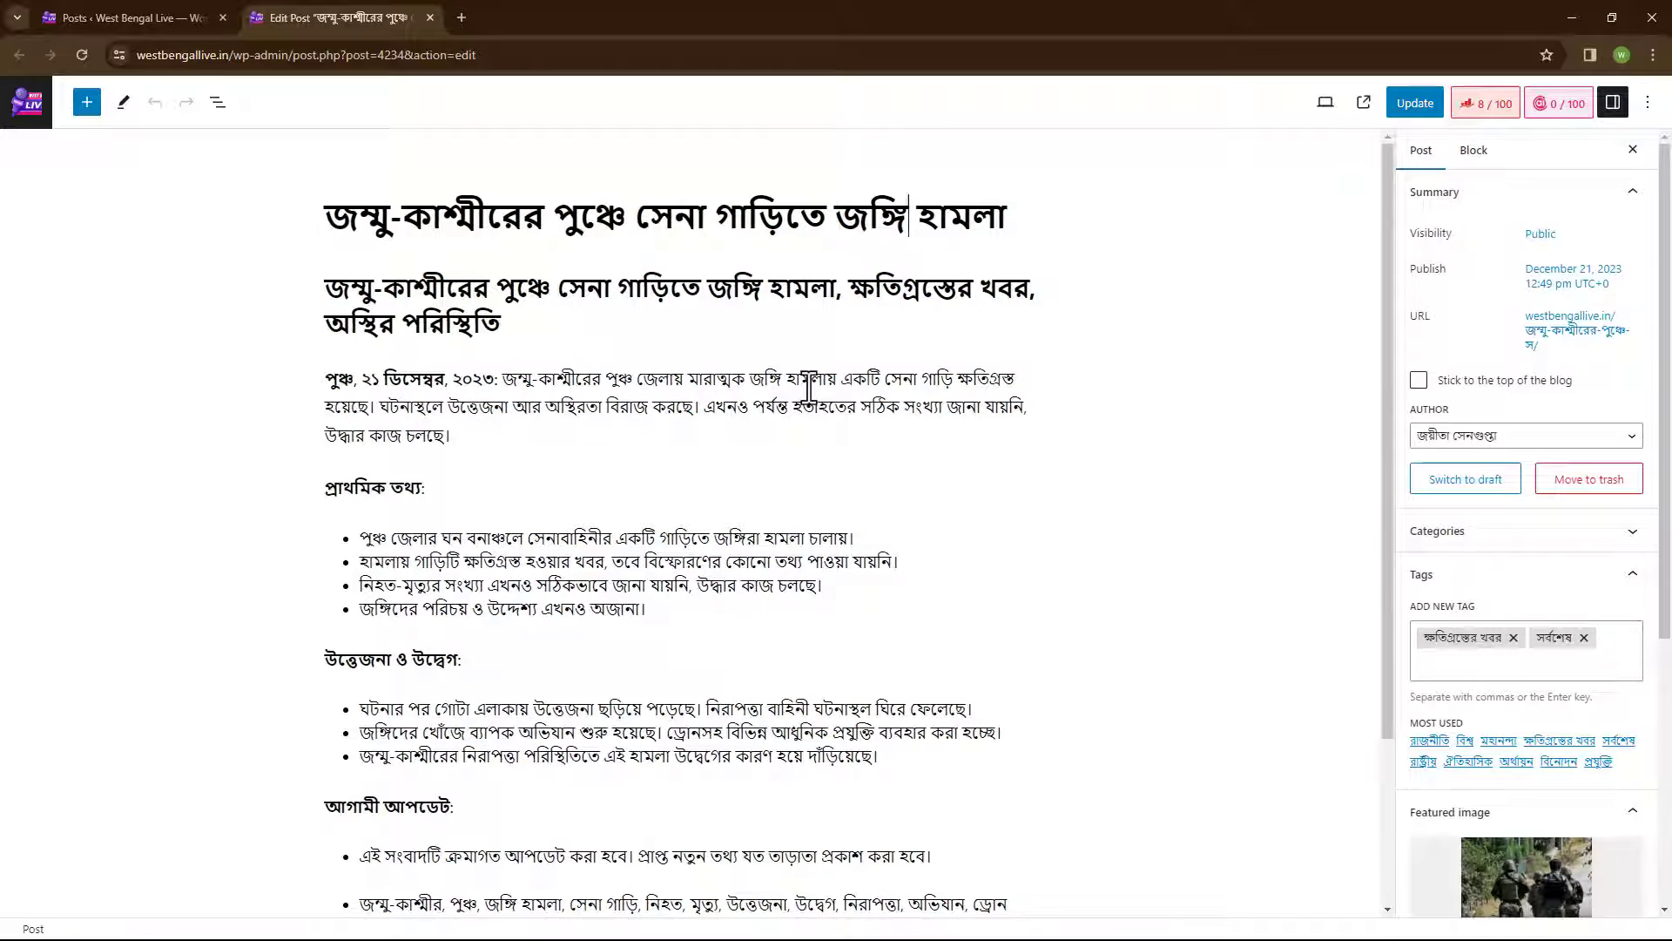
{"action": "scroll", "coordinate": [522, 492], "scroll_direction": "down", "scroll_amount": 3}
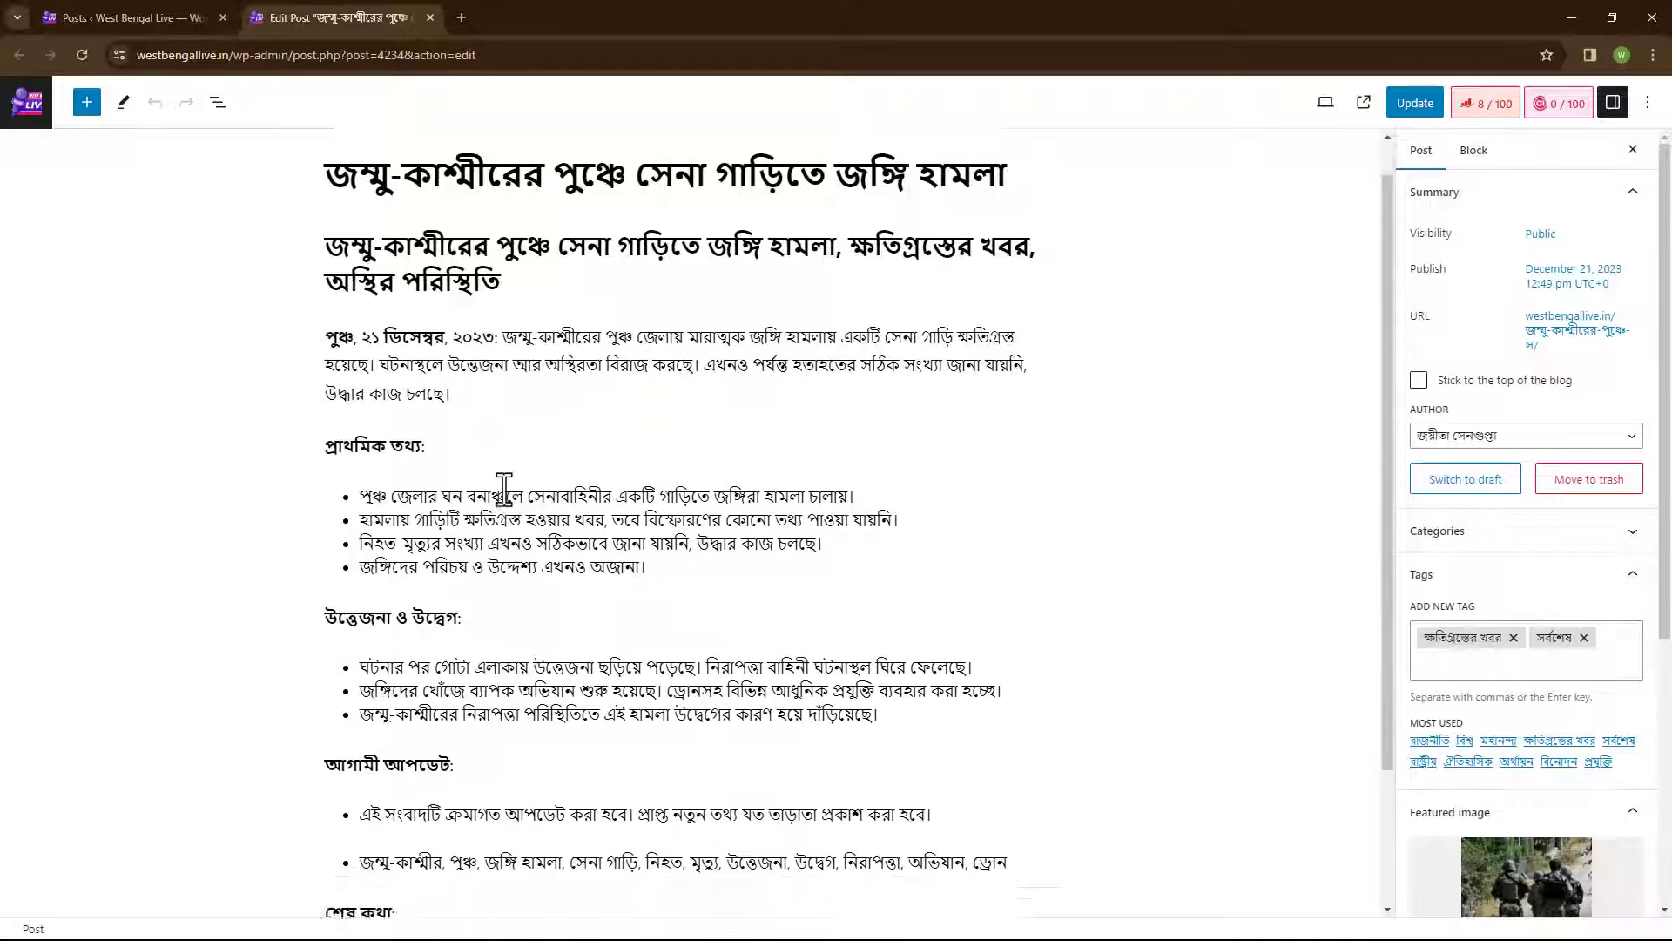
{"action": "scroll", "coordinate": [448, 483], "scroll_direction": "up", "scroll_amount": 3}
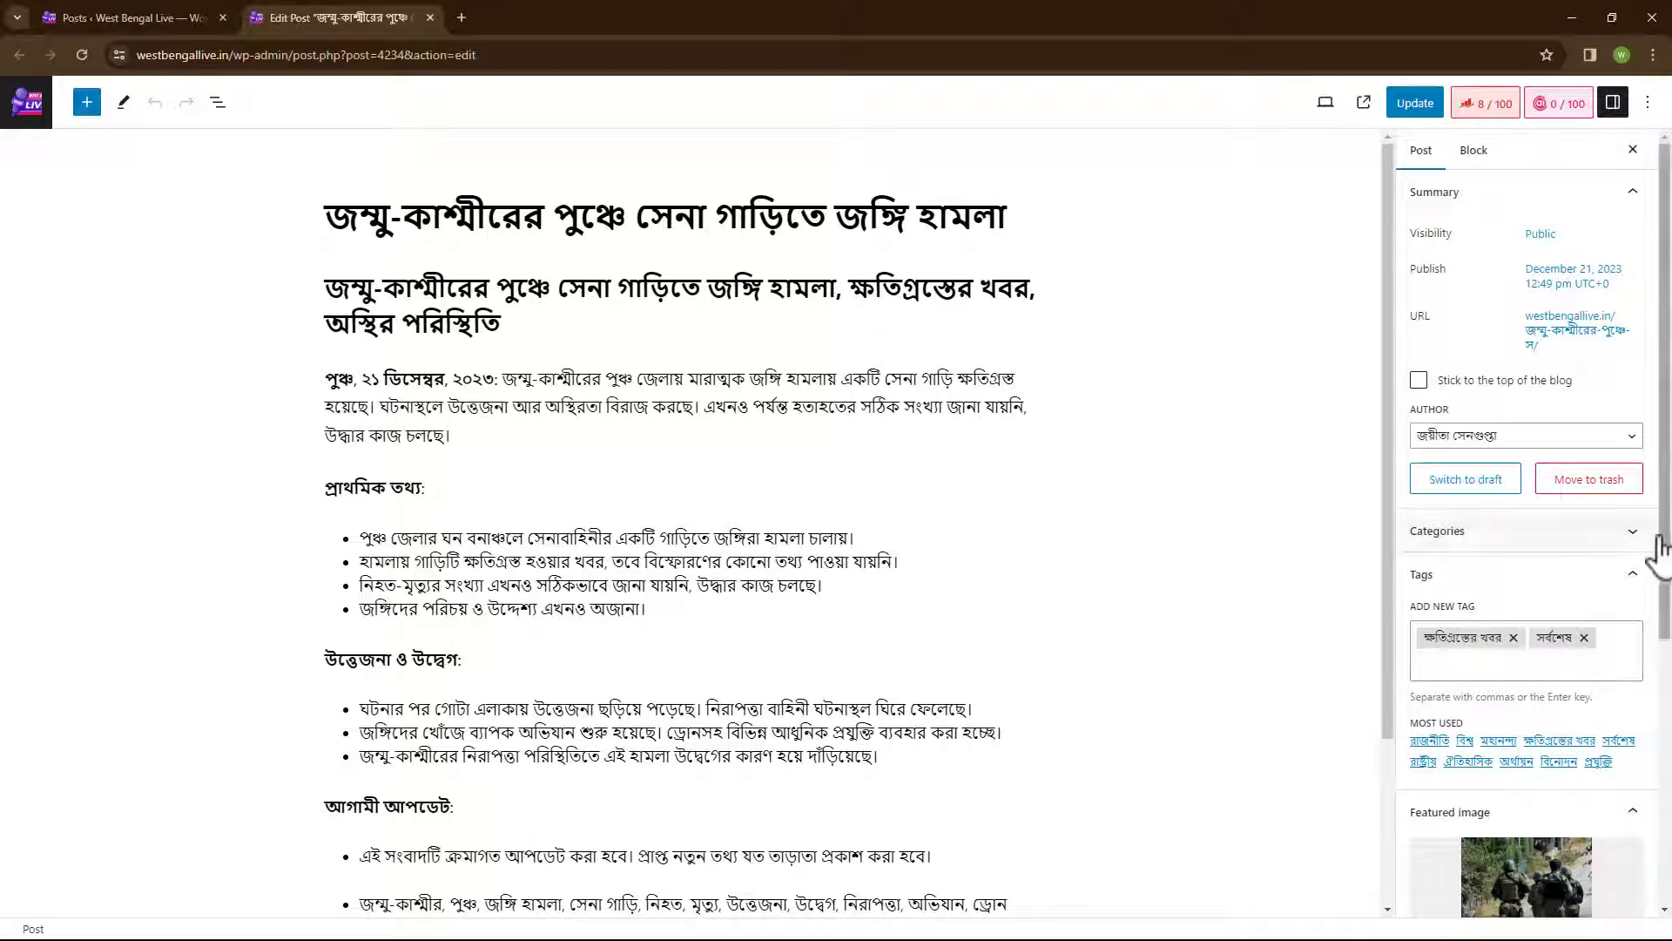
{"action": "left_click", "coordinate": [1483, 535]}
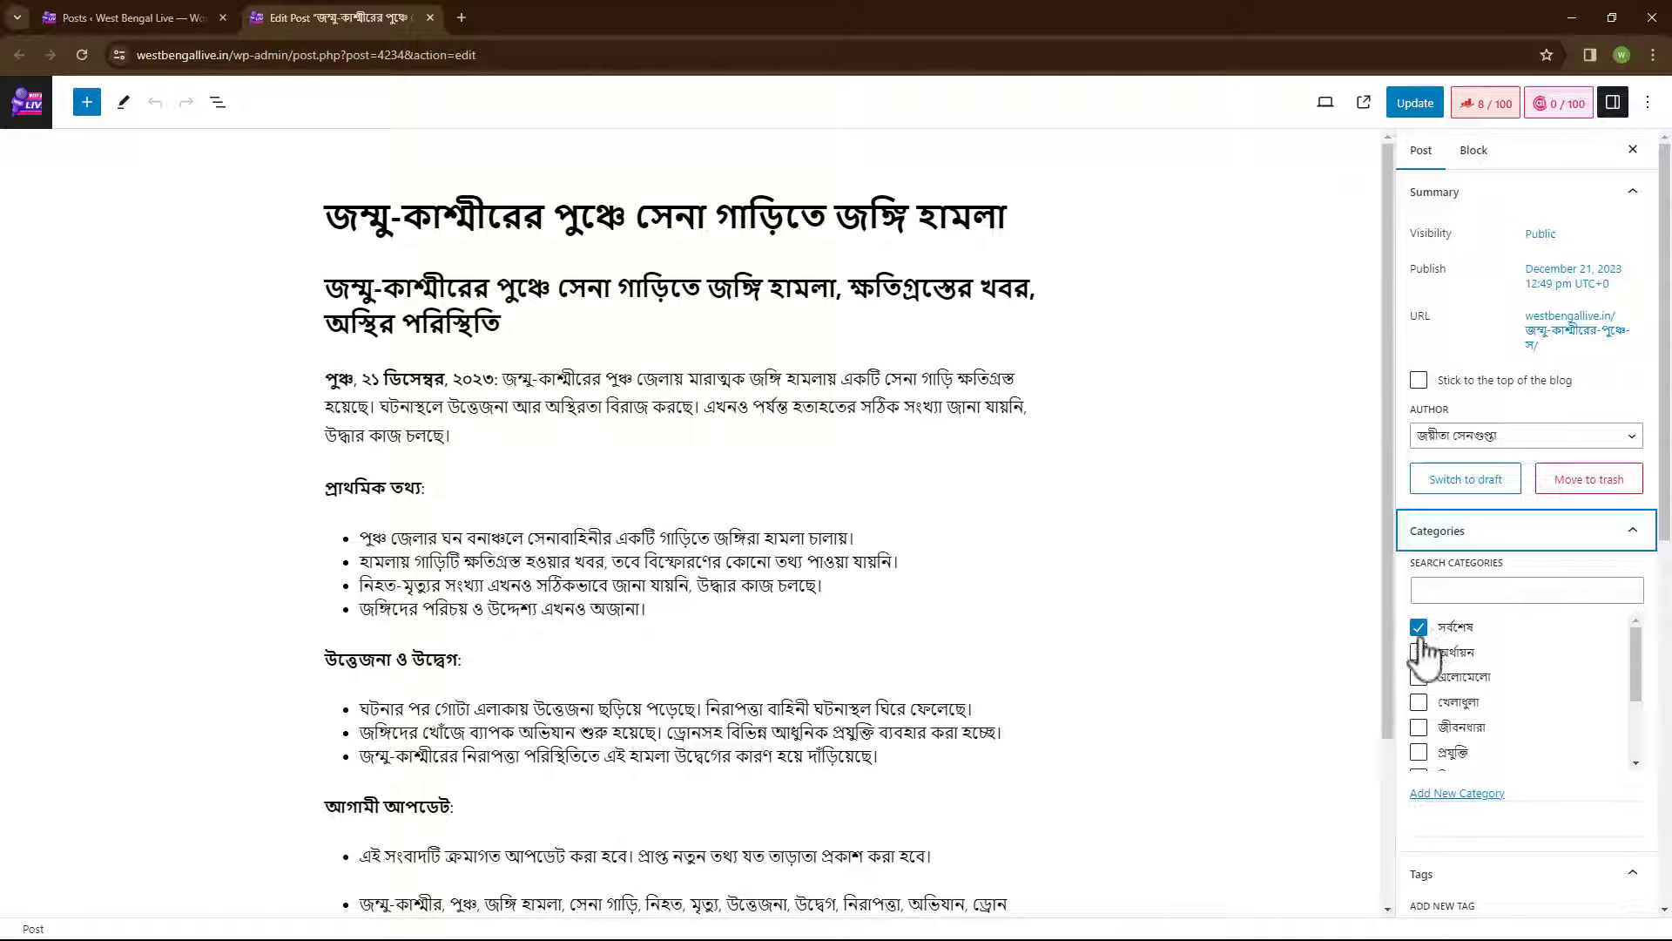
{"action": "left_click", "coordinate": [1517, 548]}
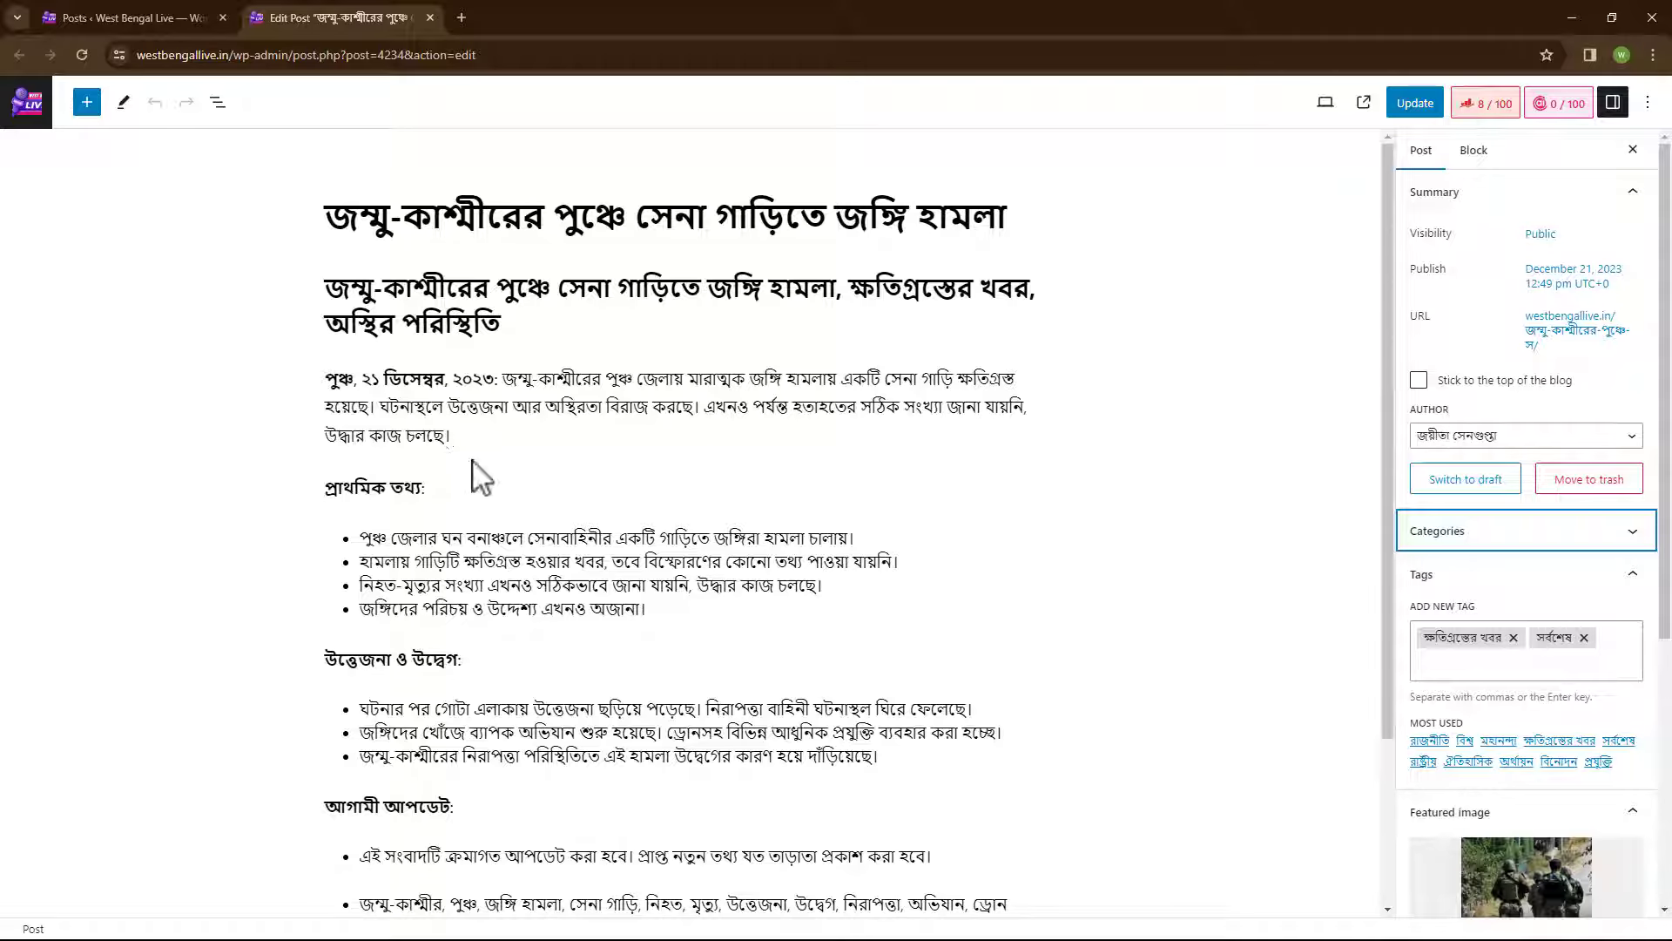
Purge the site's page cache from the posts list and open the public page of the জম্মু-কাশ্মীরের post in another browser window
{"action": "left_click", "coordinate": [124, 11]}
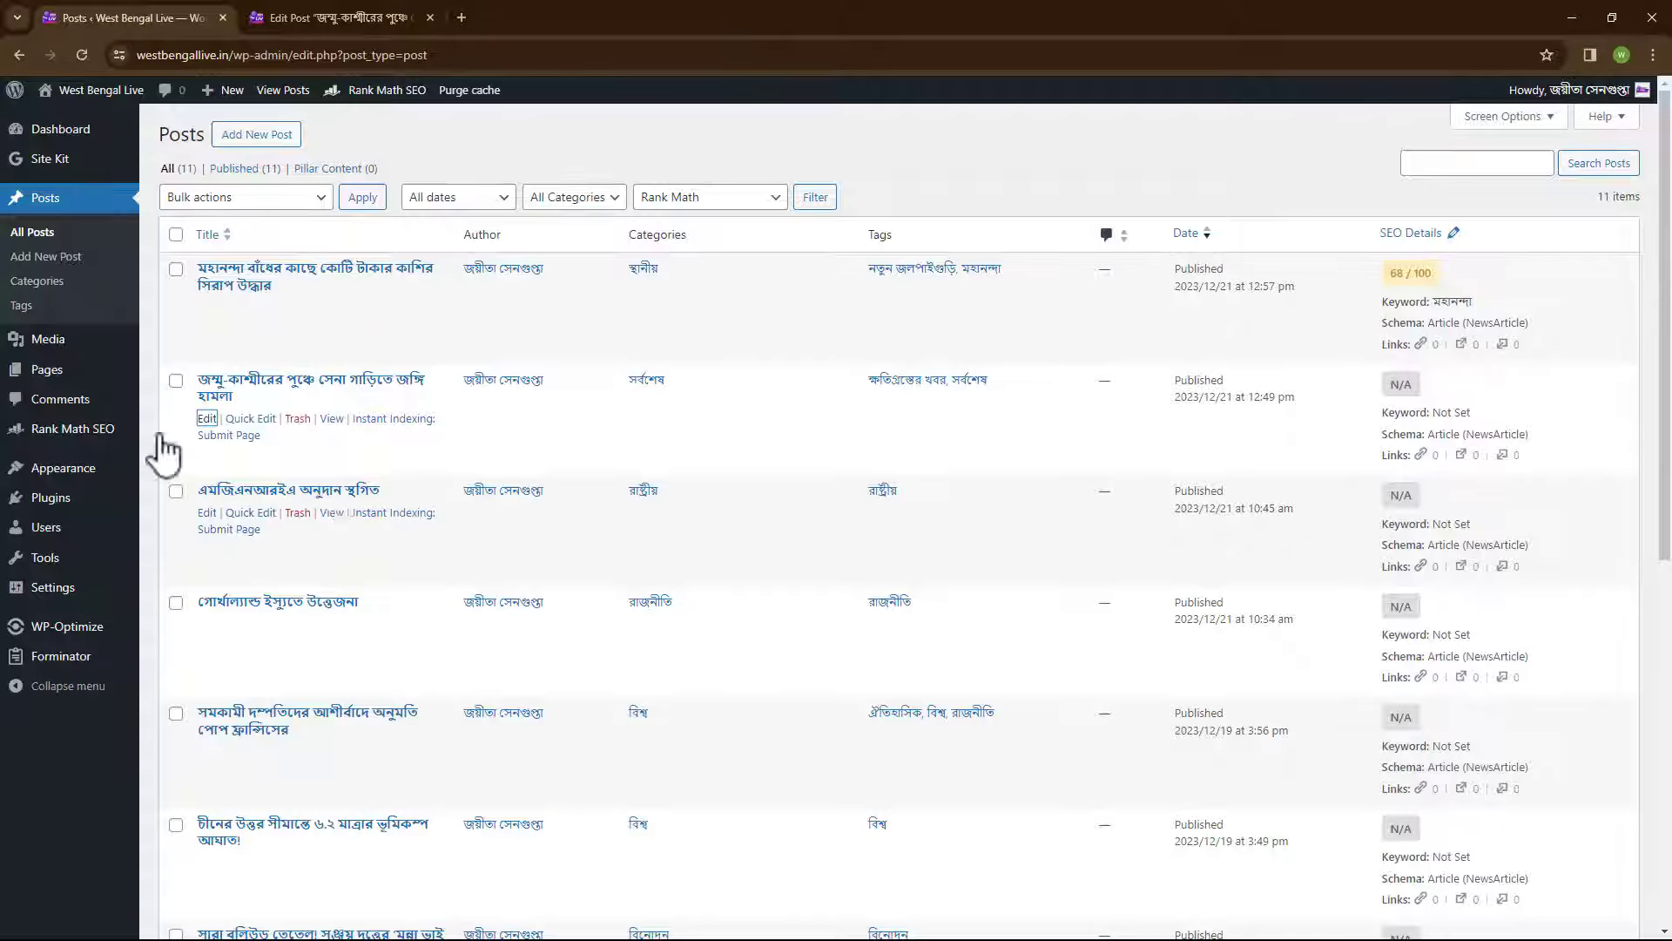
{"action": "right_click", "coordinate": [331, 471]}
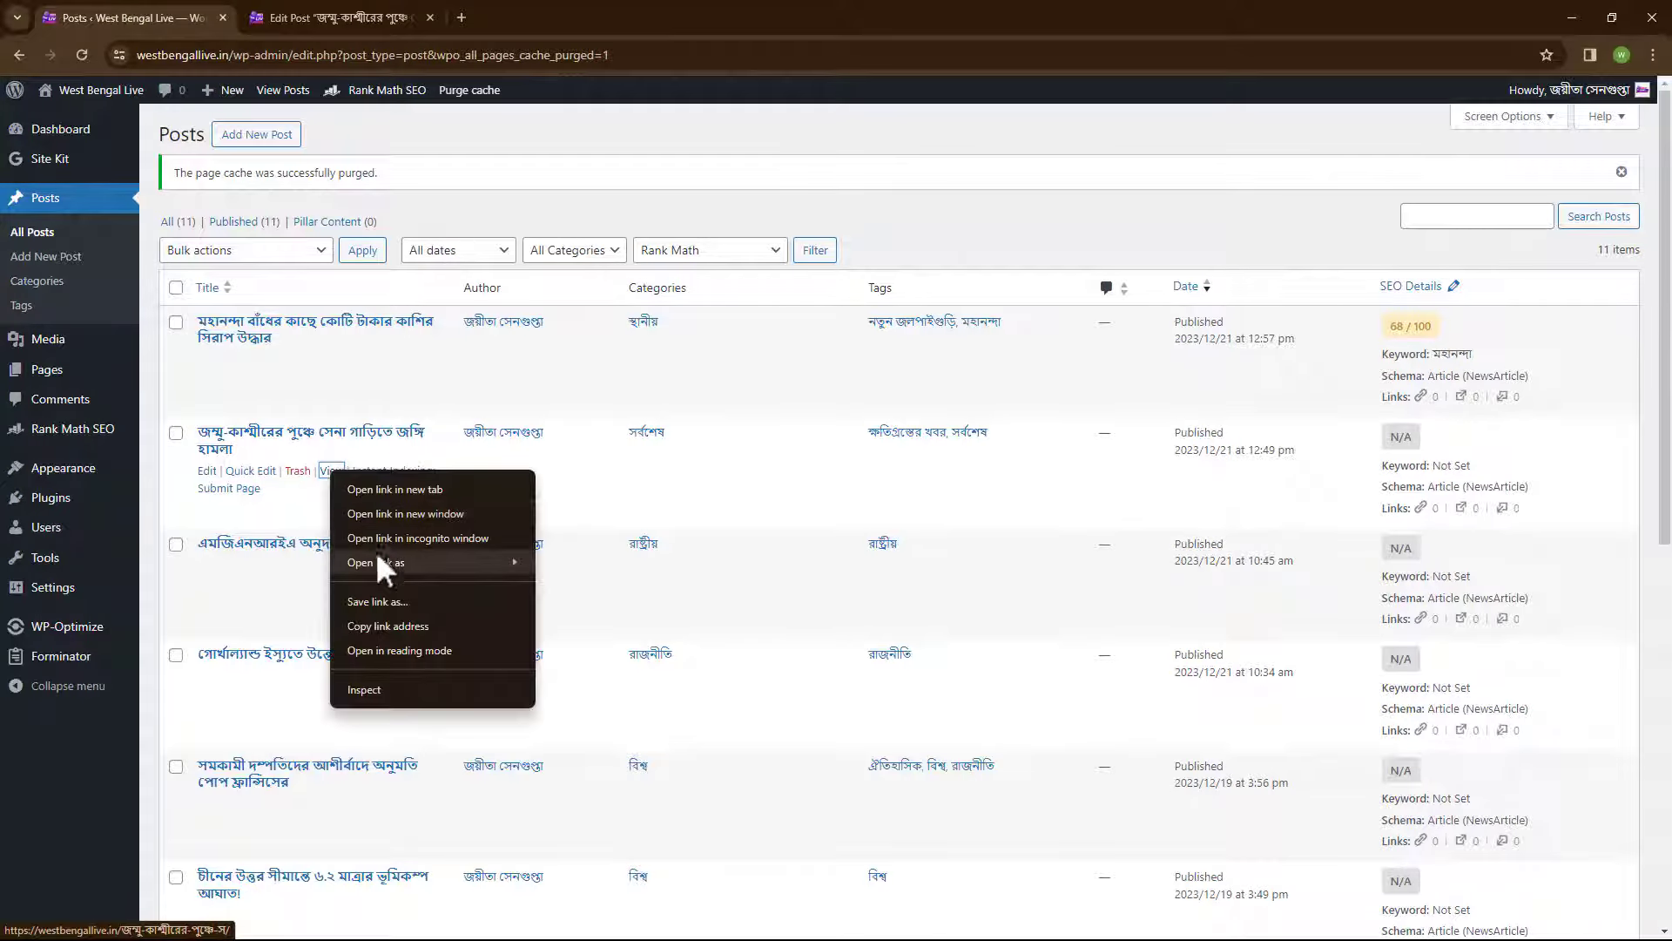
{"action": "mouse_move", "coordinate": [388, 561]}
{"action": "left_click", "coordinate": [610, 118]}
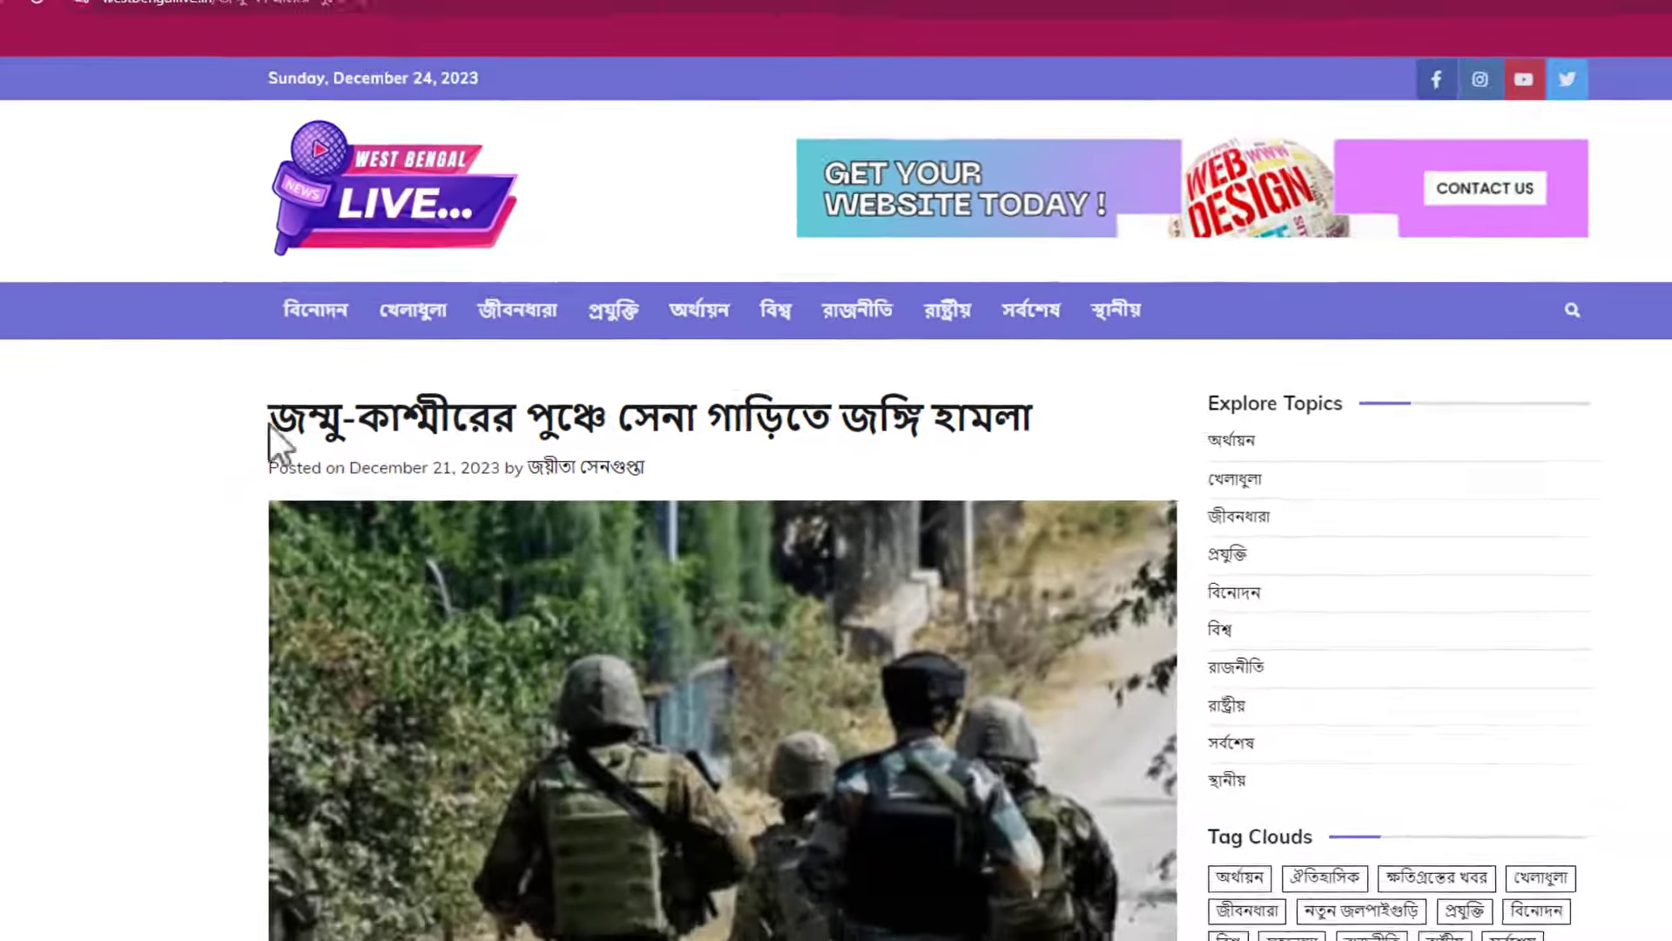
Look through the published article's title, author line, image and body text, and close its window
{"action": "scroll", "coordinate": [277, 650], "scroll_direction": "down", "scroll_amount": 15}
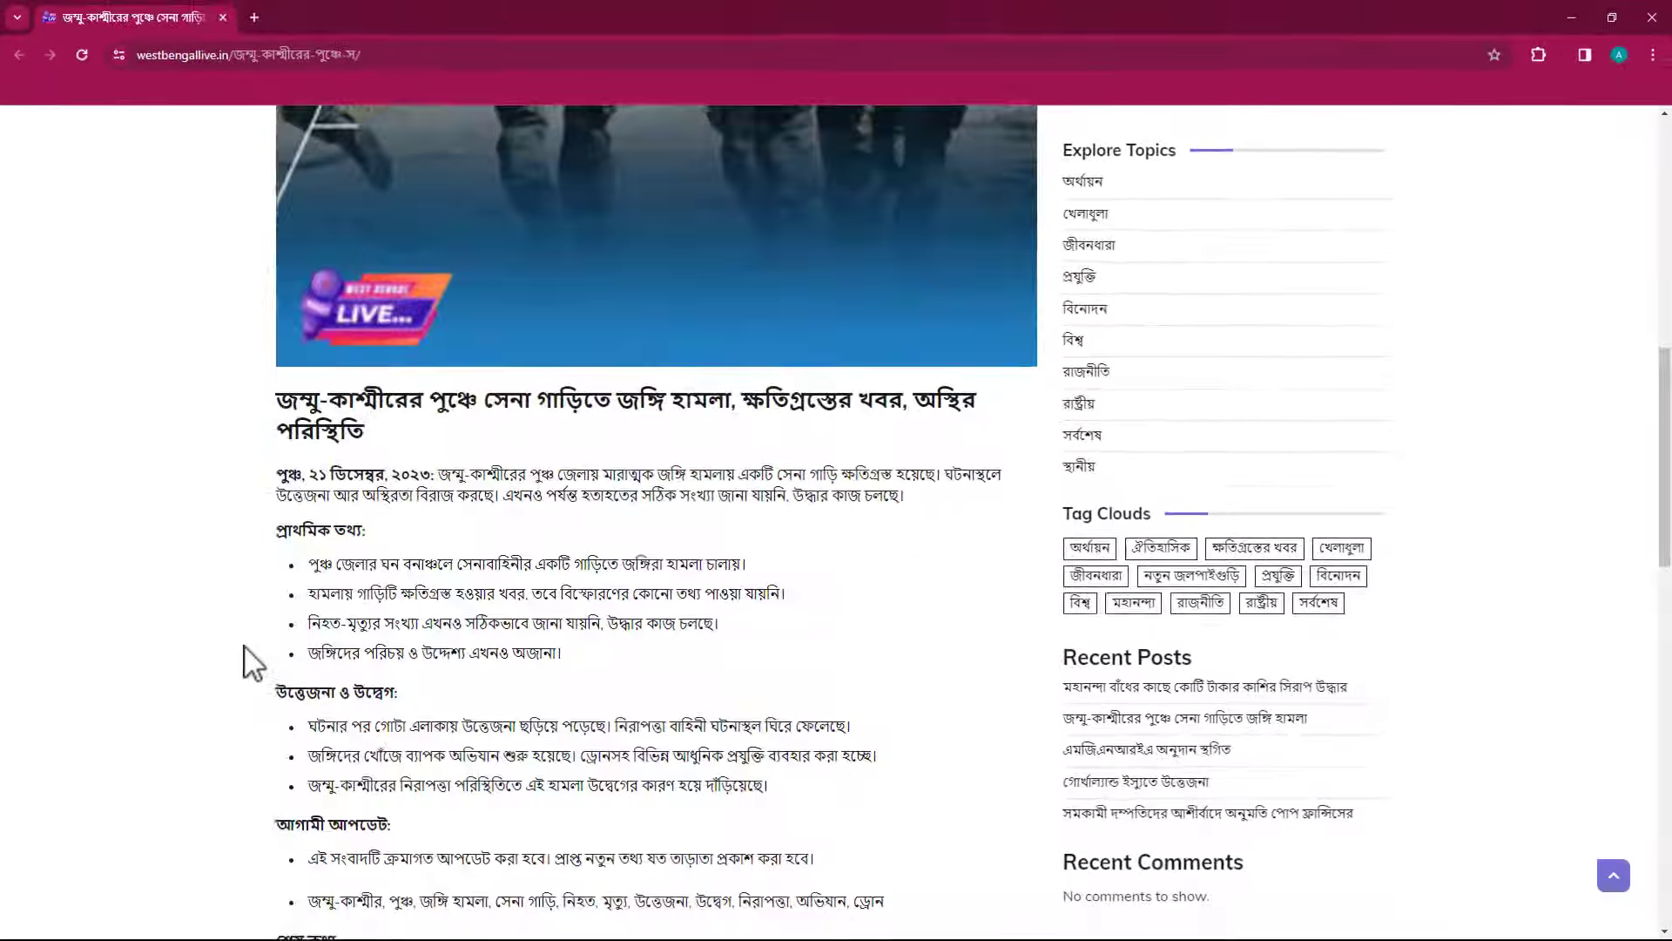
{"action": "scroll", "coordinate": [260, 659], "scroll_direction": "up", "scroll_amount": 15}
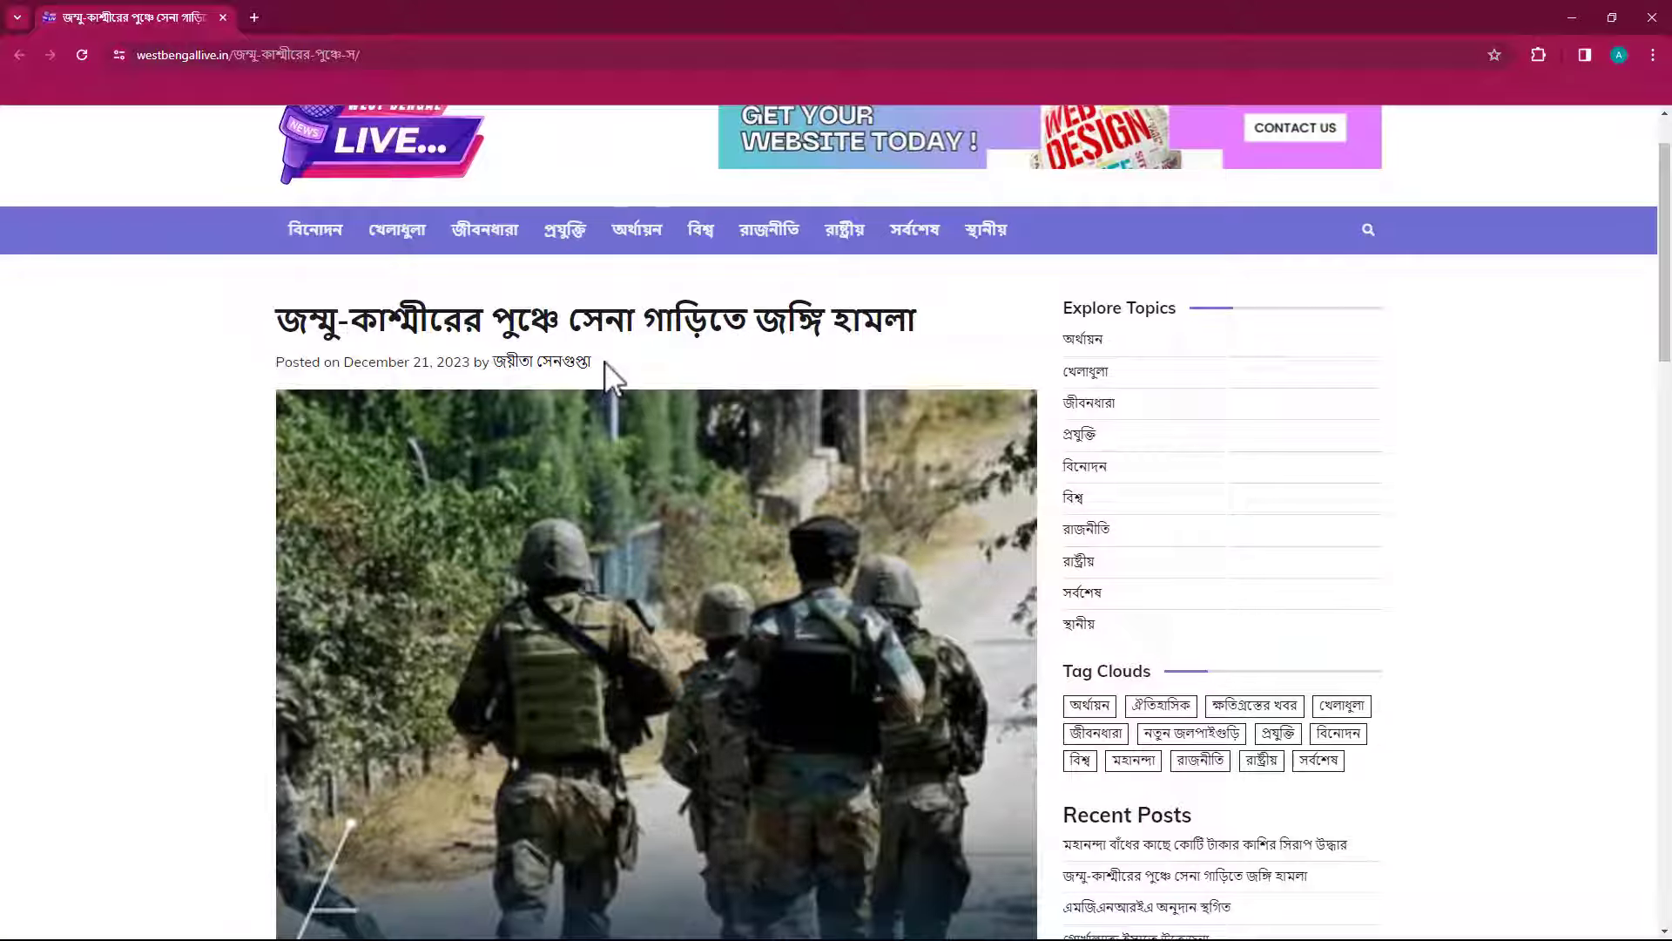
{"action": "left_click", "coordinate": [1636, 9]}
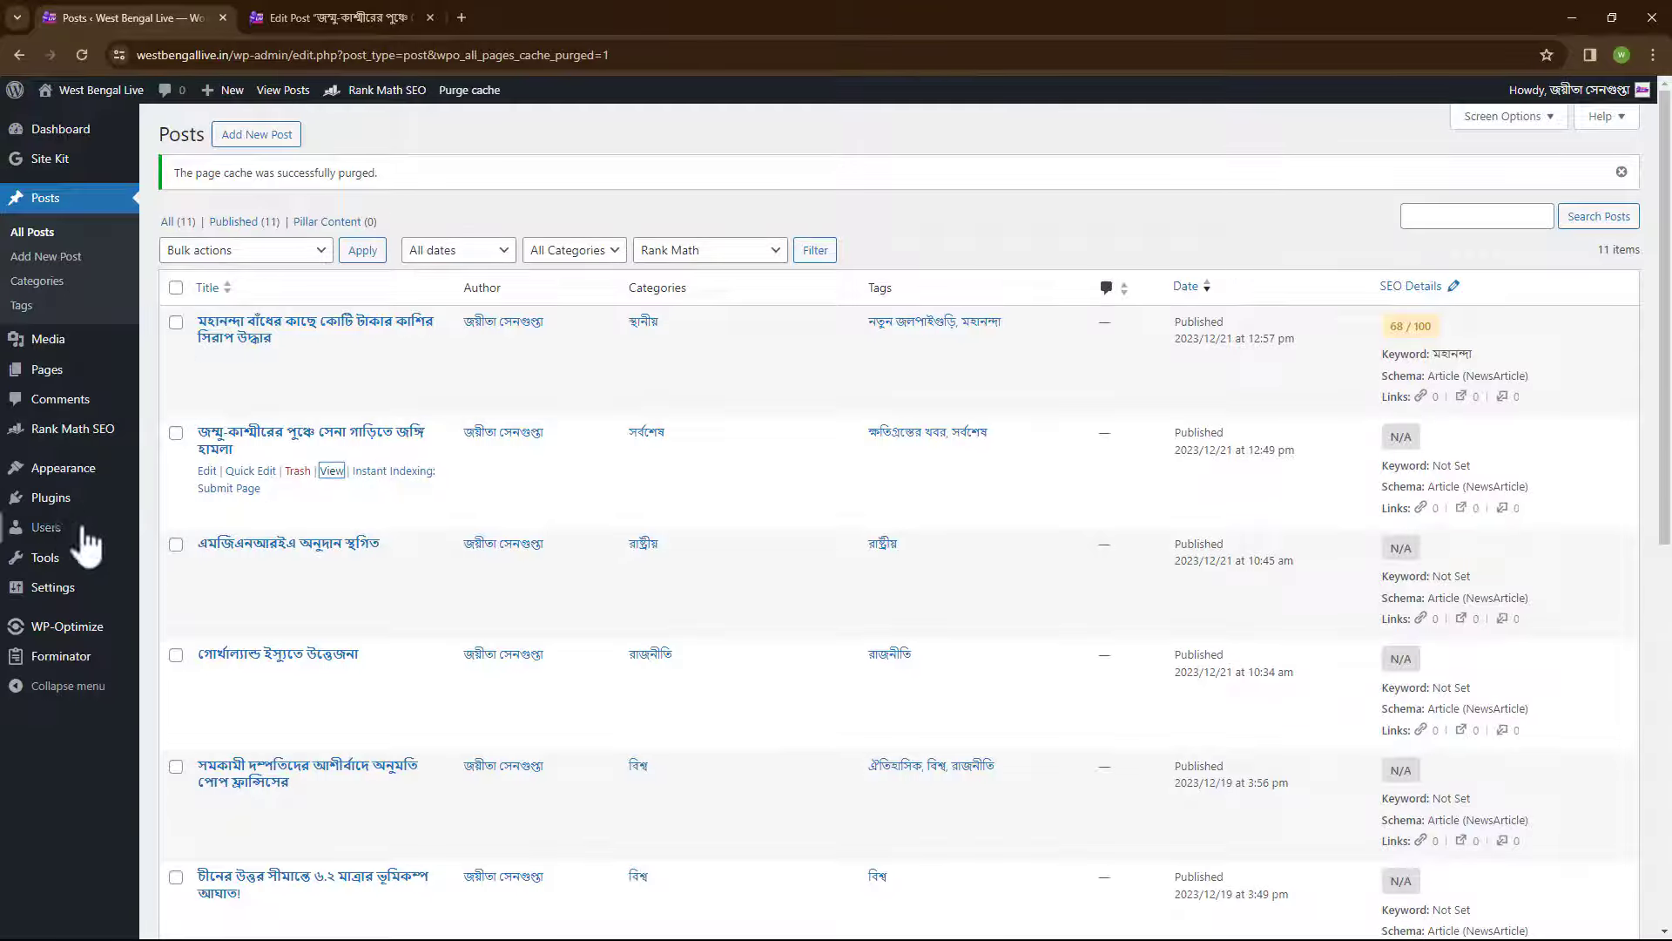
Open the site's user list in a separate browser tab and open the administrator's profile for editing
{"action": "mouse_move", "coordinate": [67, 544]}
{"action": "right_click", "coordinate": [163, 531]}
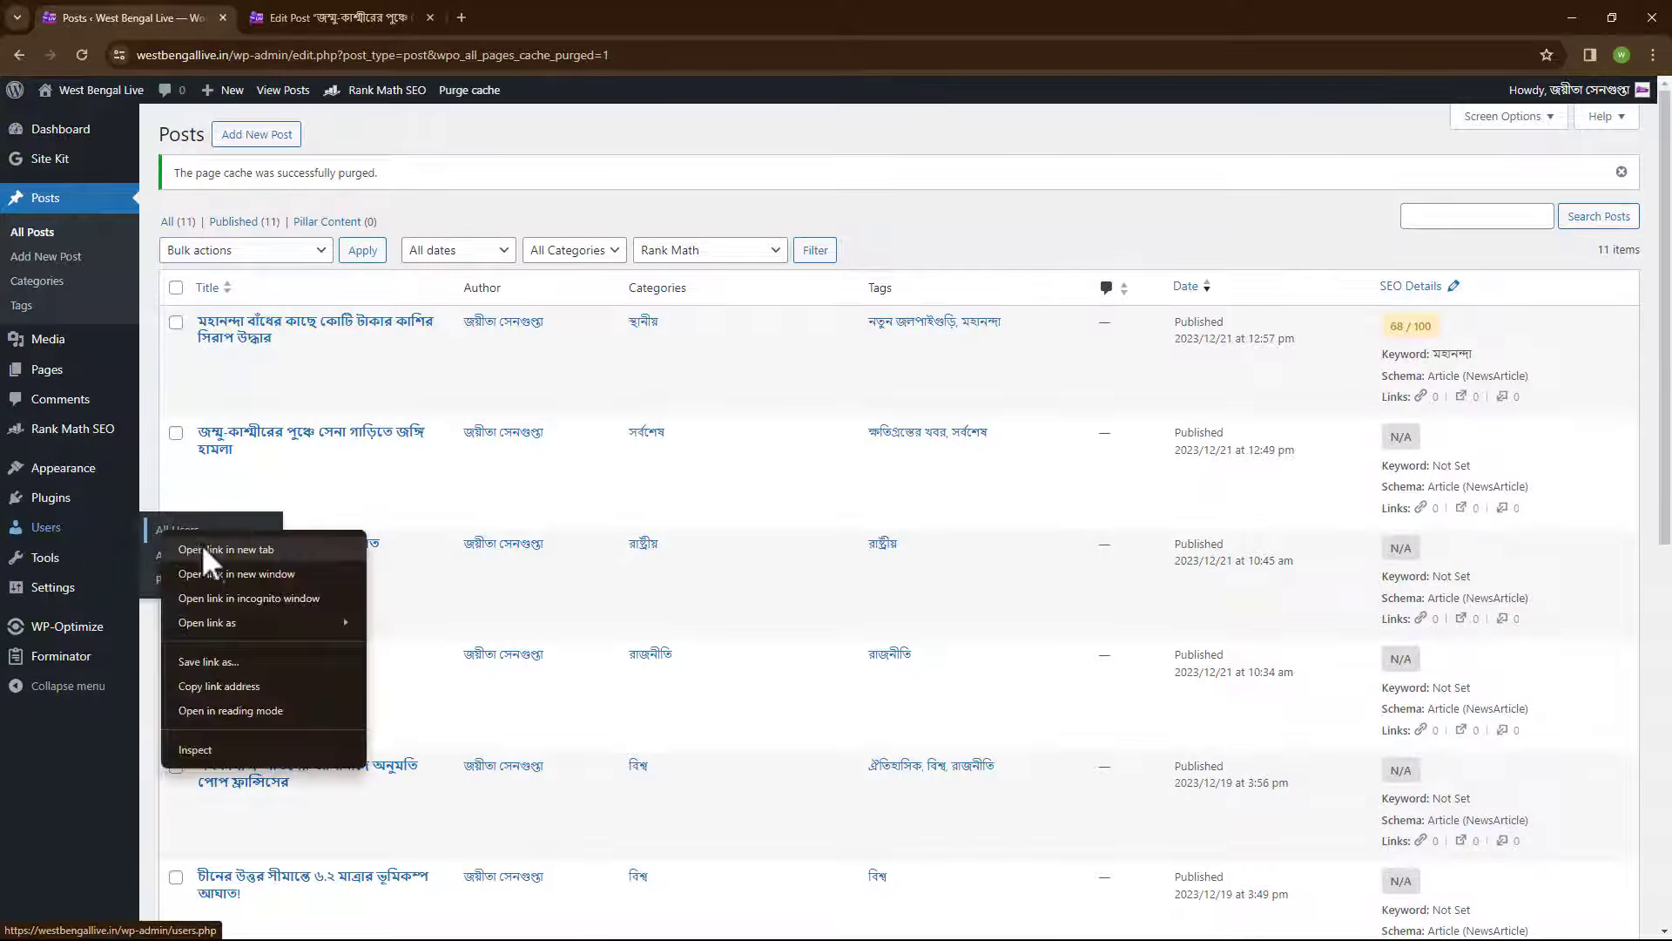
{"action": "left_click", "coordinate": [212, 550]}
{"action": "left_click", "coordinate": [494, 20]}
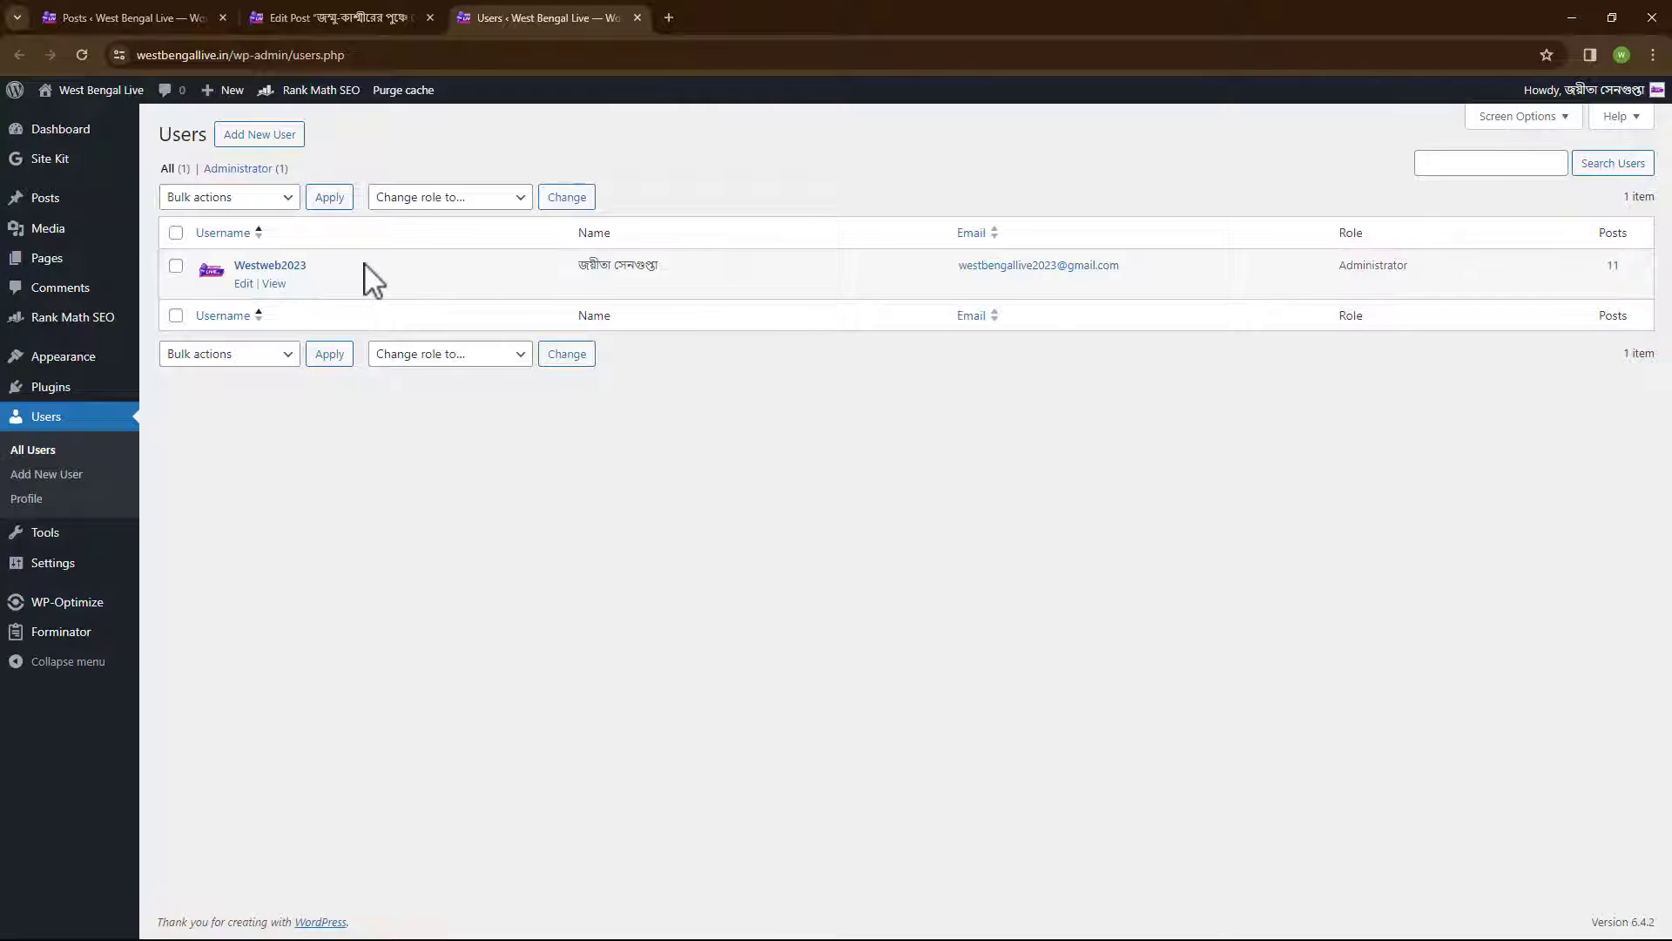
{"action": "left_click", "coordinate": [243, 283]}
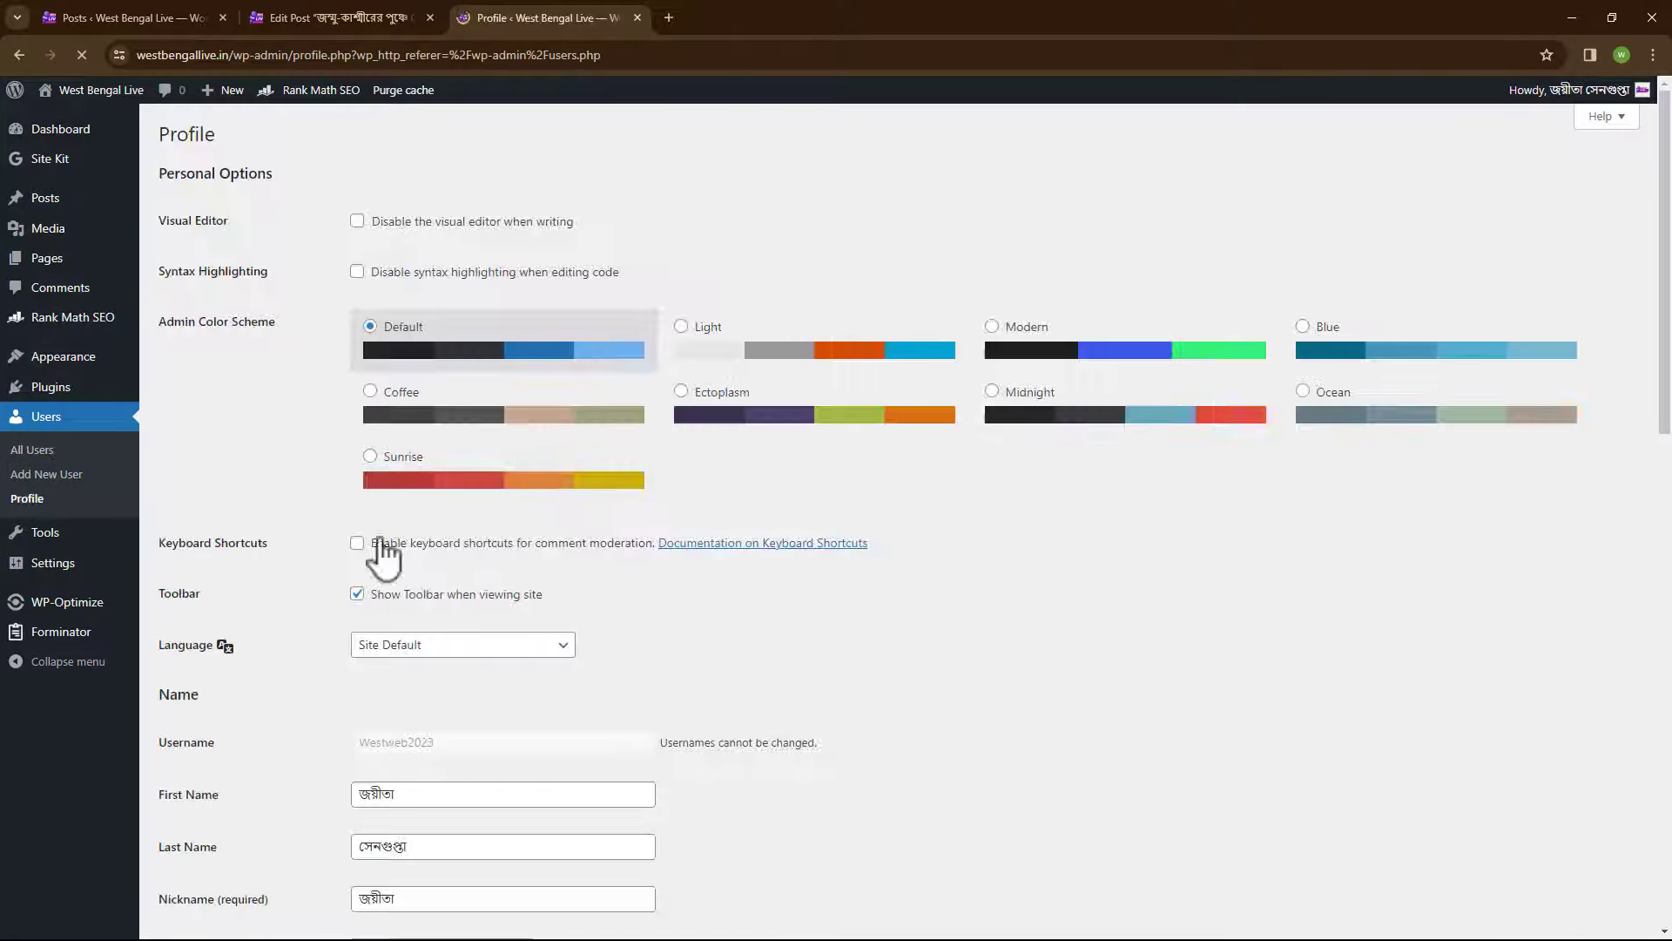
Look through the profile's name and contact fields, try the Author role in the Add New User form, and close it without saving
{"action": "scroll", "coordinate": [522, 645], "scroll_direction": "down", "scroll_amount": 5}
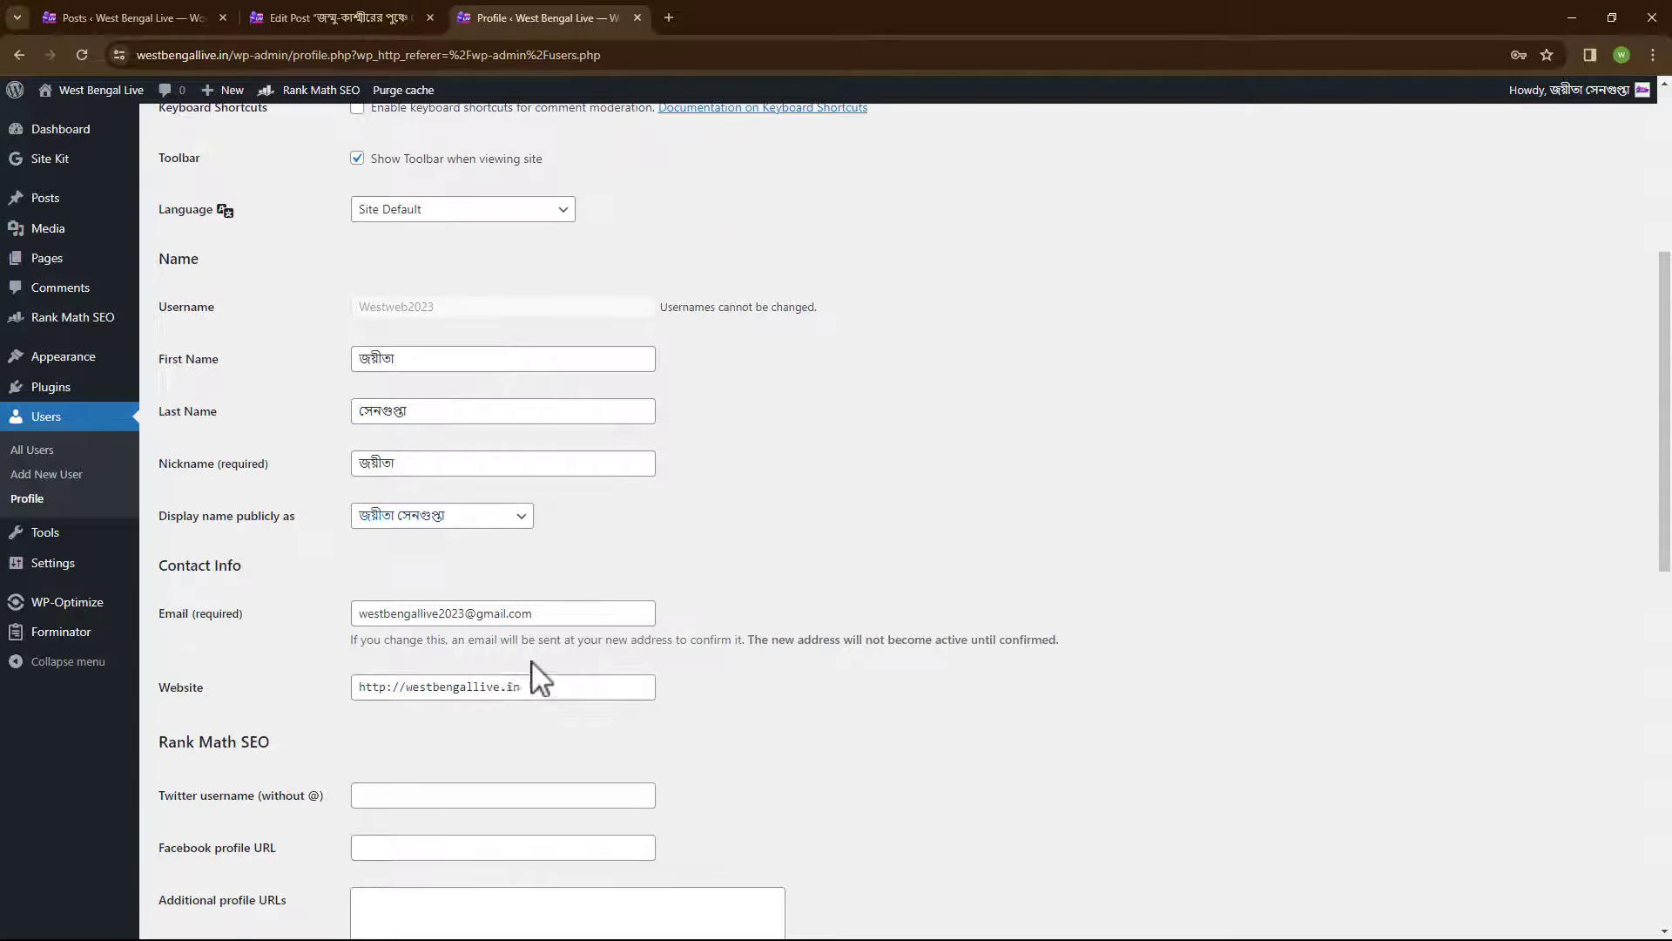
{"action": "left_click", "coordinate": [19, 55]}
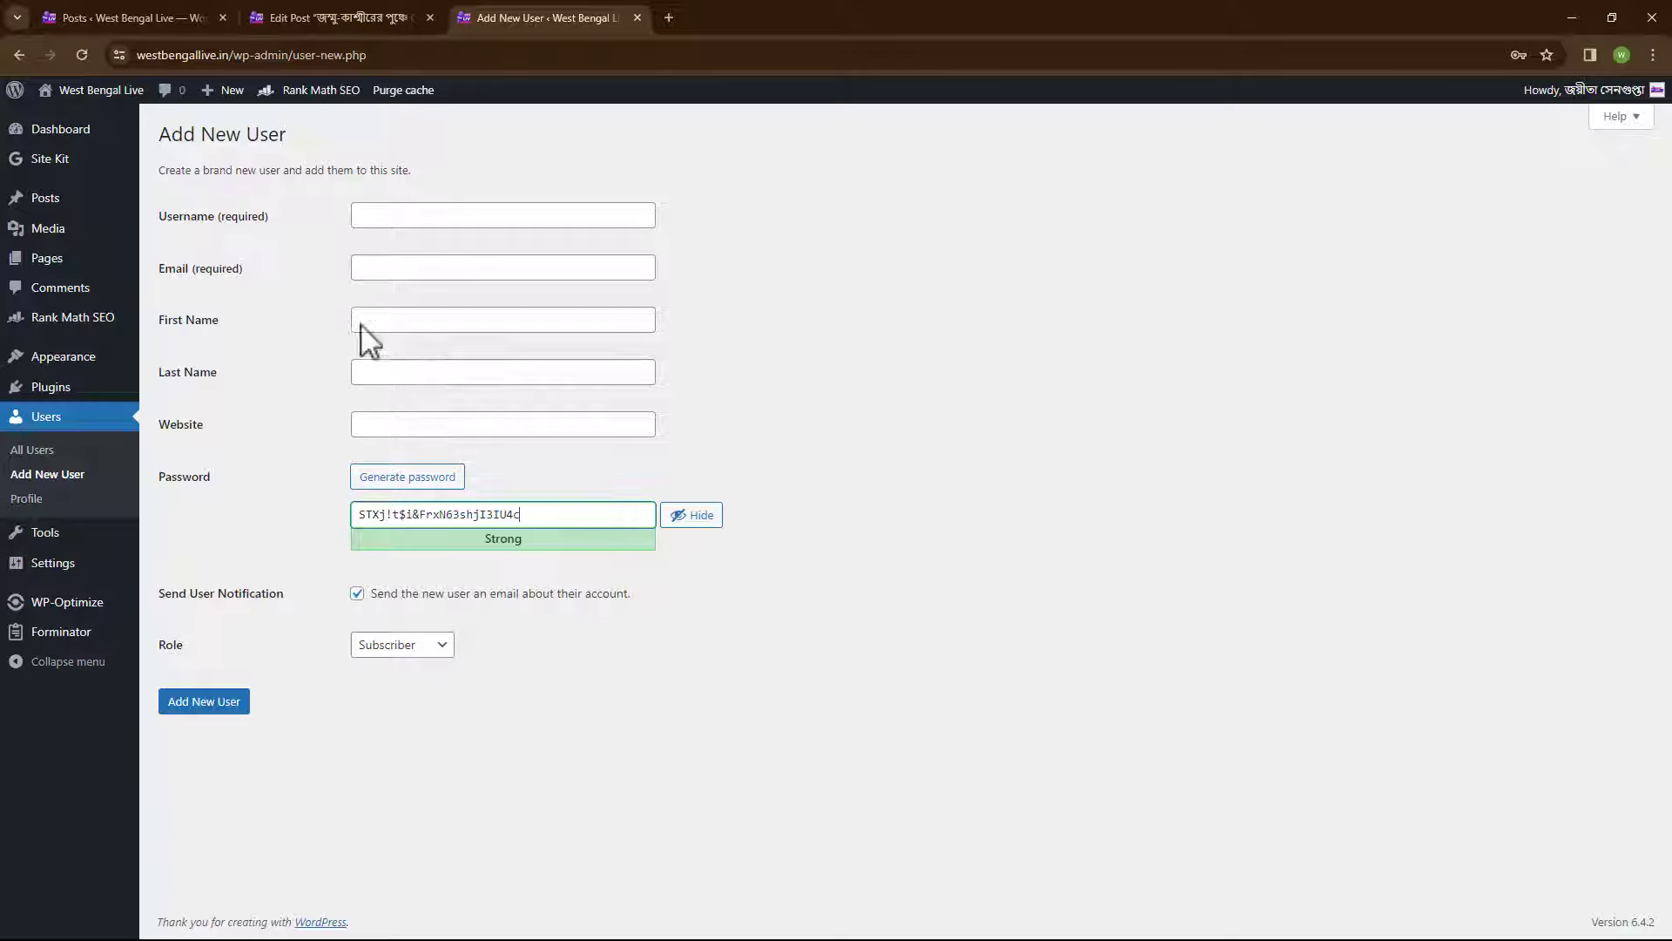
{"action": "left_click", "coordinate": [386, 650]}
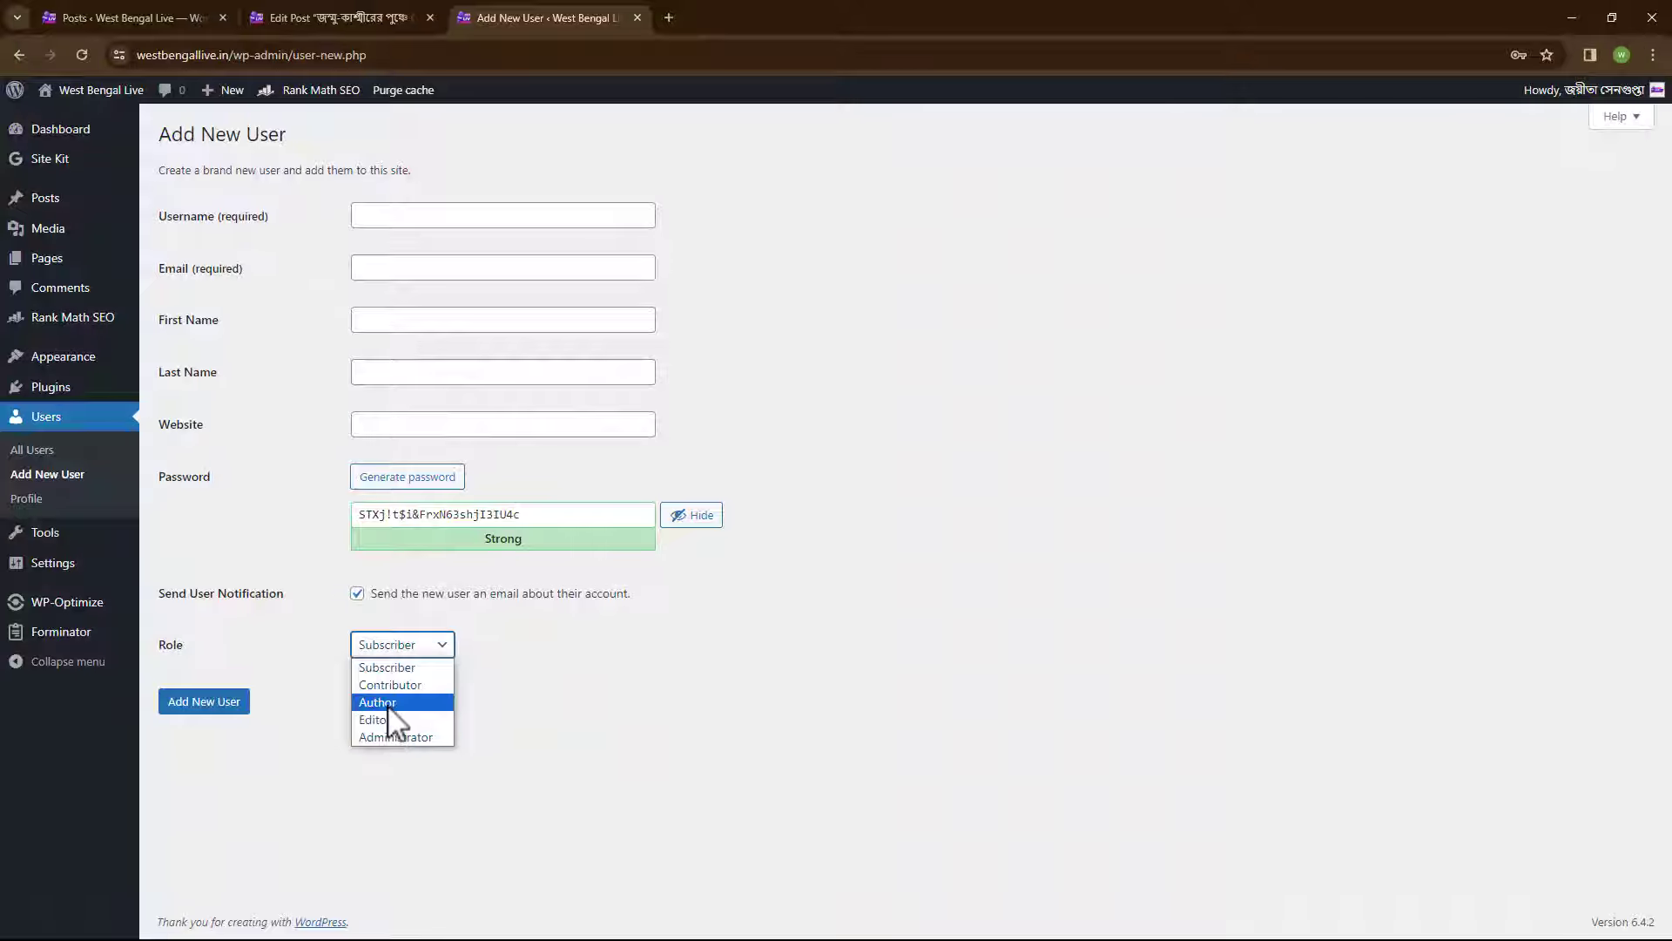
{"action": "left_click", "coordinate": [384, 702]}
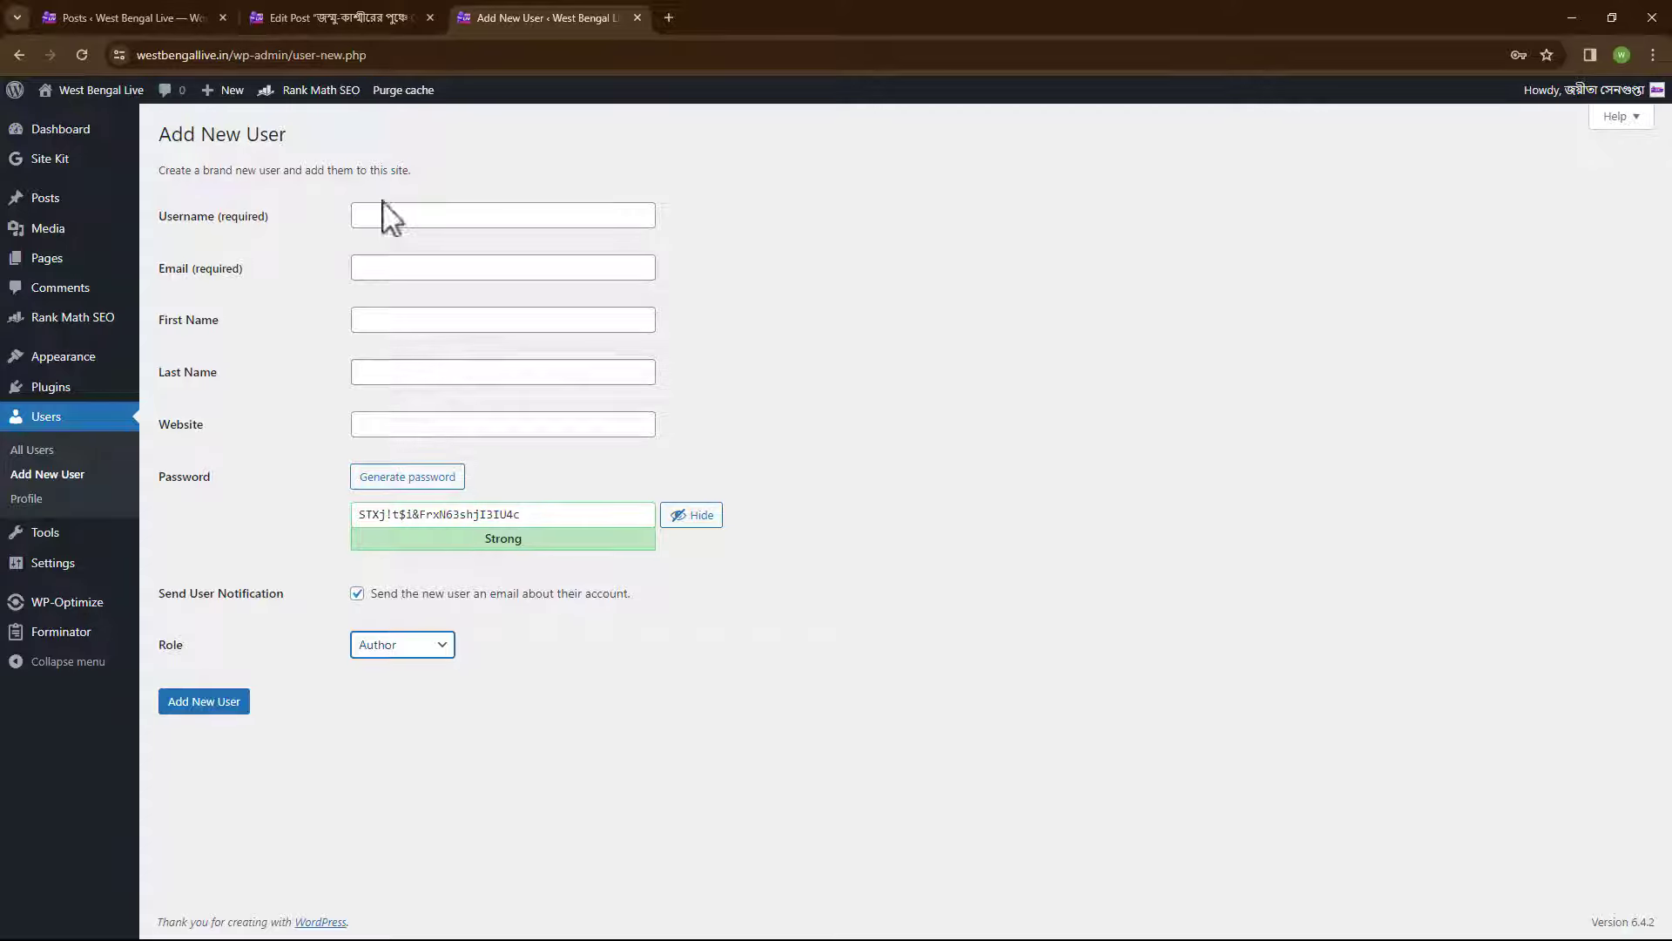
{"action": "left_click", "coordinate": [636, 17]}
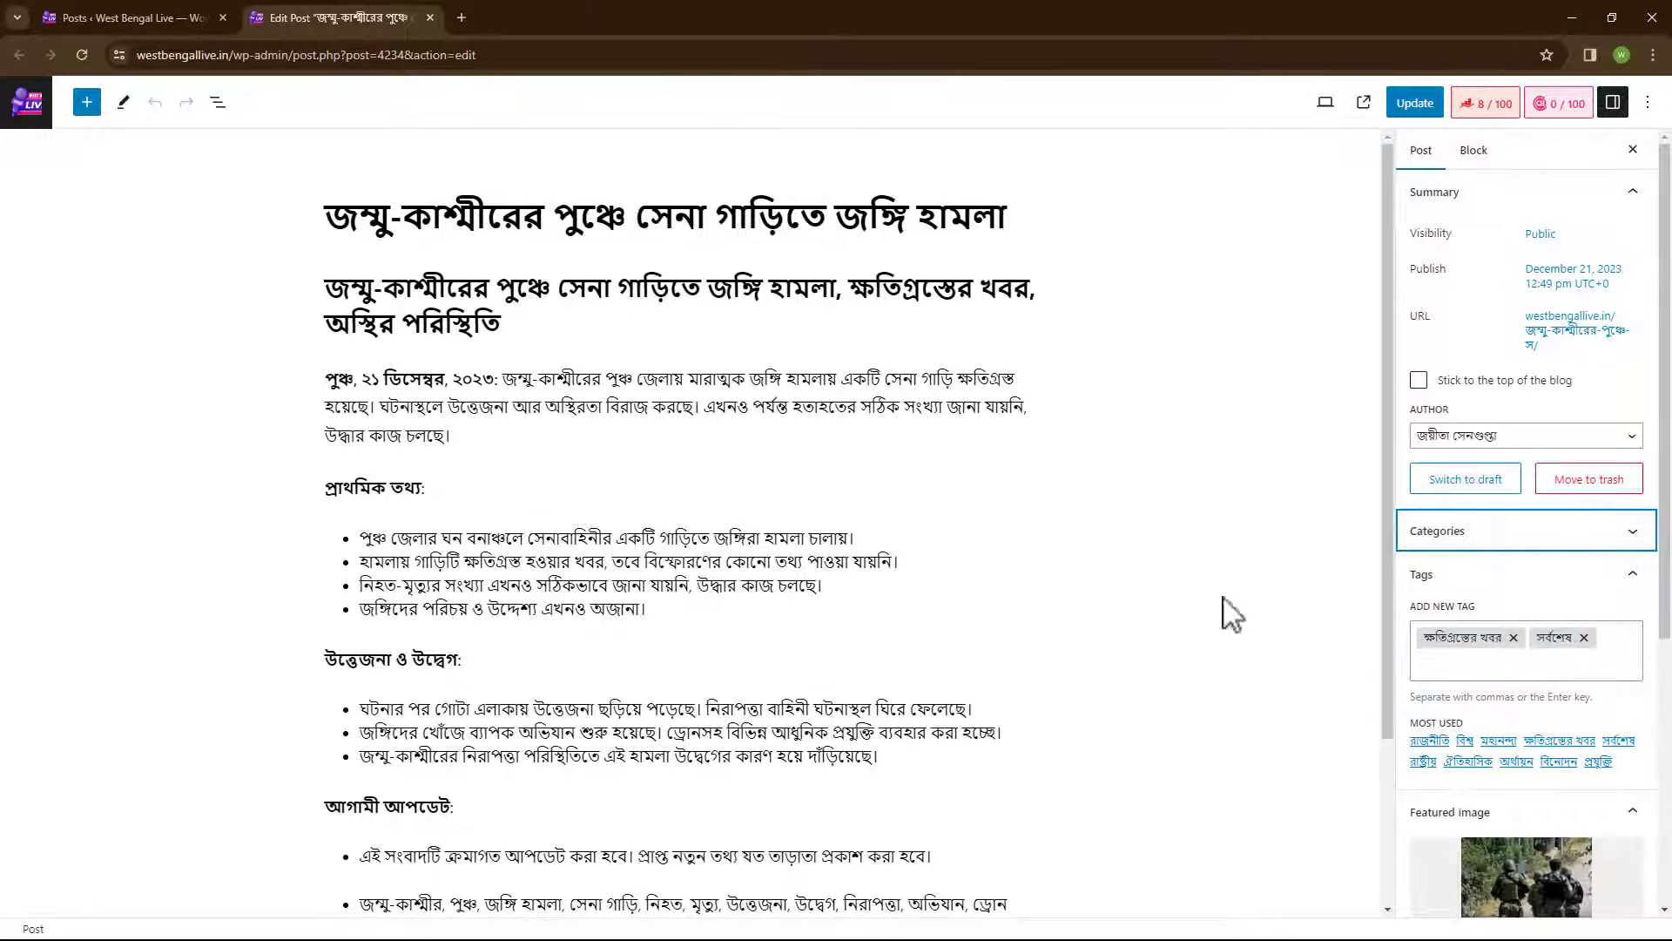
Examine the author choices, tags, featured image and excerpt in the জম্মু-কাশ্মীরের post's settings
{"action": "left_click", "coordinate": [1485, 437]}
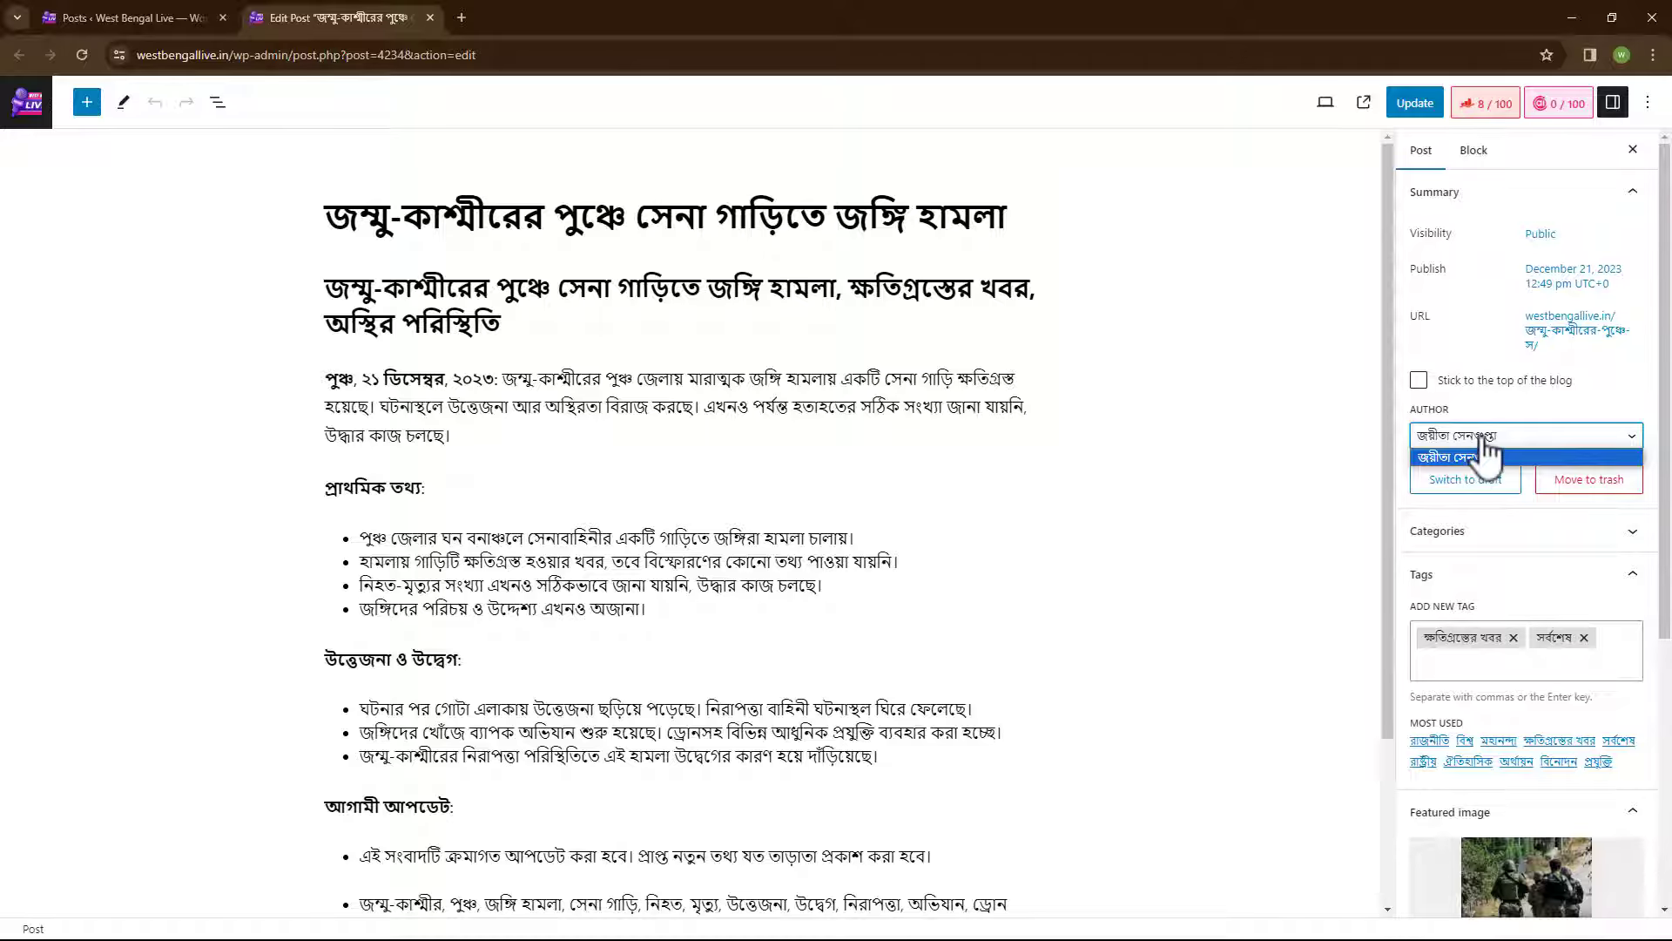
{"action": "left_click", "coordinate": [1485, 441]}
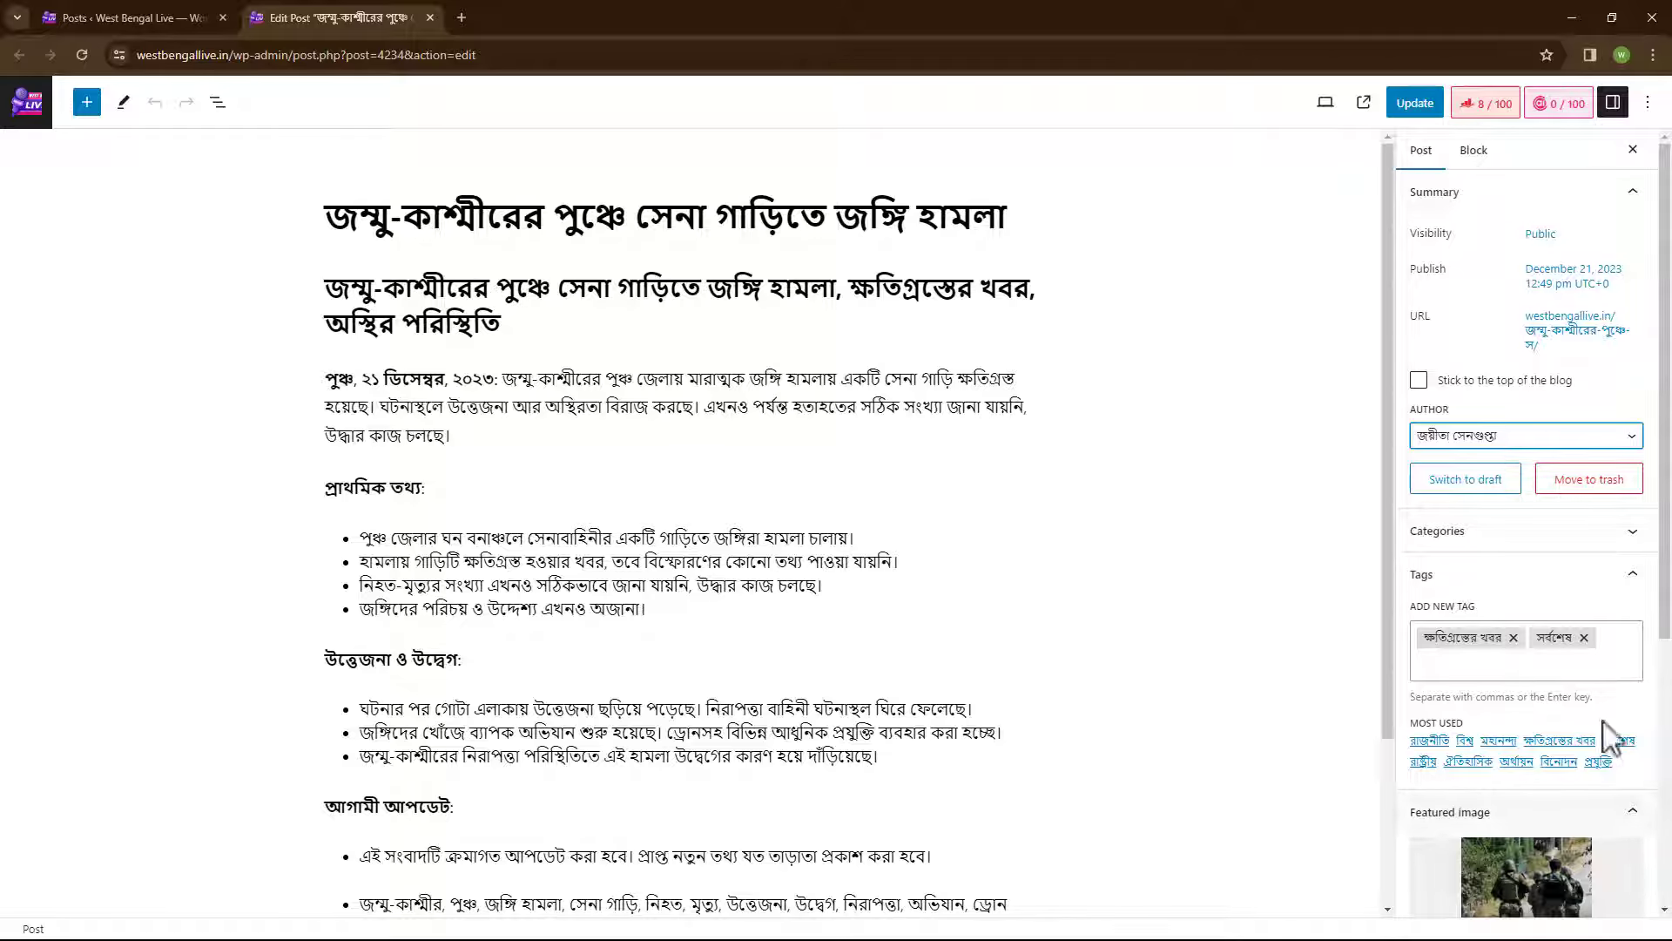
{"action": "left_click", "coordinate": [1459, 652]}
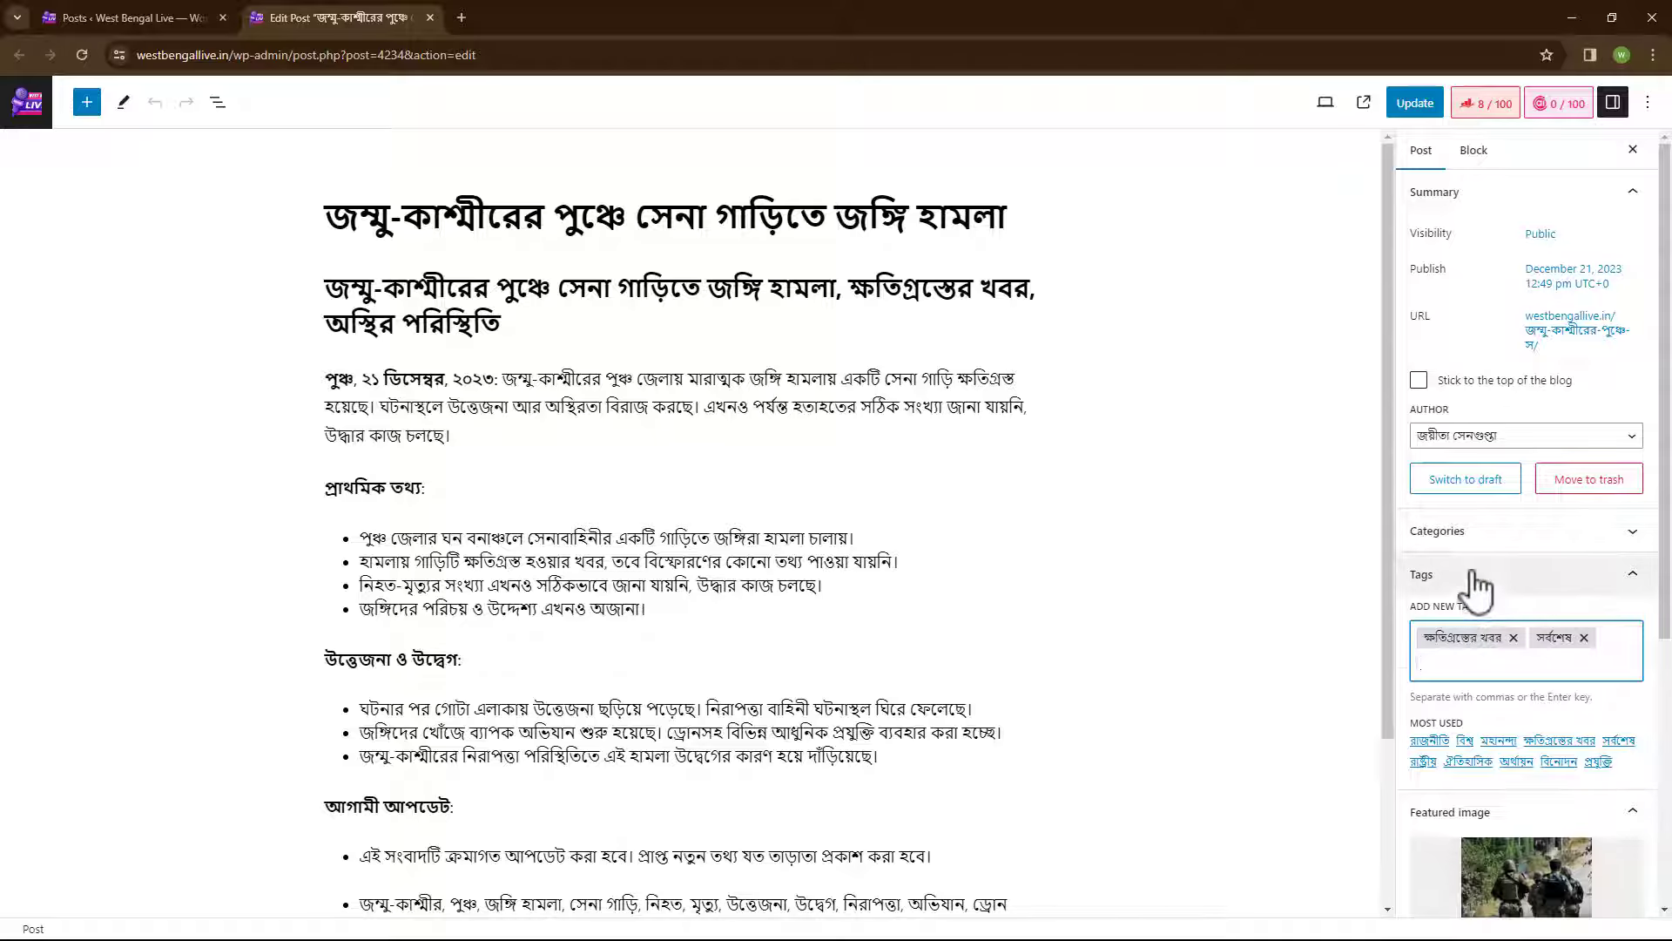
{"action": "scroll", "coordinate": [1468, 609], "scroll_direction": "down", "scroll_amount": 3}
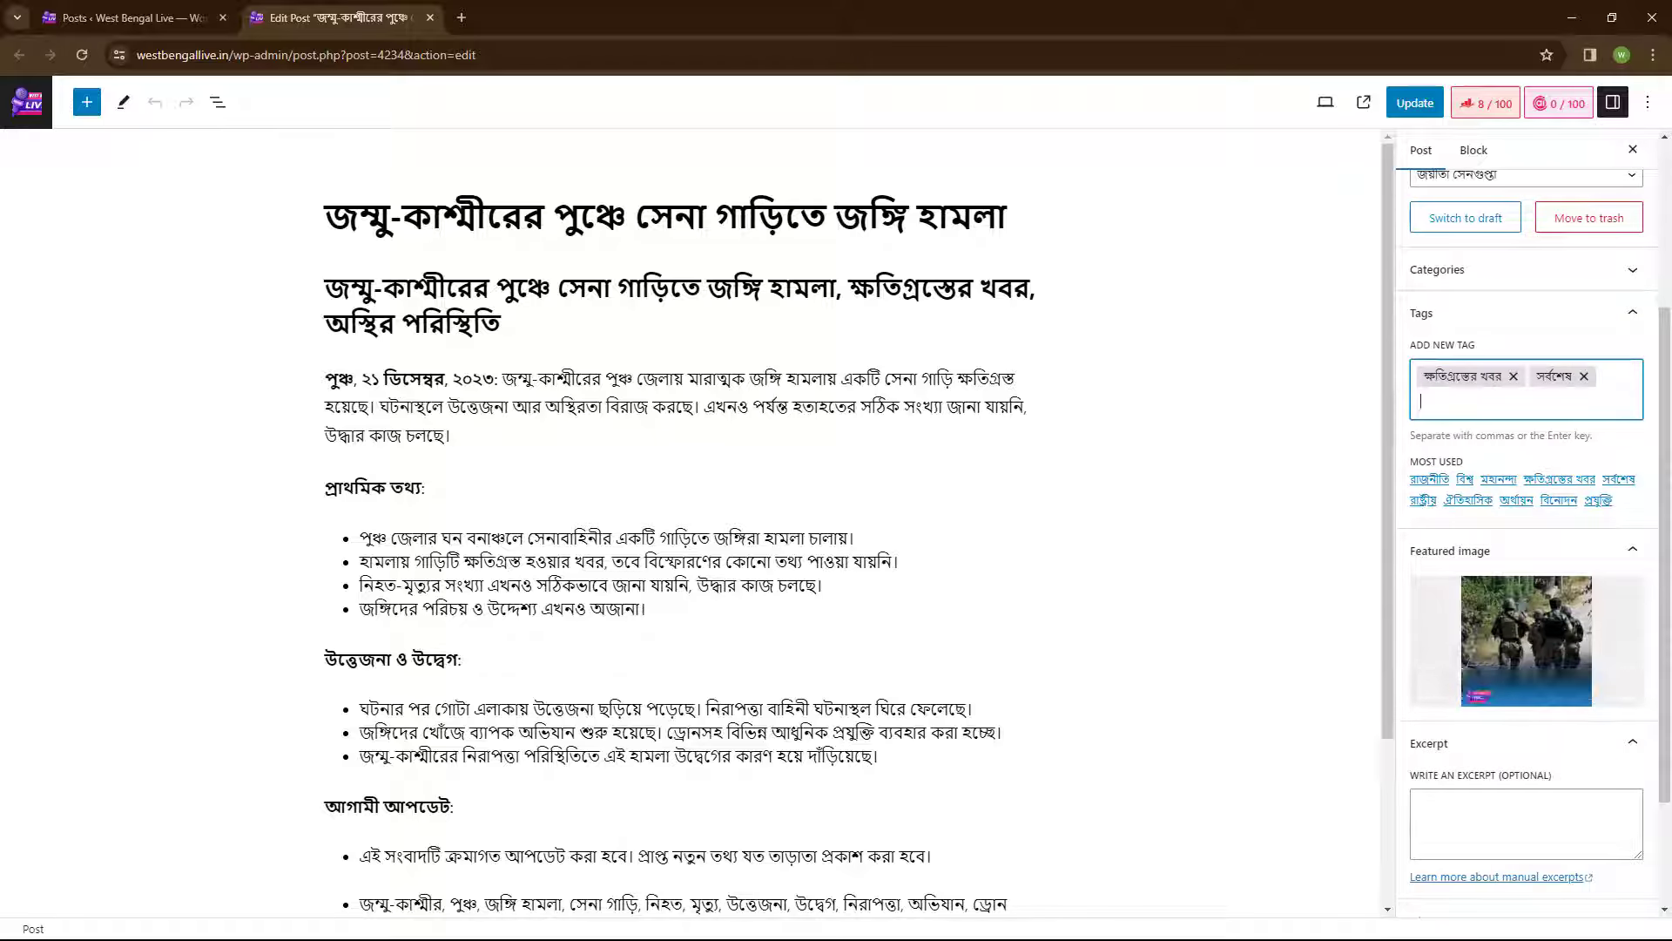
{"action": "left_click", "coordinate": [1571, 11]}
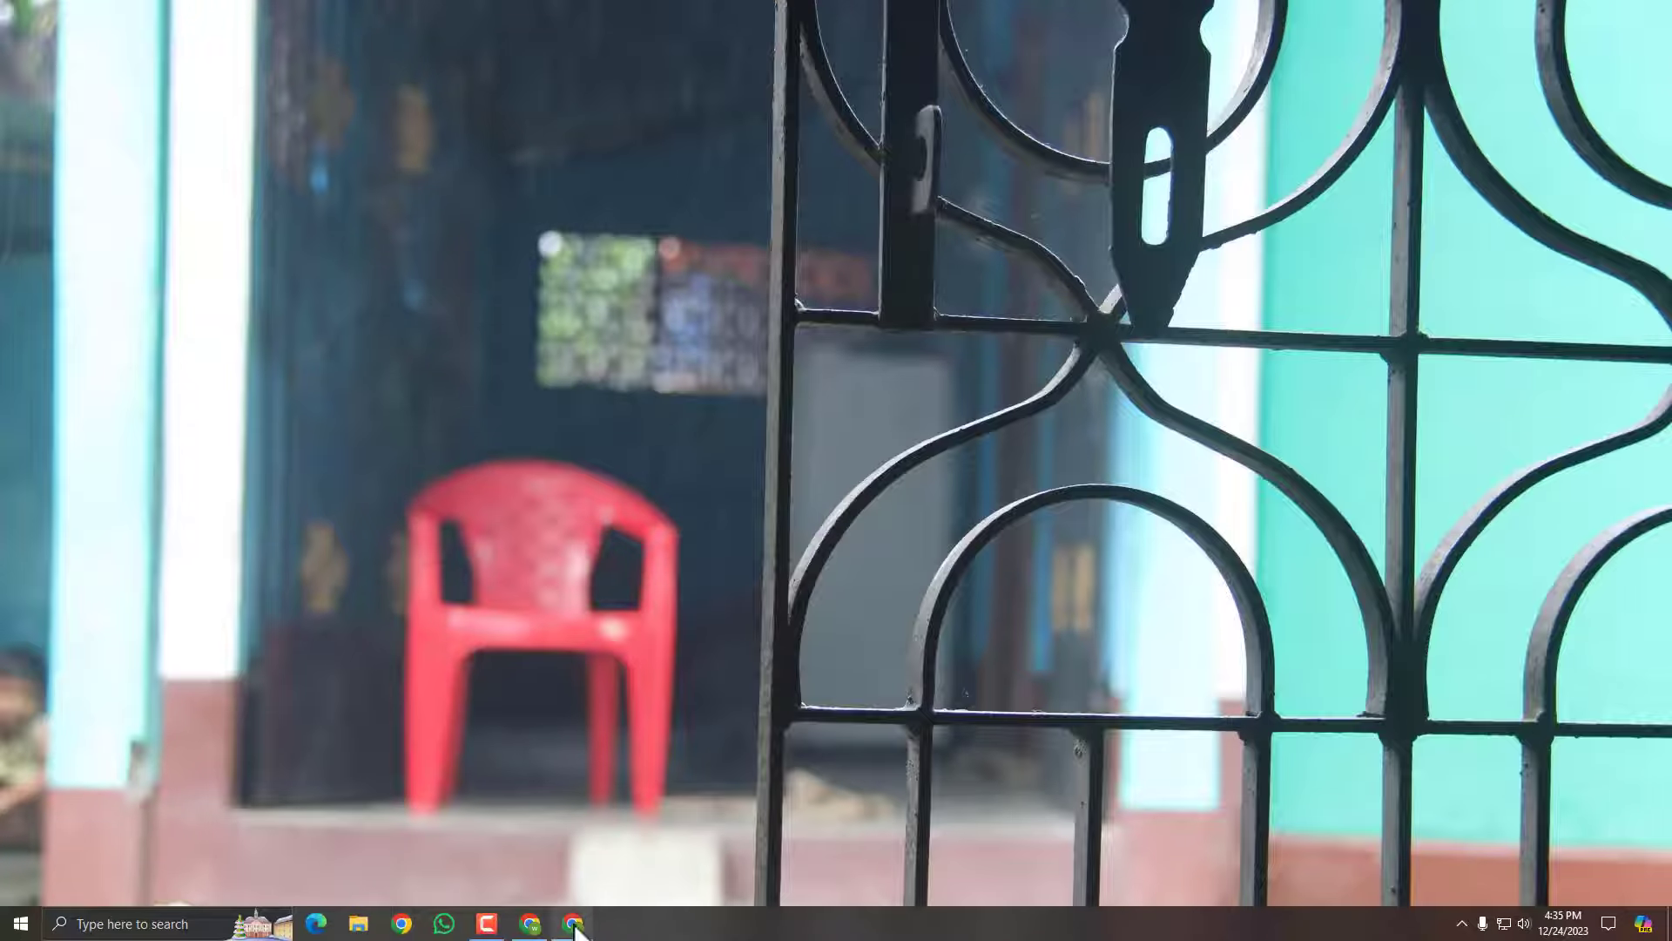
{"action": "left_click", "coordinate": [558, 929]}
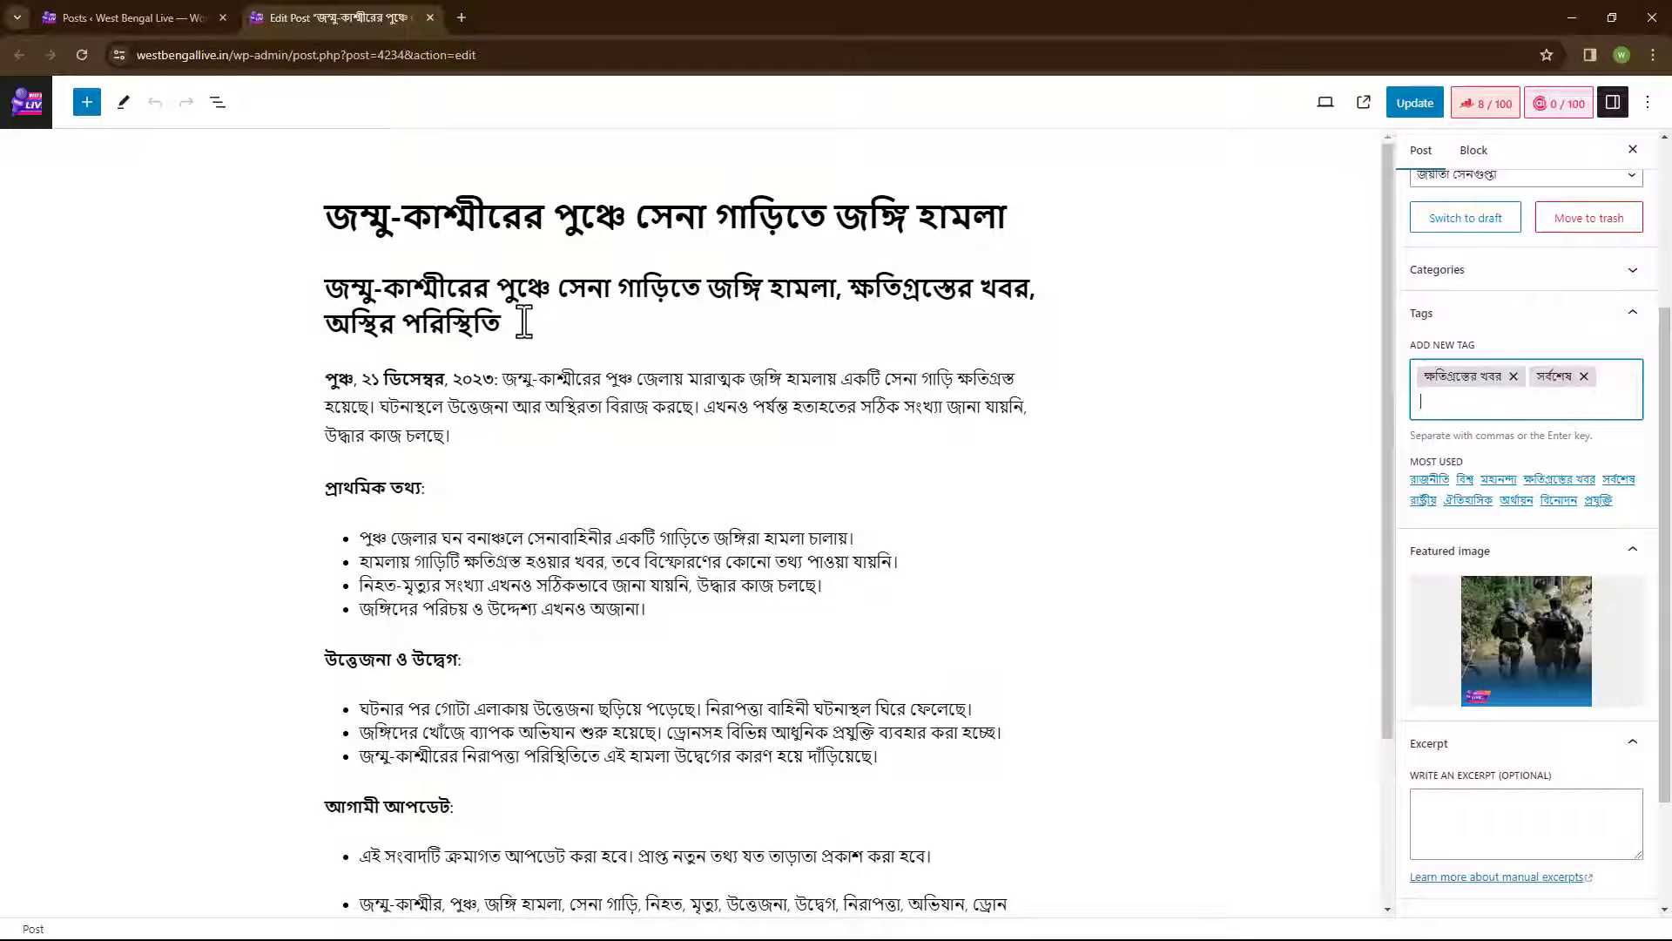
Open the Canva home page in a new browser tab
{"action": "left_click", "coordinate": [462, 24]}
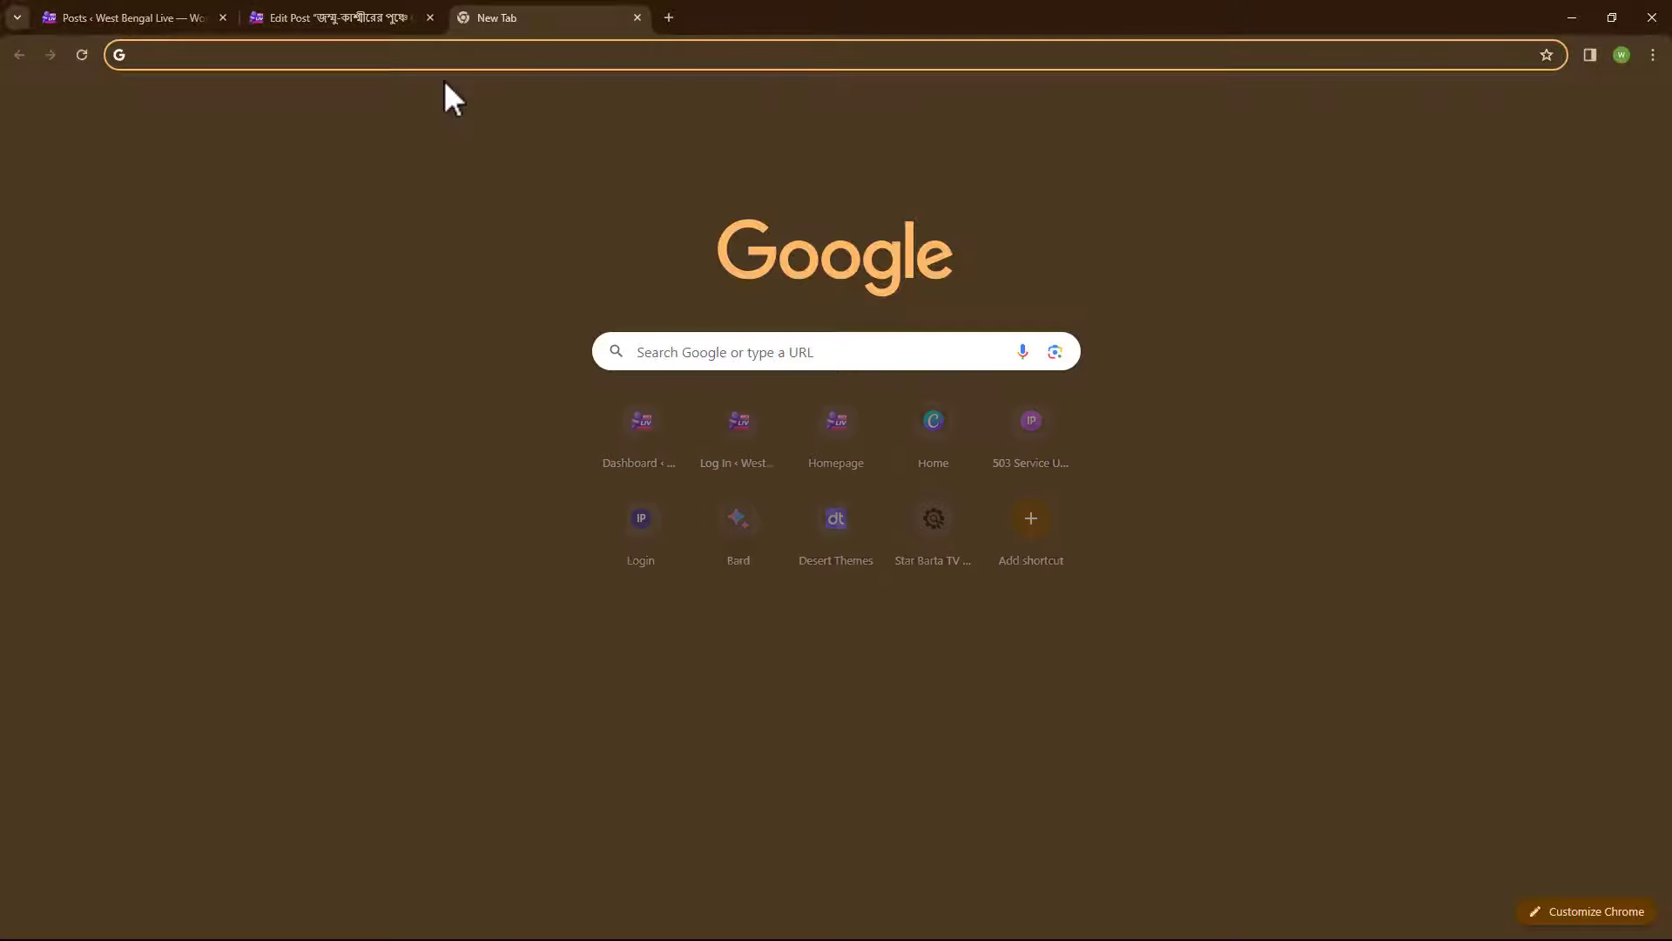
{"action": "type", "text": "can"}
{"action": "key", "text": "Return"}
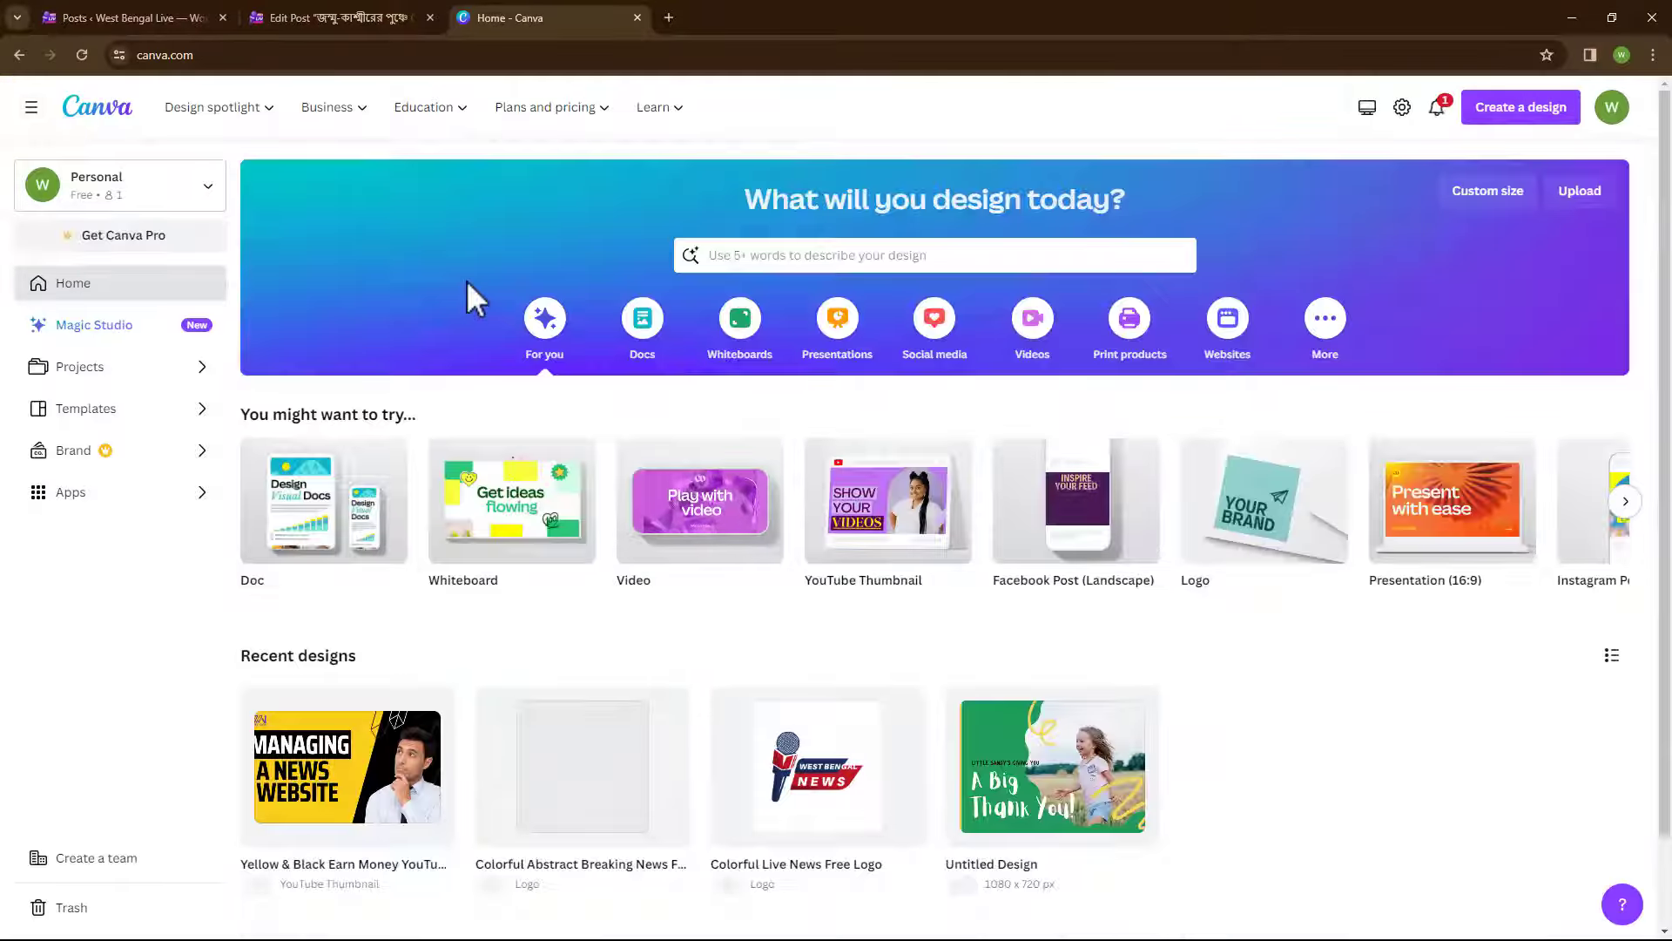
Create a blank custom-size Canva design 1080 px wide and 720 px high
{"action": "left_click", "coordinate": [1489, 193]}
{"action": "left_click", "coordinate": [1280, 274]}
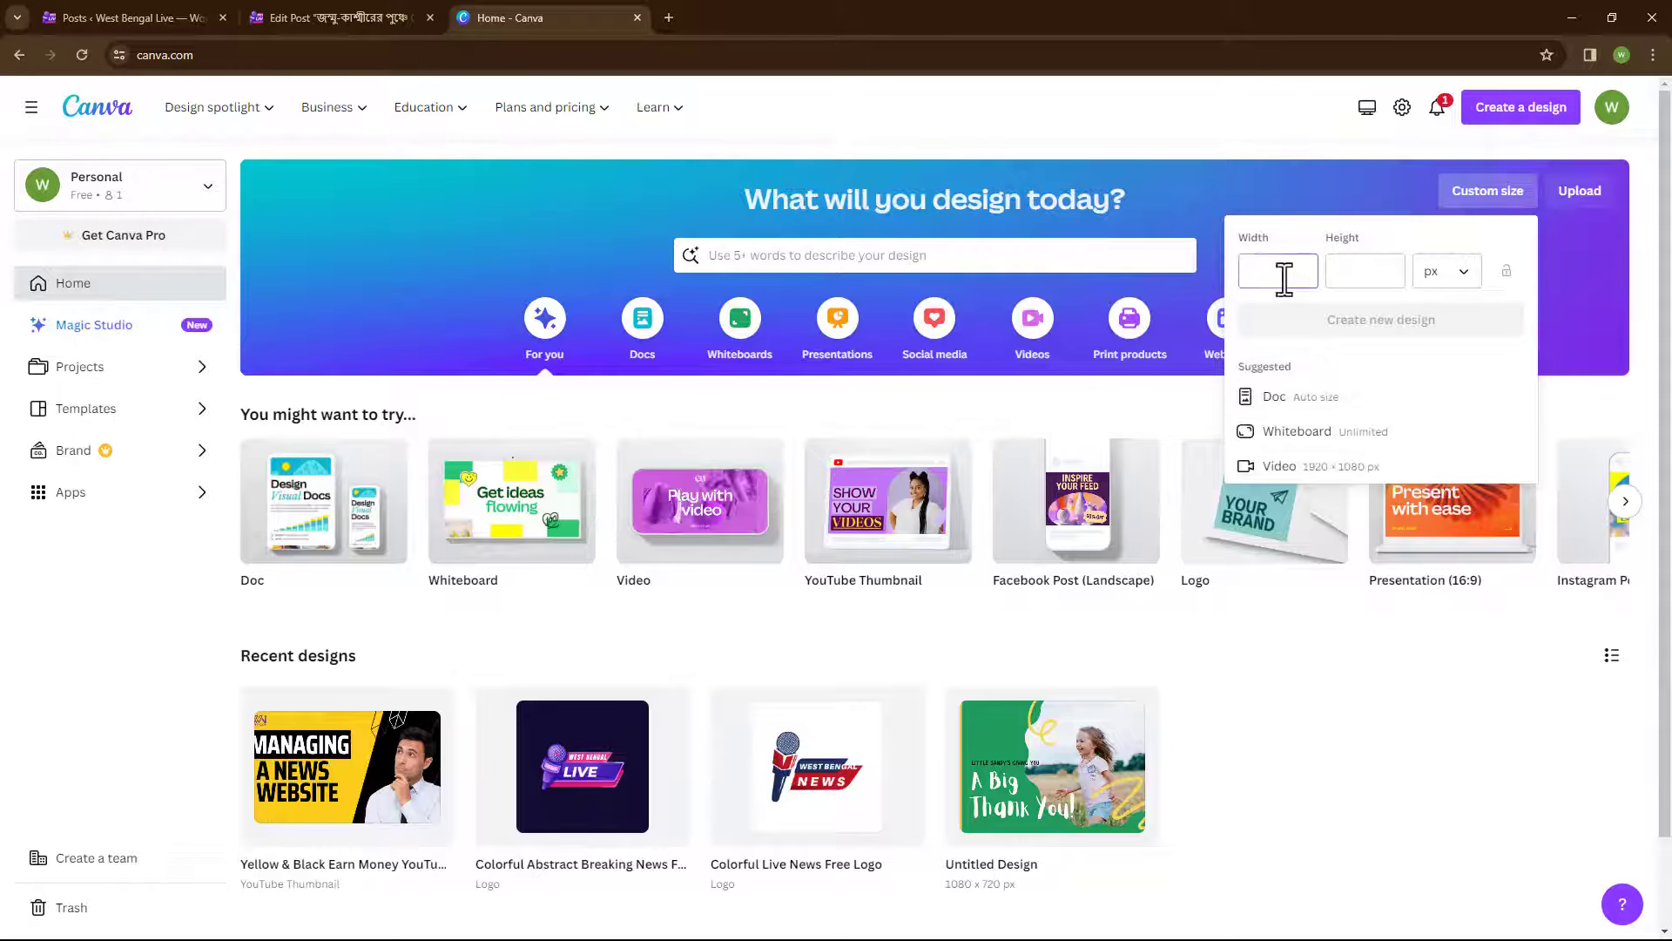
{"action": "type", "text": "1080"}
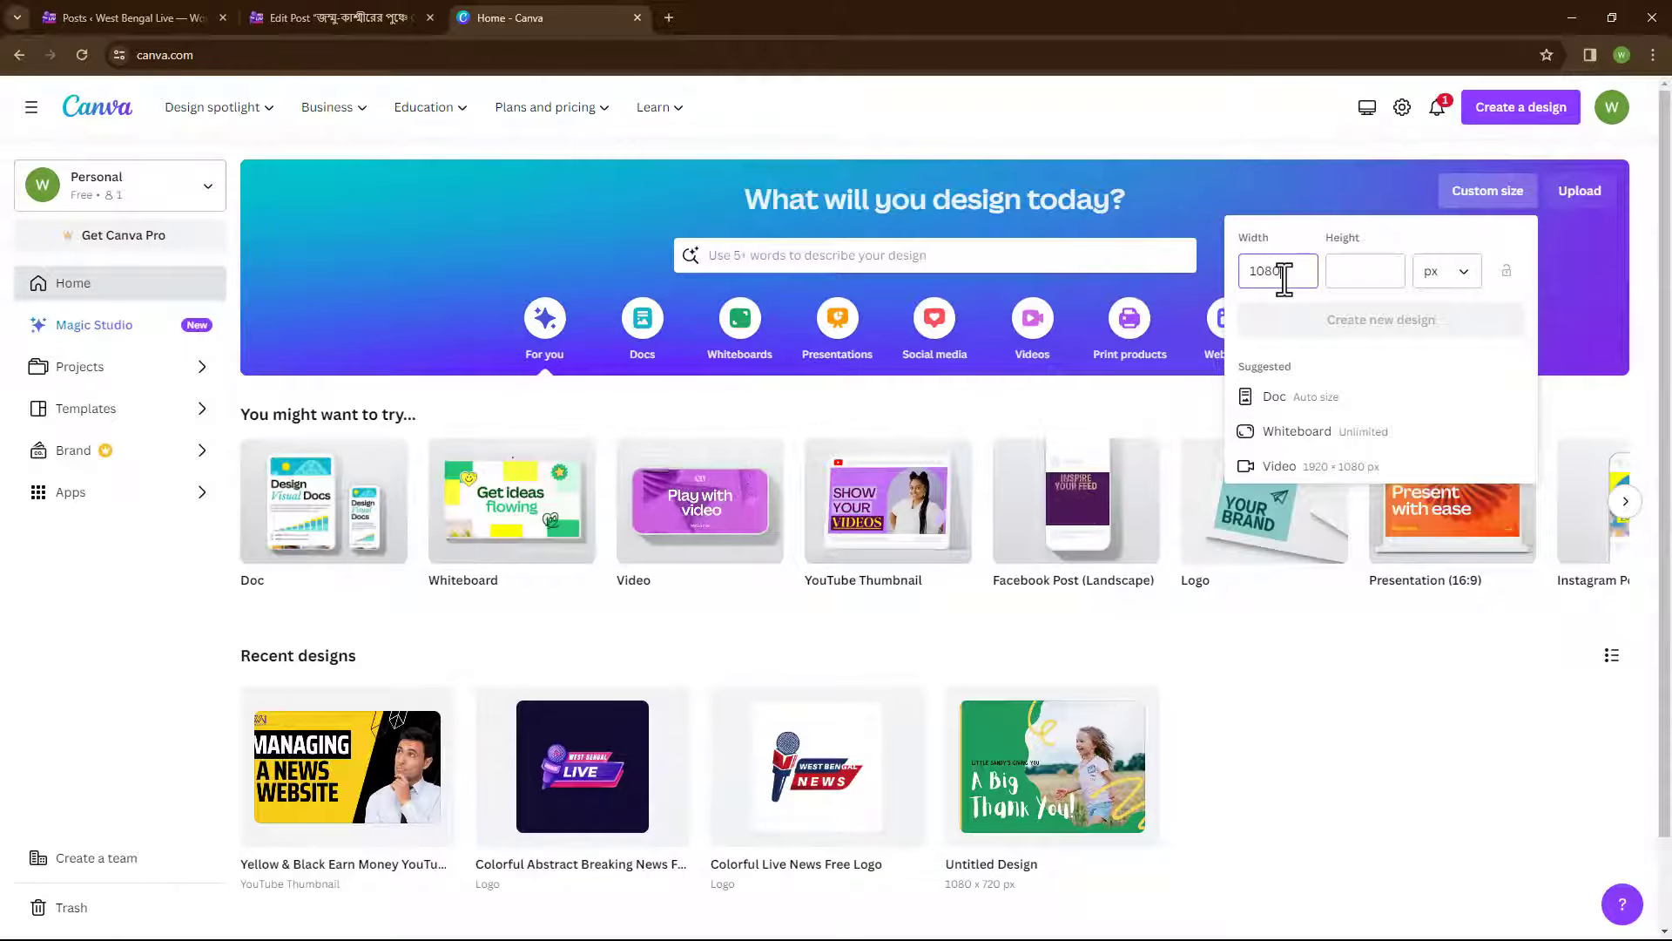
{"action": "left_click", "coordinate": [1345, 278]}
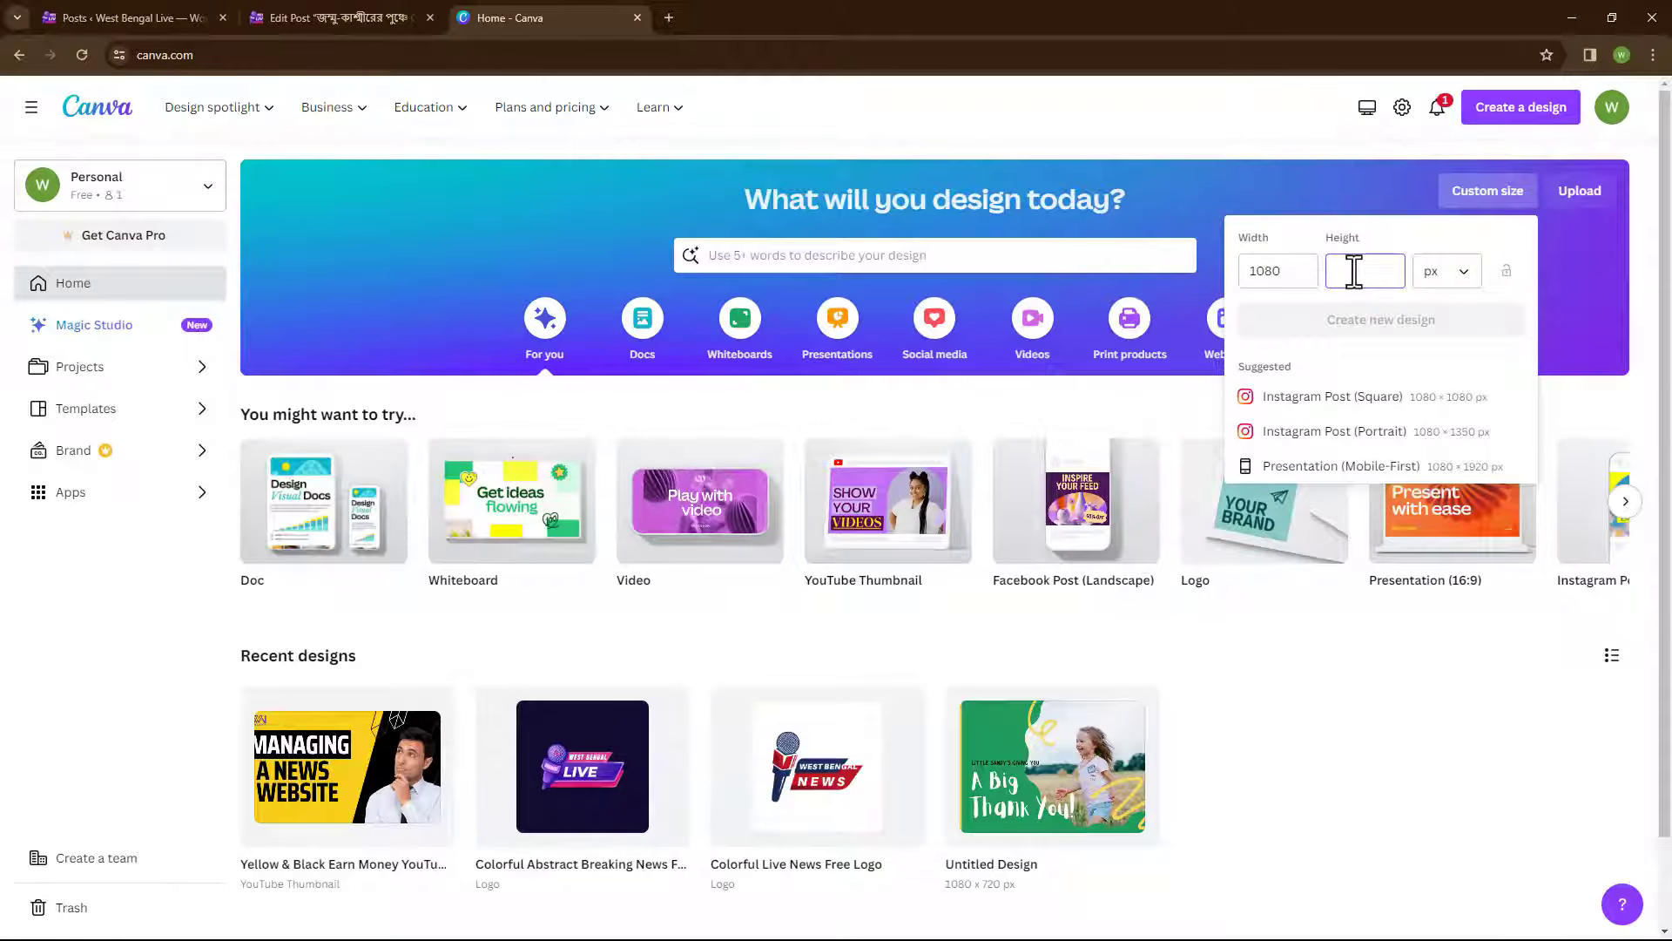
{"action": "type", "text": "720"}
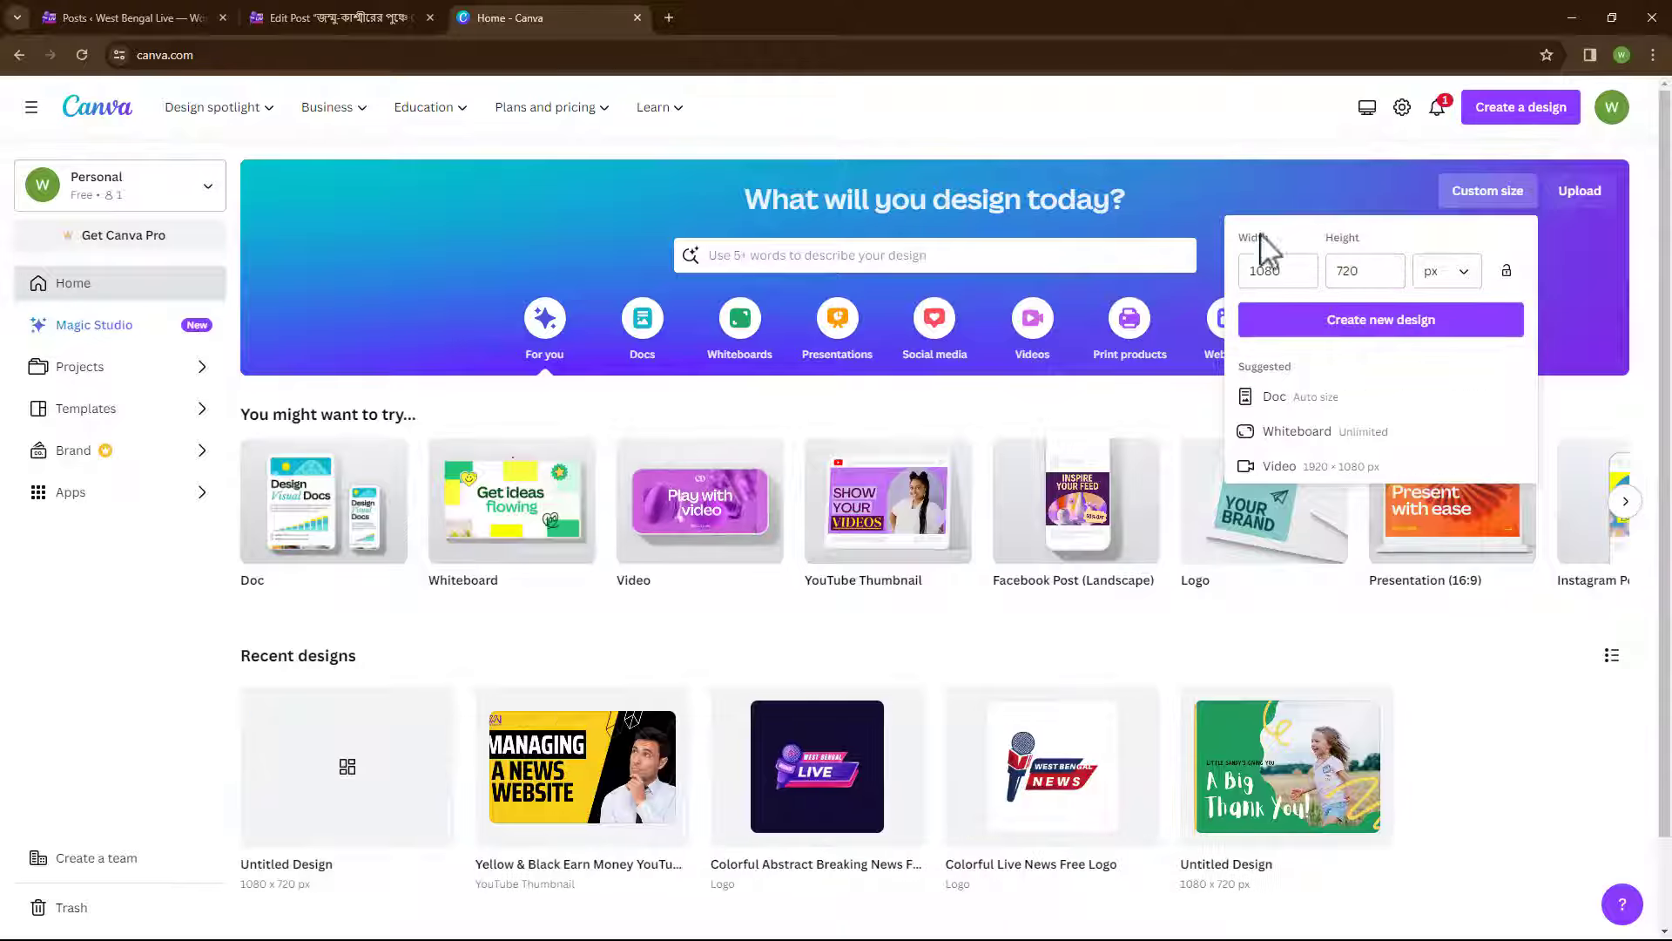
{"action": "left_click", "coordinate": [1352, 327]}
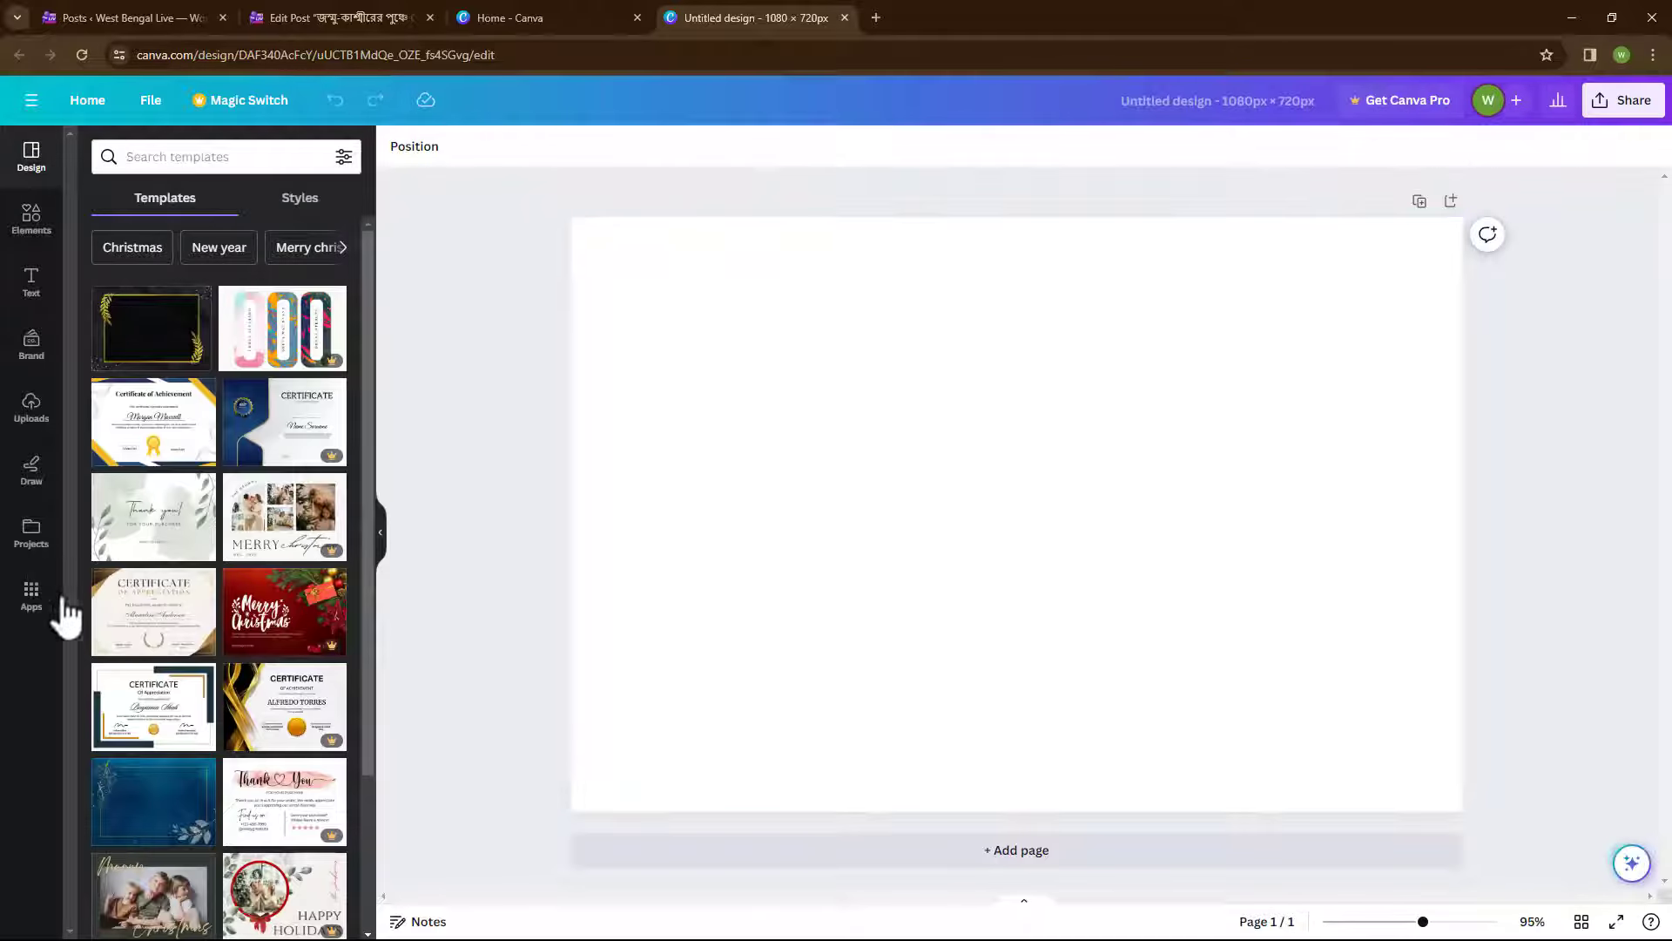
{"action": "left_click", "coordinate": [810, 388]}
Search Google Images for "jammu kashmir terror attack" in a new browser tab, declining the use of the precise location
{"action": "left_click", "coordinate": [876, 17]}
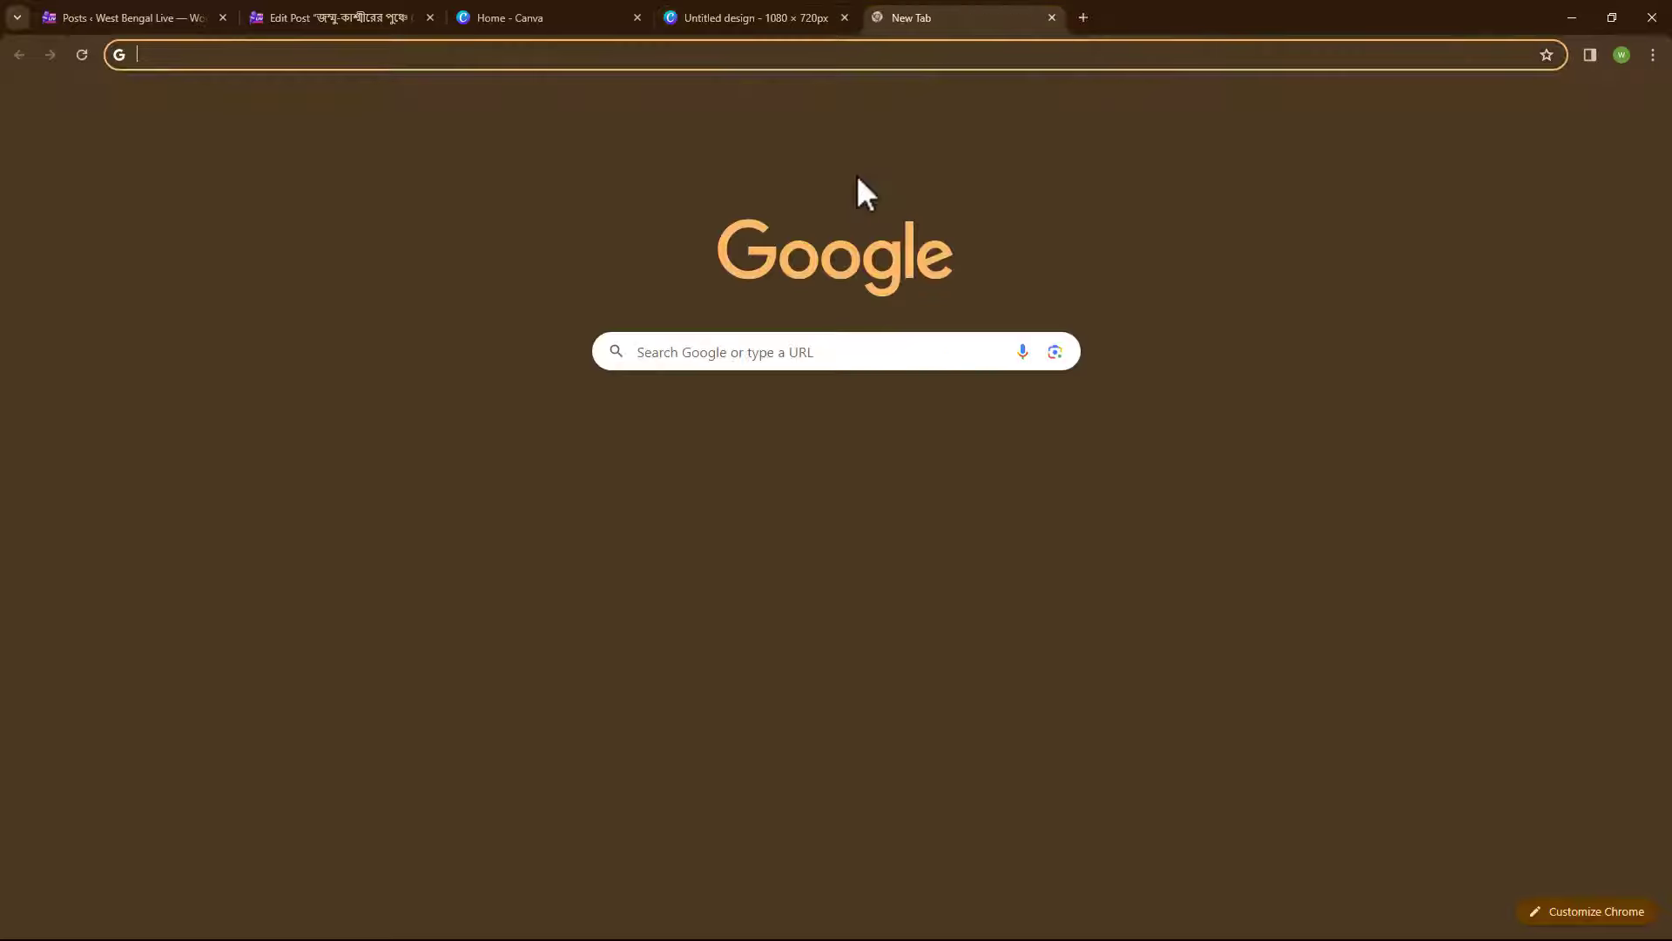
{"action": "type", "text": "jammu"}
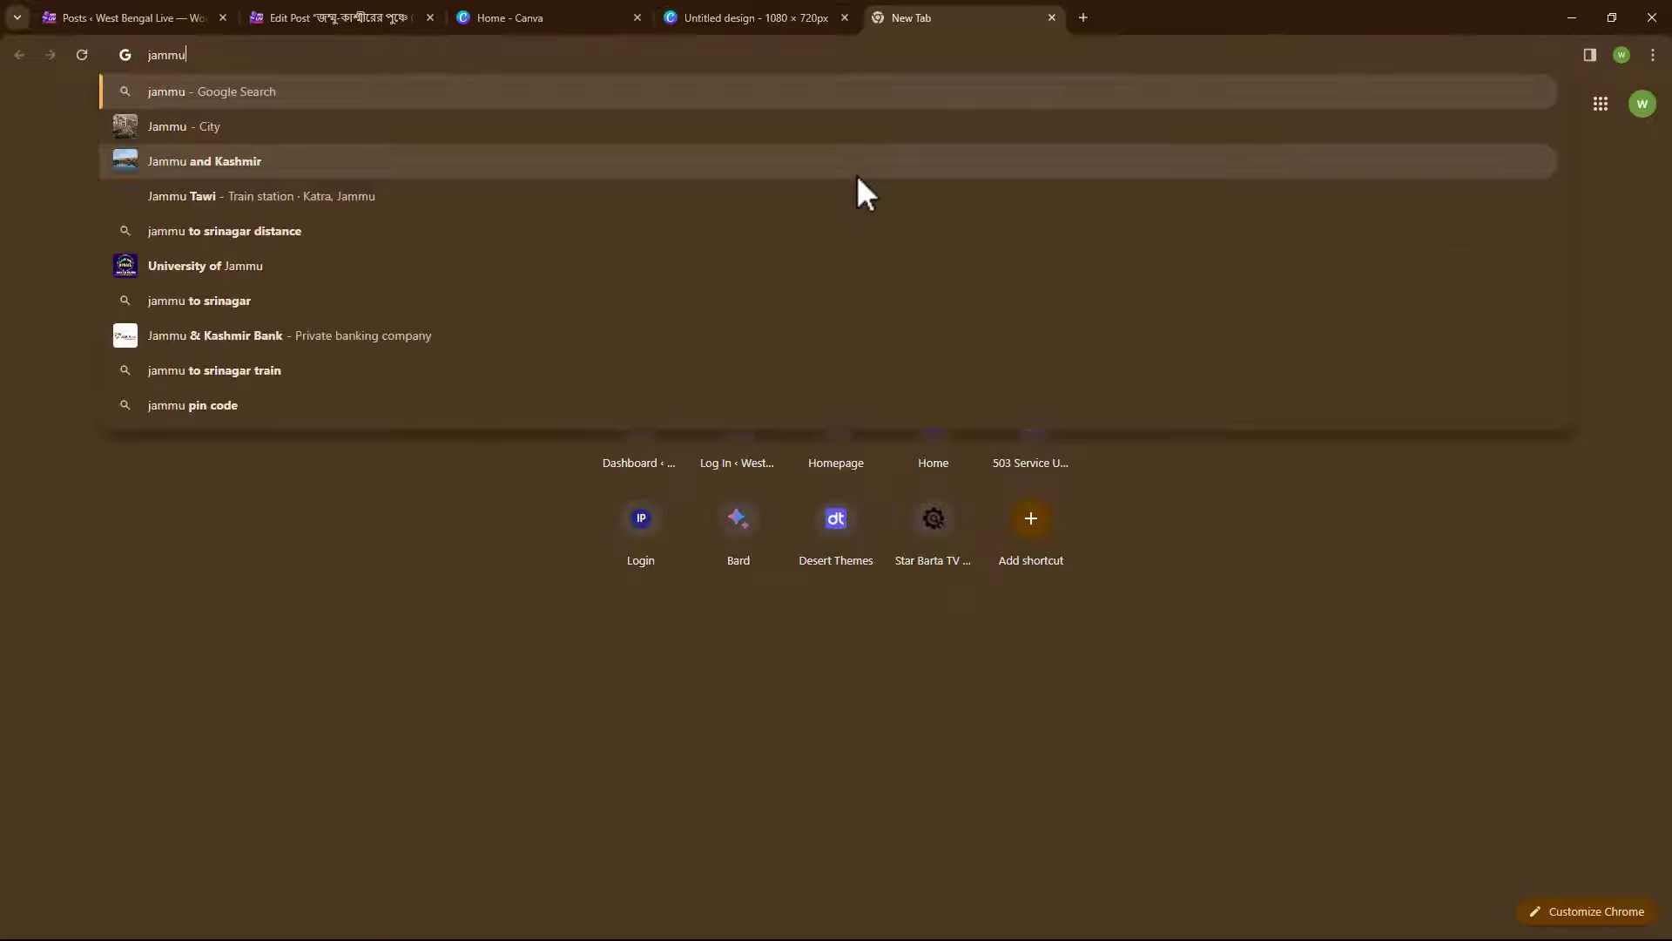
{"action": "type", "text": "a kash"}
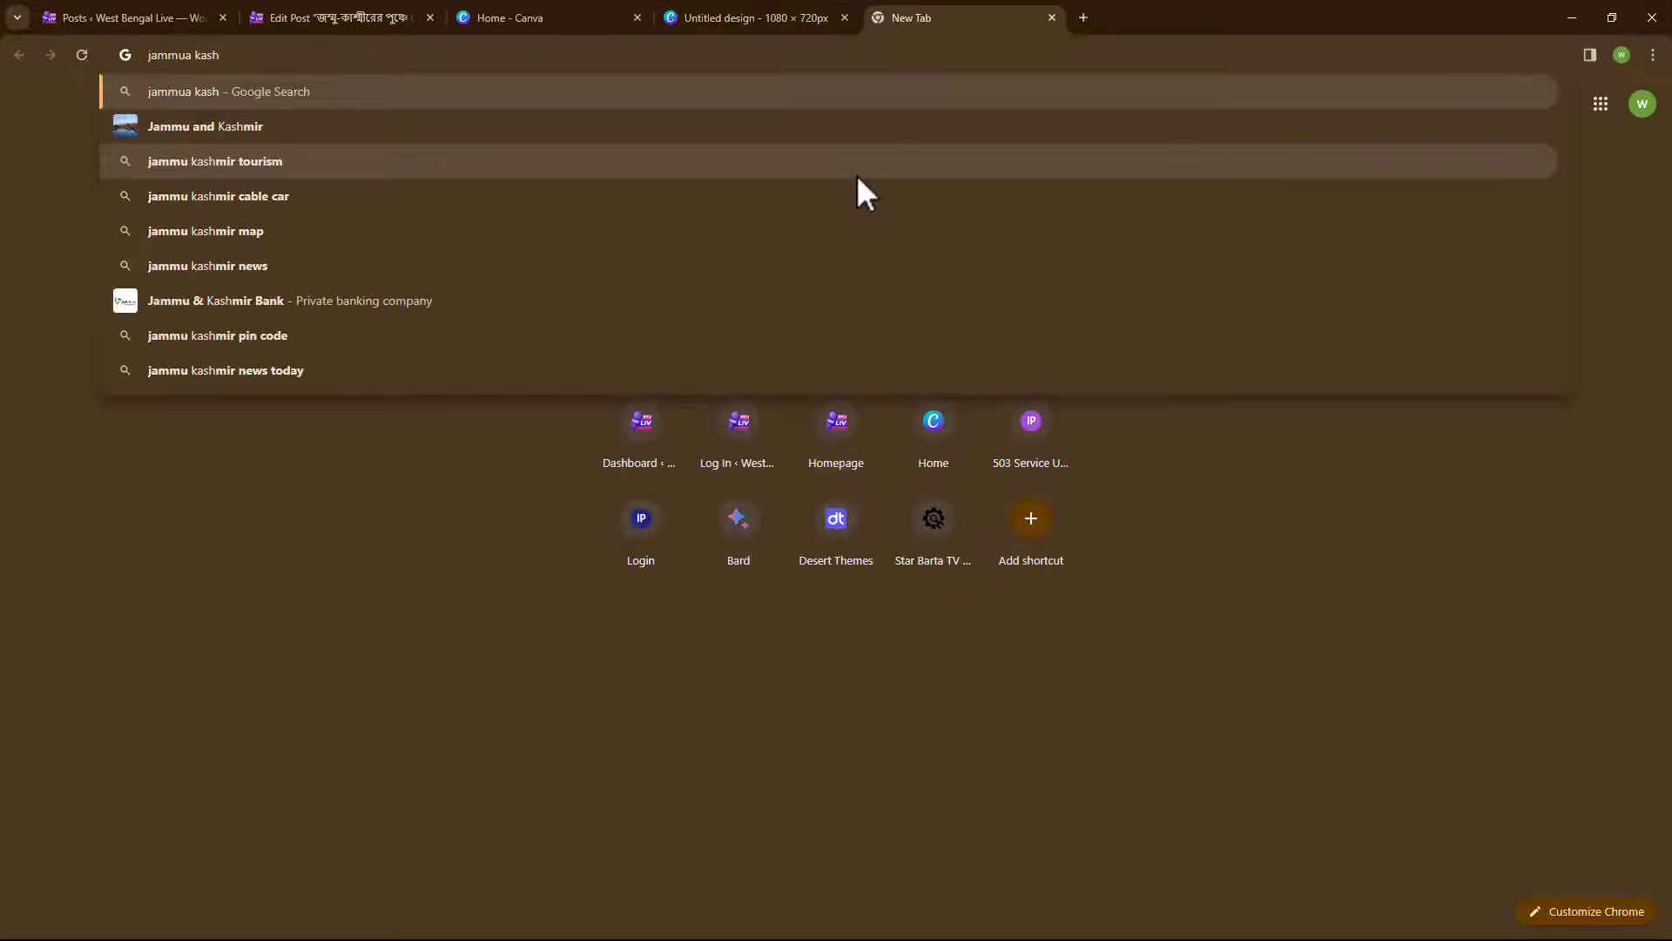
{"action": "type", "text": "mir terror "}
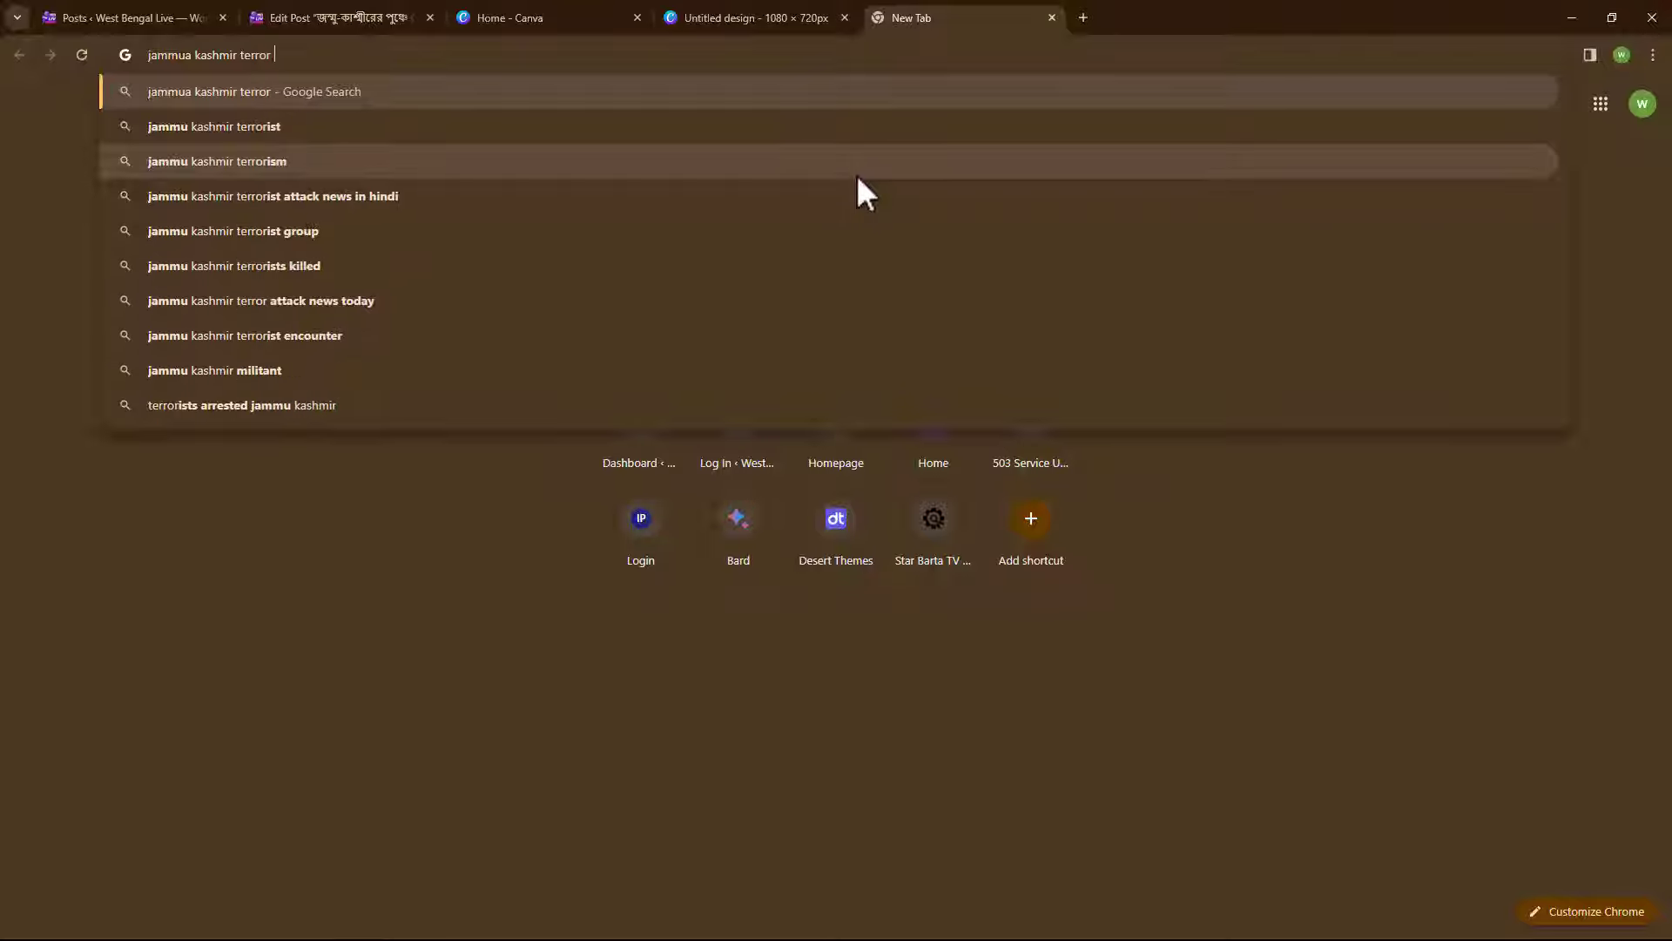
{"action": "type", "text": "attck"}
{"action": "key", "text": "Return"}
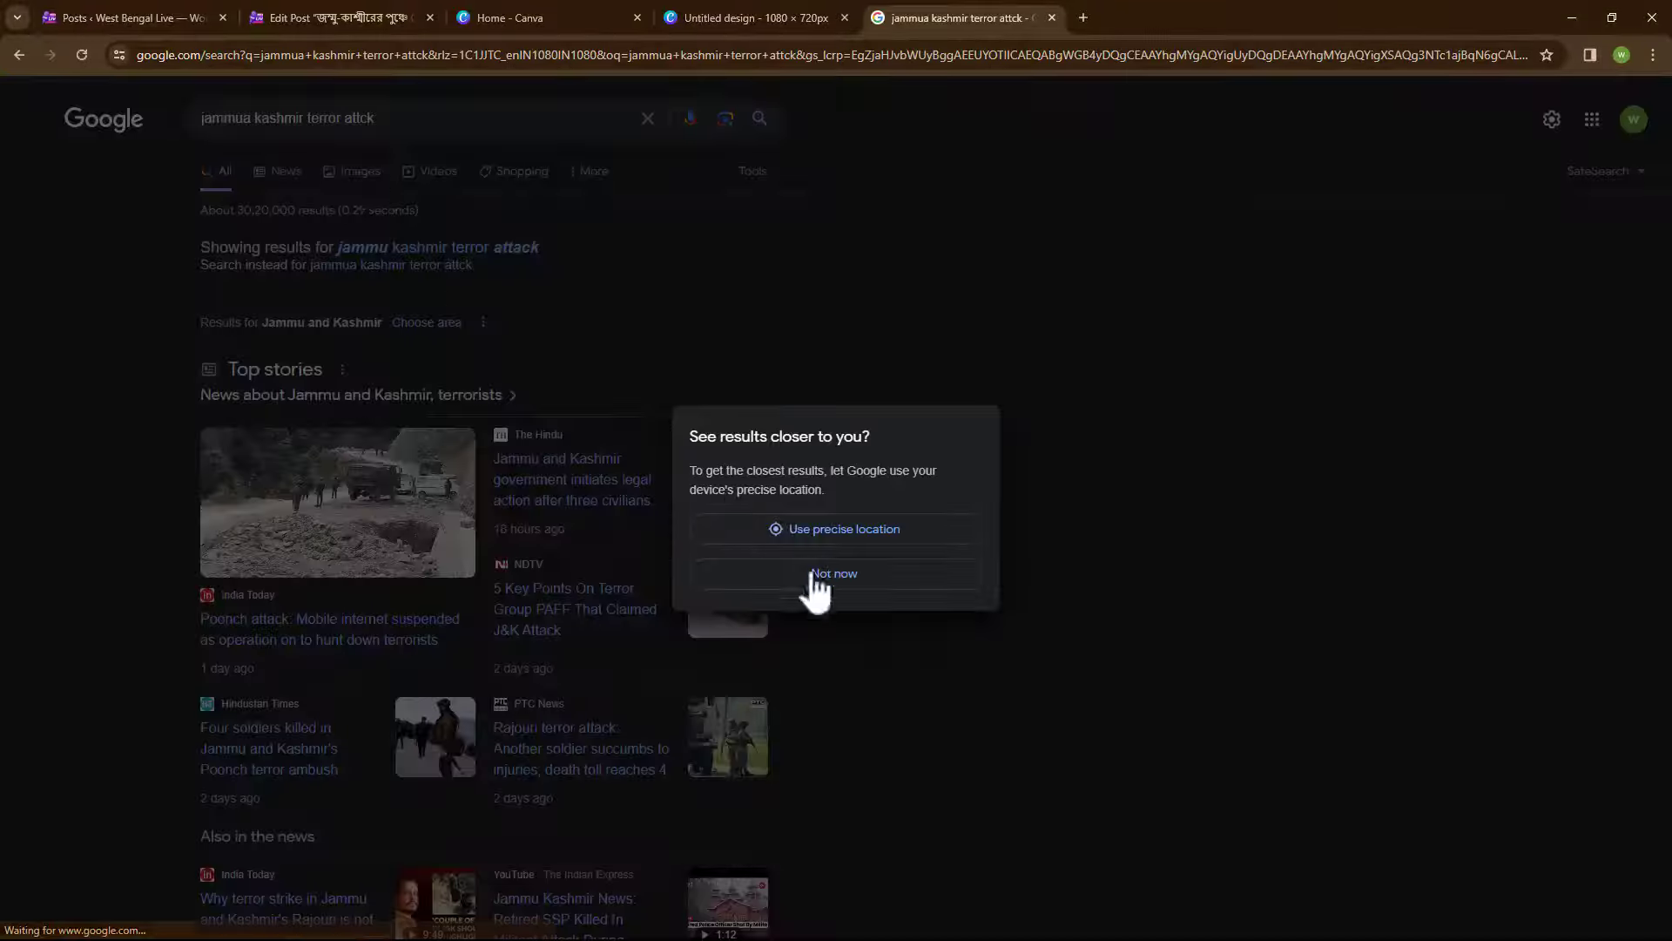
{"action": "left_click", "coordinate": [817, 577]}
{"action": "left_click", "coordinate": [357, 171]}
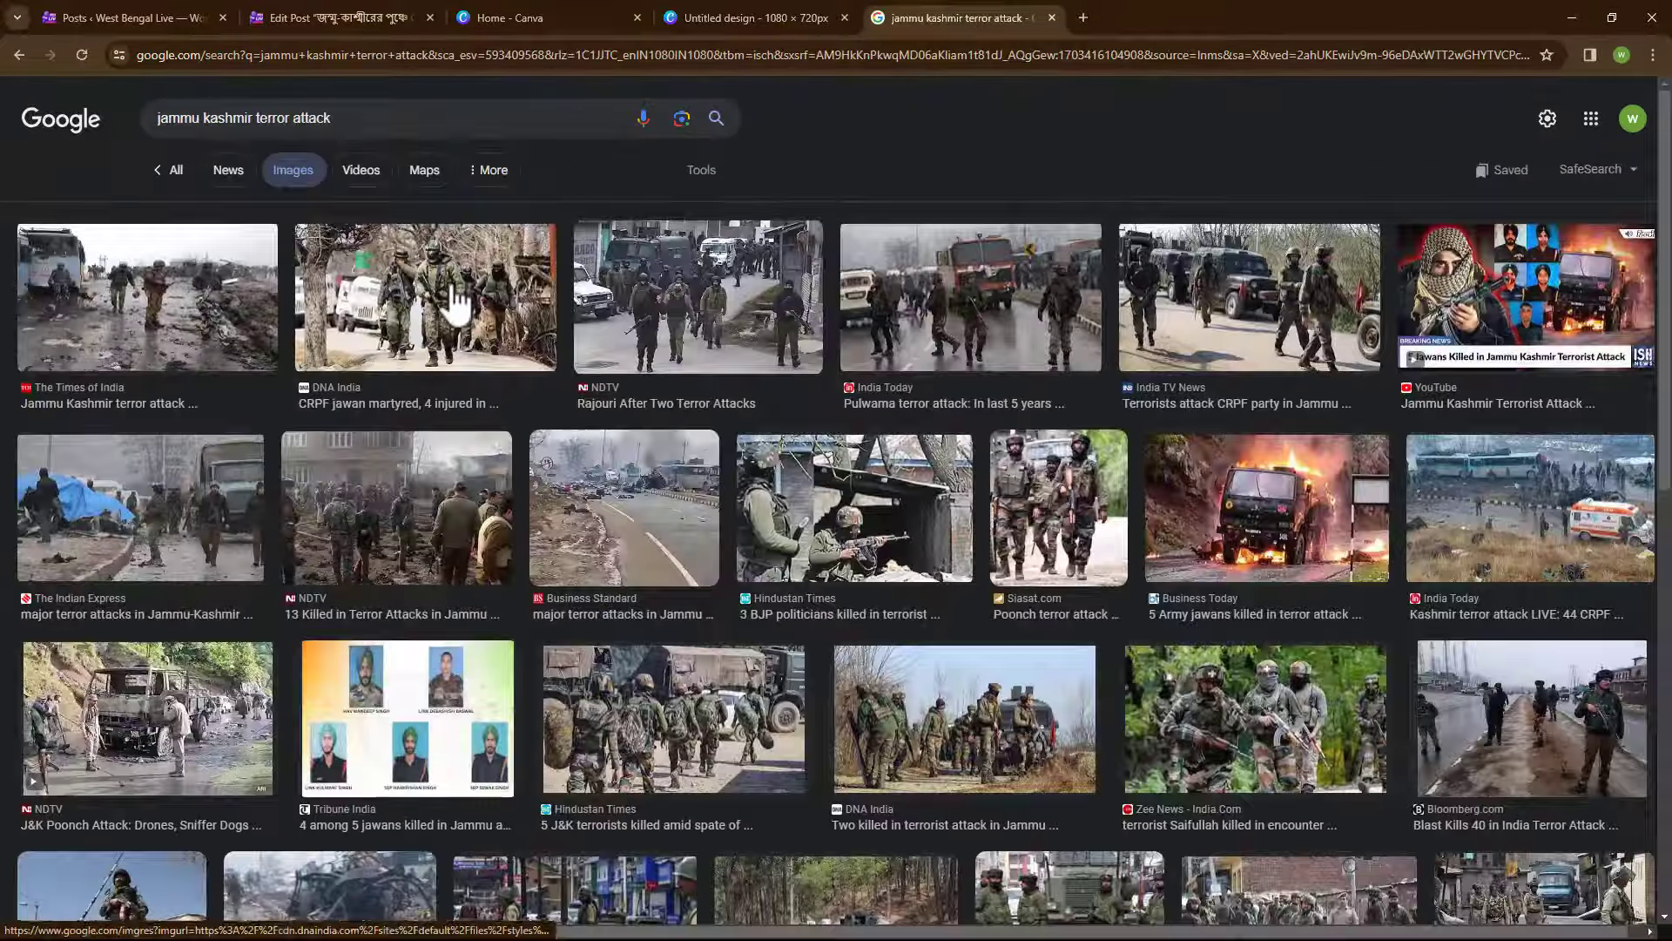
Open the DNA India picture of soldiers walking along a road and save it to the computer
{"action": "left_click", "coordinate": [456, 306]}
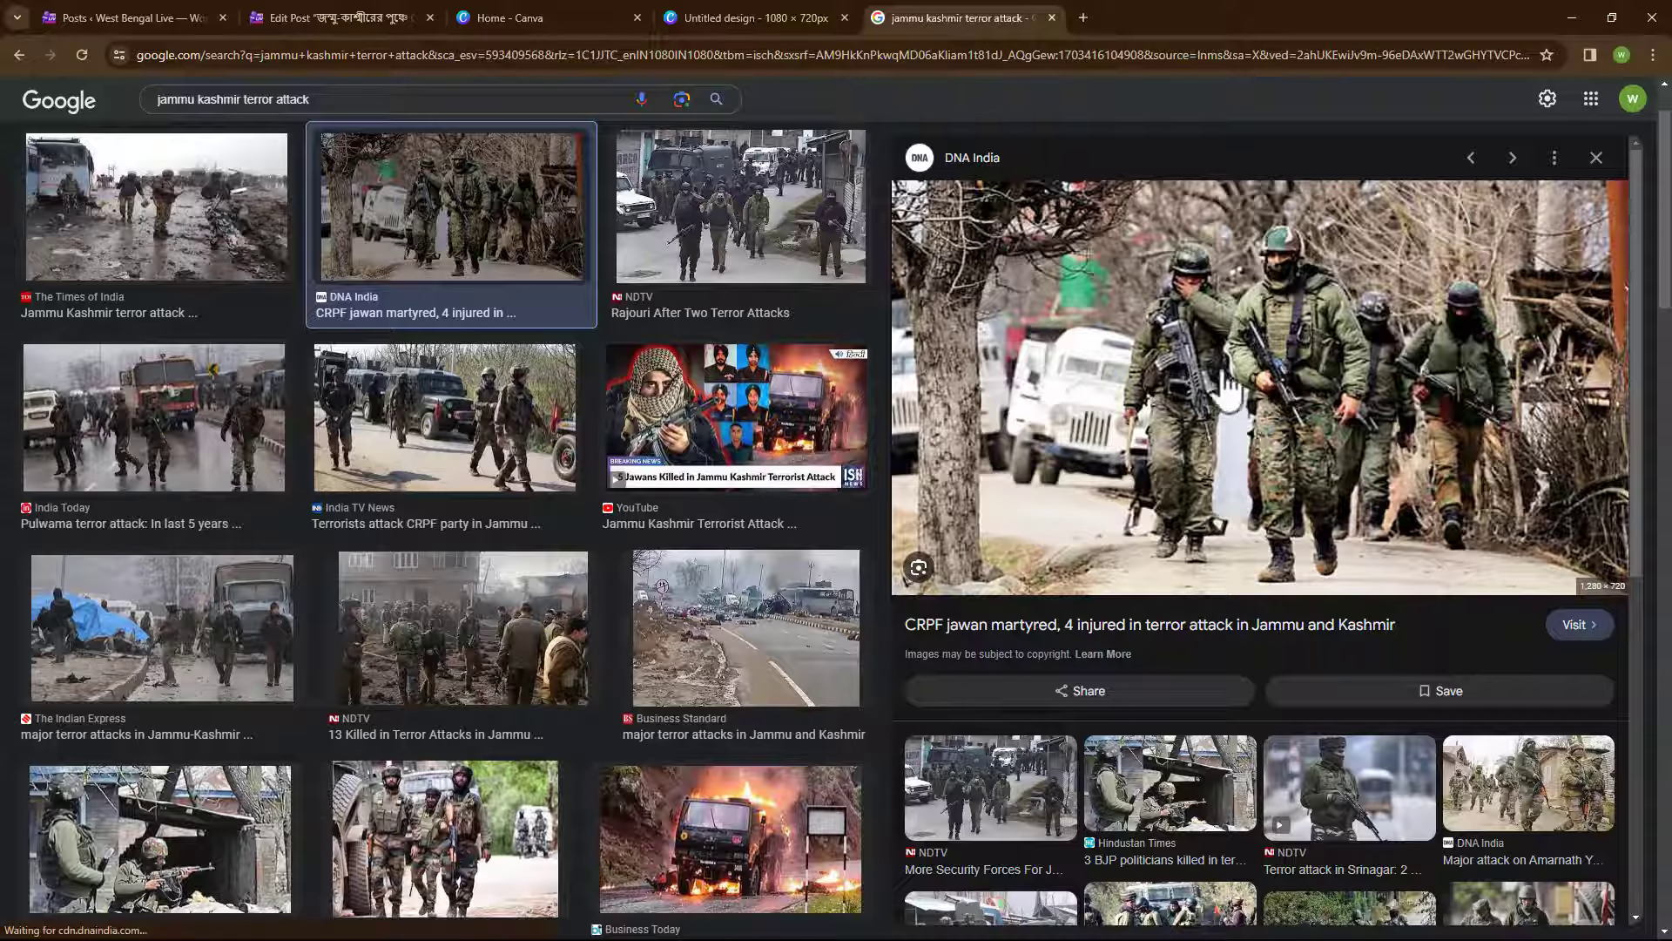
{"action": "right_click", "coordinate": [1193, 300]}
{"action": "left_click", "coordinate": [1258, 553]}
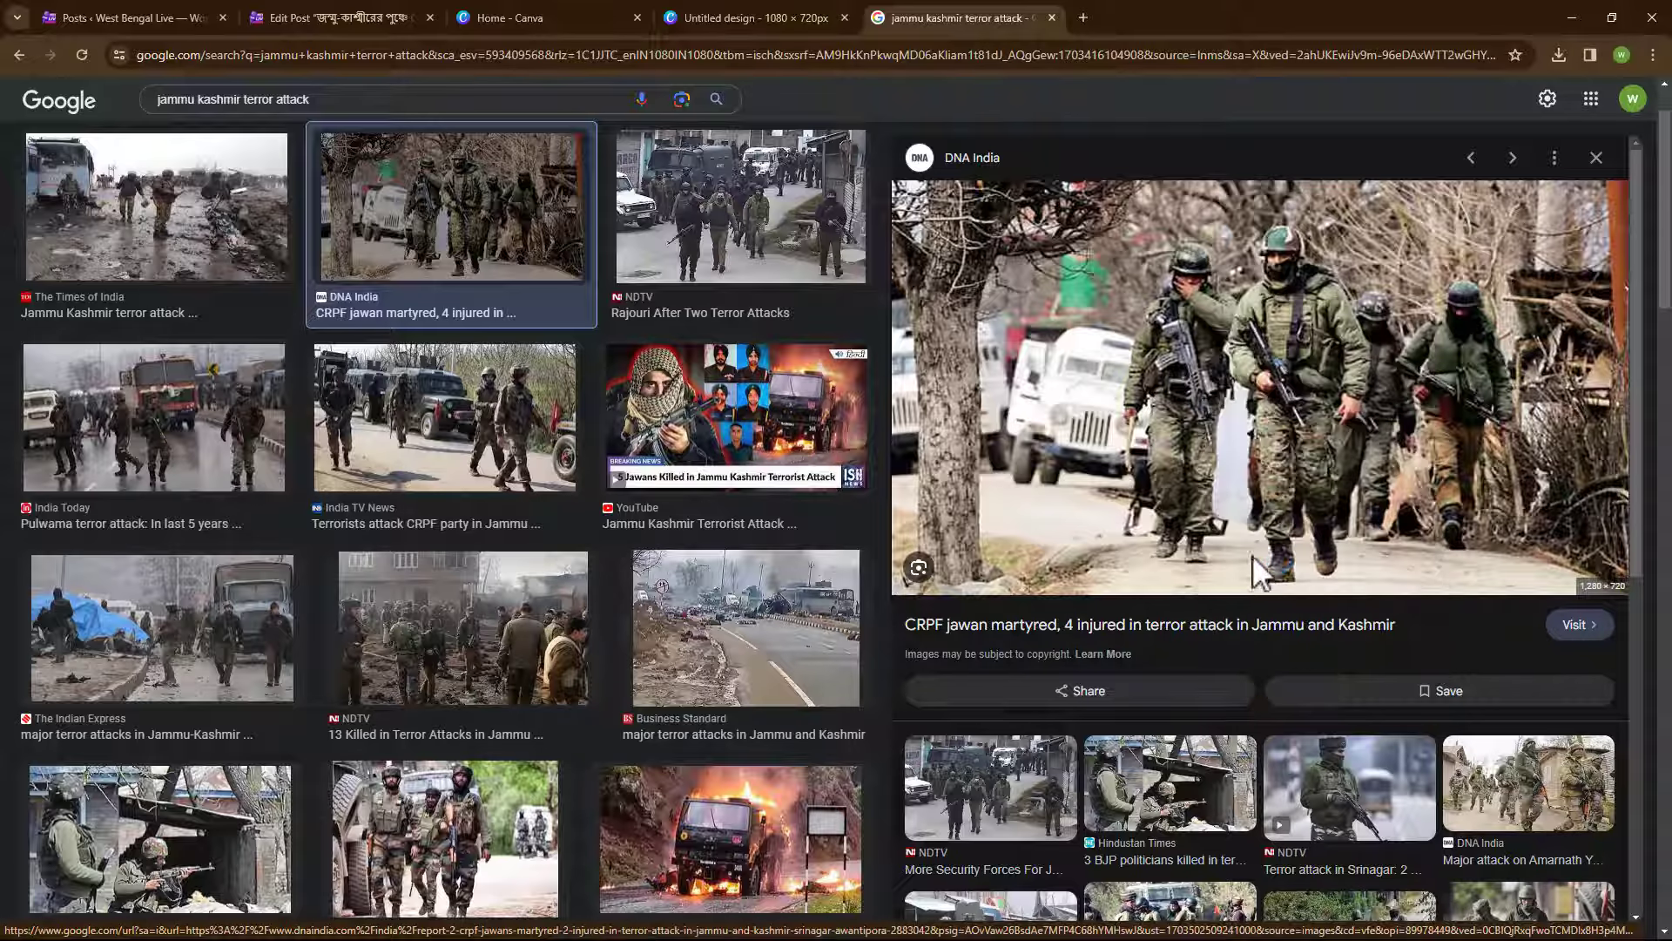
{"action": "left_click", "coordinate": [686, 442]}
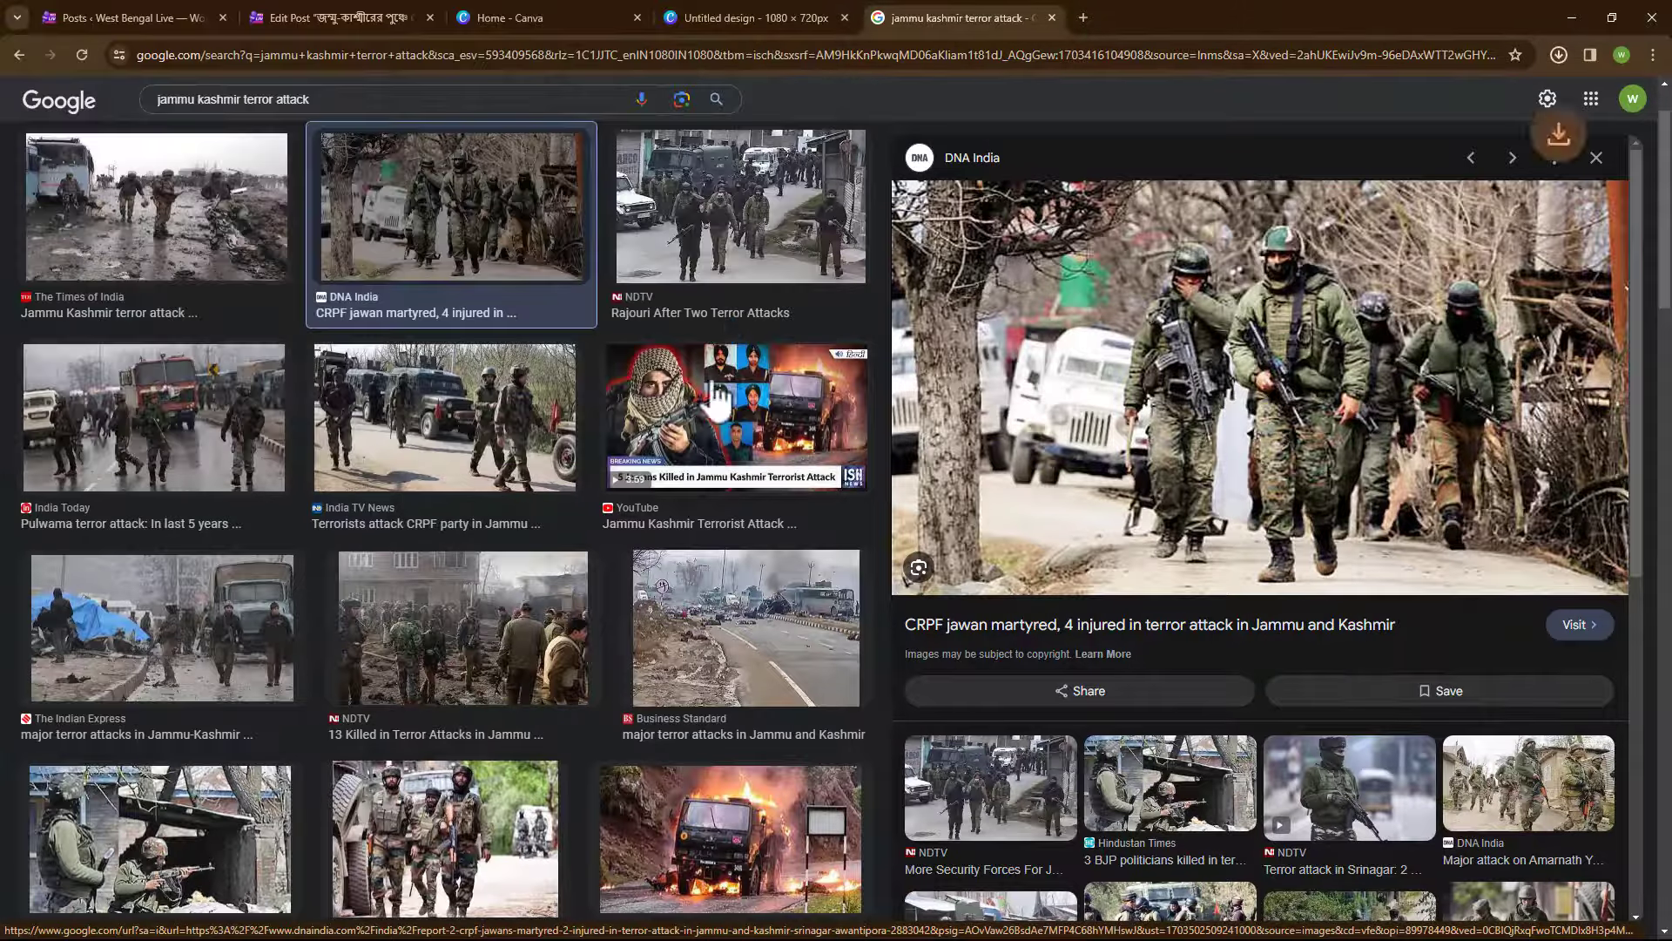
Upload the saved AVIF image from the Downloads folder to the 1080 × 720 px Canva design
{"action": "left_click", "coordinate": [725, 19]}
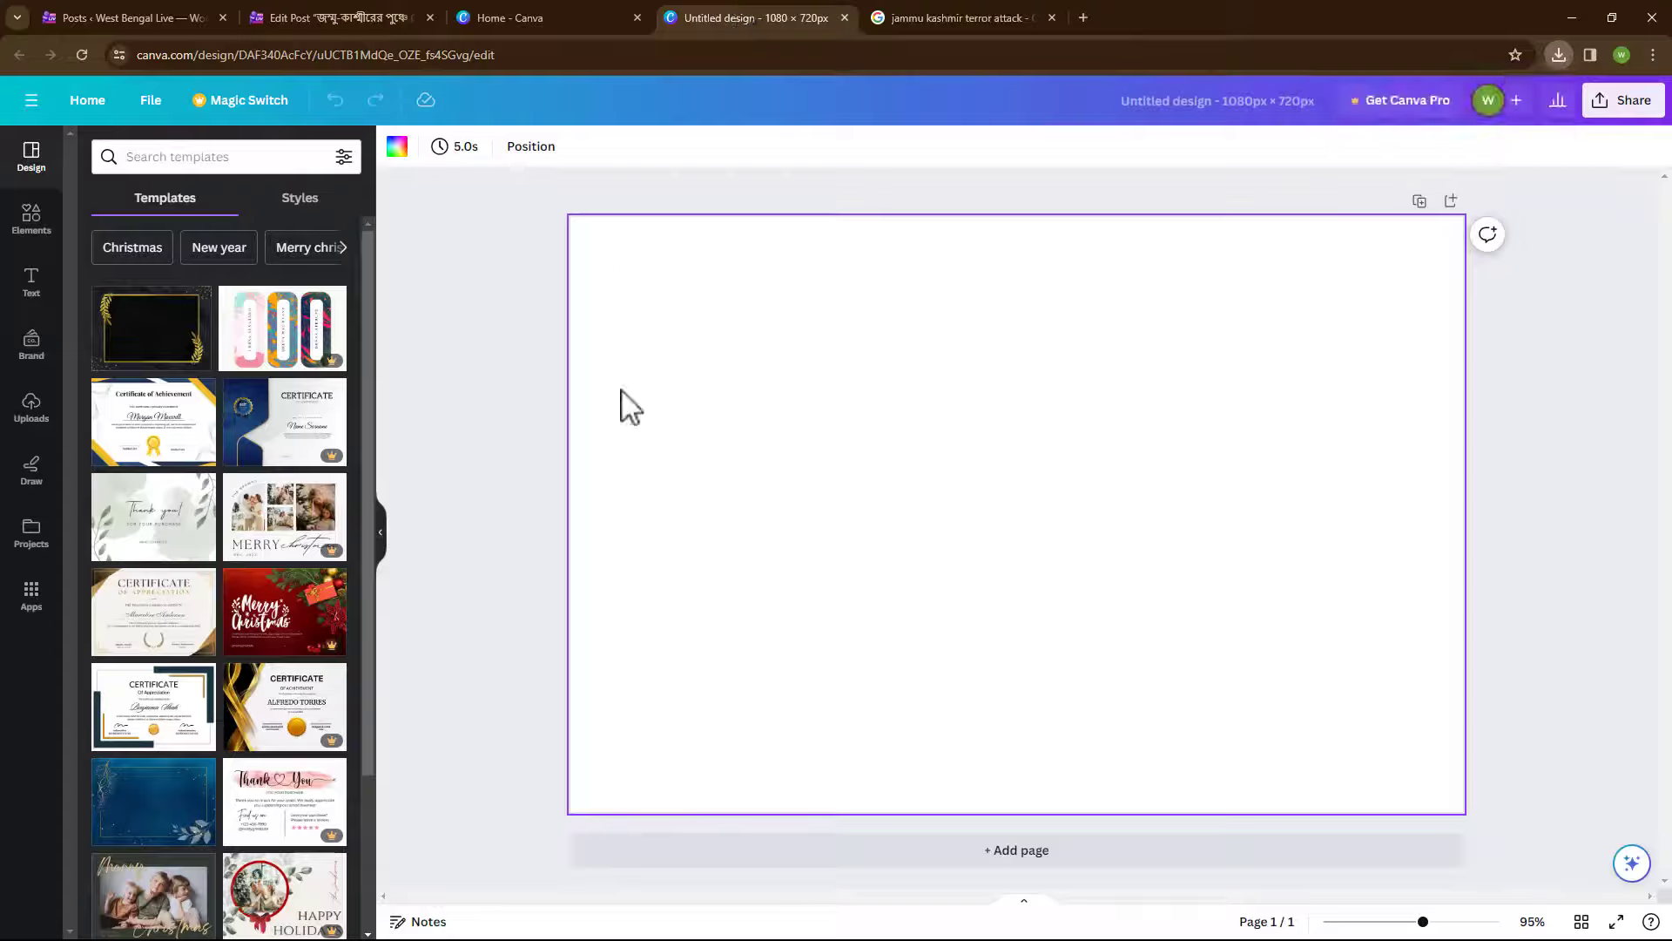
{"action": "left_click", "coordinate": [39, 409]}
{"action": "left_click", "coordinate": [215, 214]}
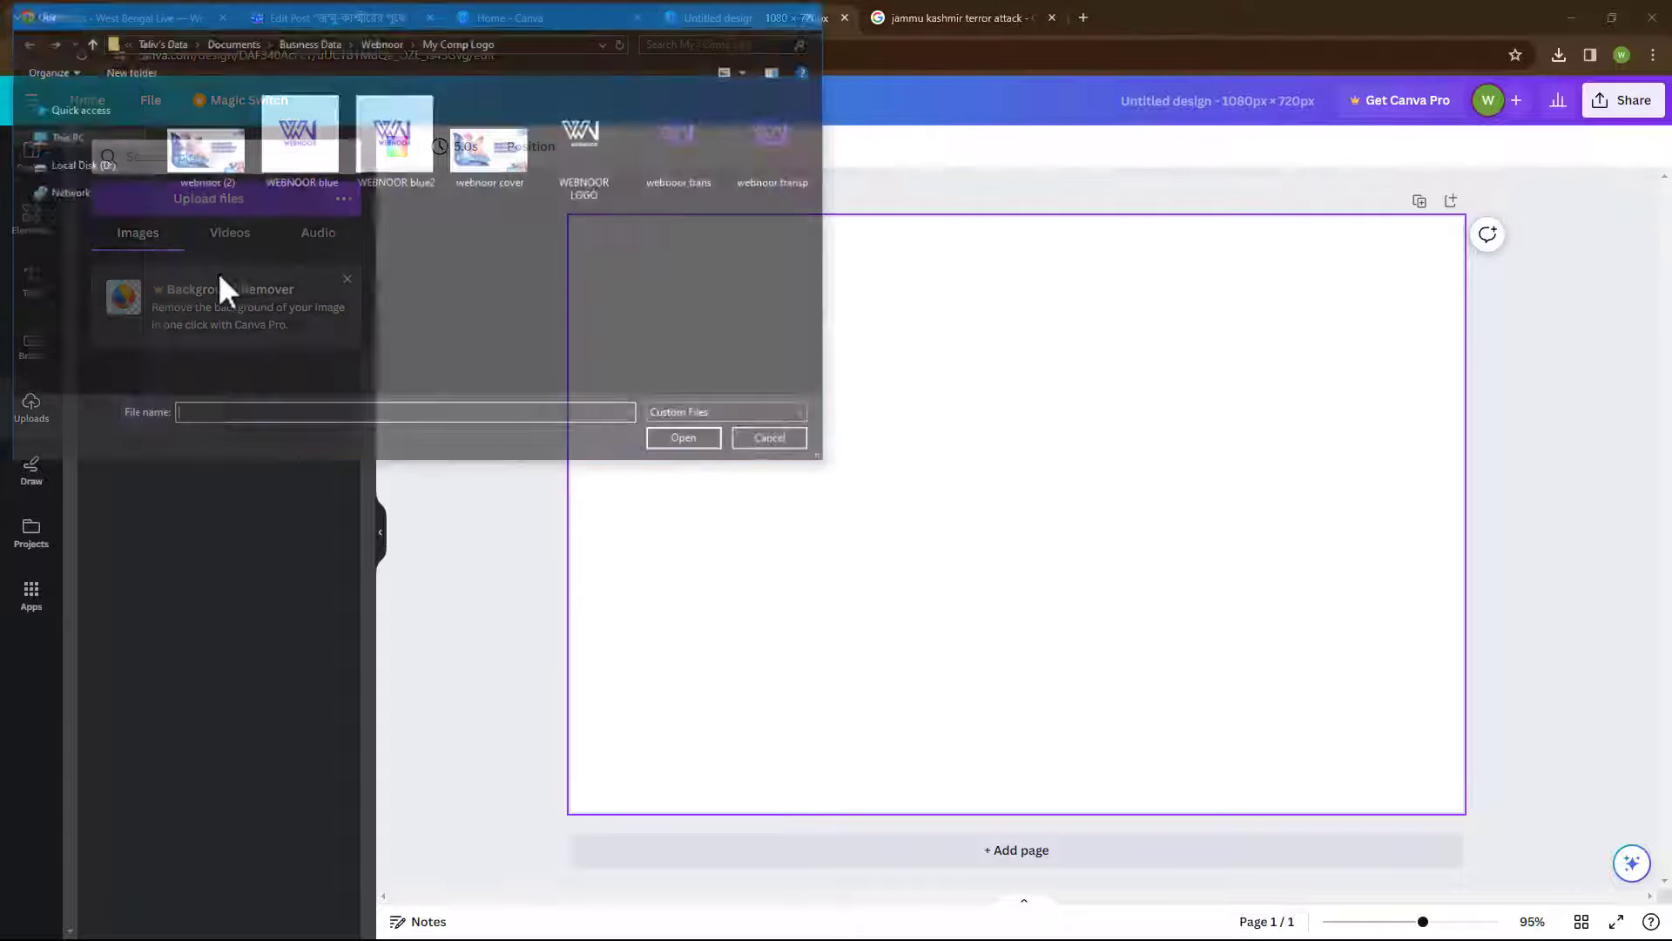
{"action": "left_click", "coordinate": [113, 219]}
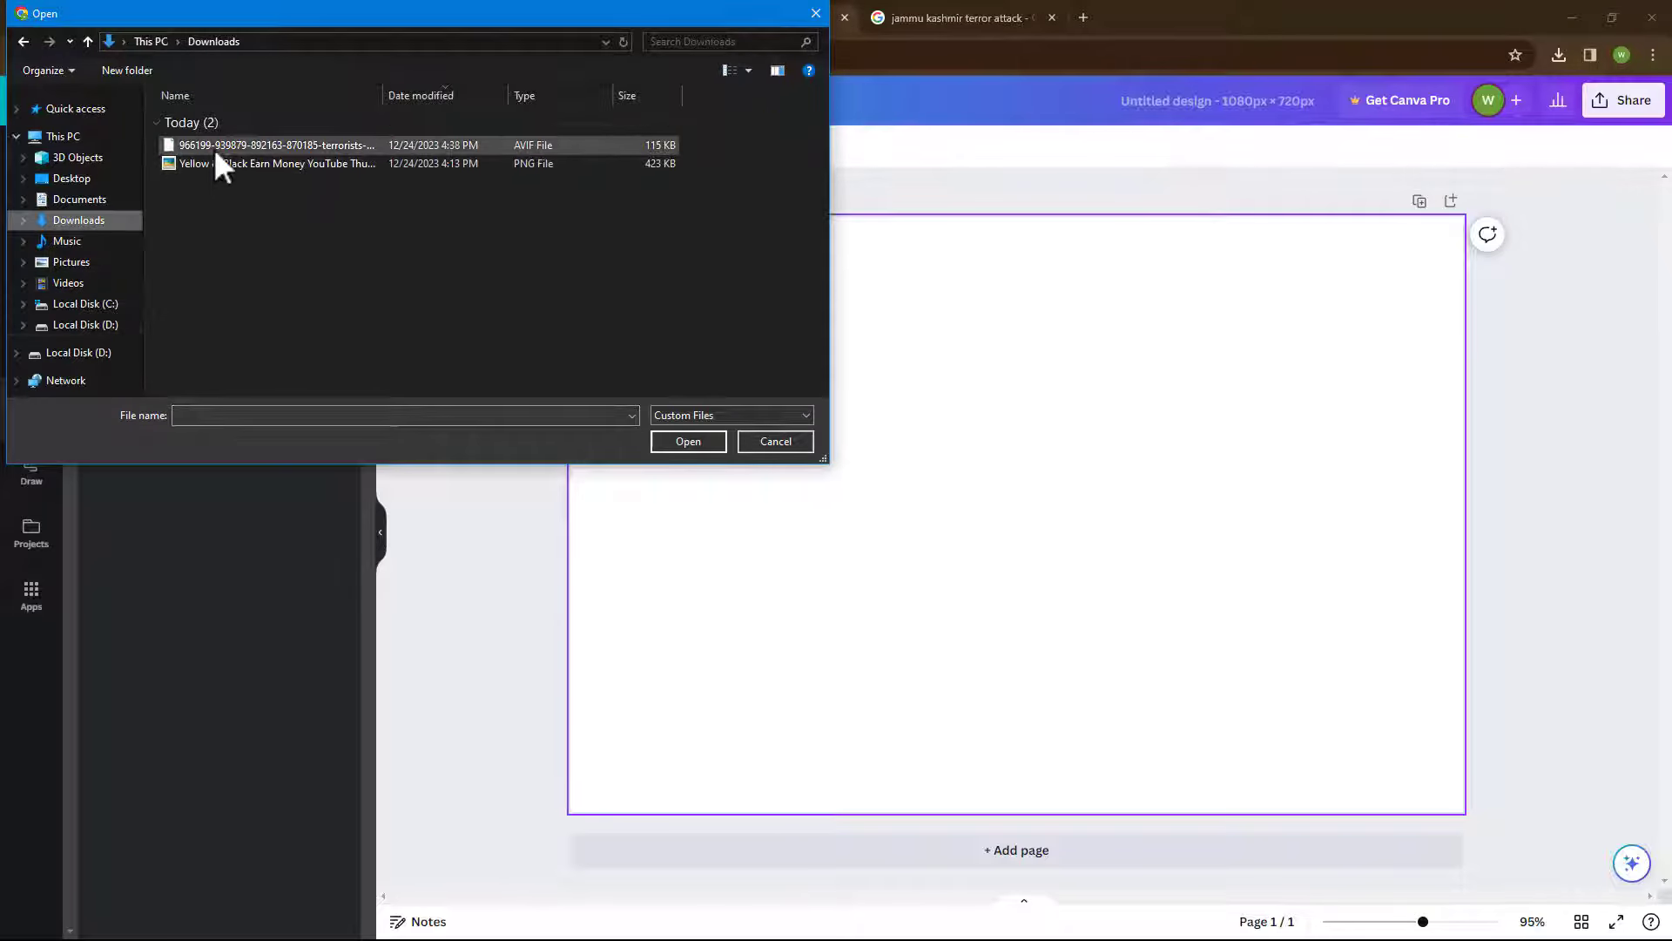
{"action": "left_click", "coordinate": [218, 149]}
{"action": "left_click", "coordinate": [673, 435]}
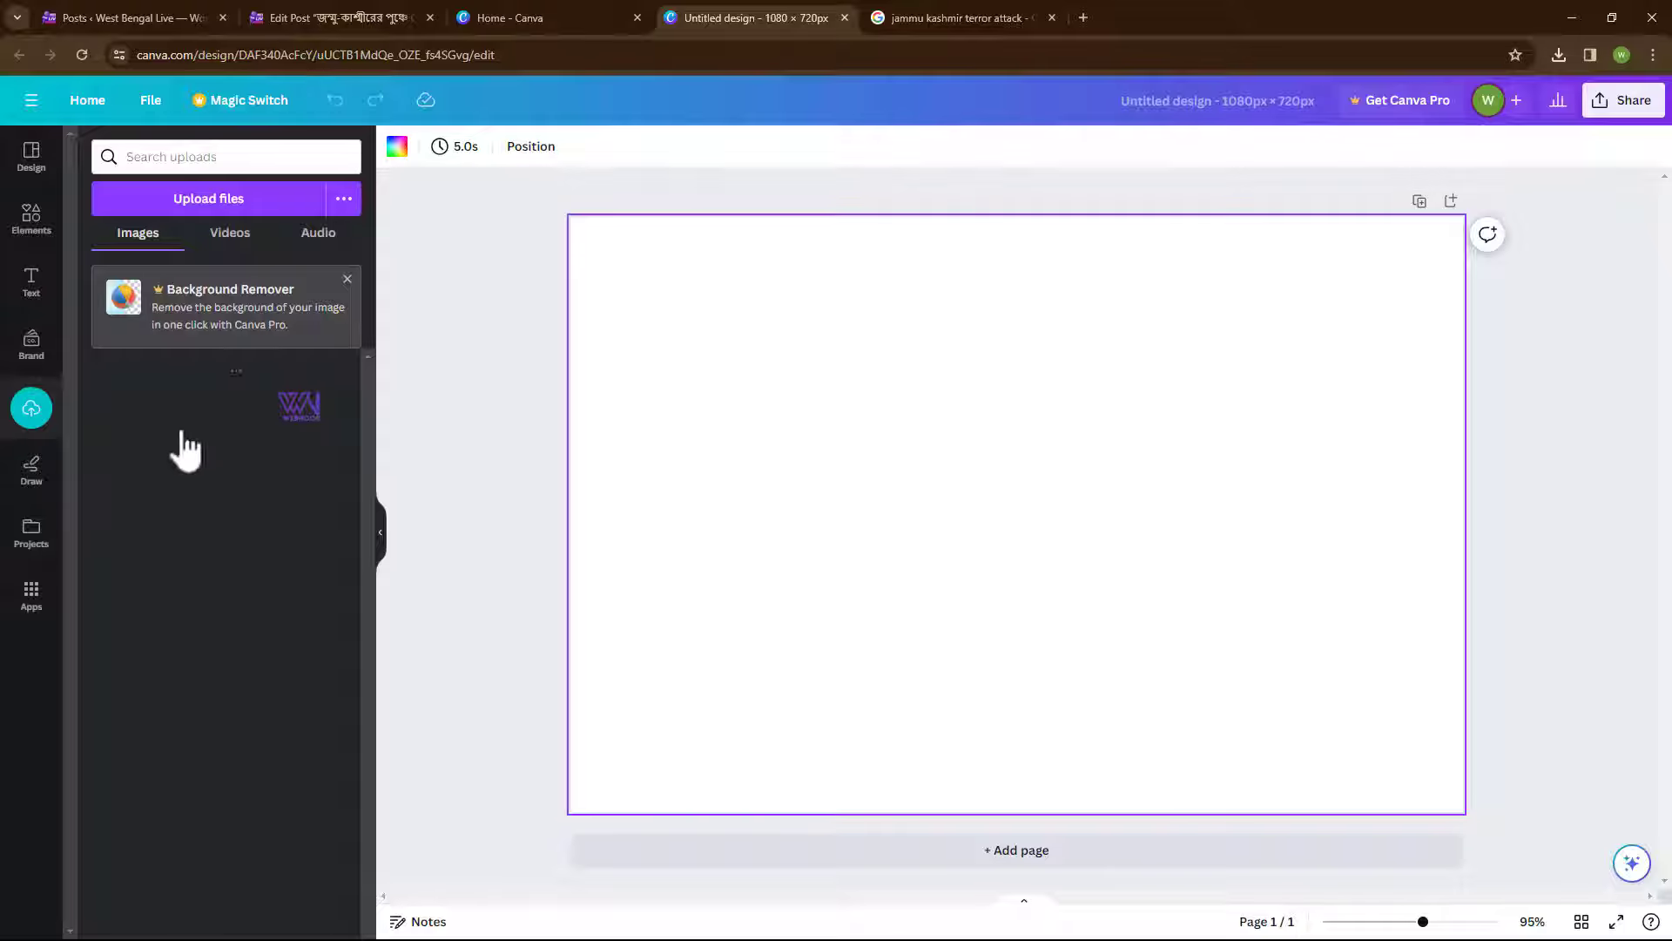
Place the uploaded soldiers photo at the page's upper edge and enlarge it to the full page width
{"action": "left_click_drag", "start_coordinate": [170, 426], "coordinate": [906, 444]}
{"action": "left_click_drag", "start_coordinate": [1061, 493], "coordinate": [809, 340]}
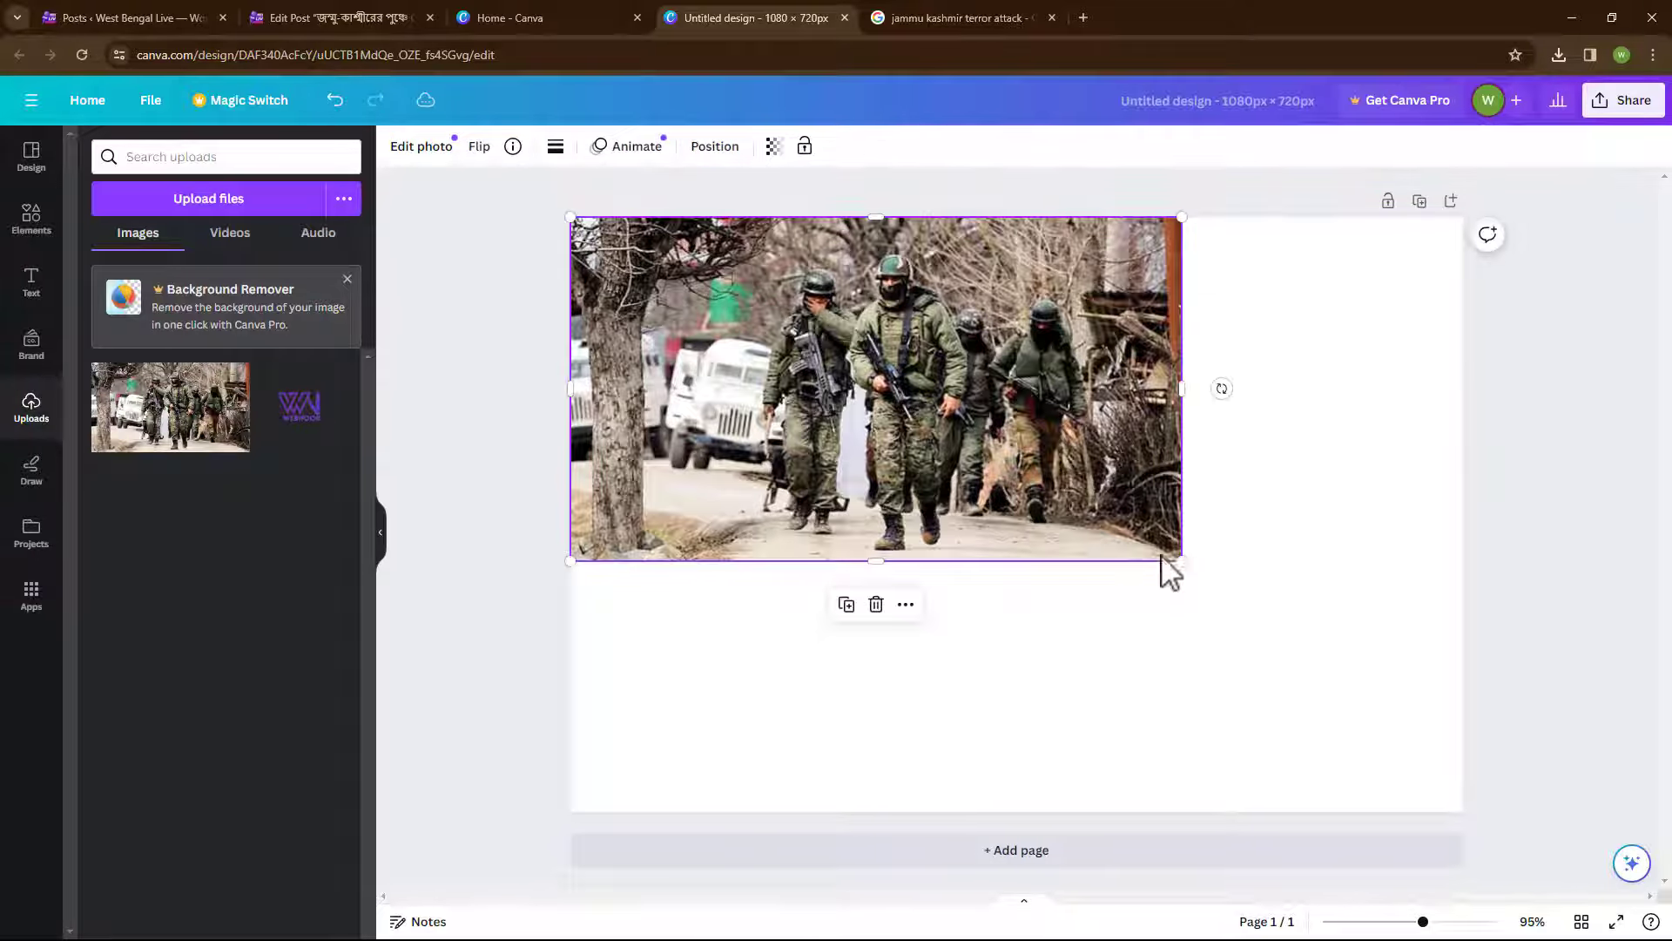
{"action": "left_click_drag", "start_coordinate": [1179, 560], "coordinate": [1431, 763]}
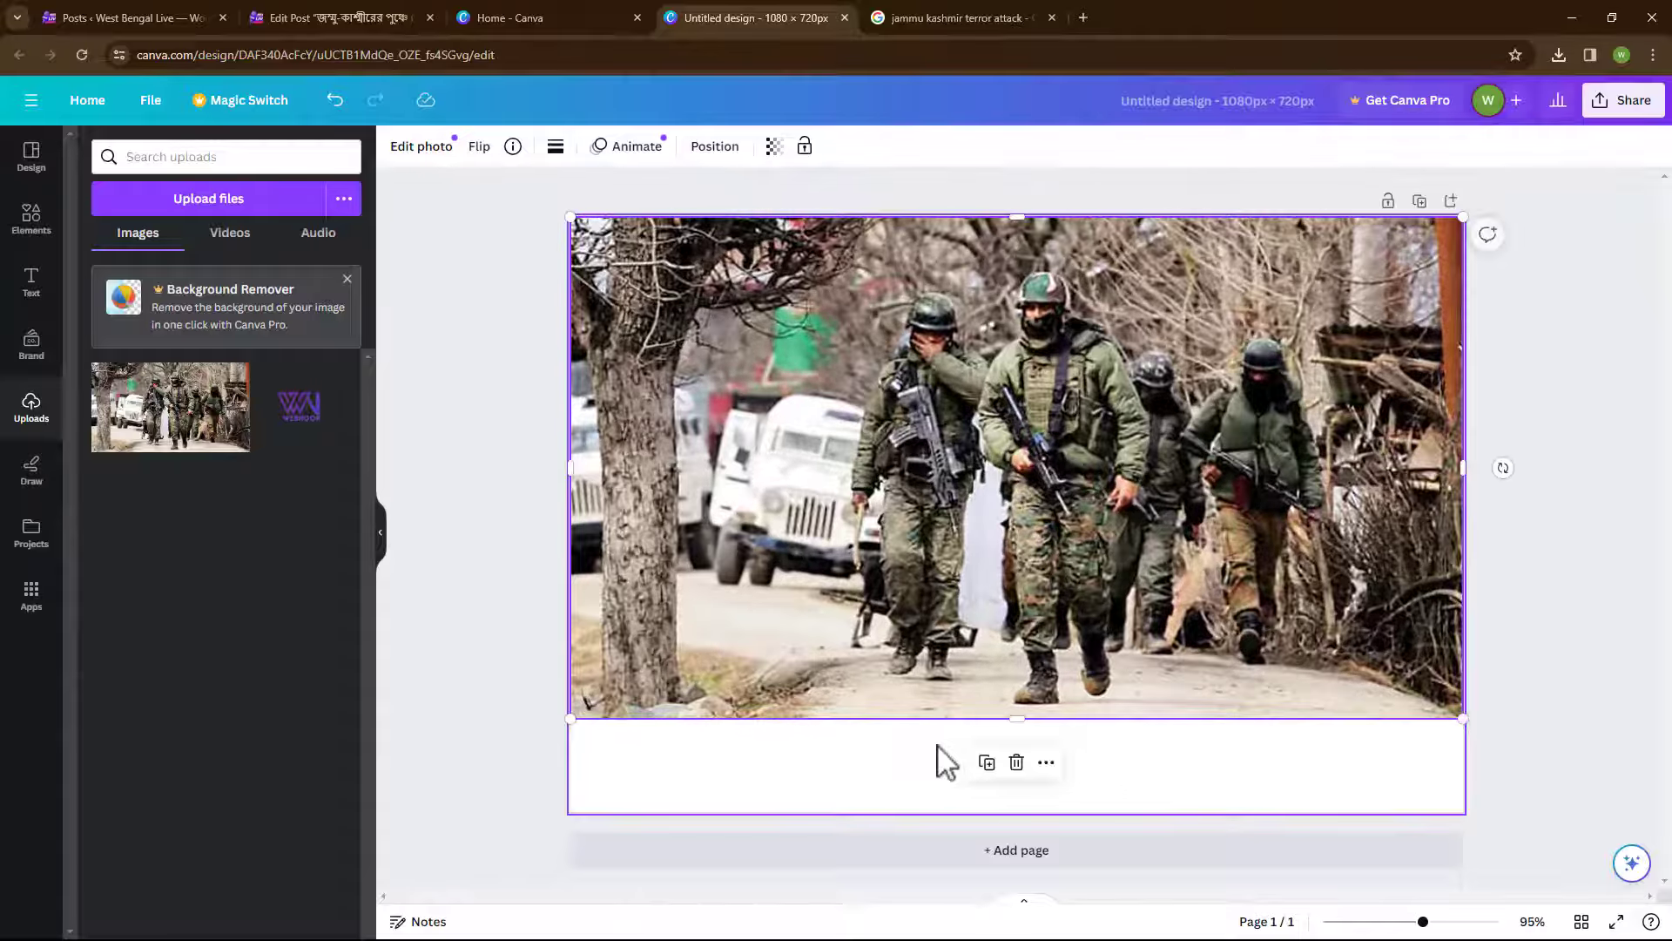
{"action": "left_click", "coordinate": [902, 781]}
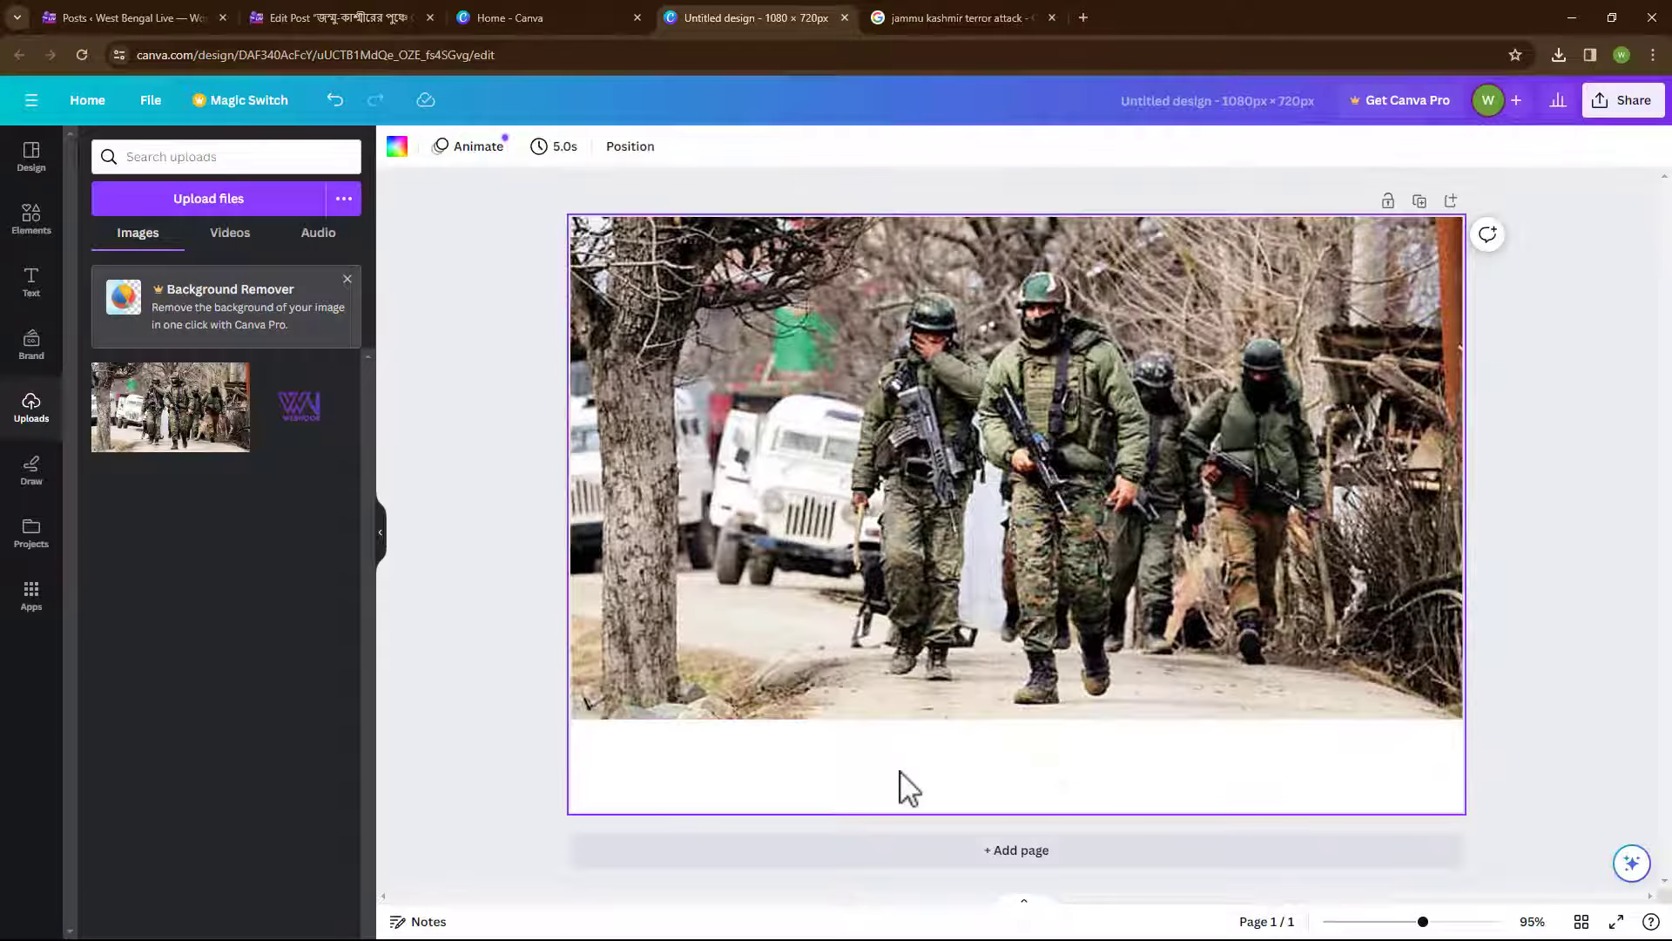
{"action": "left_click", "coordinate": [901, 689]}
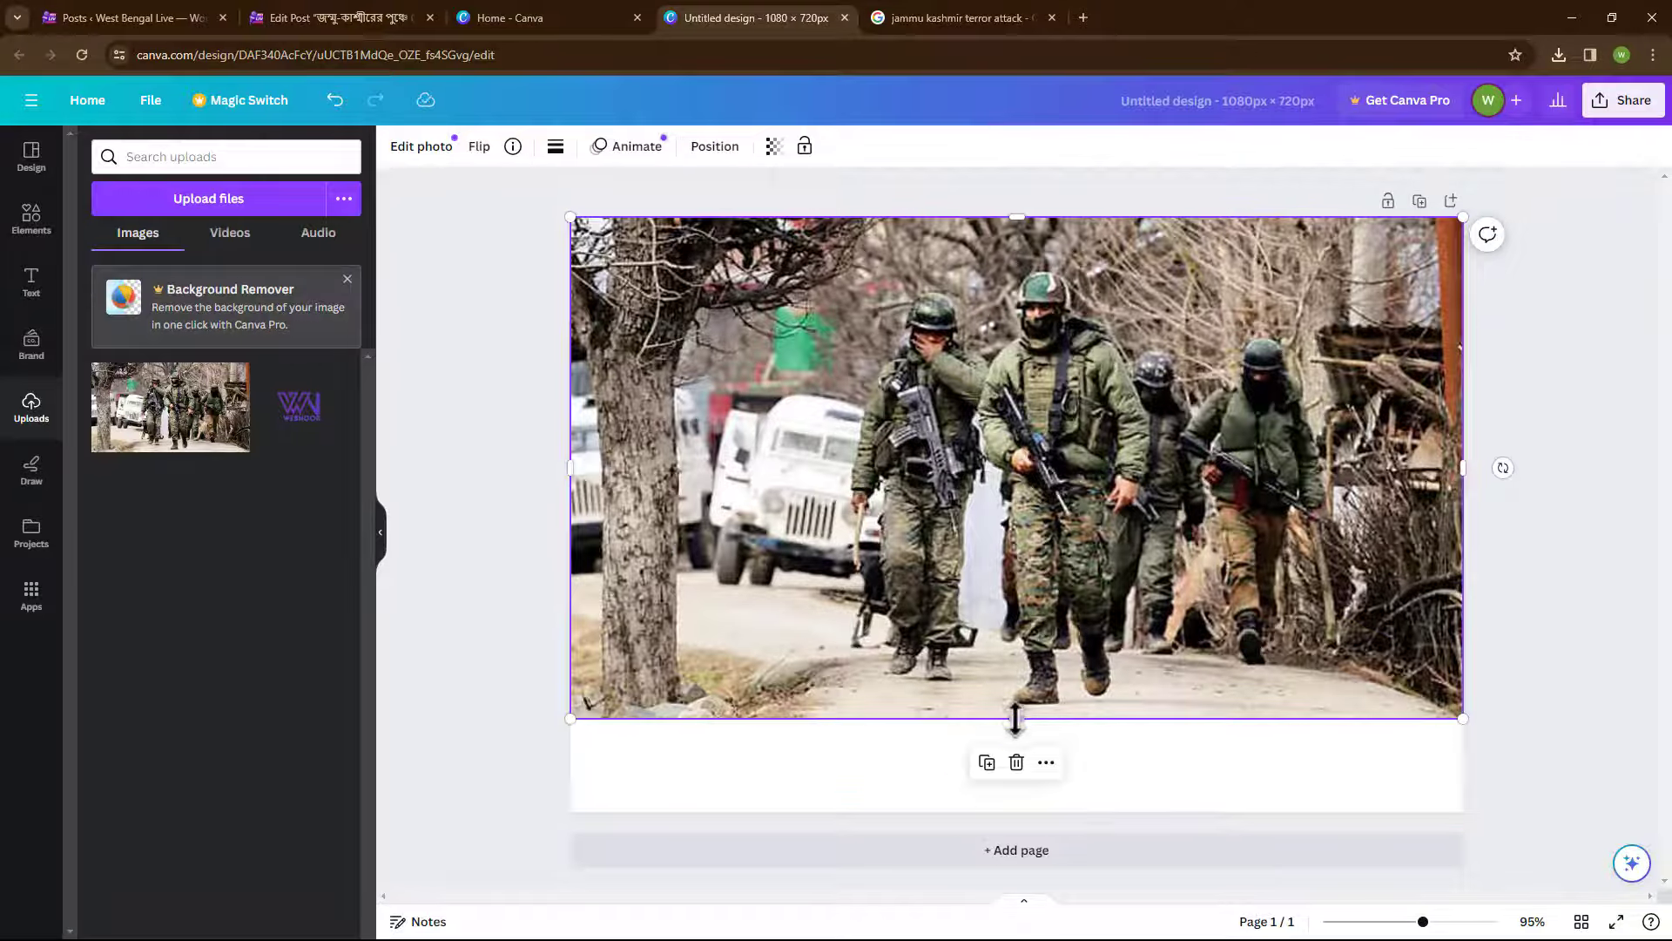
Enlarge the soldiers photo to cover the whole page and place a reduced WEBNOOR logo over the white vehicle
{"action": "left_click_drag", "start_coordinate": [1014, 720], "coordinate": [1017, 826]}
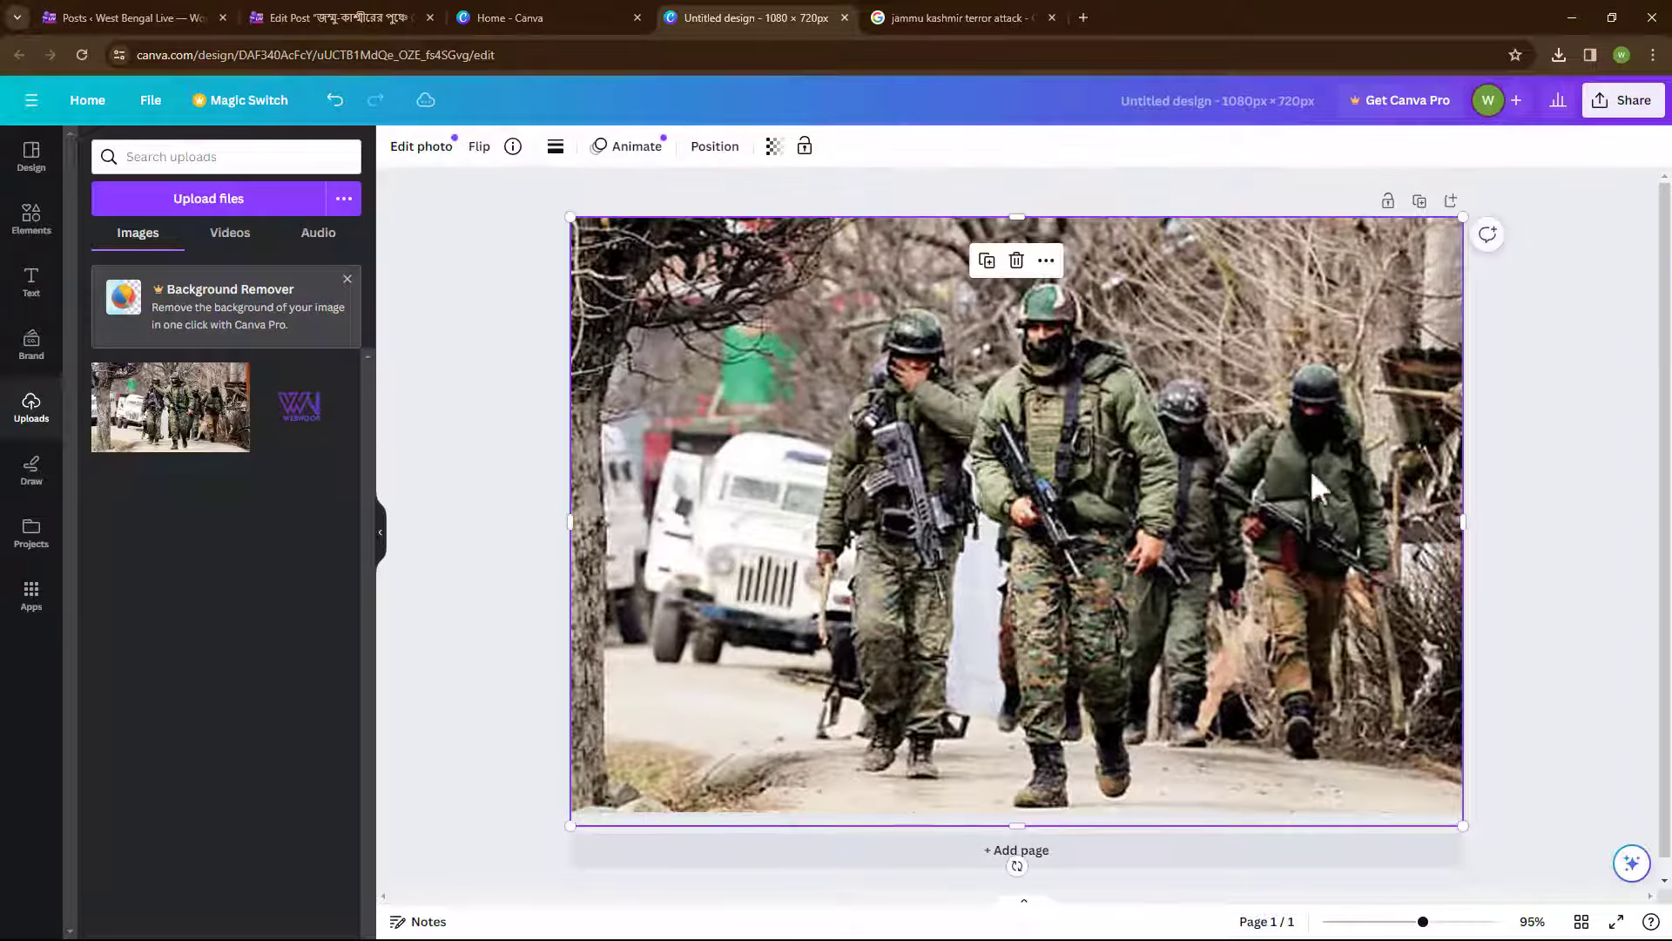
{"action": "left_click", "coordinate": [1596, 365]}
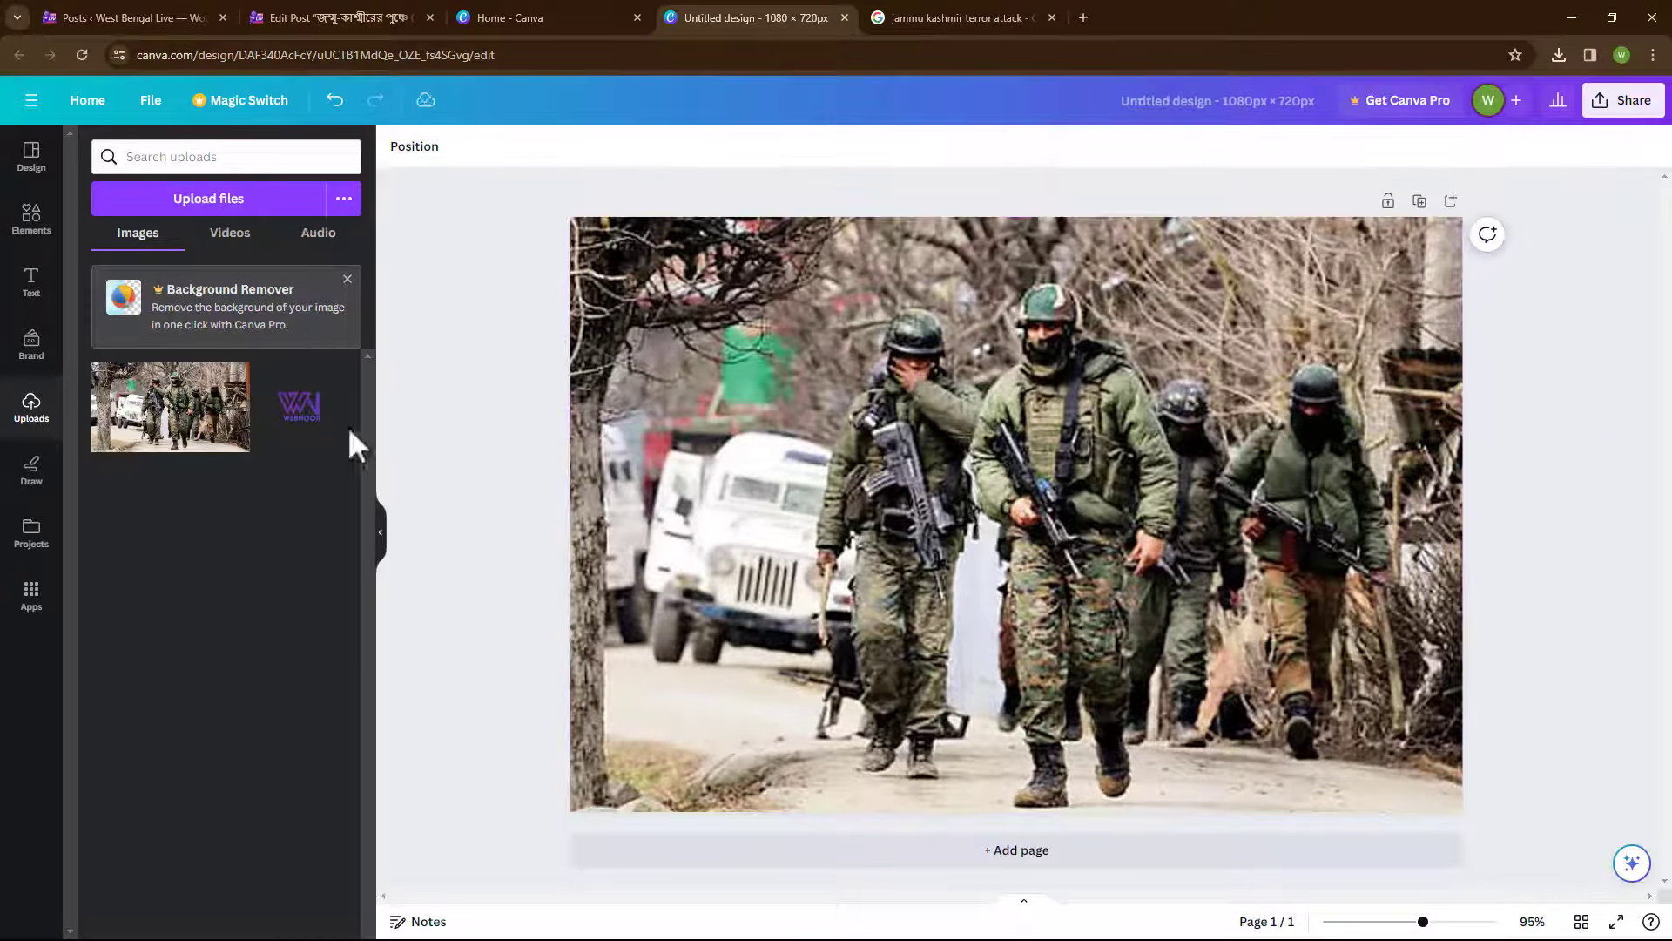
{"action": "left_click_drag", "start_coordinate": [300, 407], "coordinate": [740, 351]}
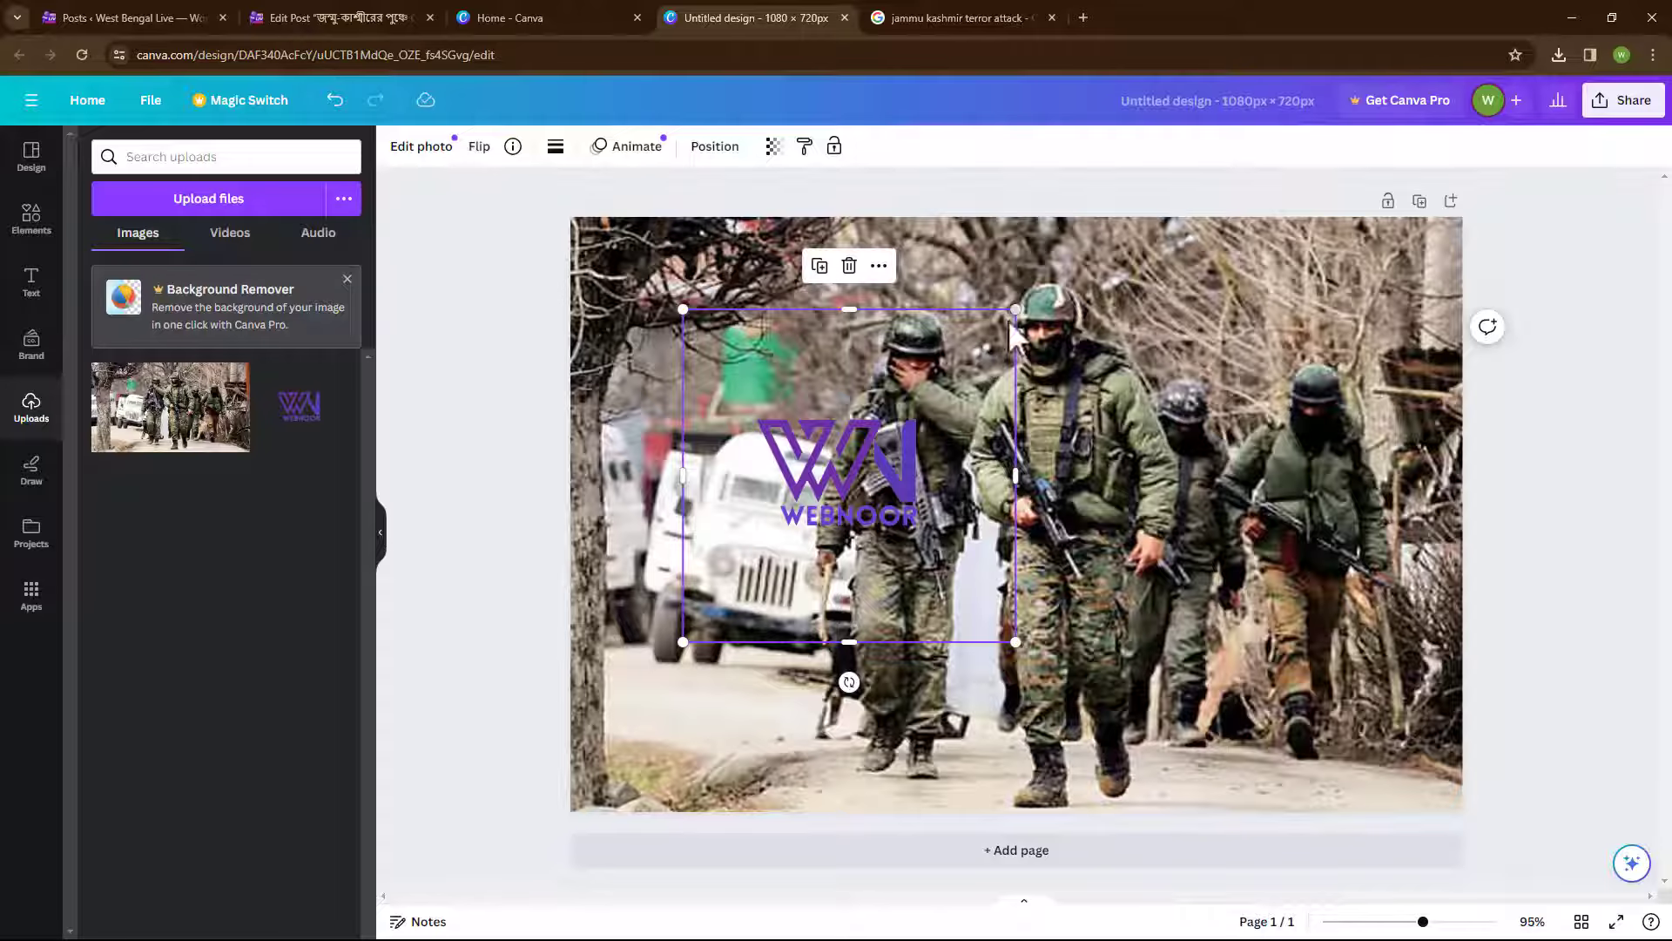
{"action": "left_click_drag", "start_coordinate": [1014, 310], "coordinate": [836, 488]}
{"action": "left_click_drag", "start_coordinate": [771, 550], "coordinate": [746, 464]}
{"action": "left_click", "coordinate": [905, 390]}
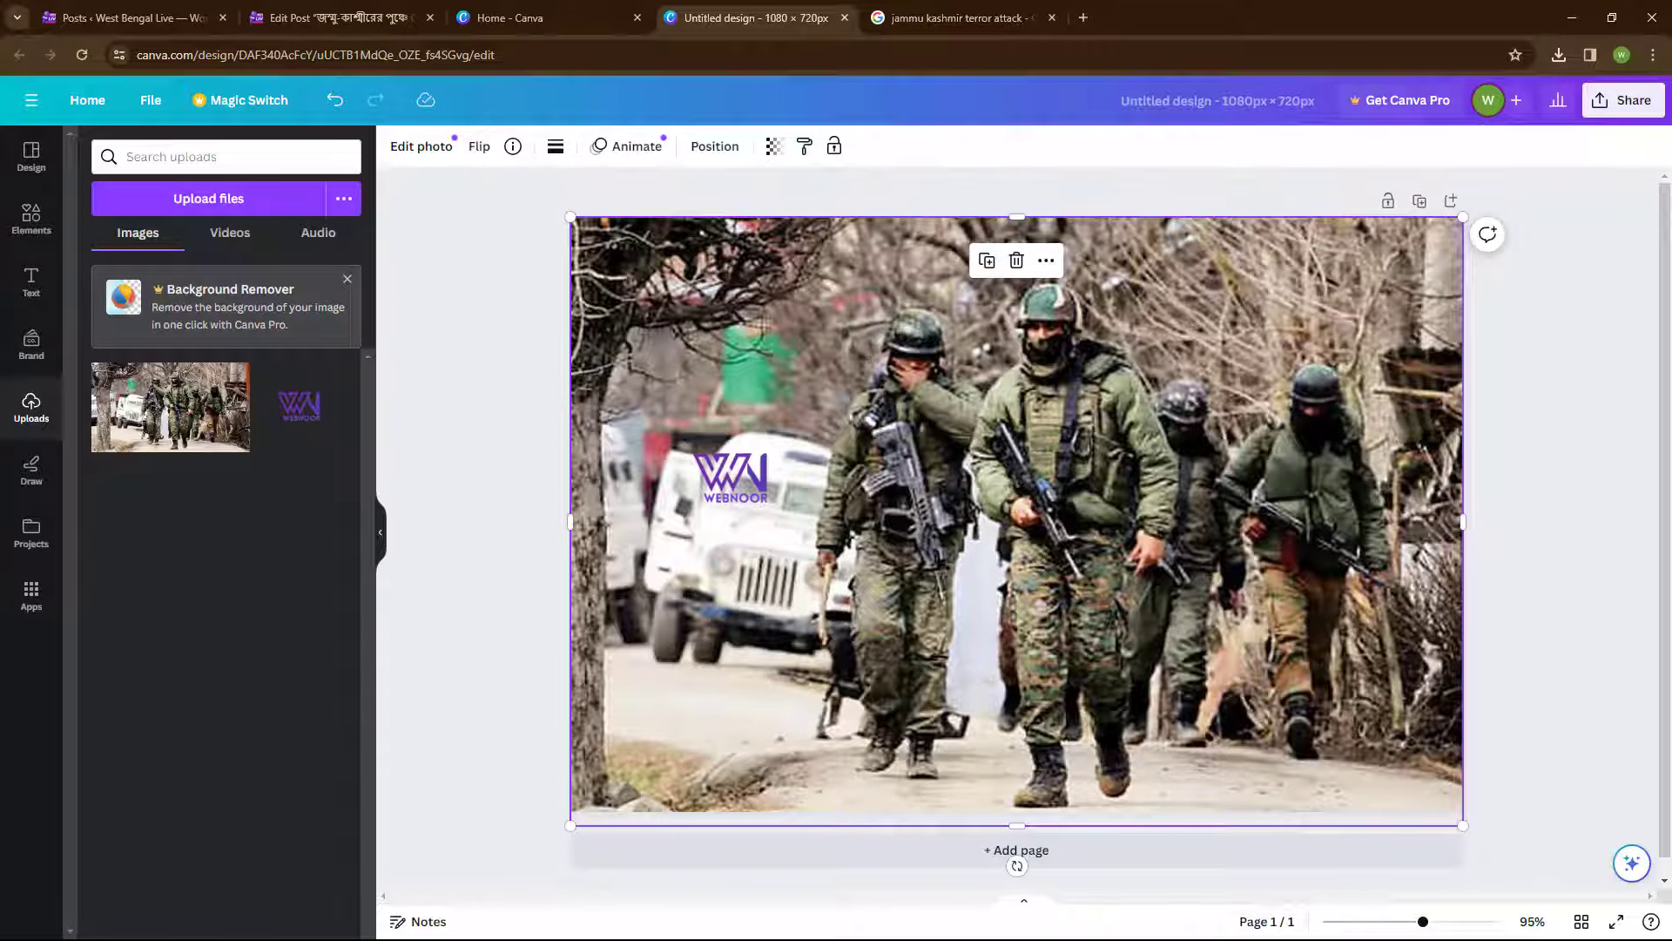
Download the 1080 × 720 px design as a JPG file, replacing the suggested PNG format
{"action": "left_click", "coordinate": [1627, 100]}
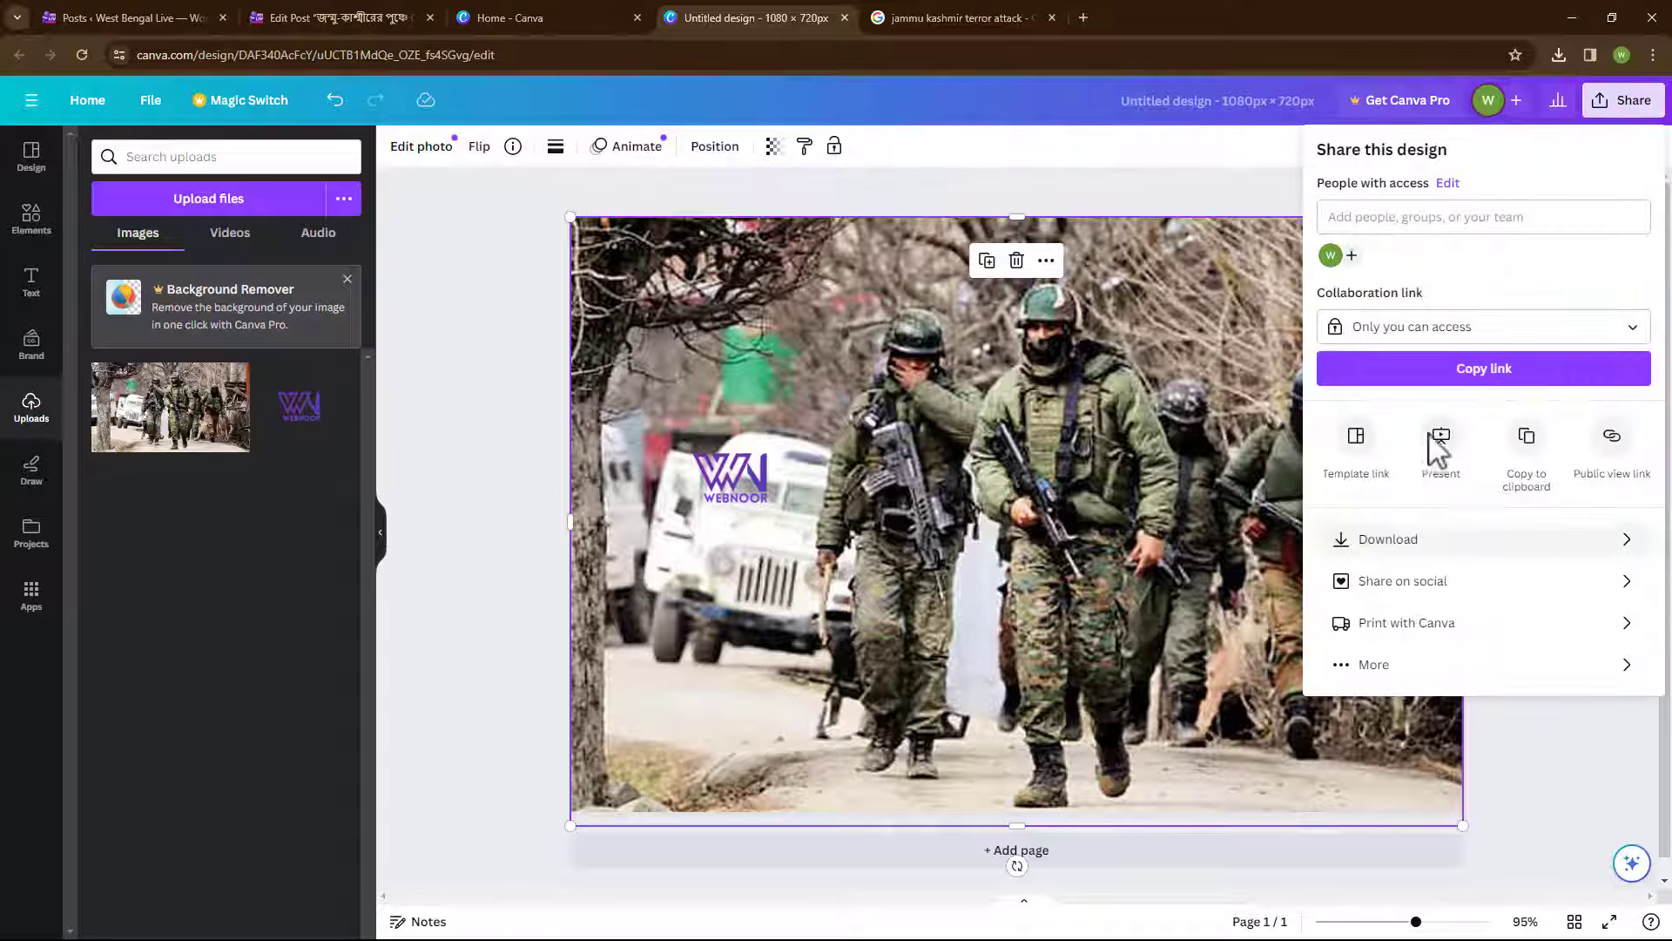
{"action": "left_click", "coordinate": [1420, 547]}
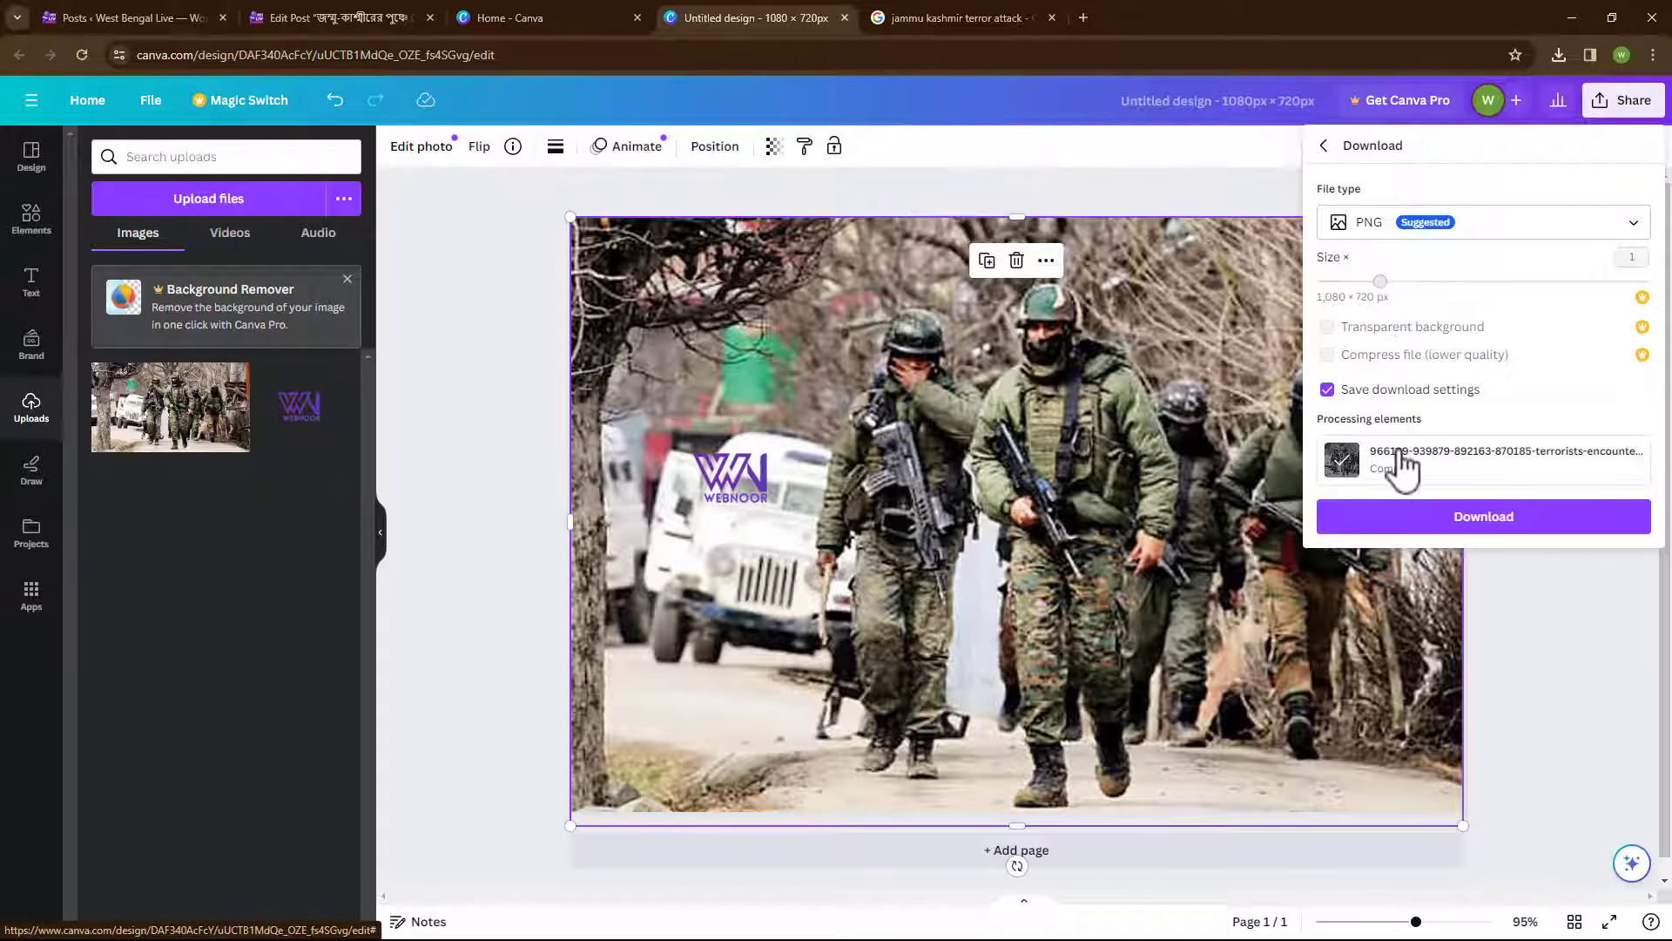
{"action": "left_click", "coordinate": [1422, 228]}
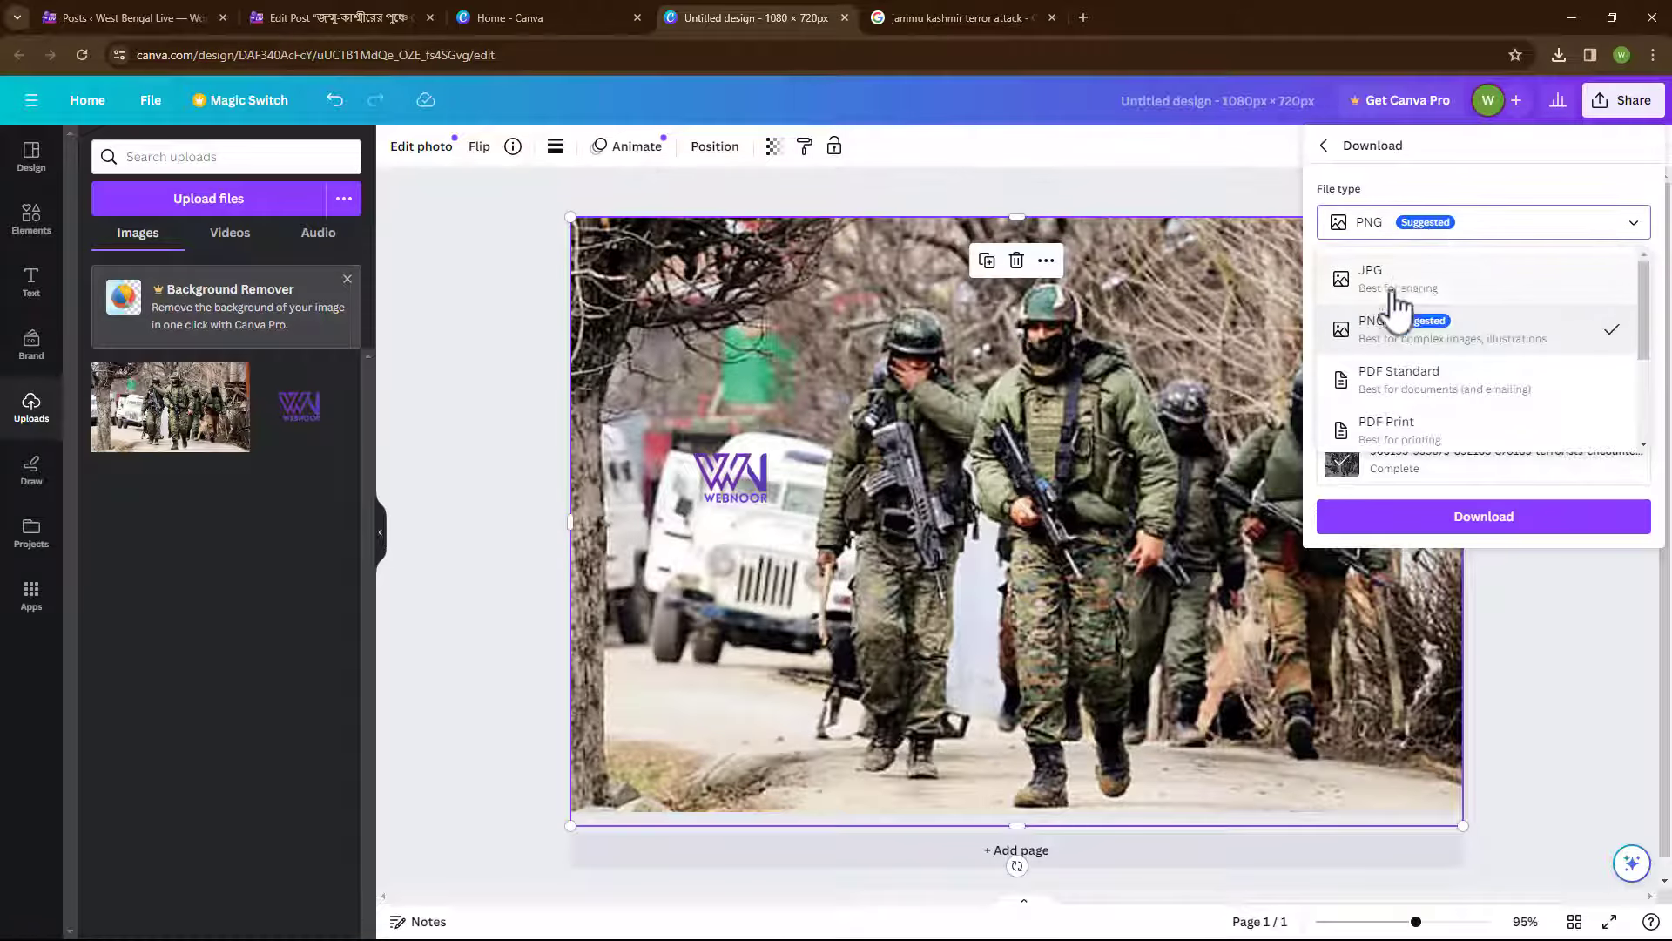
{"action": "left_click", "coordinate": [1393, 286]}
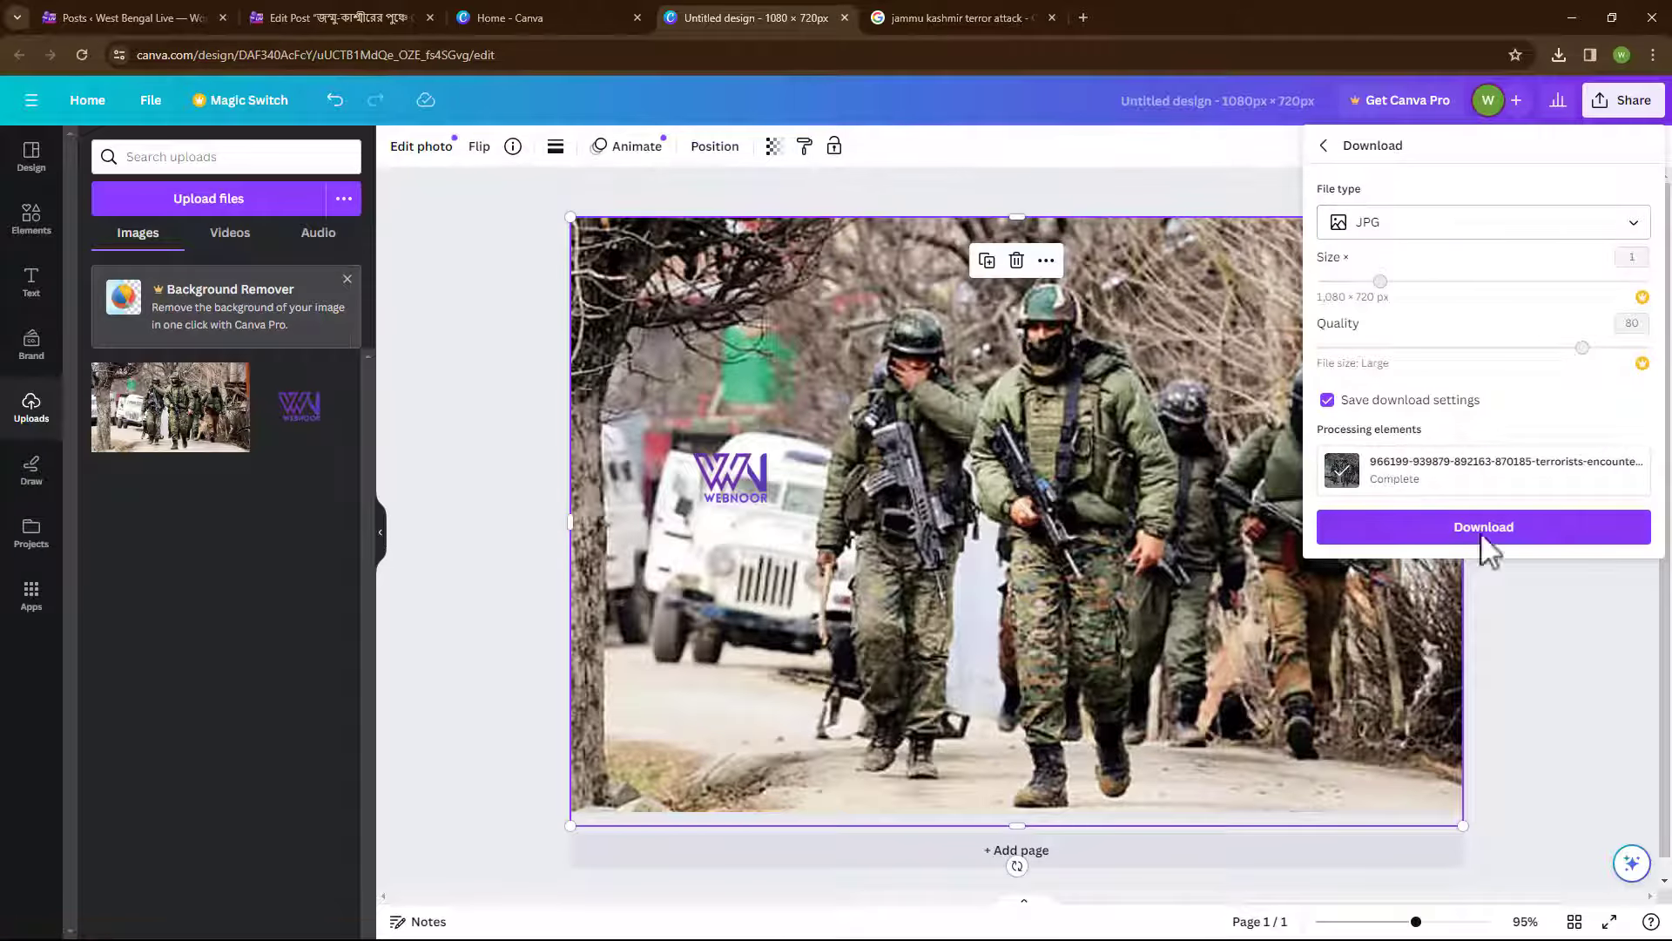
{"action": "left_click", "coordinate": [1506, 533]}
Close the Canva design and the Google Images search, and return to the Jammu-Kashmir post in the WordPress editor
{"action": "left_click", "coordinate": [845, 17]}
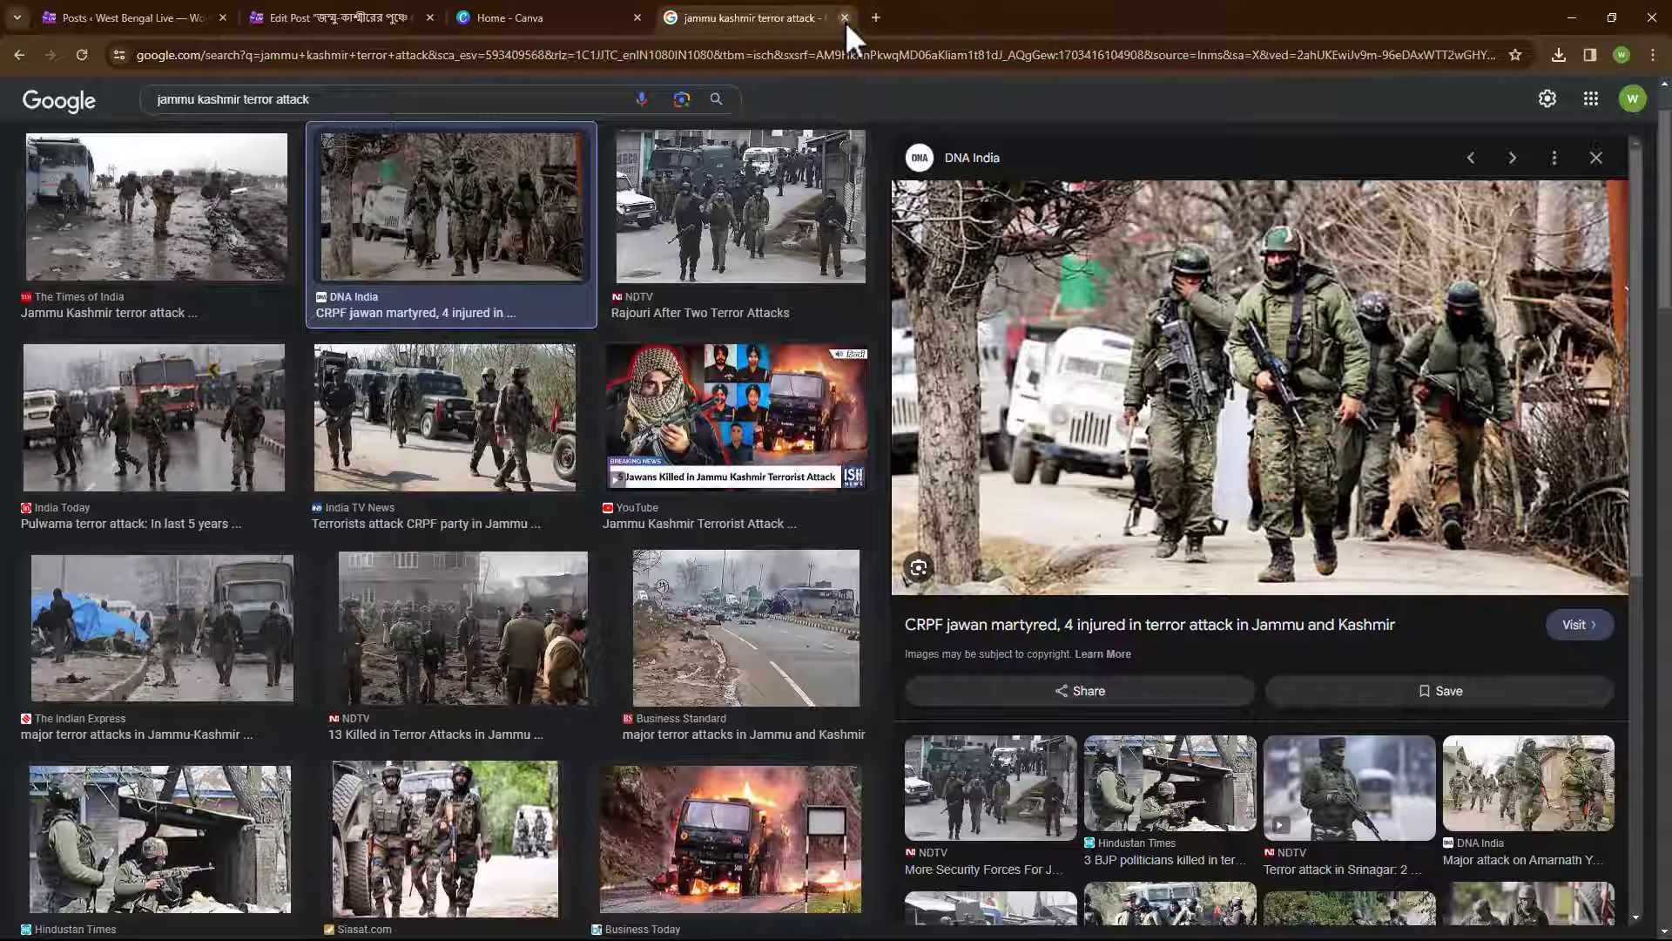
{"action": "left_click", "coordinate": [845, 18]}
{"action": "left_click", "coordinate": [395, 14]}
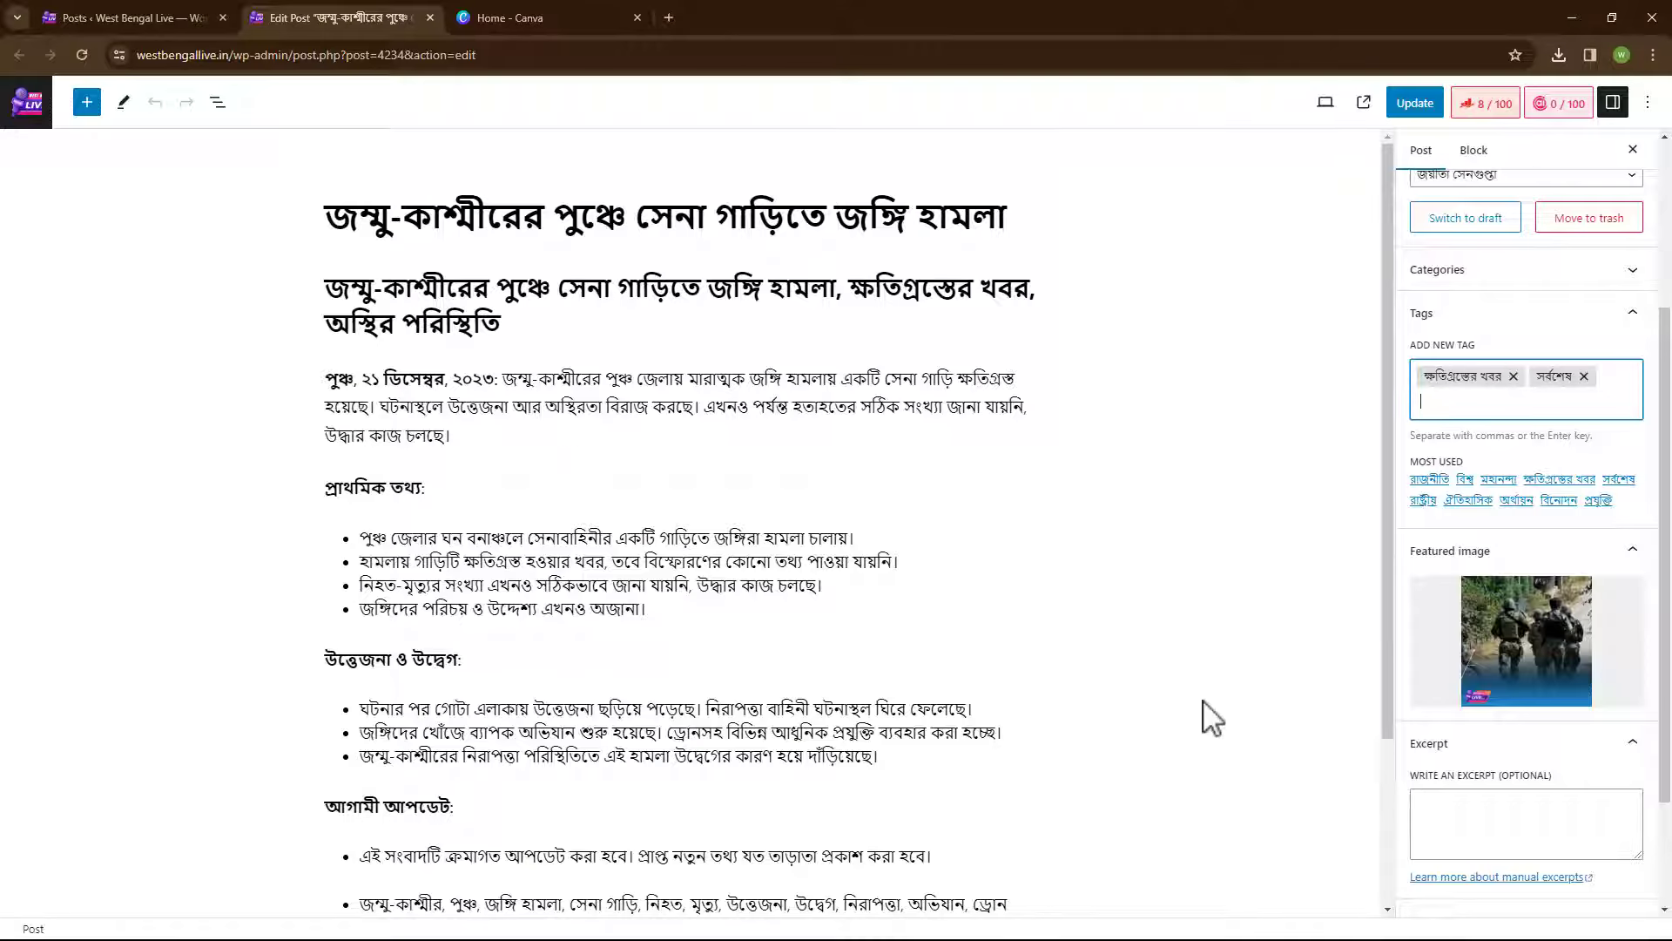
Check the Jammu-Kashmir post's title in the Posts list and set the already selected army picture as its featured image
{"action": "left_click", "coordinate": [1520, 634]}
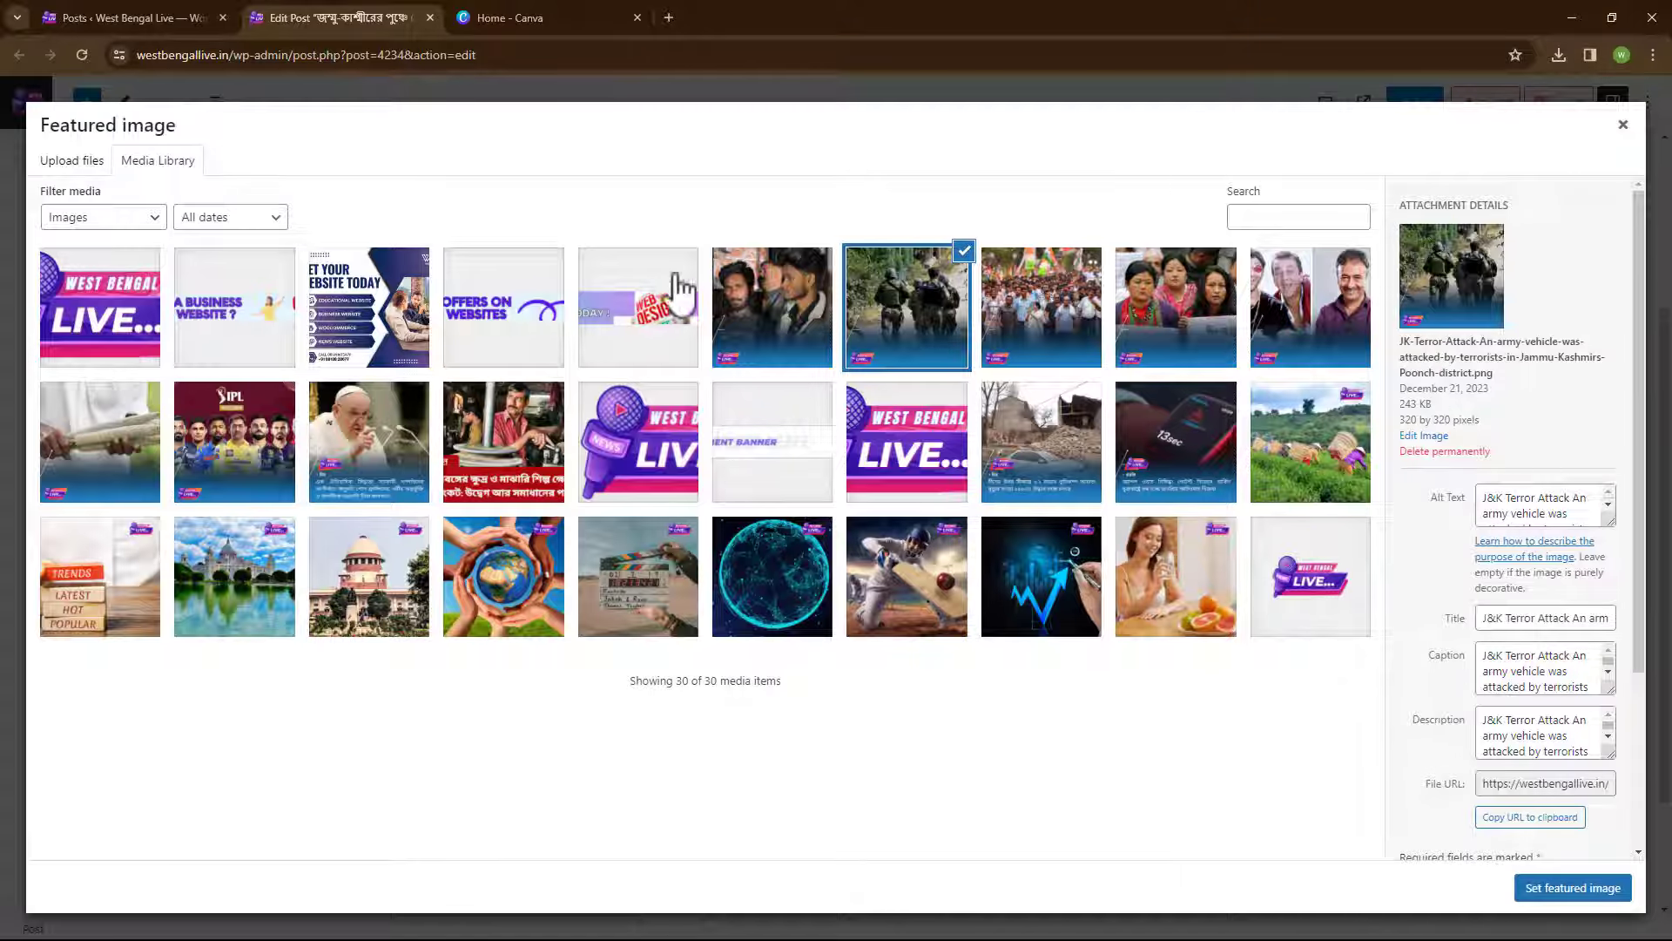
{"action": "left_click", "coordinate": [123, 4]}
{"action": "left_click_drag", "start_coordinate": [452, 438], "coordinate": [328, 457]}
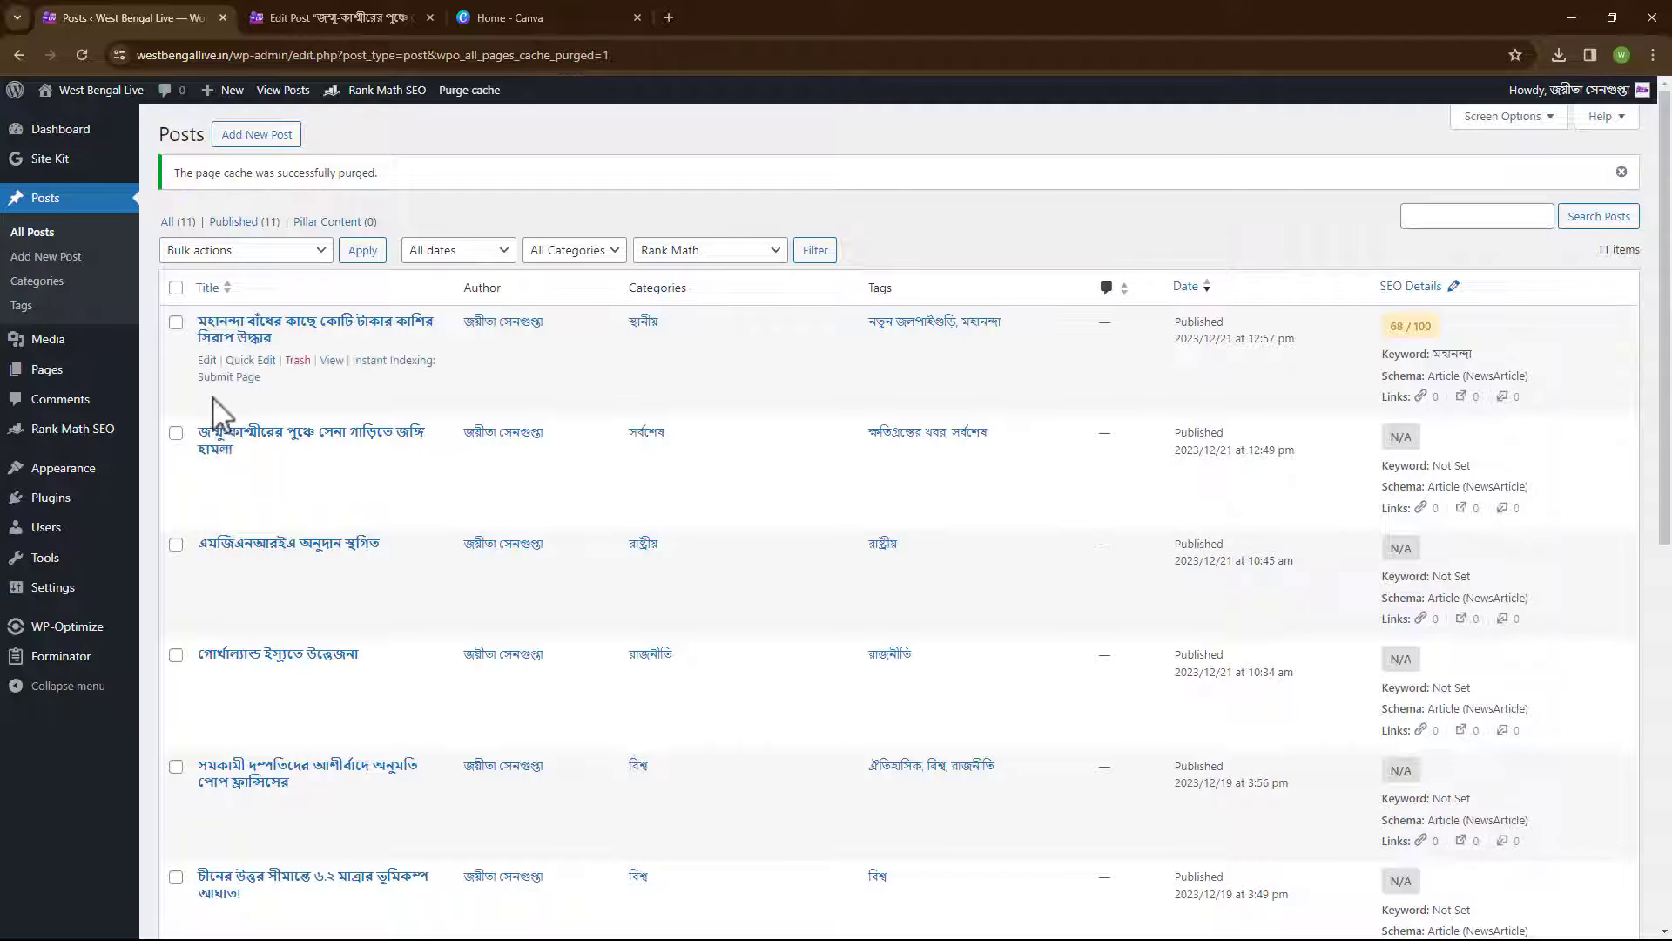
{"action": "left_click_drag", "start_coordinate": [210, 438], "coordinate": [201, 433]}
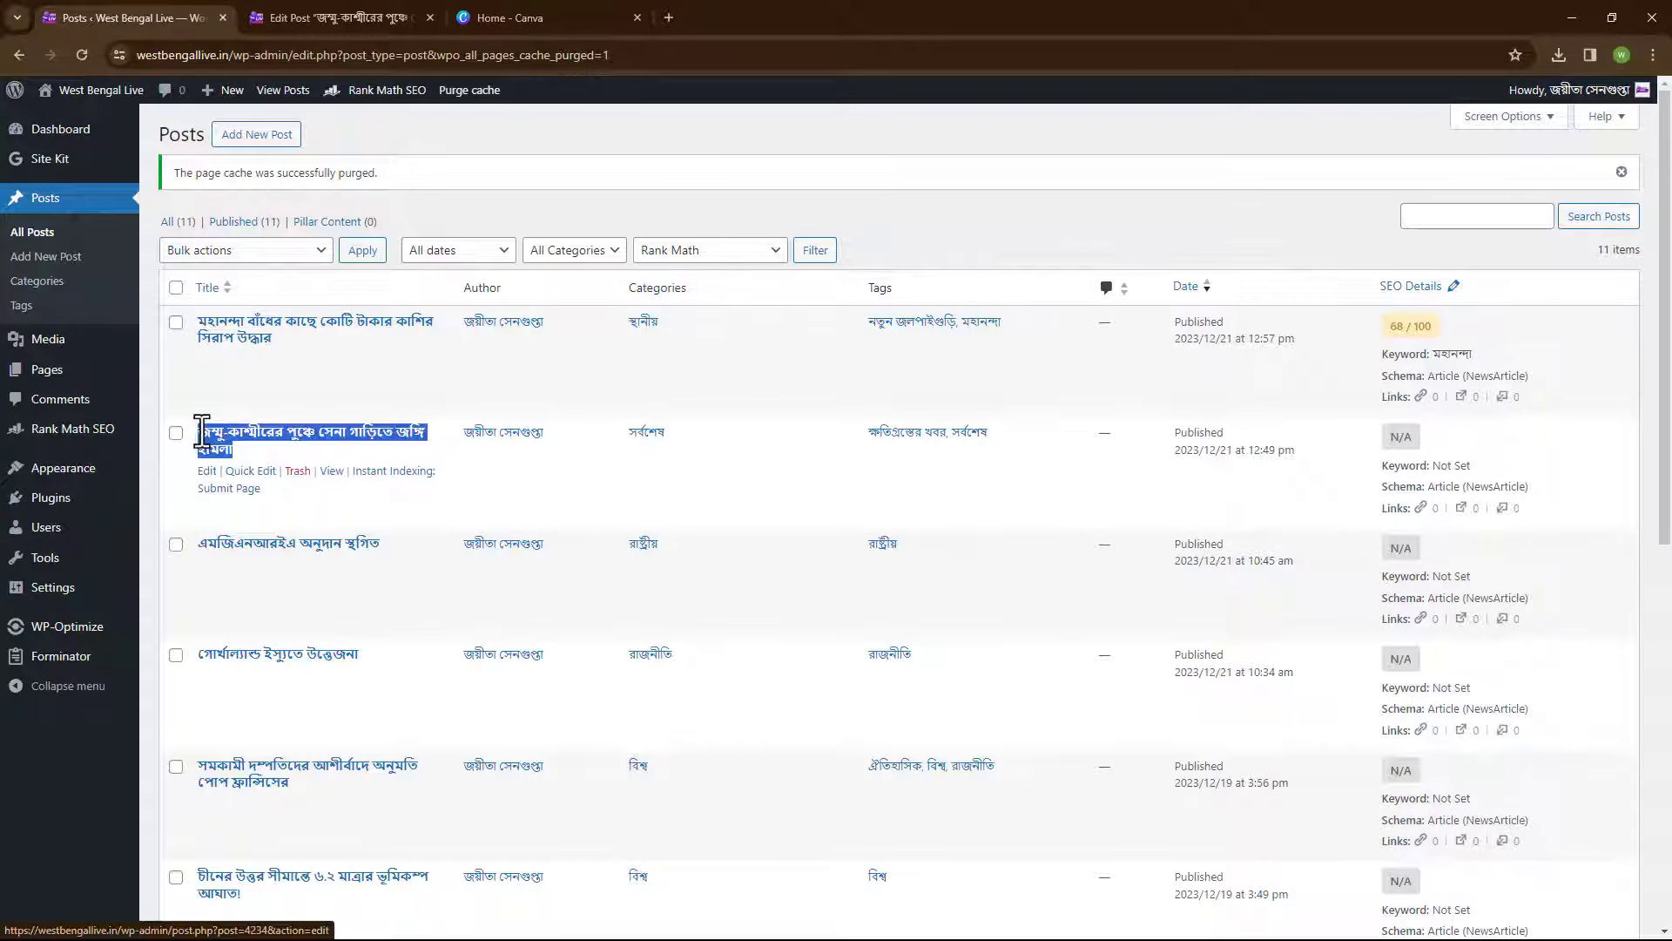
{"action": "left_click", "coordinate": [373, 17]}
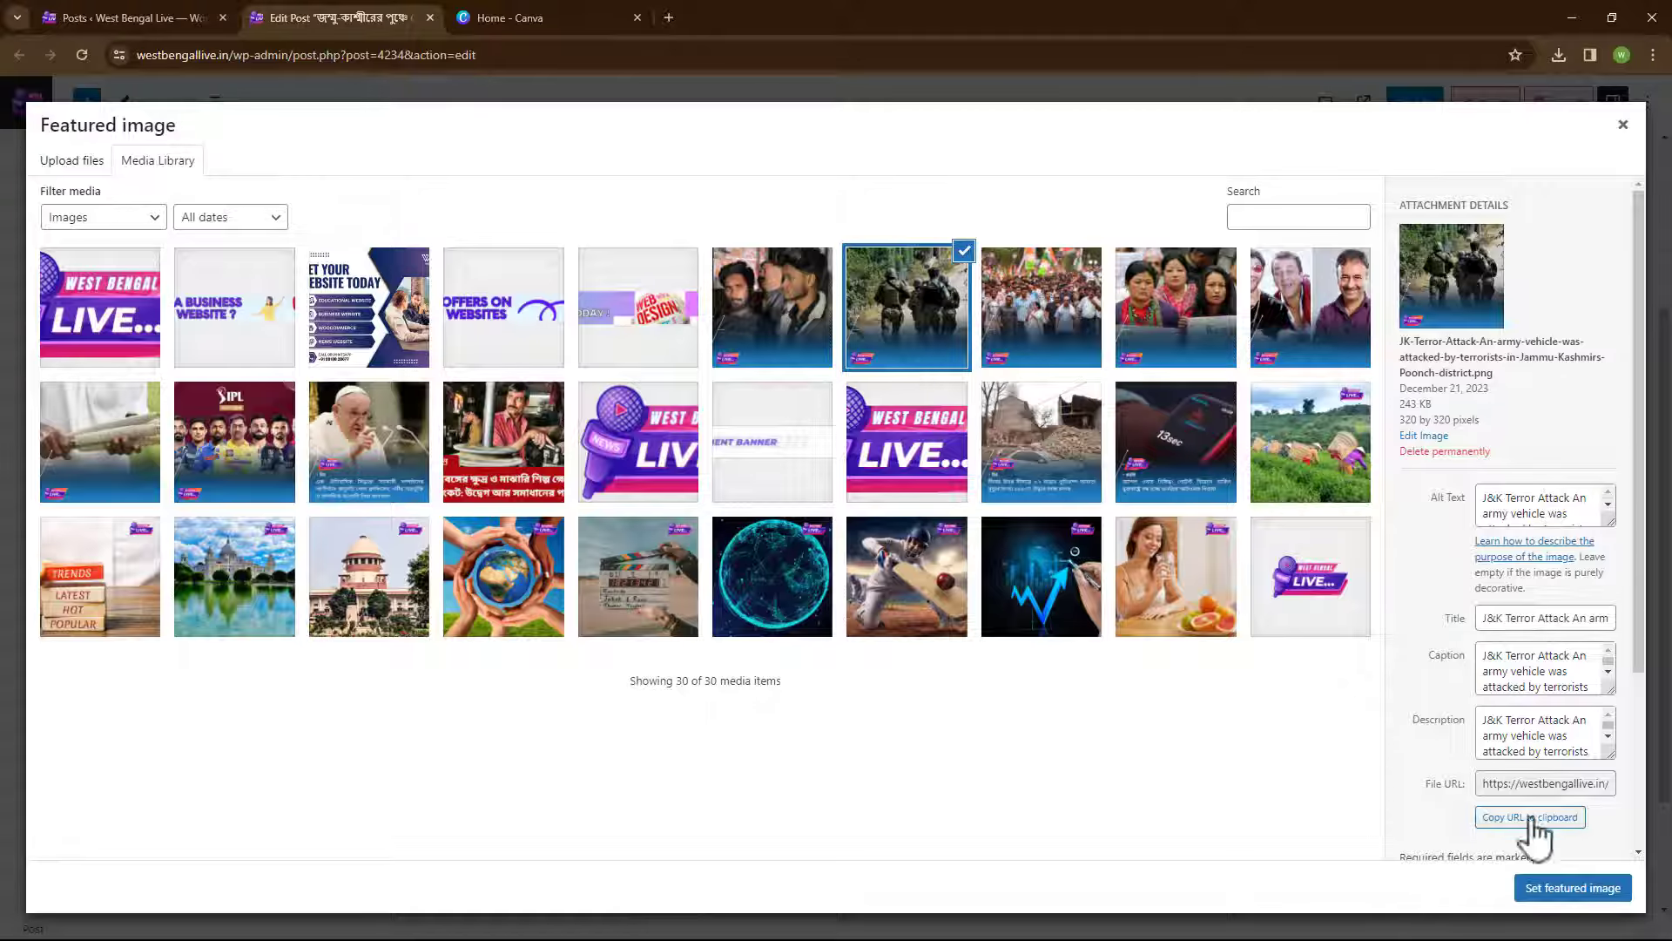
{"action": "left_click", "coordinate": [1564, 892]}
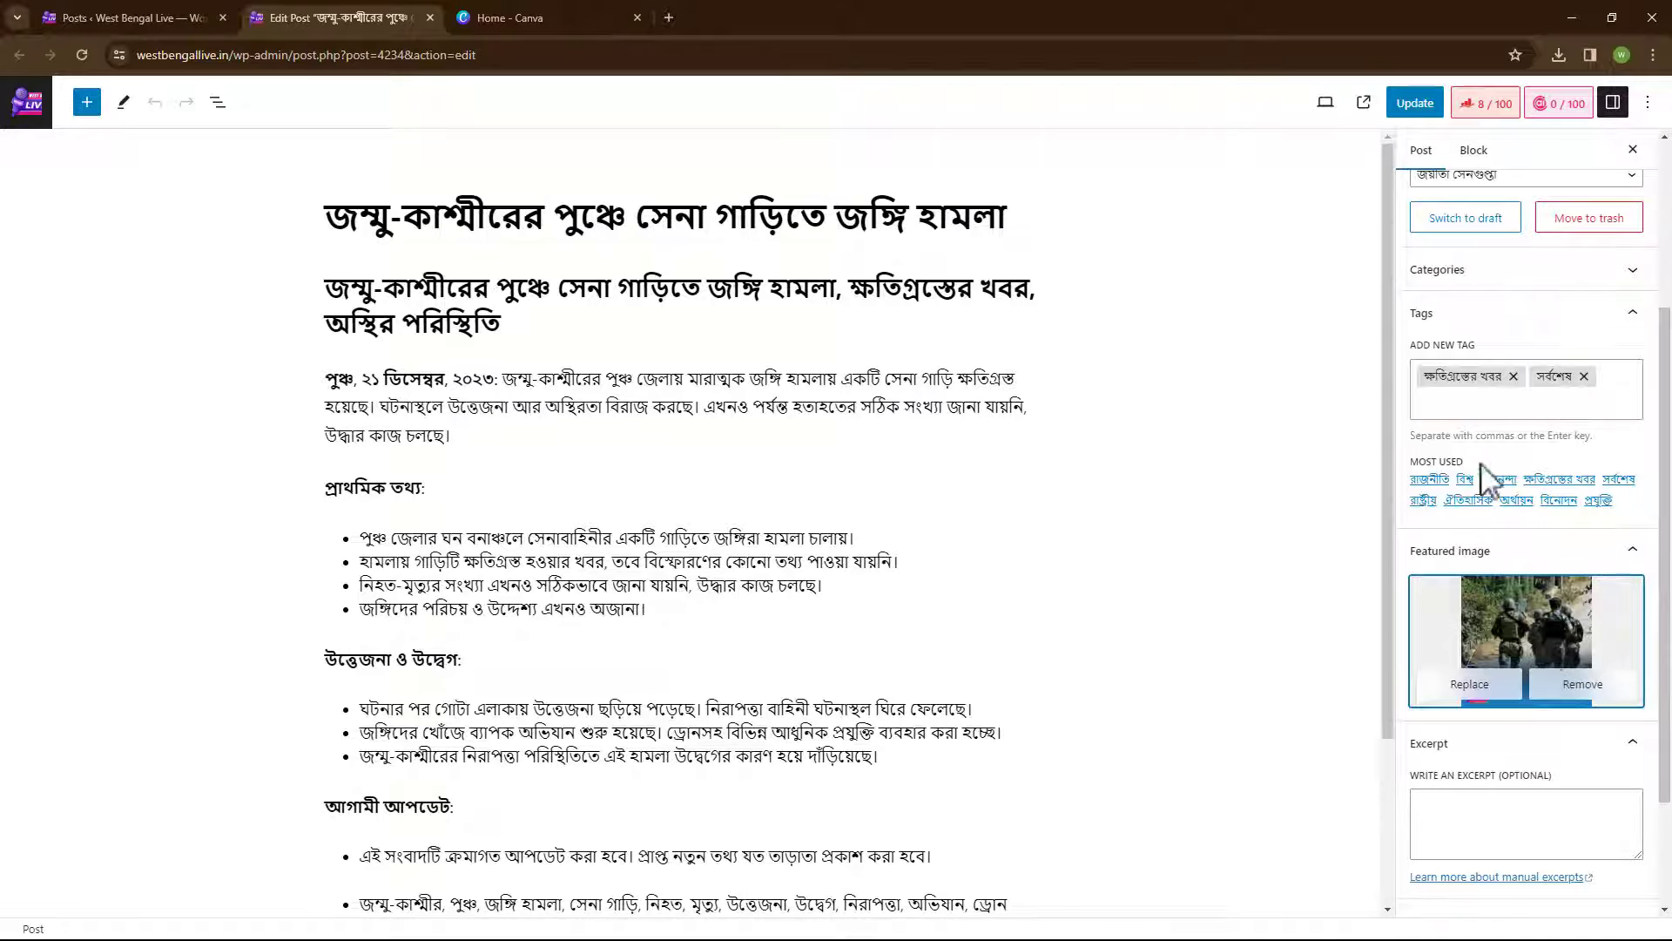
Open the post's Rank Math SEO analysis and examine the Basic SEO checks about the focus keyword
{"action": "scroll", "coordinate": [1476, 429], "scroll_direction": "up", "scroll_amount": 3}
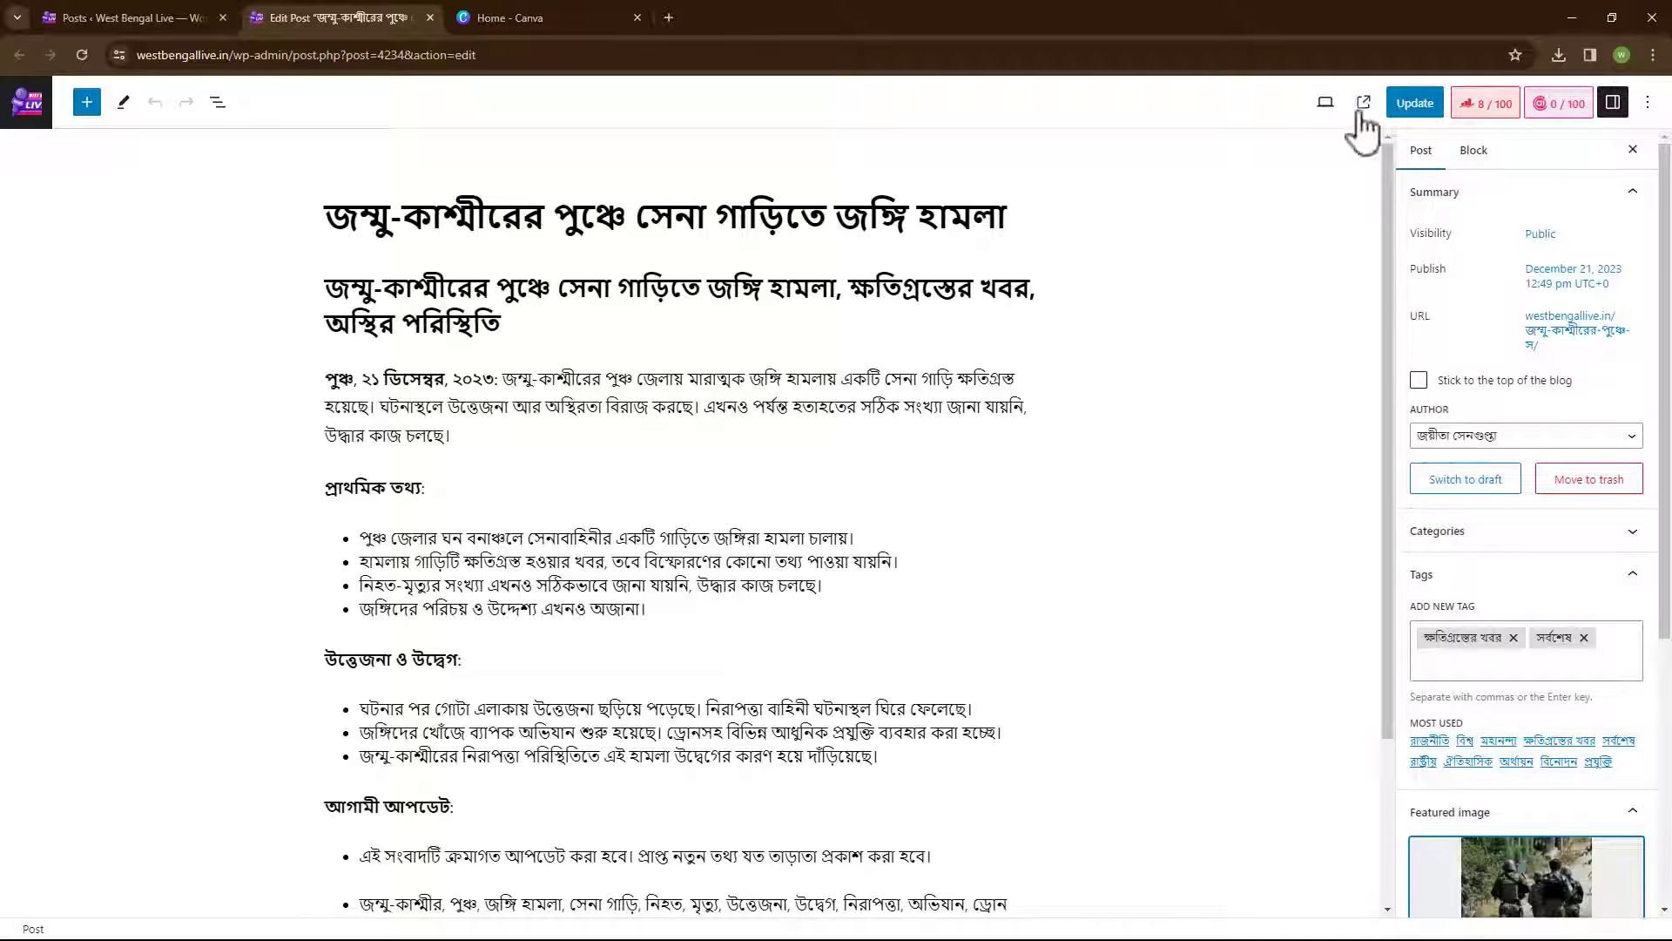
{"action": "left_click", "coordinate": [1478, 111]}
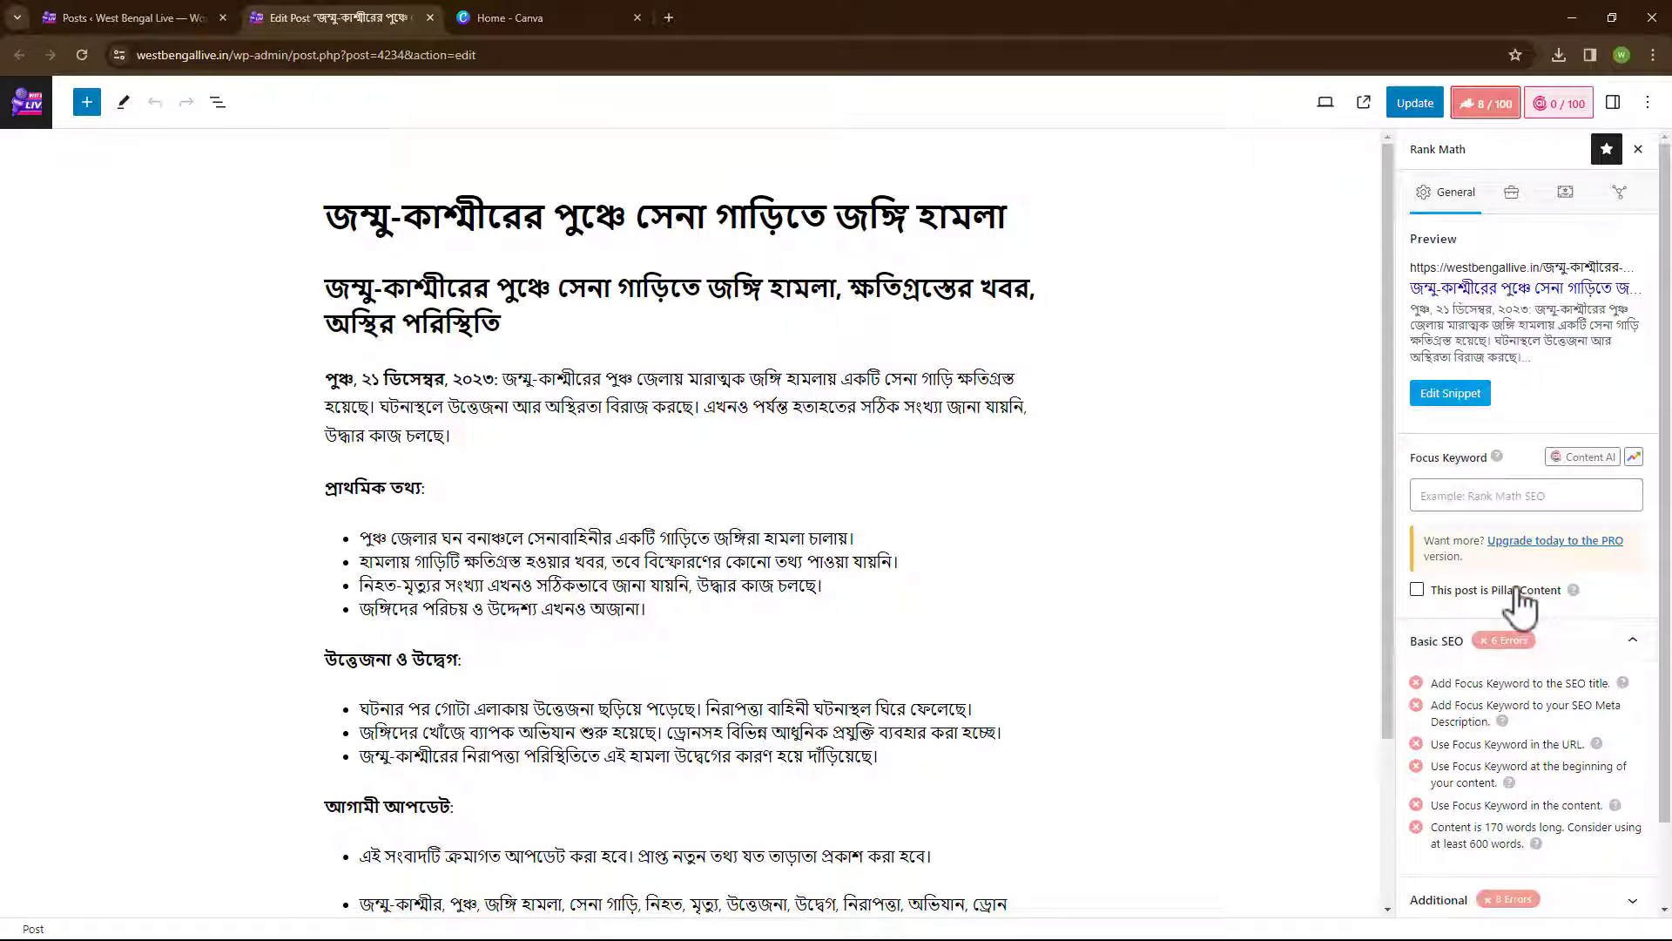
{"action": "scroll", "coordinate": [1511, 592], "scroll_direction": "down", "scroll_amount": 1}
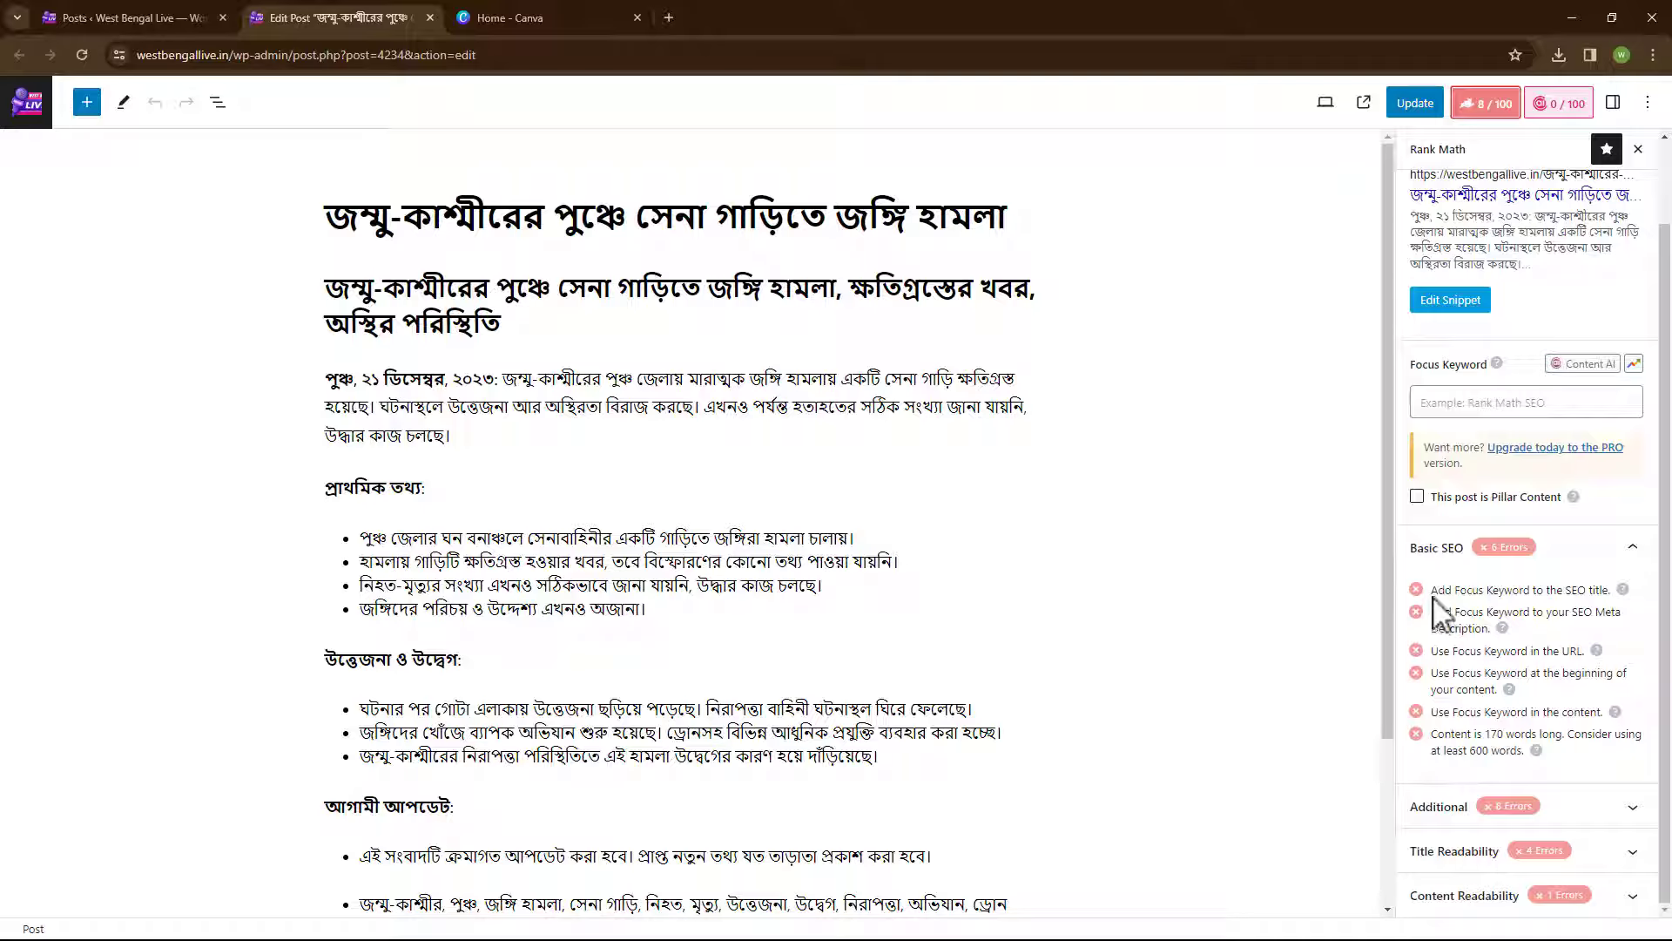
{"action": "left_click_drag", "start_coordinate": [1435, 592], "coordinate": [1587, 599]}
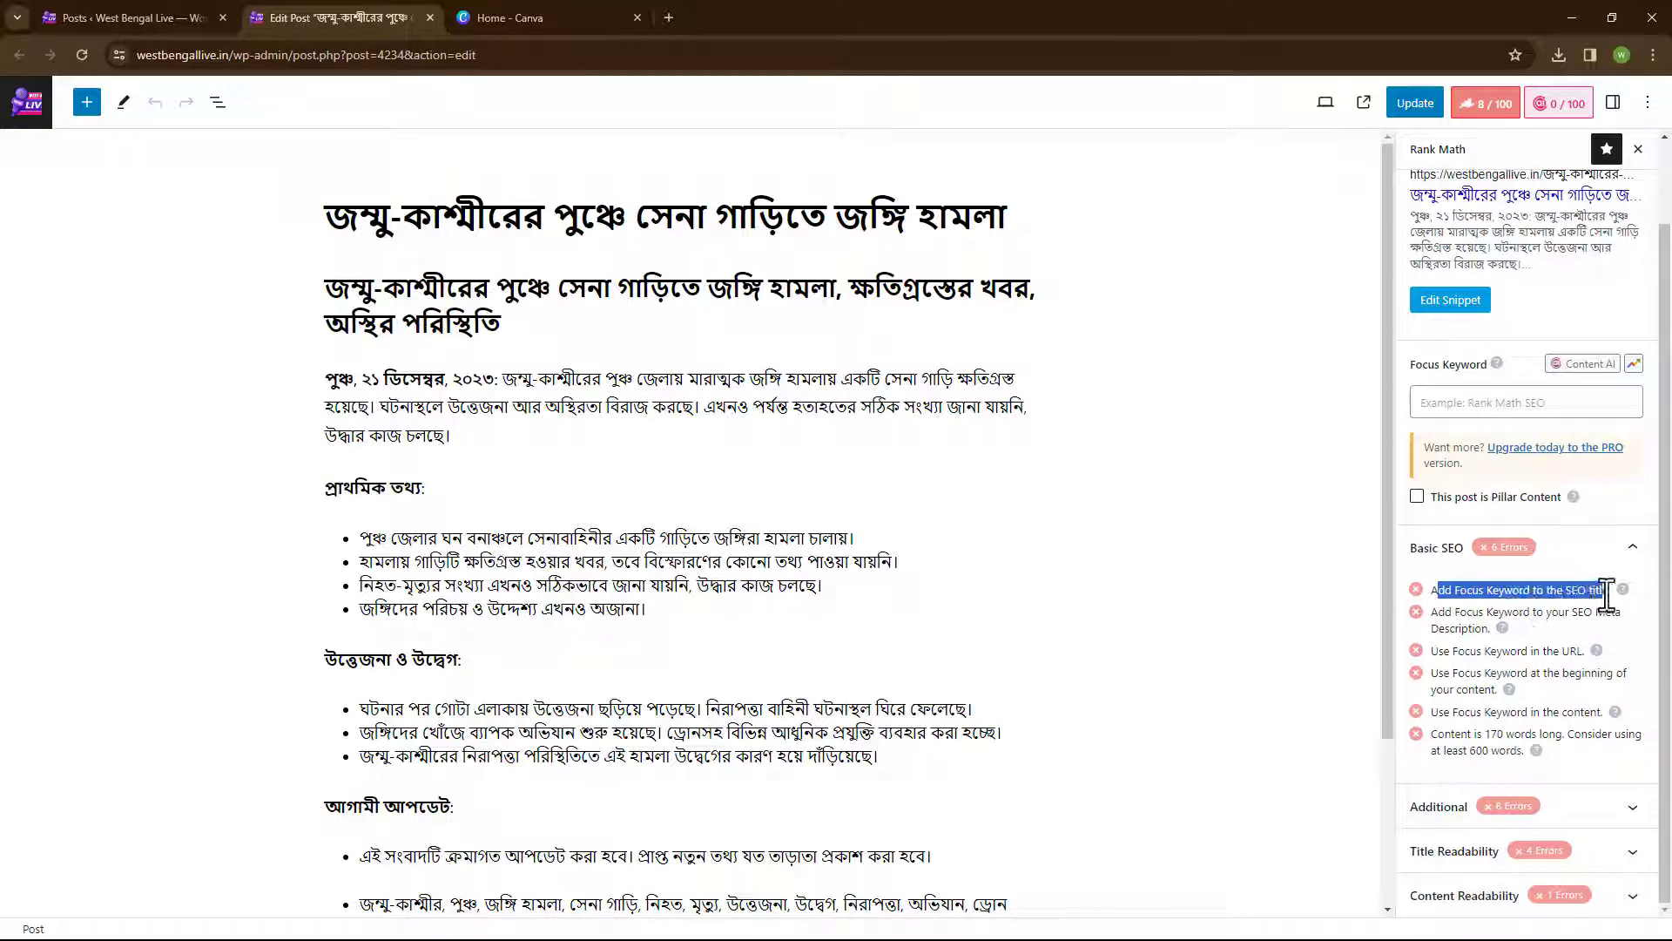
{"action": "left_click", "coordinate": [1485, 594]}
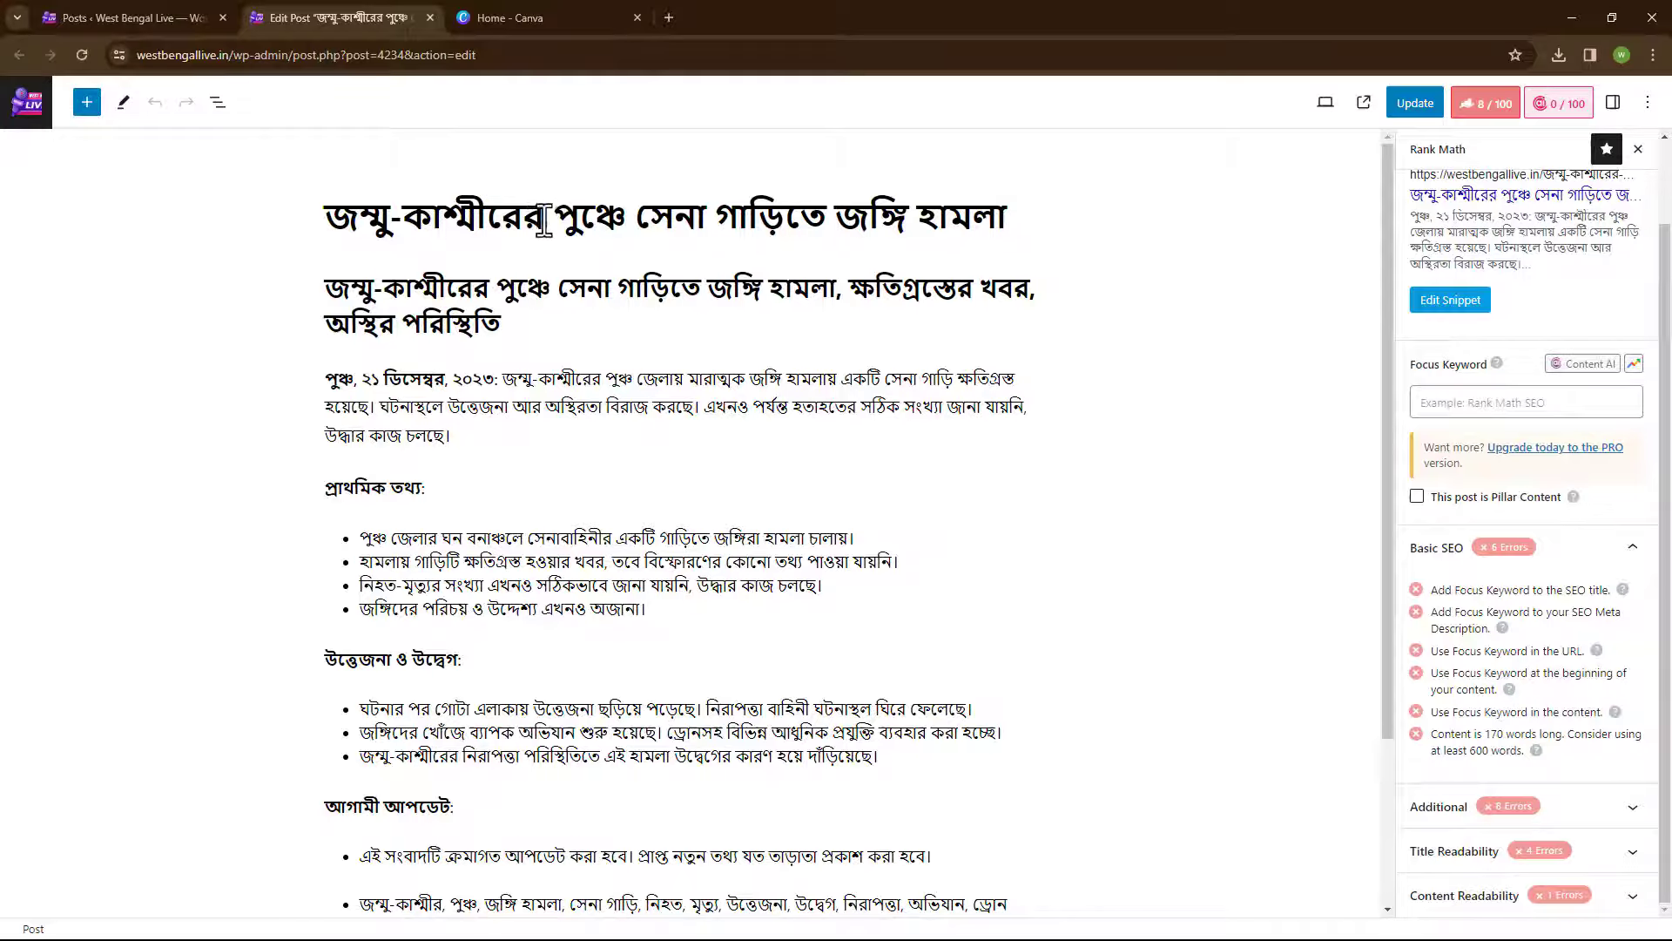
Copy the phrase "জম্মু-কাশ্মীরের" from the post title and add it as the Rank Math focus keyword
{"action": "left_click_drag", "start_coordinate": [544, 220], "coordinate": [339, 211]}
{"action": "key", "text": "ctrl+c"}
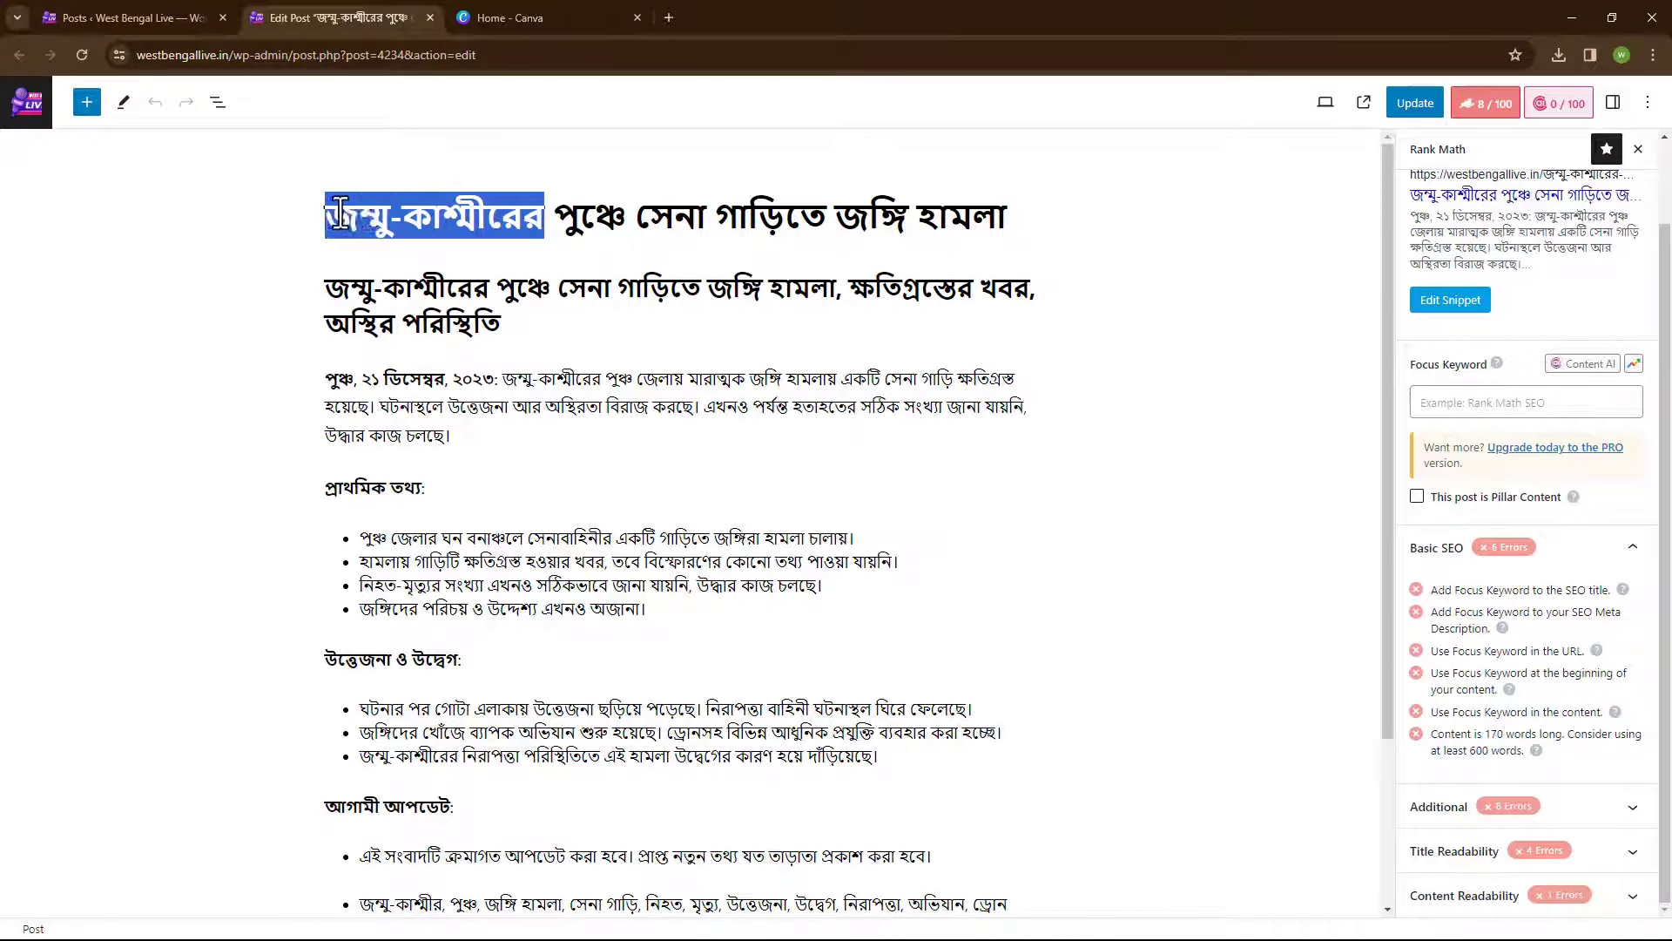
{"action": "left_click", "coordinate": [1448, 404]}
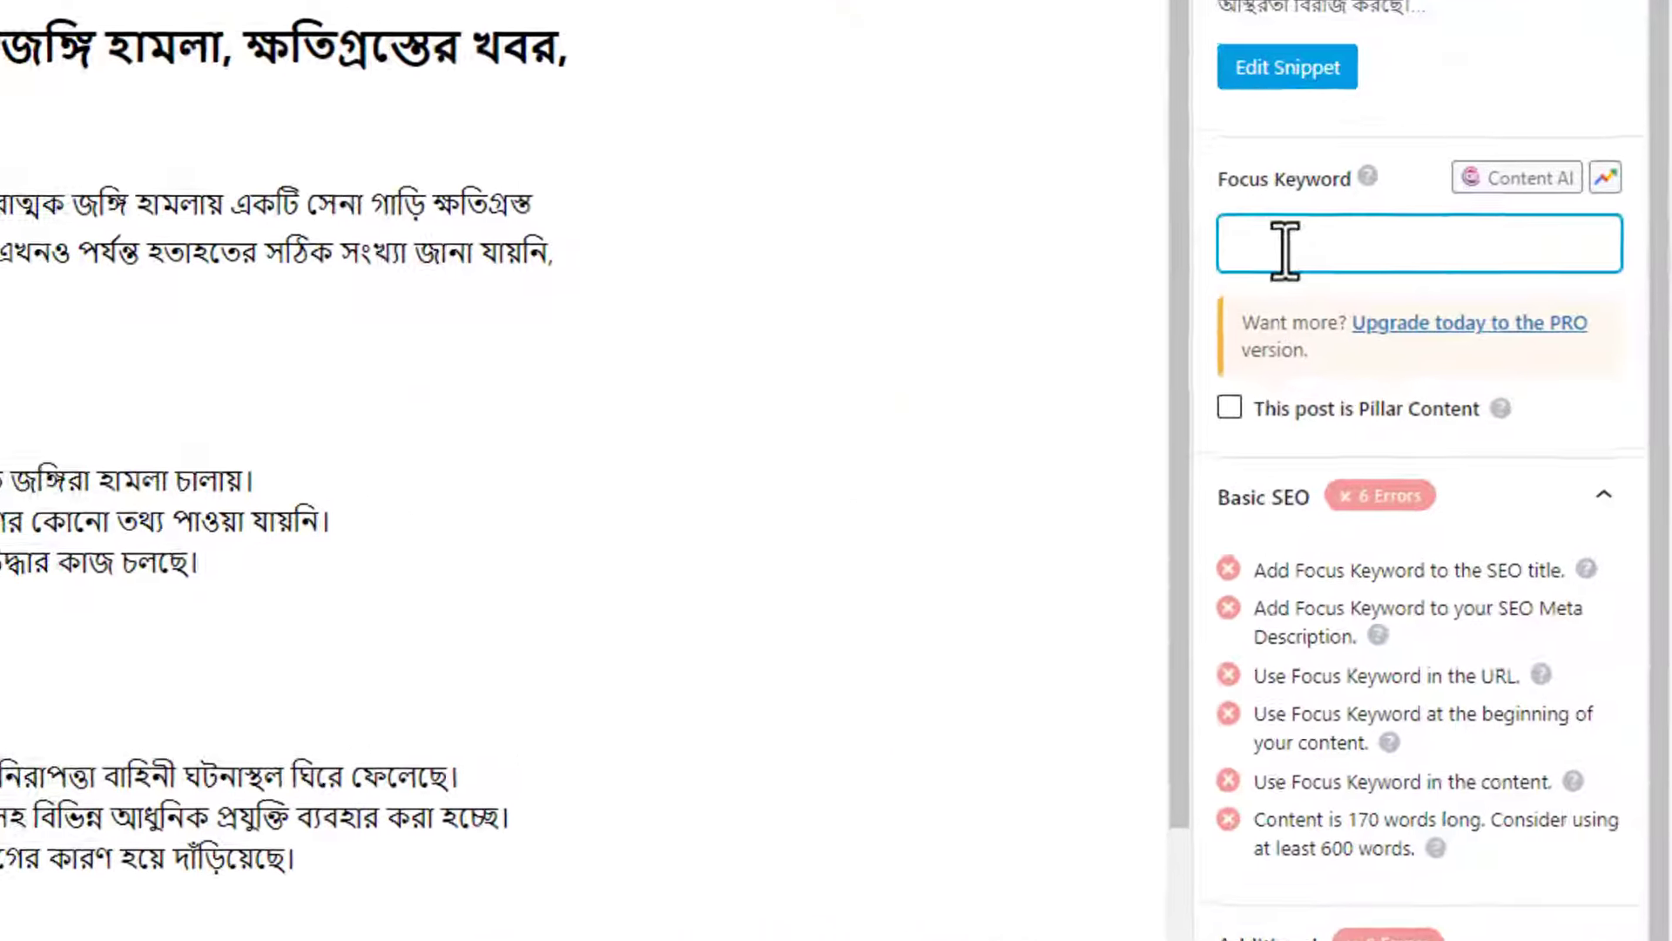
{"action": "key", "text": "ctrl+v"}
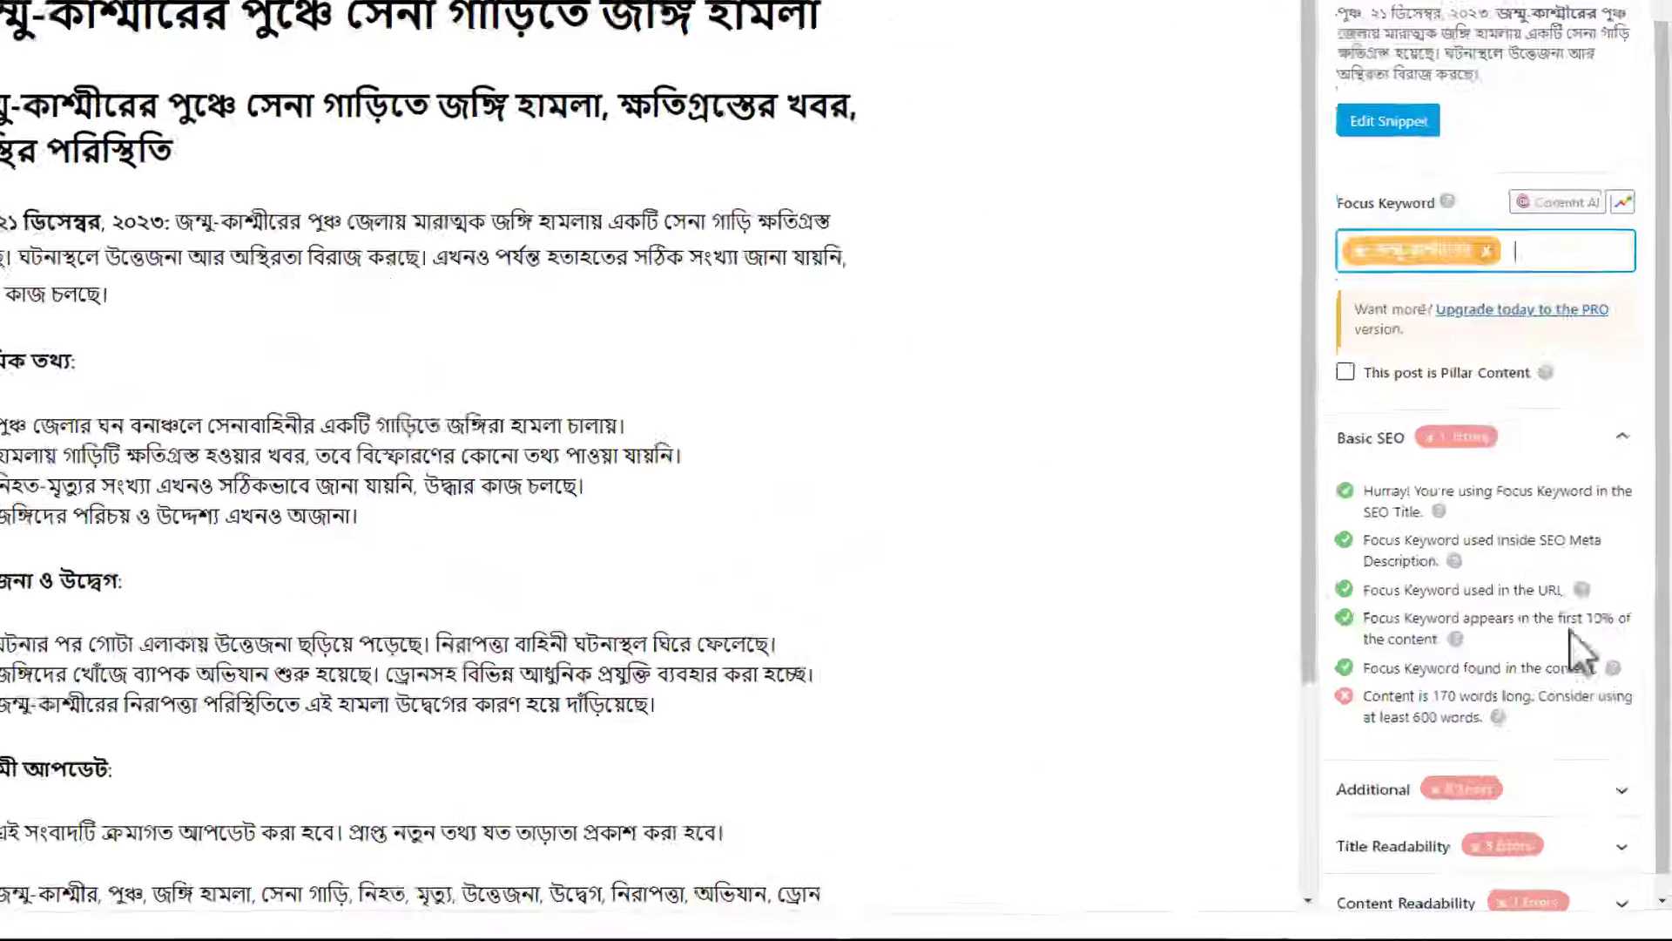
Expand the Additional SEO checks and examine the recommendation on linking out to external resources
{"action": "scroll", "coordinate": [1480, 671], "scroll_direction": "down", "scroll_amount": 1}
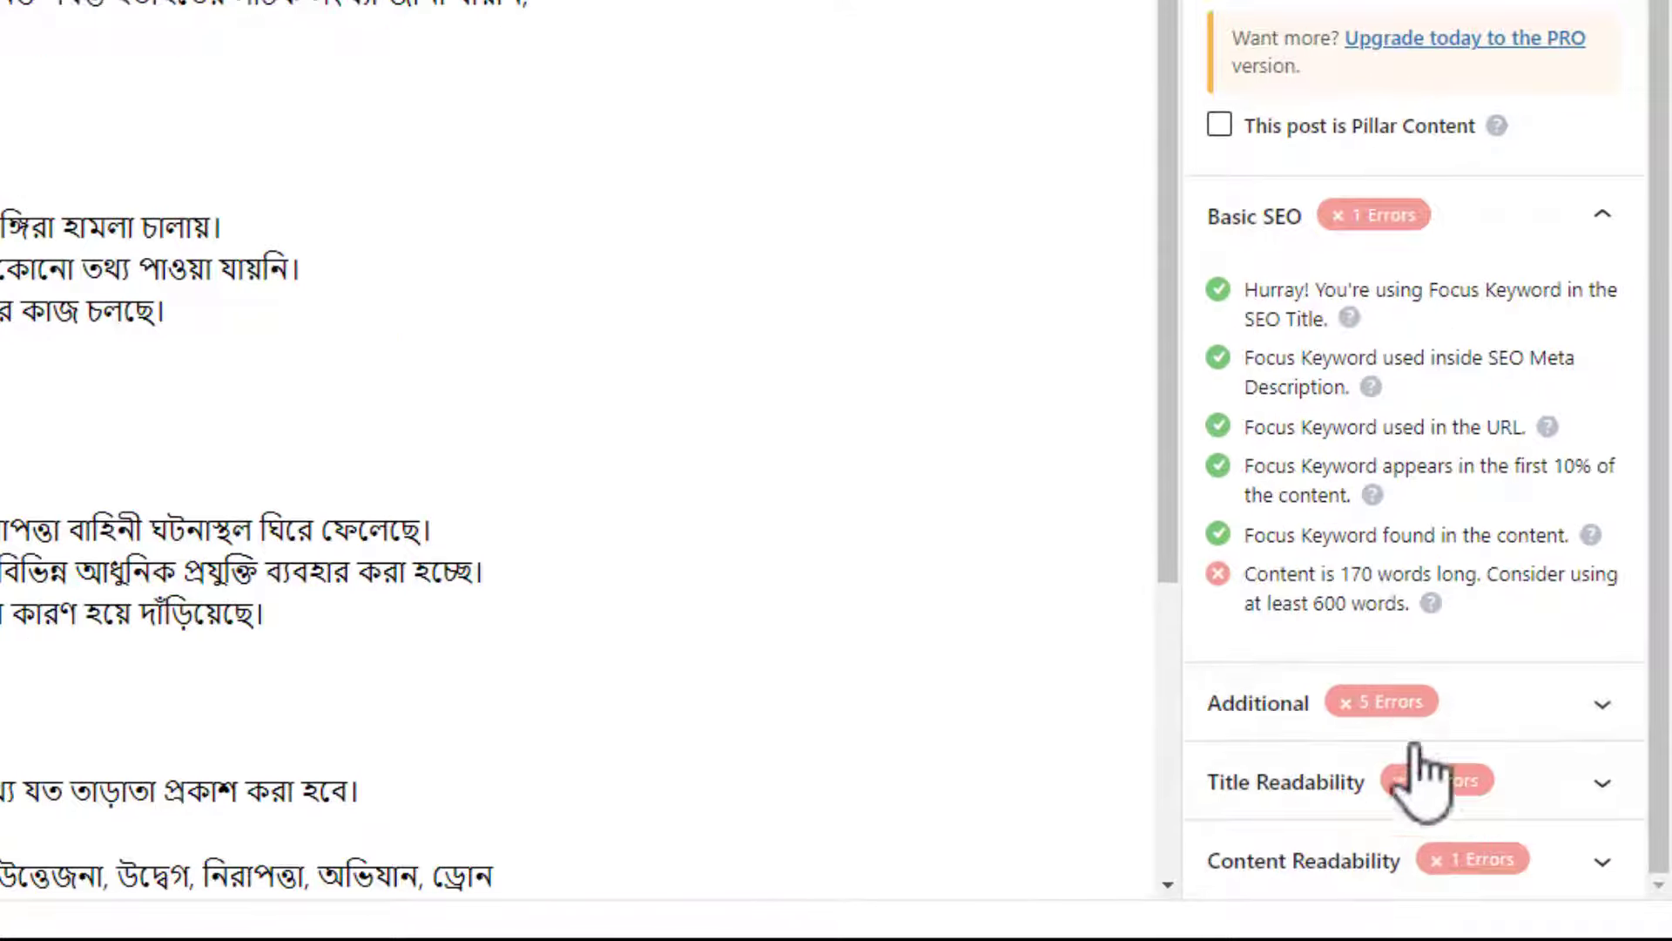
{"action": "left_click", "coordinate": [1446, 707]}
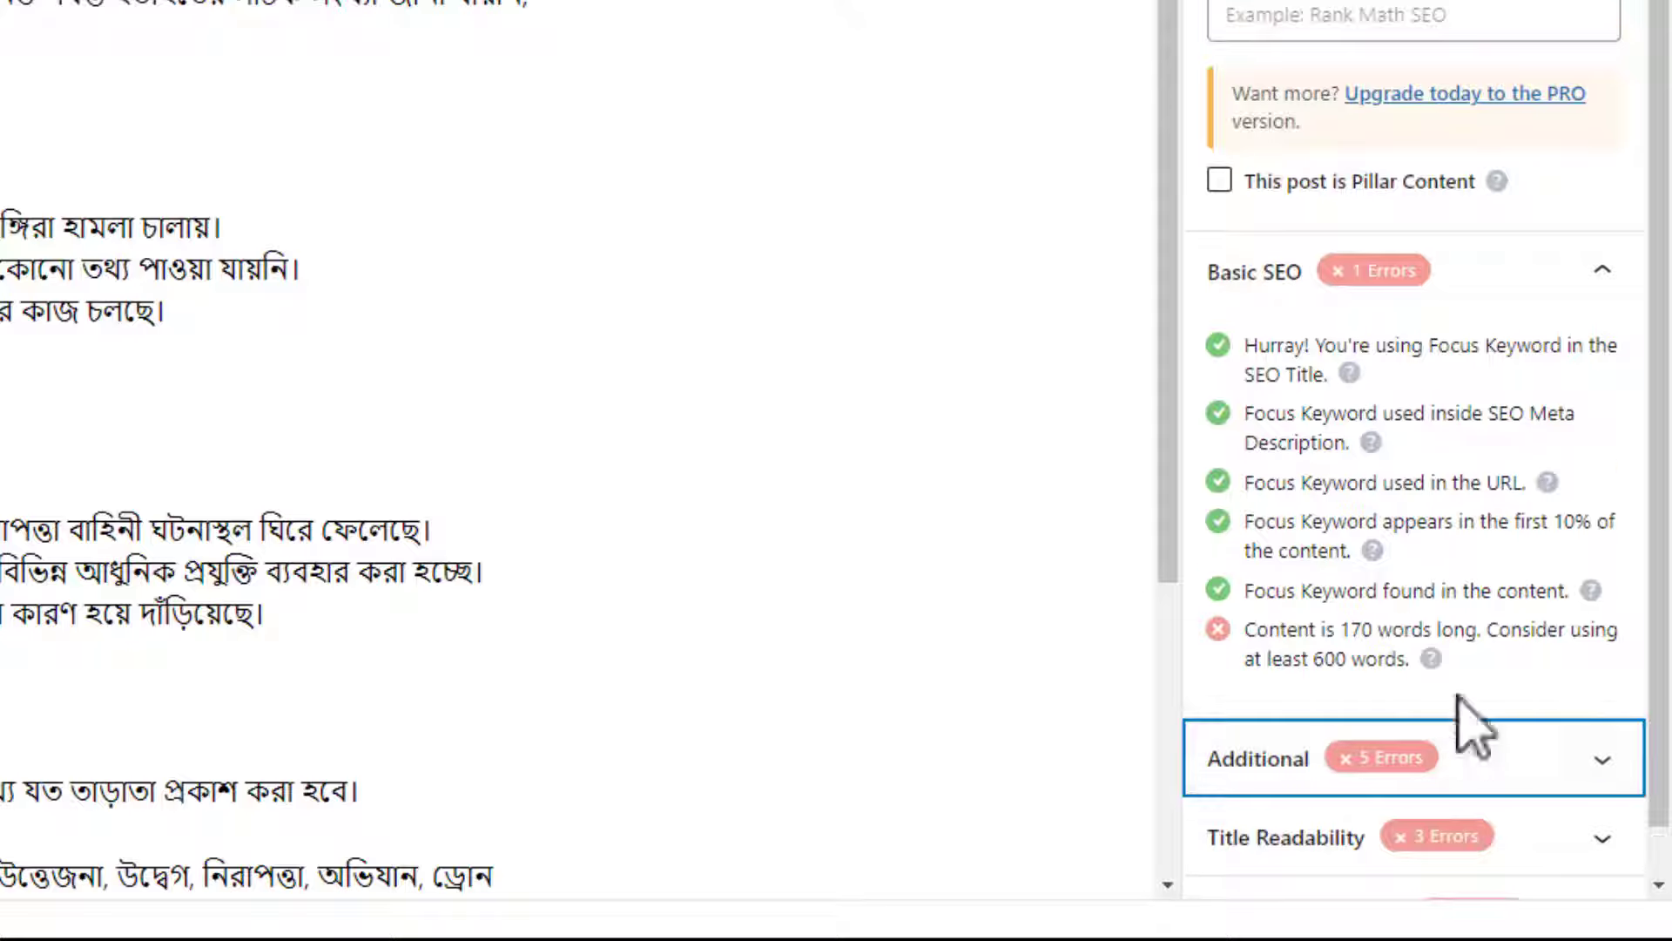
{"action": "scroll", "coordinate": [1393, 470], "scroll_direction": "down", "scroll_amount": 1}
{"action": "left_click", "coordinate": [1540, 740]}
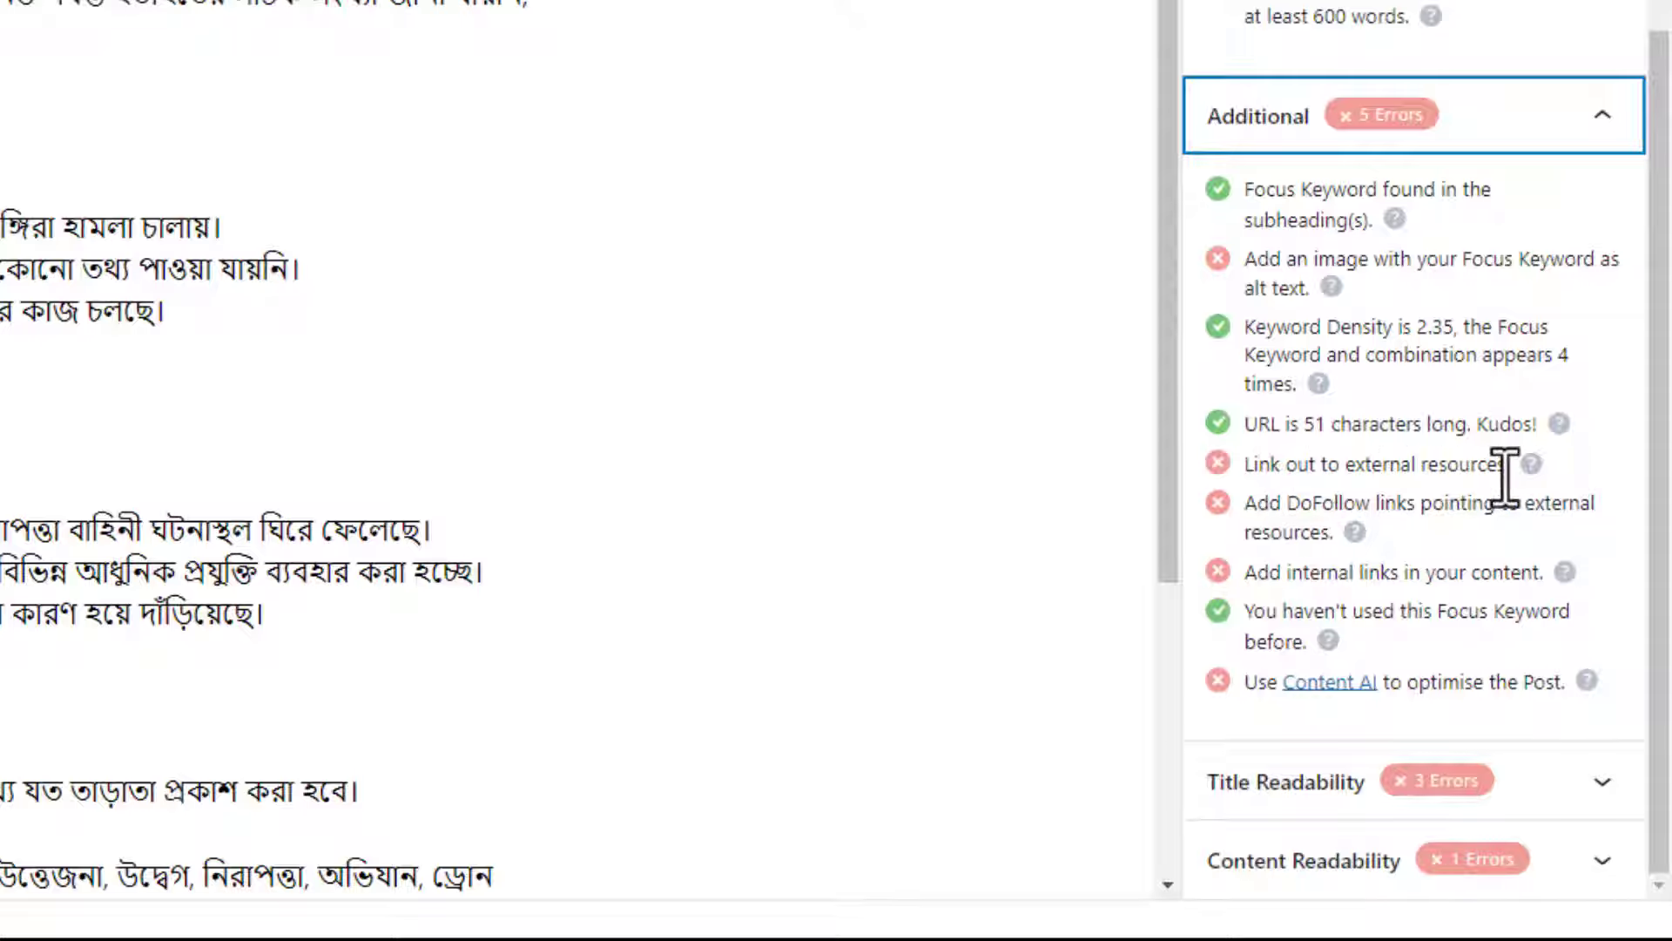
{"action": "left_click_drag", "start_coordinate": [1505, 470], "coordinate": [1254, 466]}
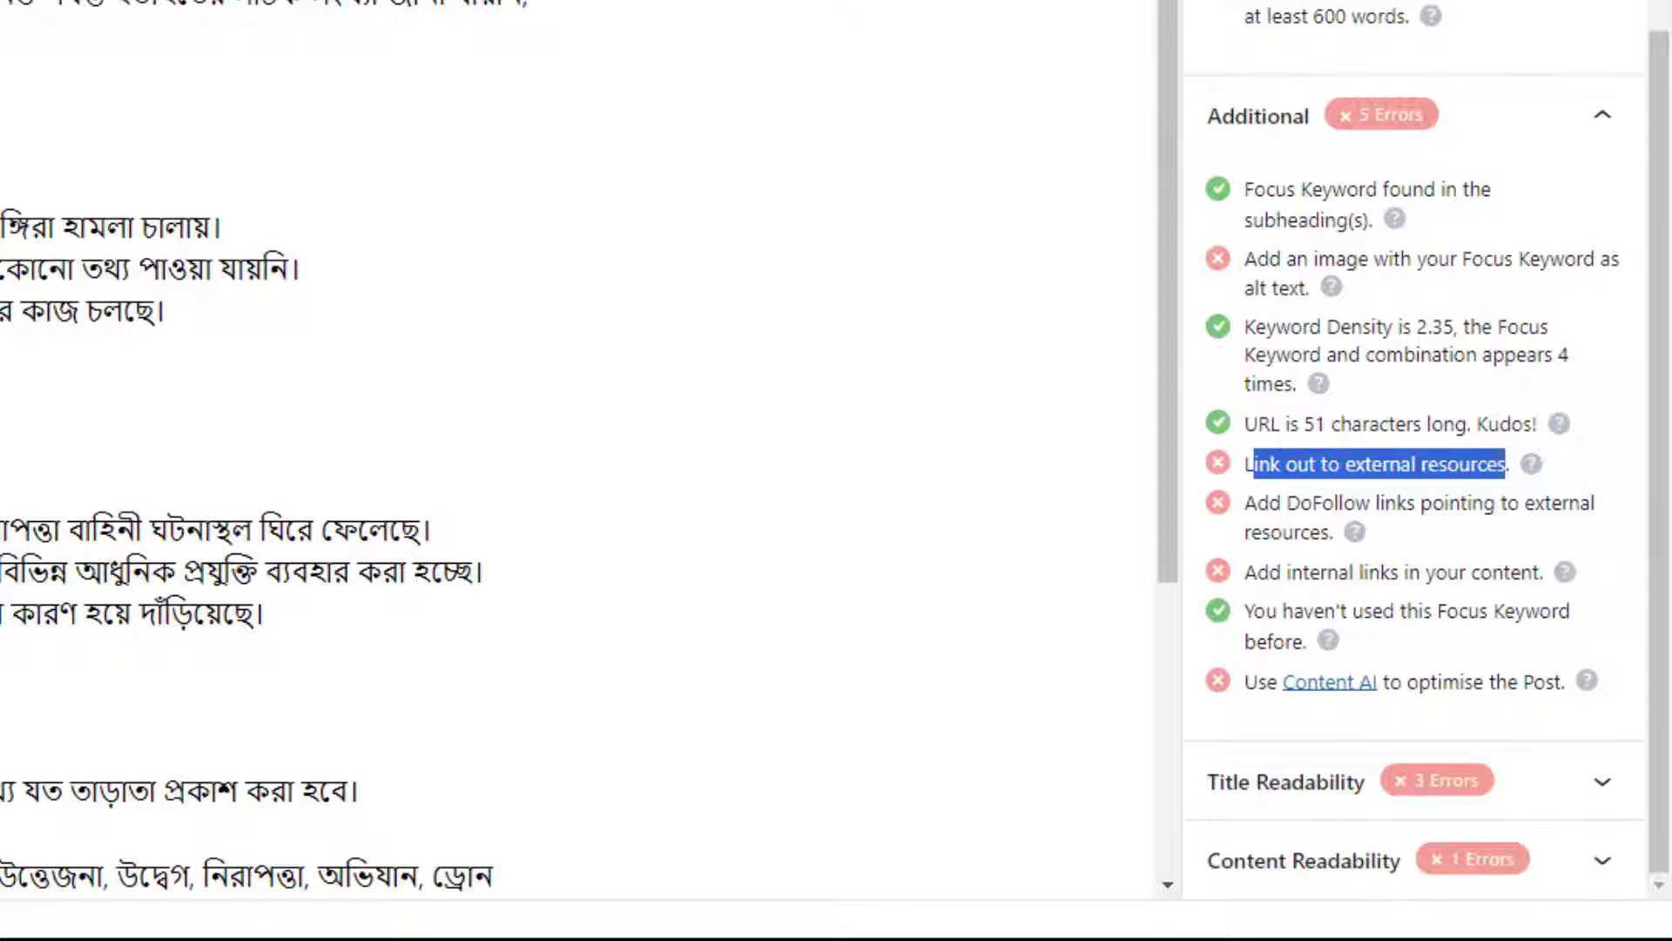
{"action": "left_click", "coordinate": [1255, 466]}
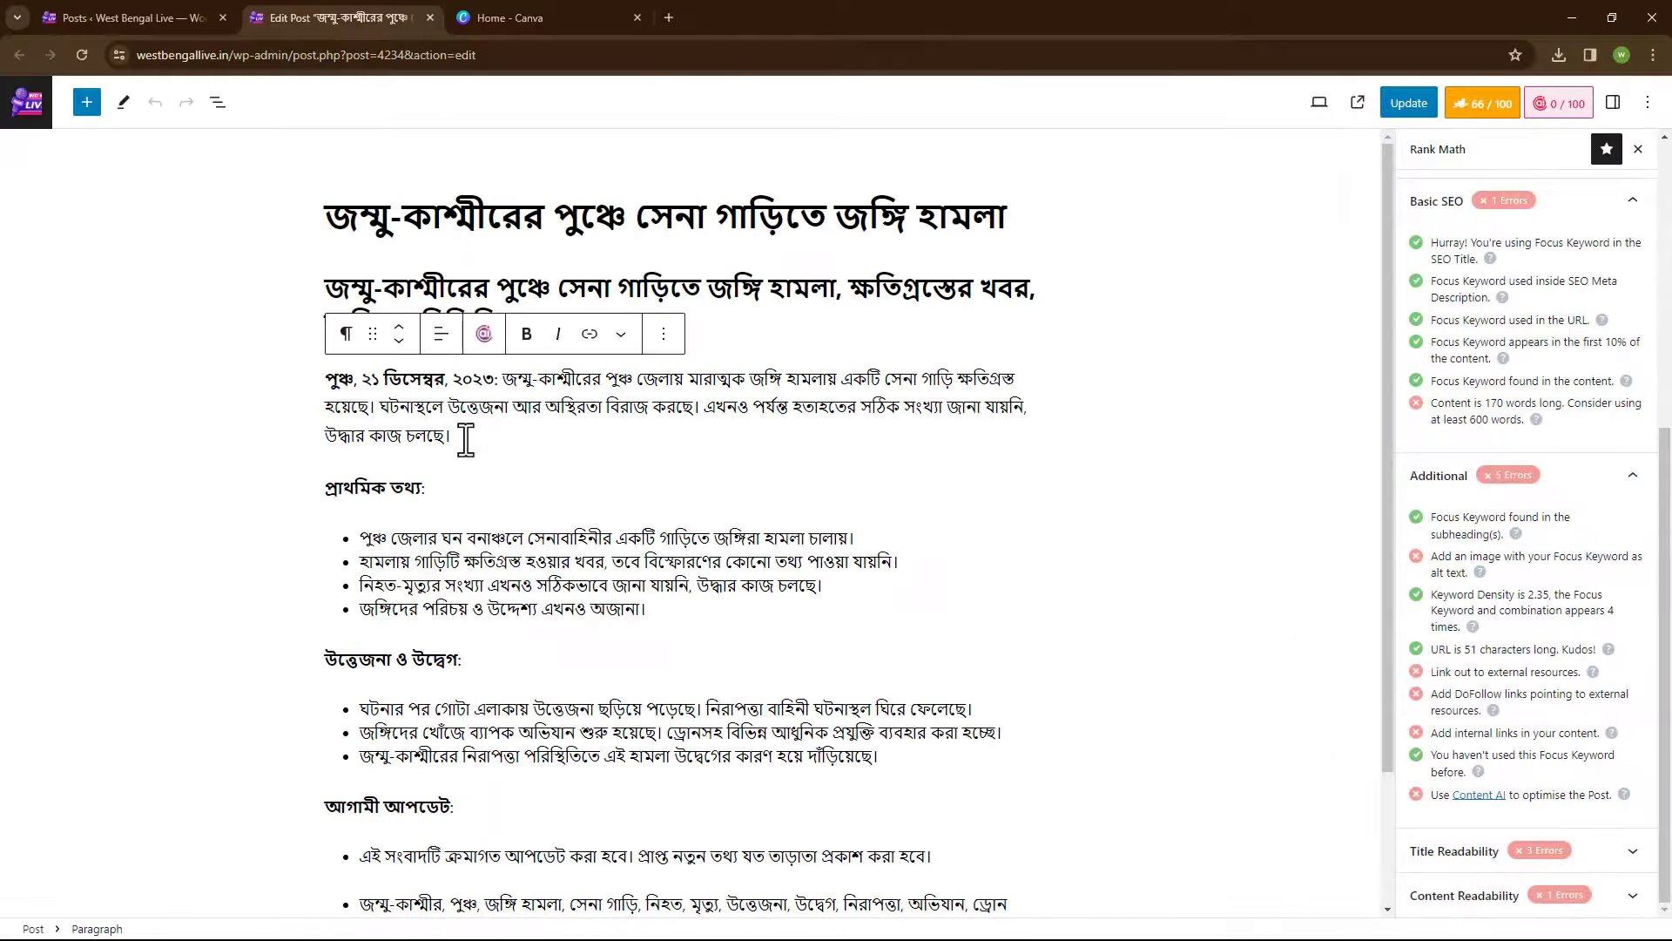
Add a new paragraph "WEBNOOR" below the post's opening paragraph and link its text to webnoor.in
{"action": "type", "text": "WEBNOOR"}
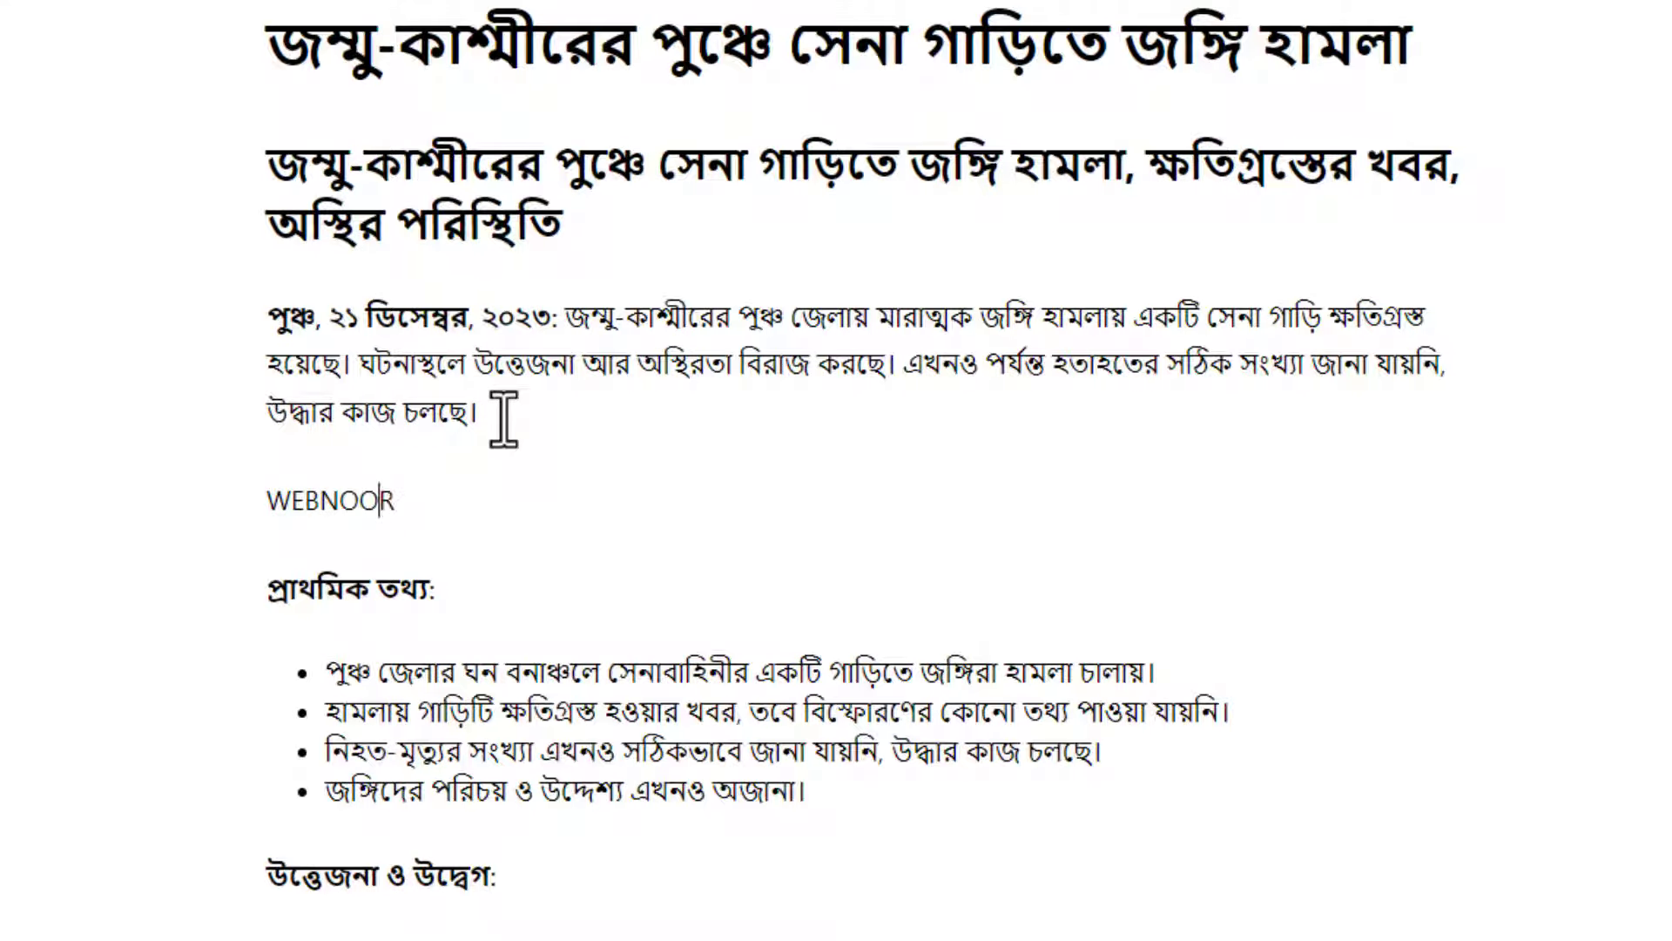
{"action": "key", "text": "shift+Left"}
{"action": "key", "text": "shift+Left"}
{"action": "left_click_drag", "start_coordinate": [433, 511], "coordinate": [265, 519]}
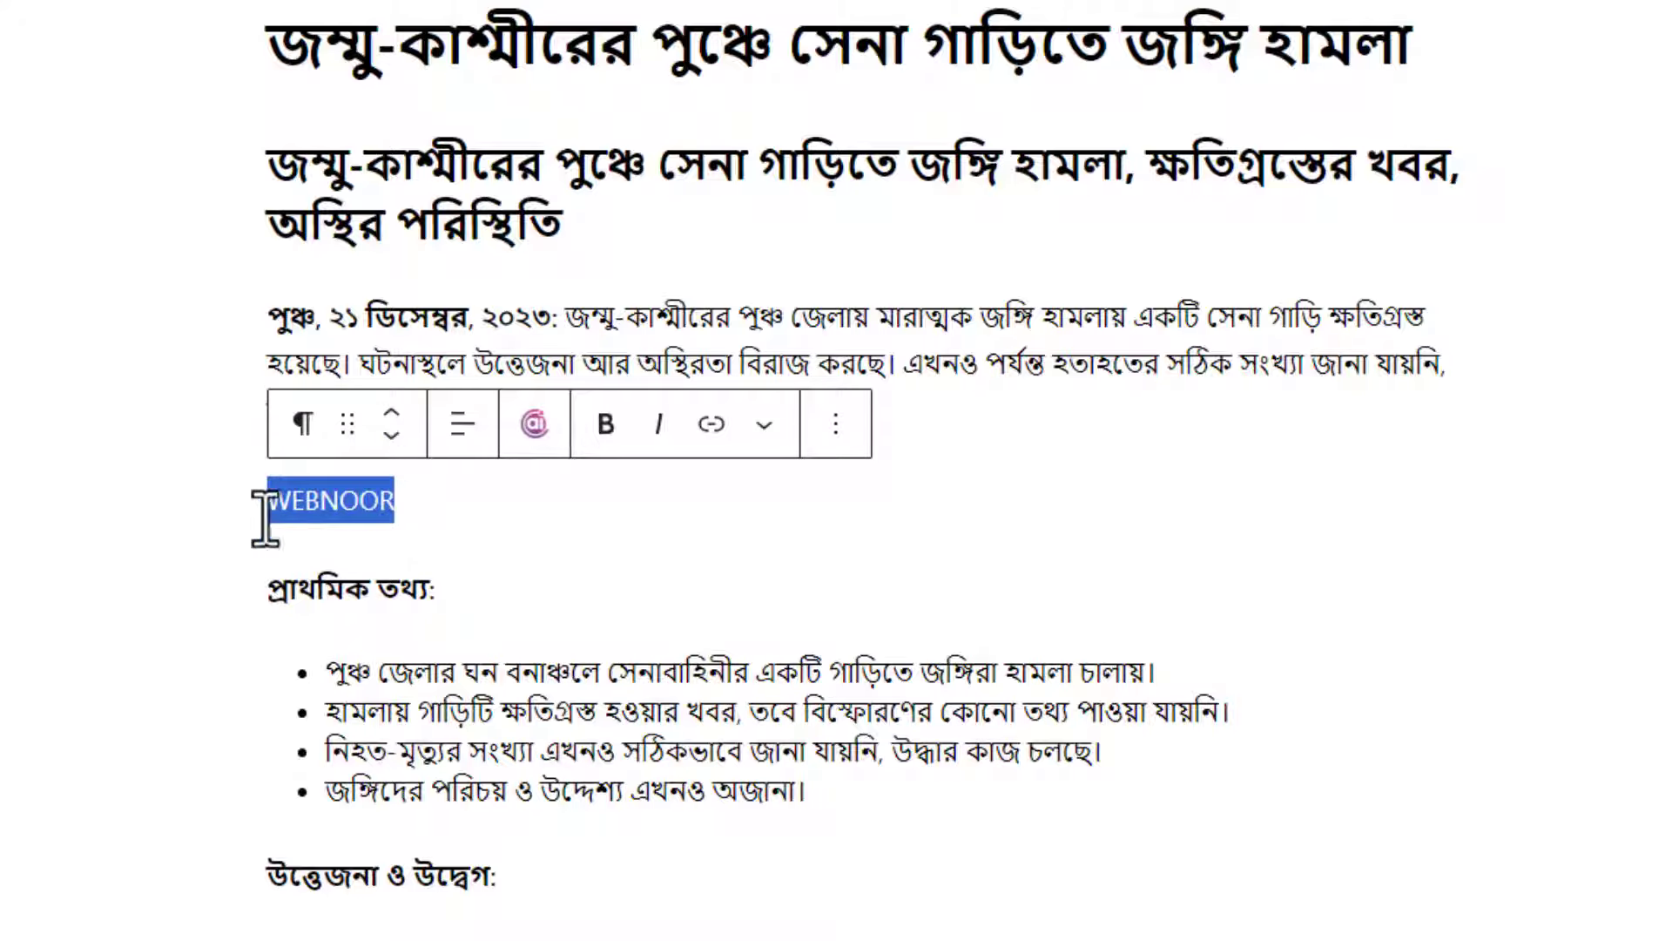
{"action": "left_click", "coordinate": [711, 425]}
{"action": "type", "text": "w"}
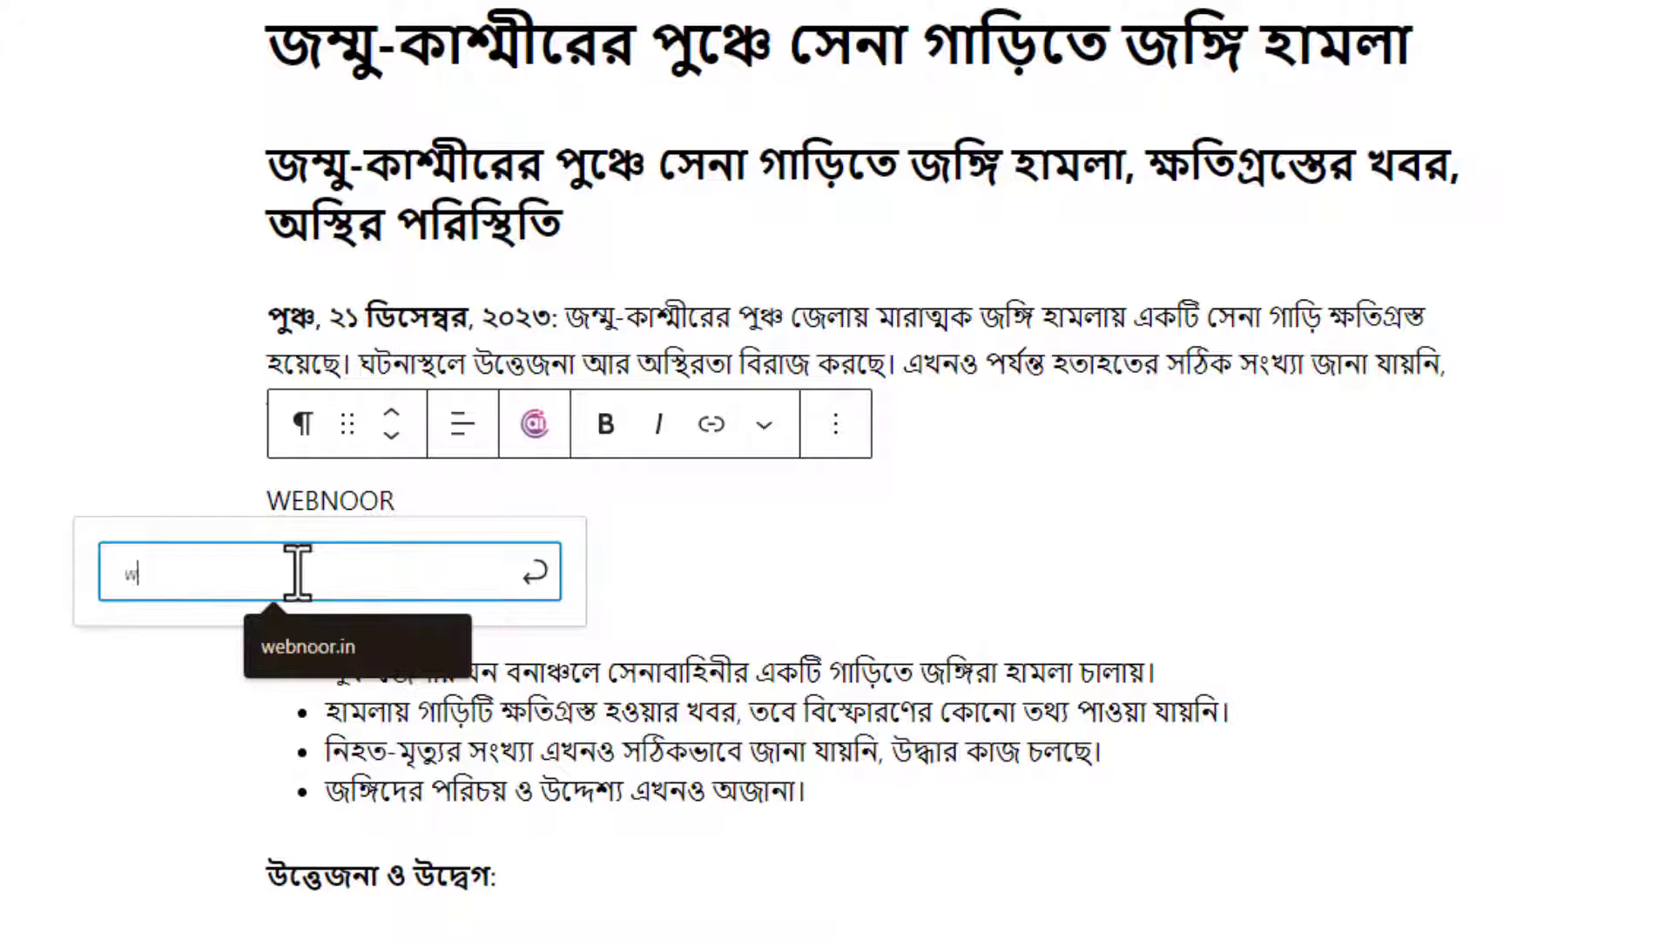
{"action": "type", "text": "ebnoor.in"}
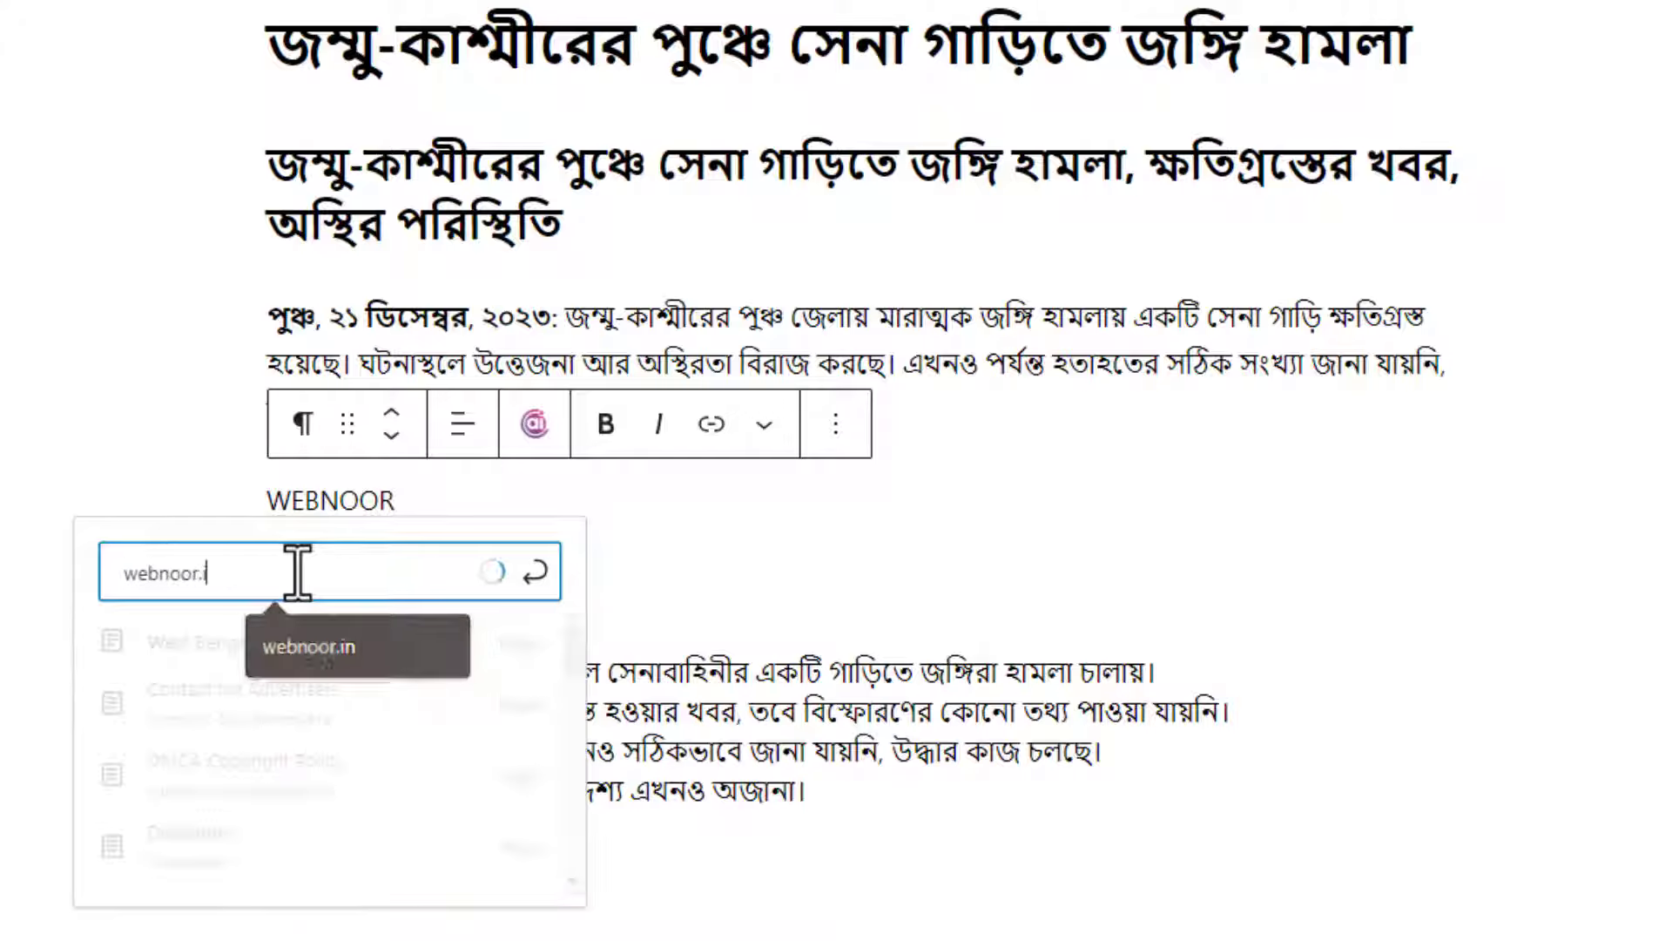
{"action": "left_click", "coordinate": [535, 572]}
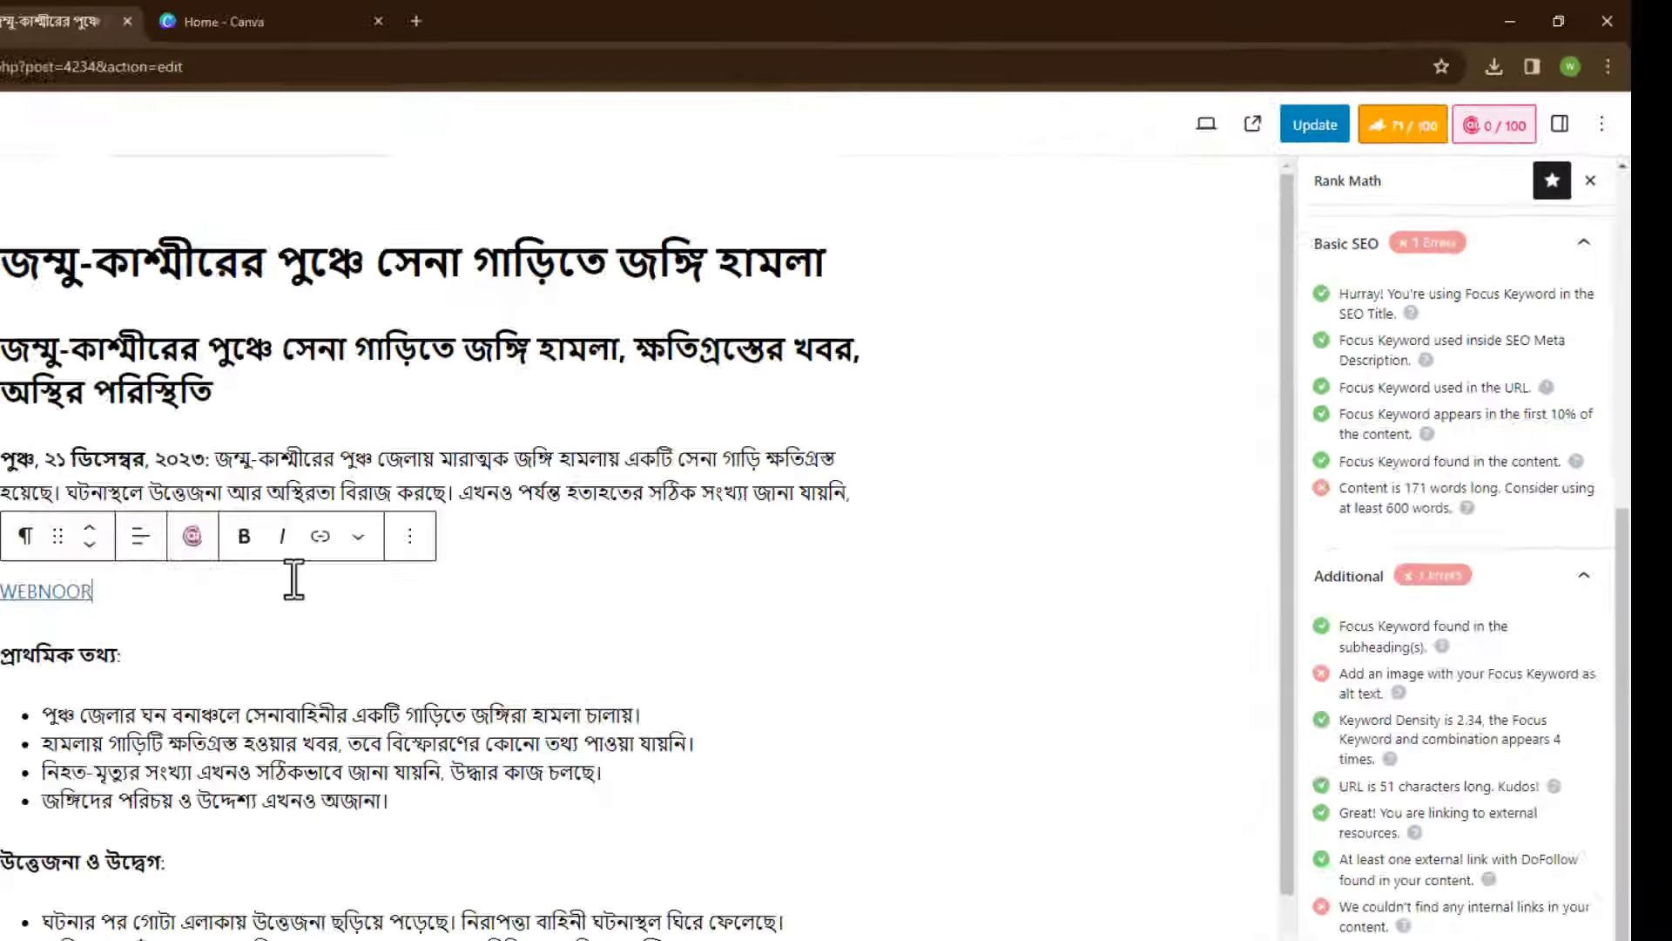
Delete the linked WEBNOOR paragraph from the post
{"action": "left_click", "coordinate": [662, 442]}
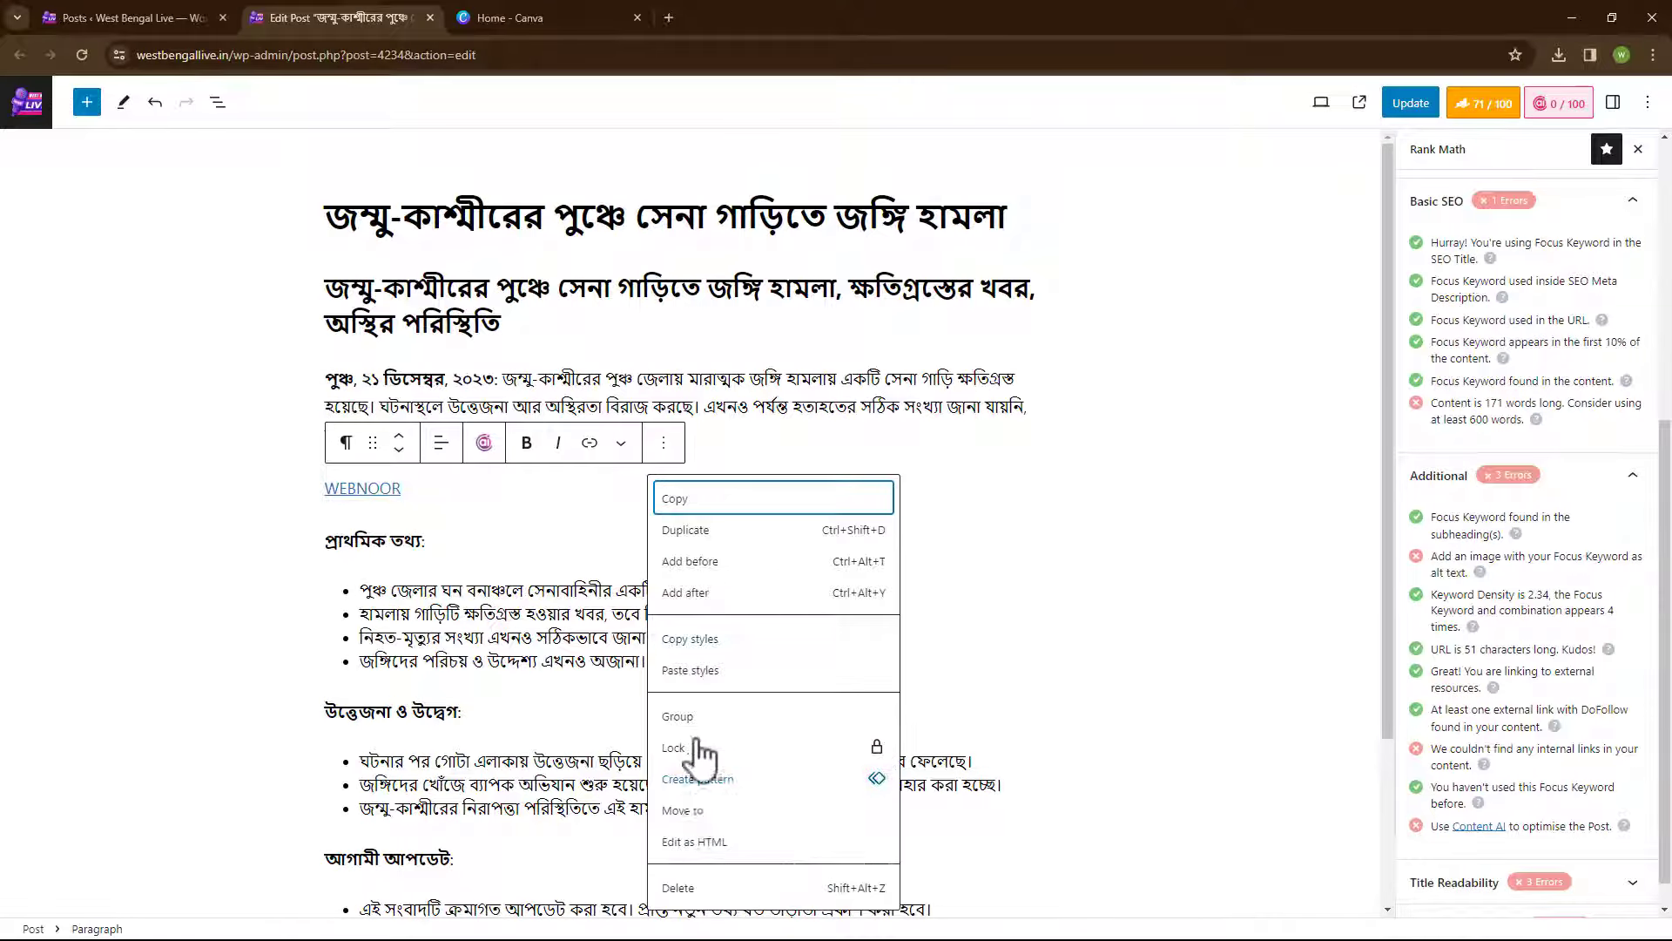
{"action": "left_click", "coordinate": [688, 895]}
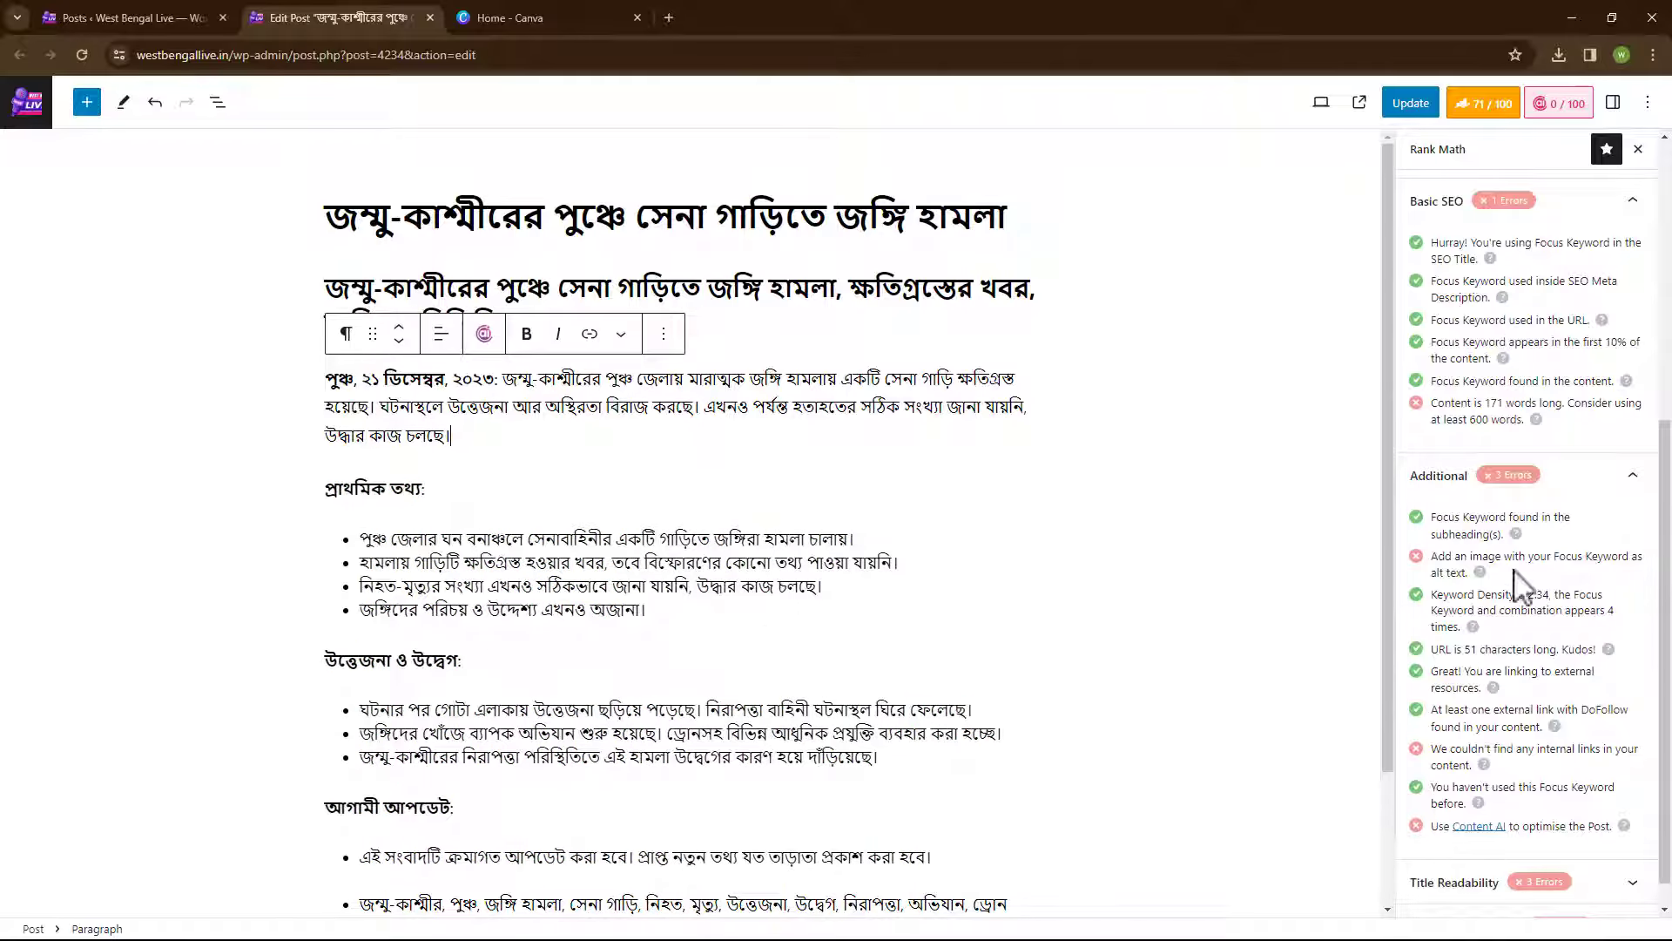
Collapse the Additional and Basic SEO checks and open the snippet editor for the post
{"action": "left_click", "coordinate": [1589, 481]}
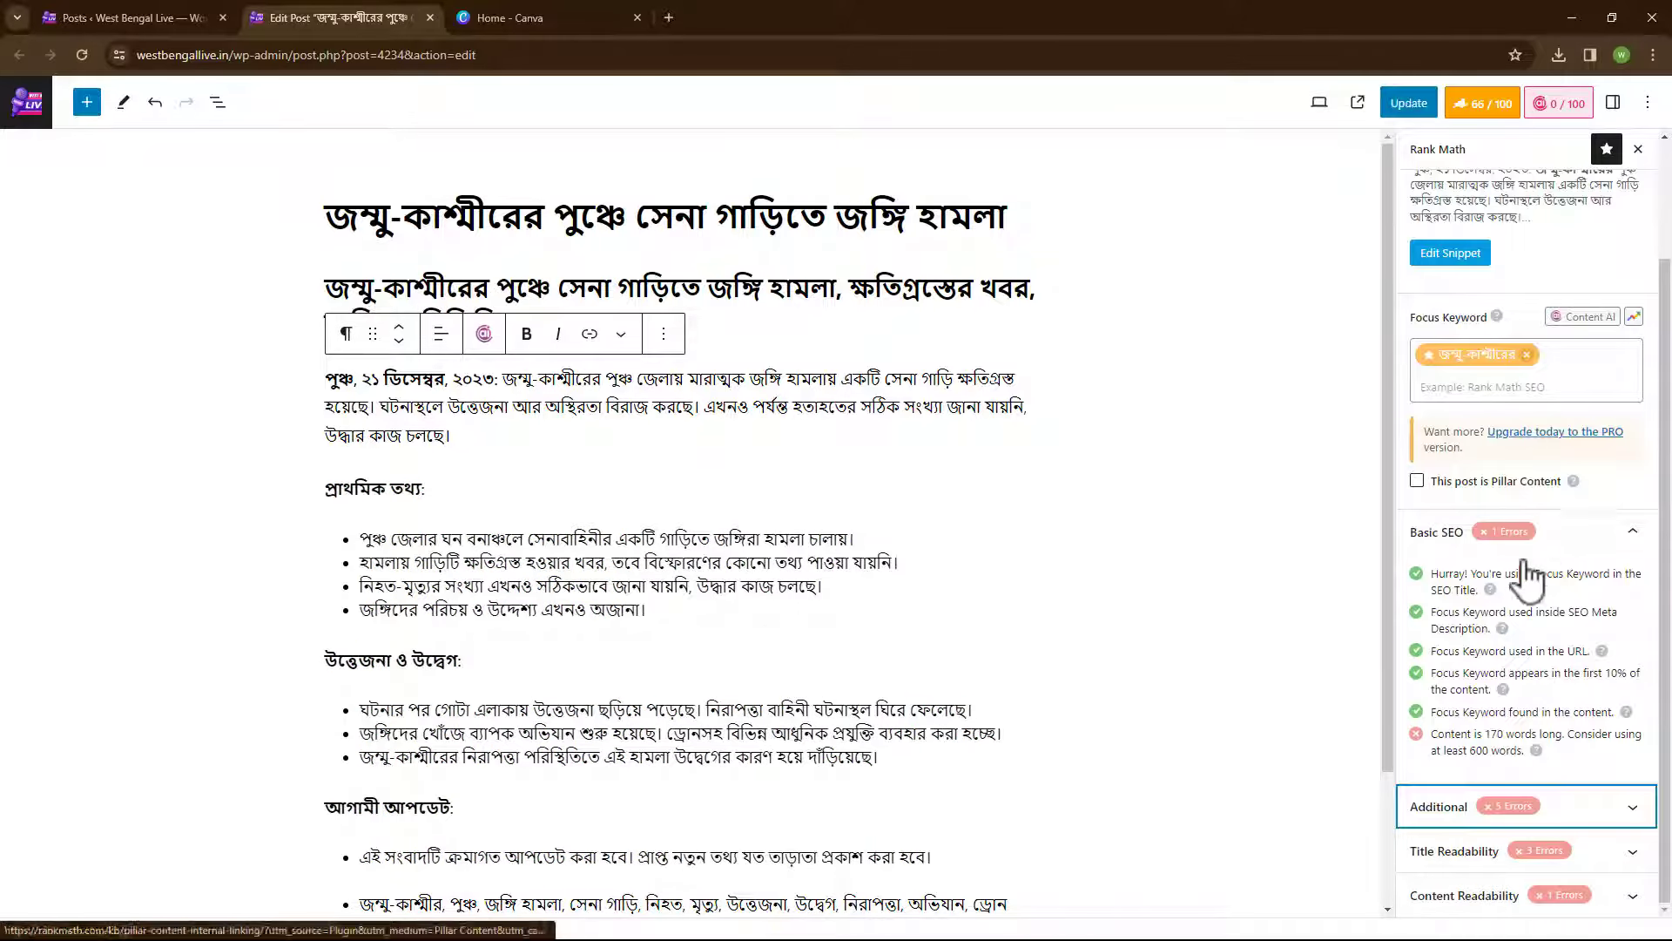
{"action": "left_click", "coordinate": [1624, 544]}
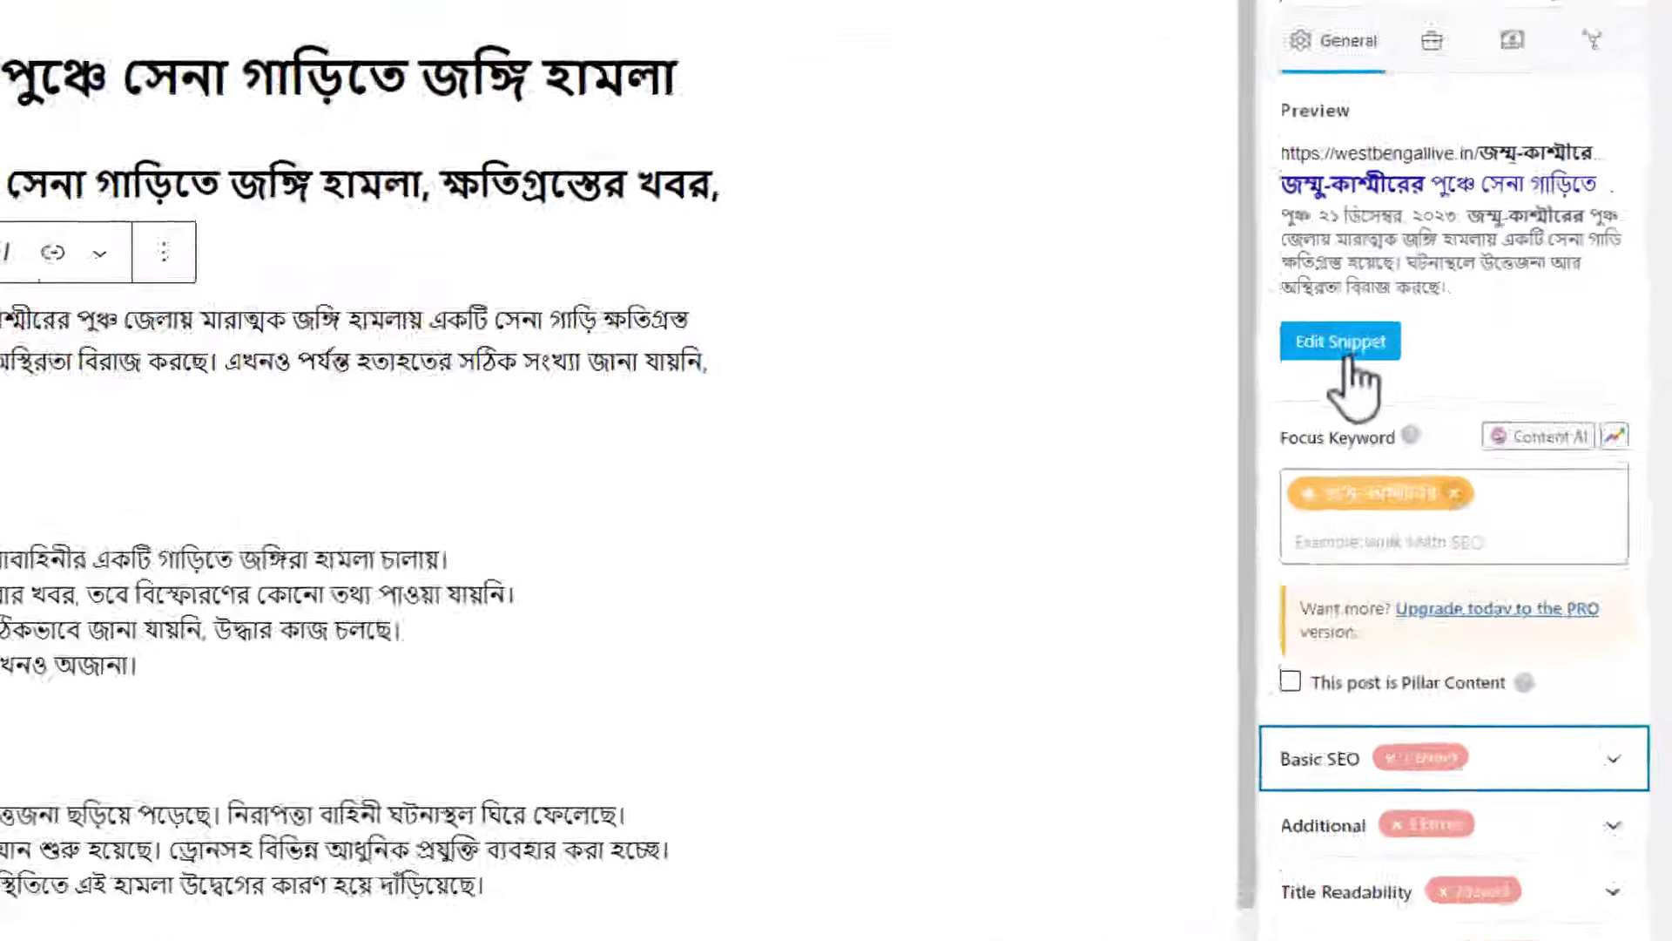
{"action": "left_click", "coordinate": [1472, 396]}
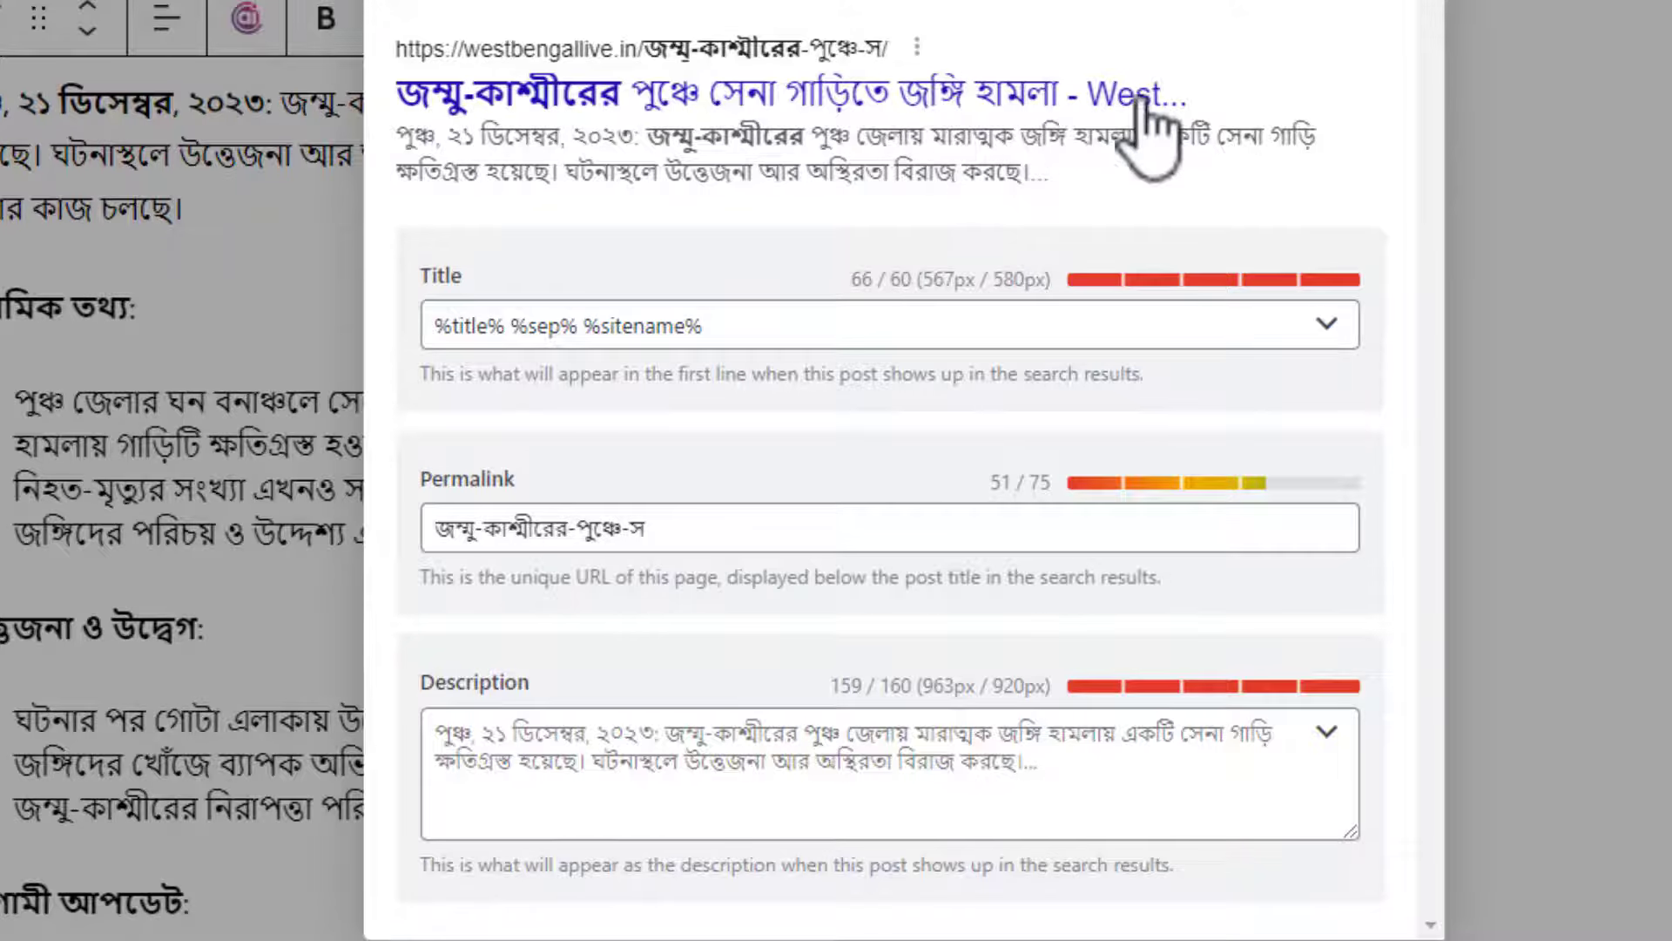
Remove the %sitename% variable from the snippet's SEO title, leaving "%title% %sep%"
{"action": "left_click", "coordinate": [799, 326]}
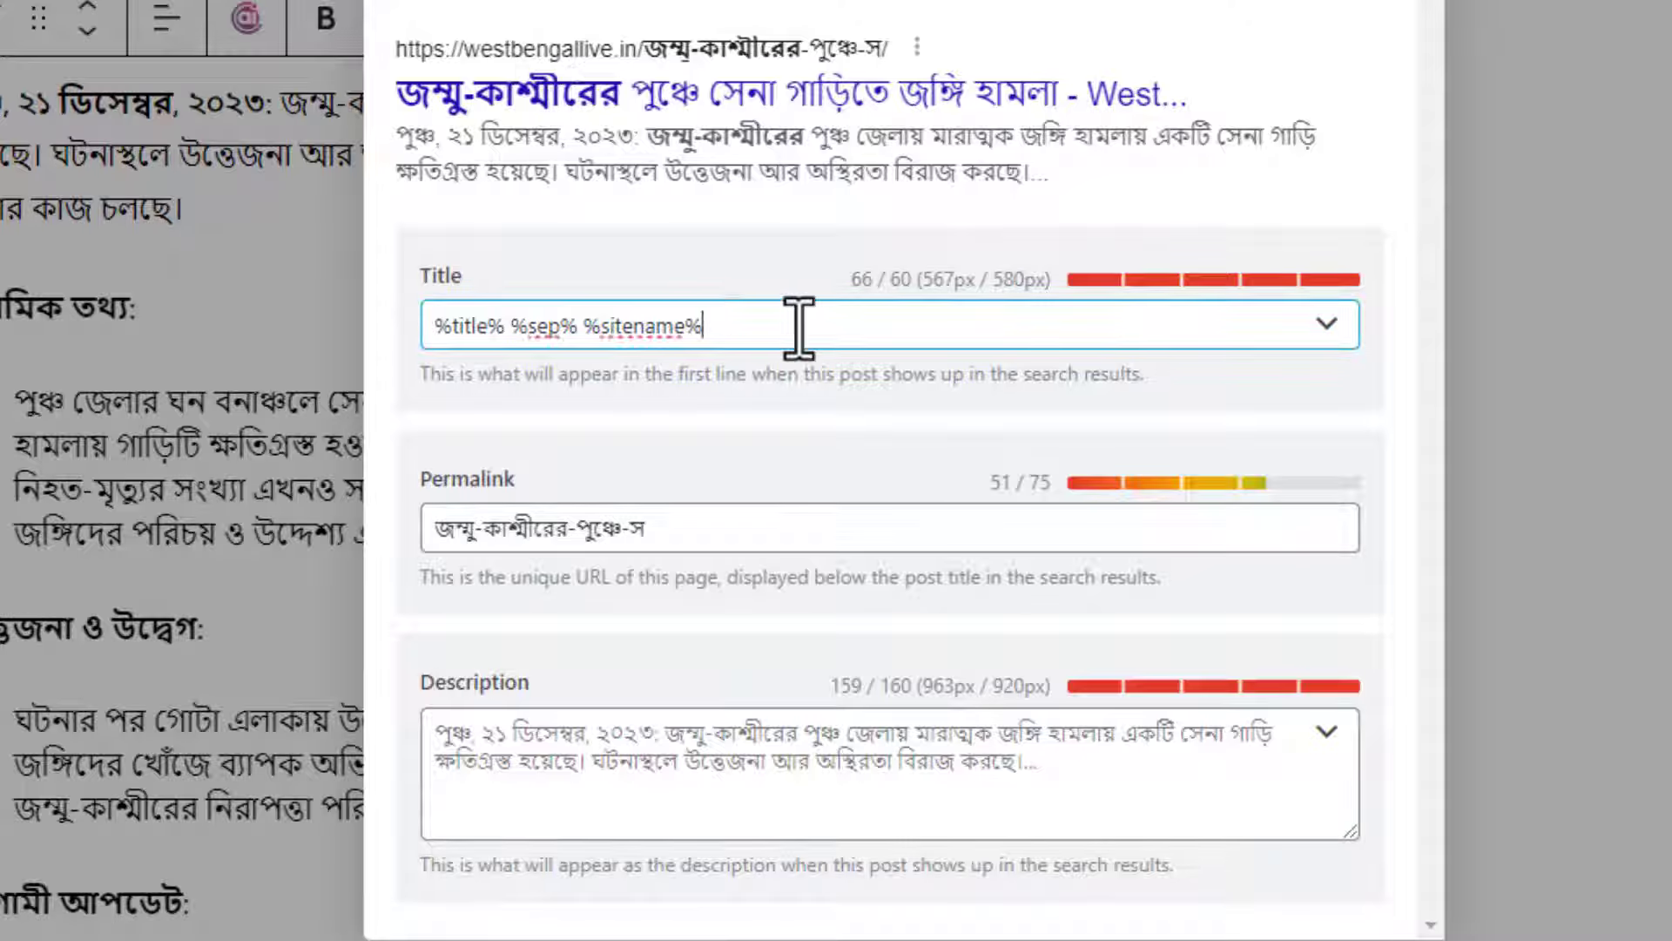
{"action": "key", "text": "BackSpace"}
{"action": "key", "text": "BackSpace"}
{"action": "key", "text": "BackSpace"}
{"action": "key", "text": "BackSpace"}
{"action": "key", "text": "BackSpace"}
{"action": "key", "text": "BackSpace"}
{"action": "key", "text": "BackSpace"}
{"action": "key", "text": "BackSpace"}
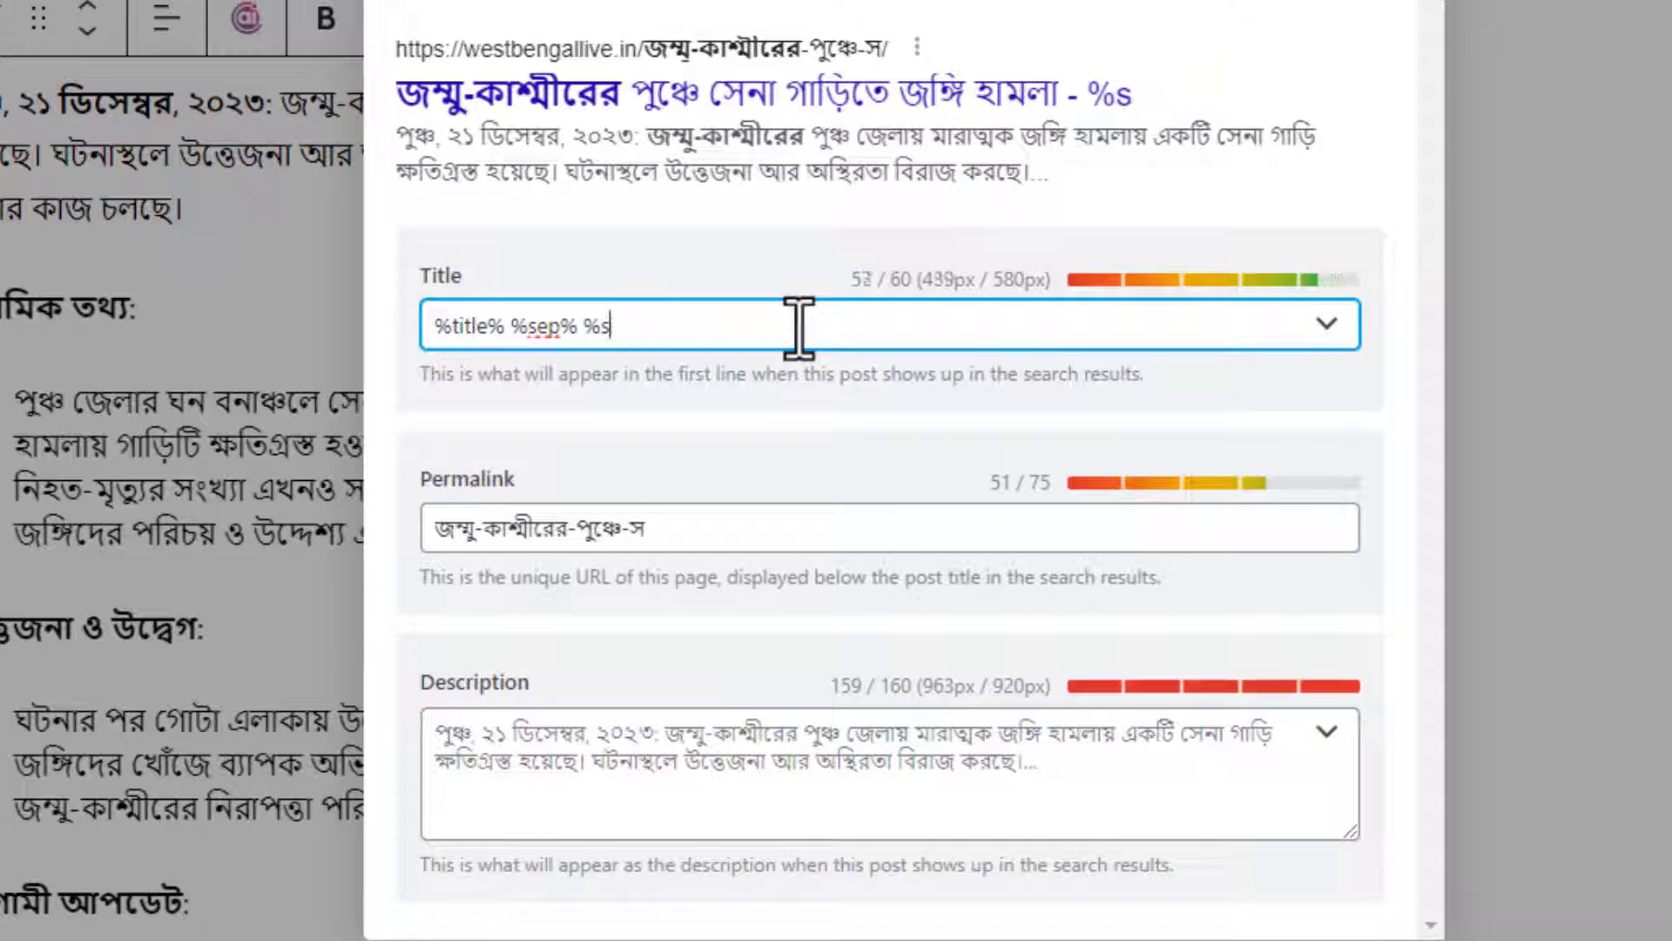
{"action": "key", "text": "BackSpace"}
{"action": "key", "text": "BackSpace"}
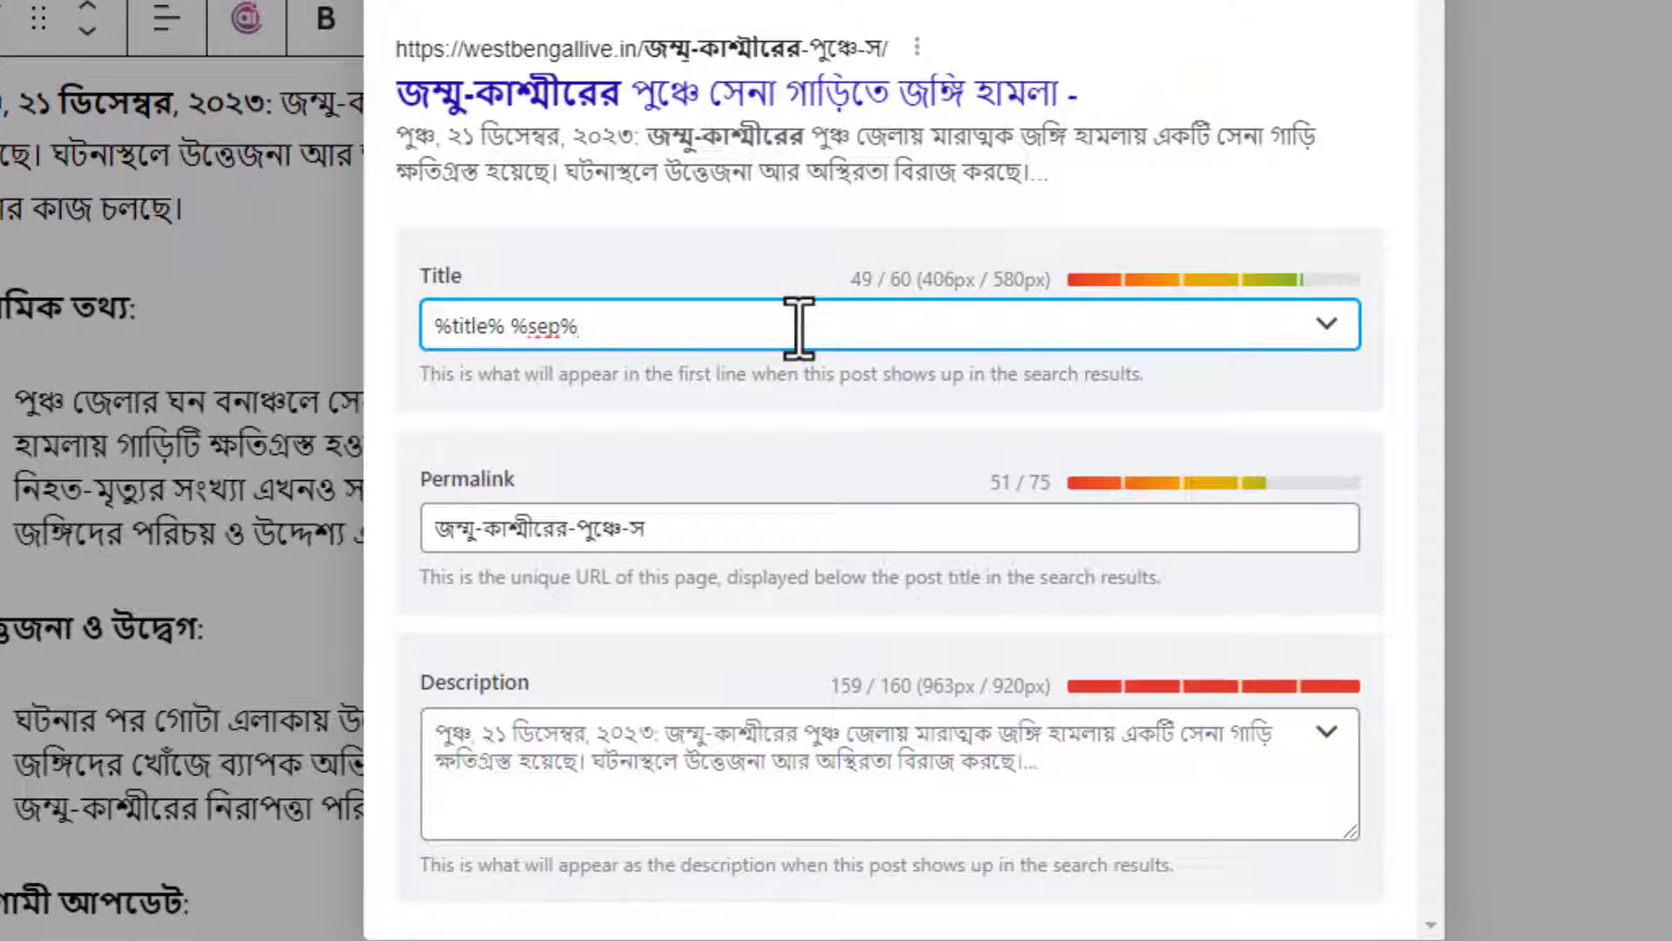
Examine the post's Bengali permalink in the snippet editor and close the editor
{"action": "left_click", "coordinate": [695, 529]}
{"action": "left_click_drag", "start_coordinate": [694, 529], "coordinate": [449, 533]}
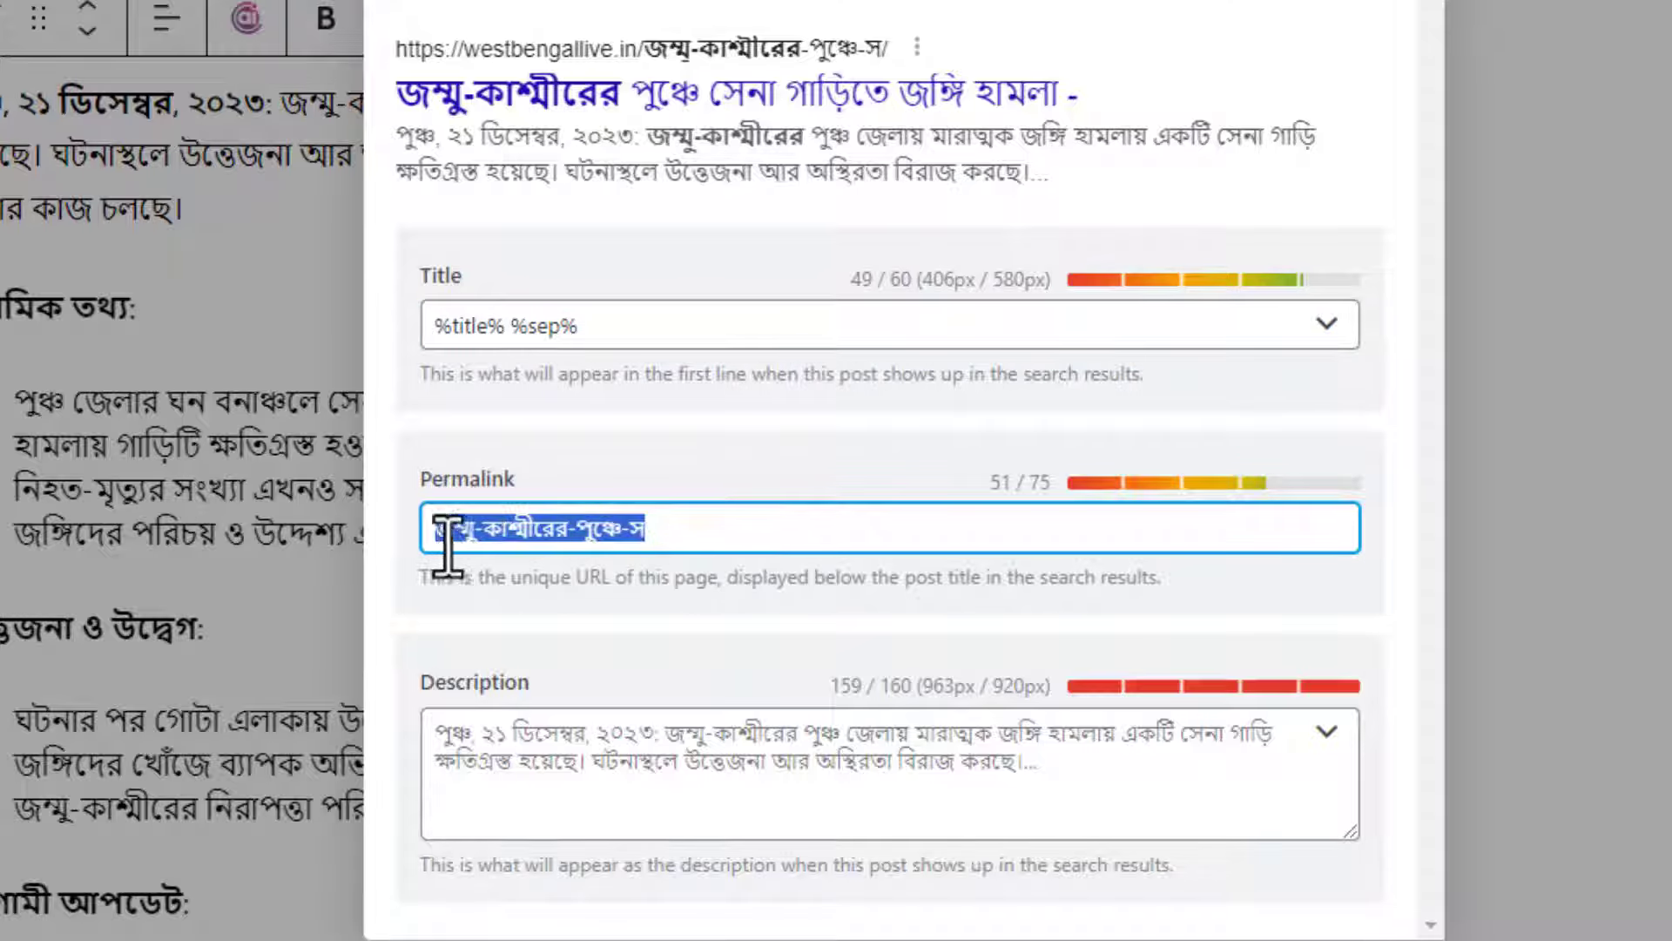
{"action": "left_click", "coordinate": [697, 530]}
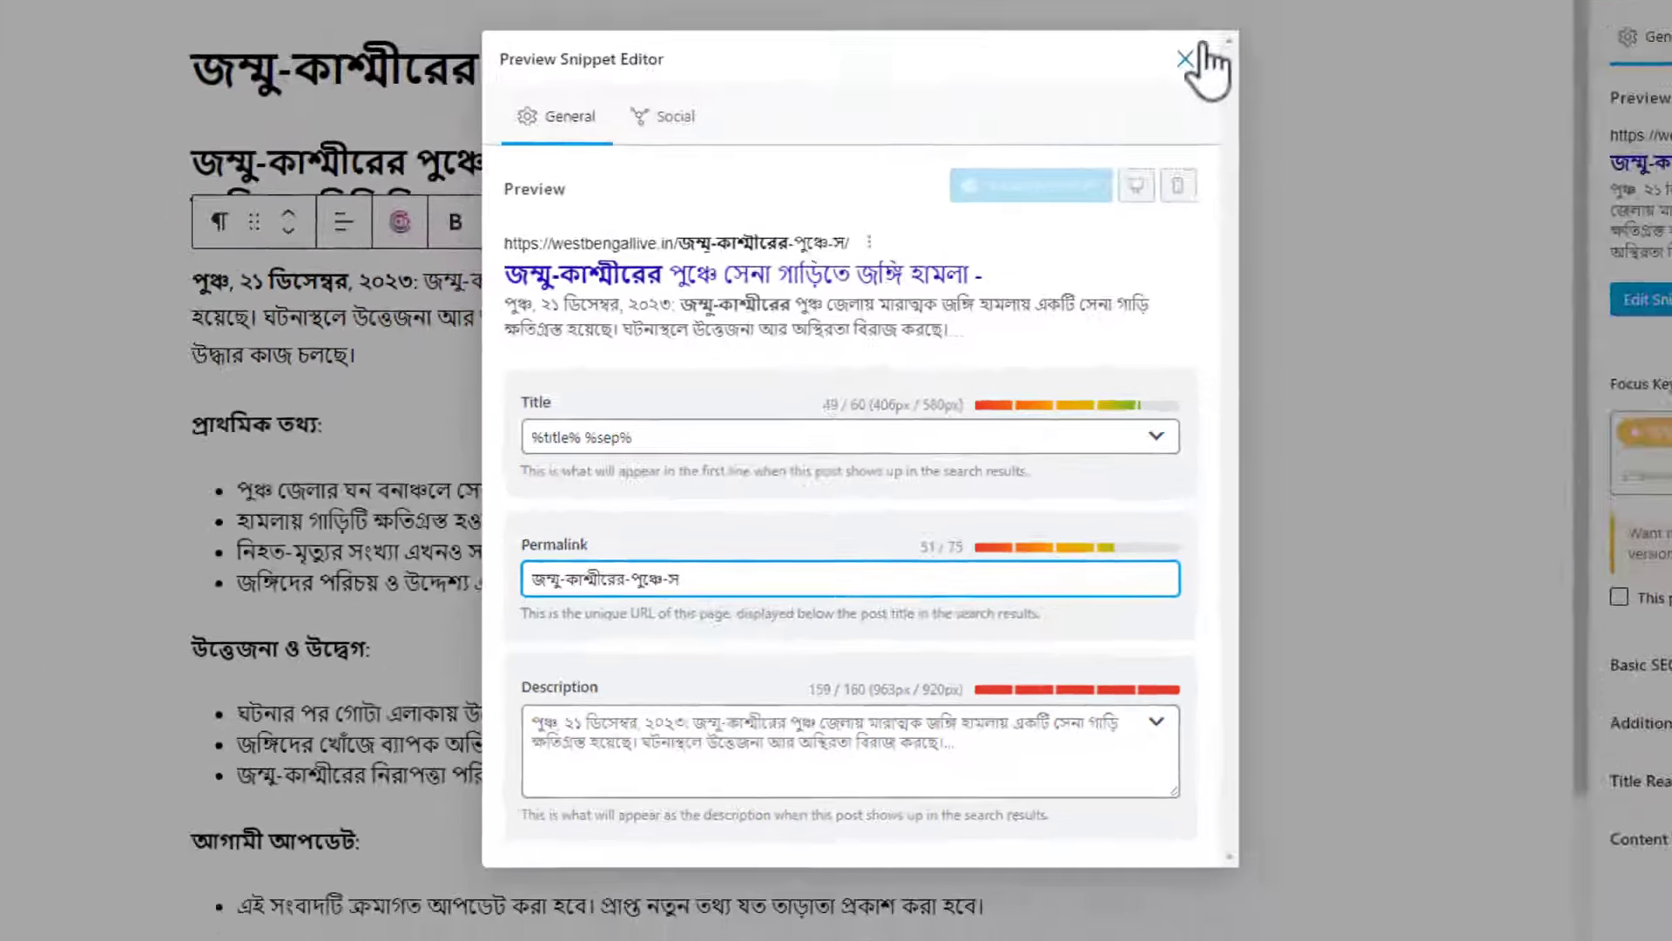
{"action": "left_click", "coordinate": [1194, 59]}
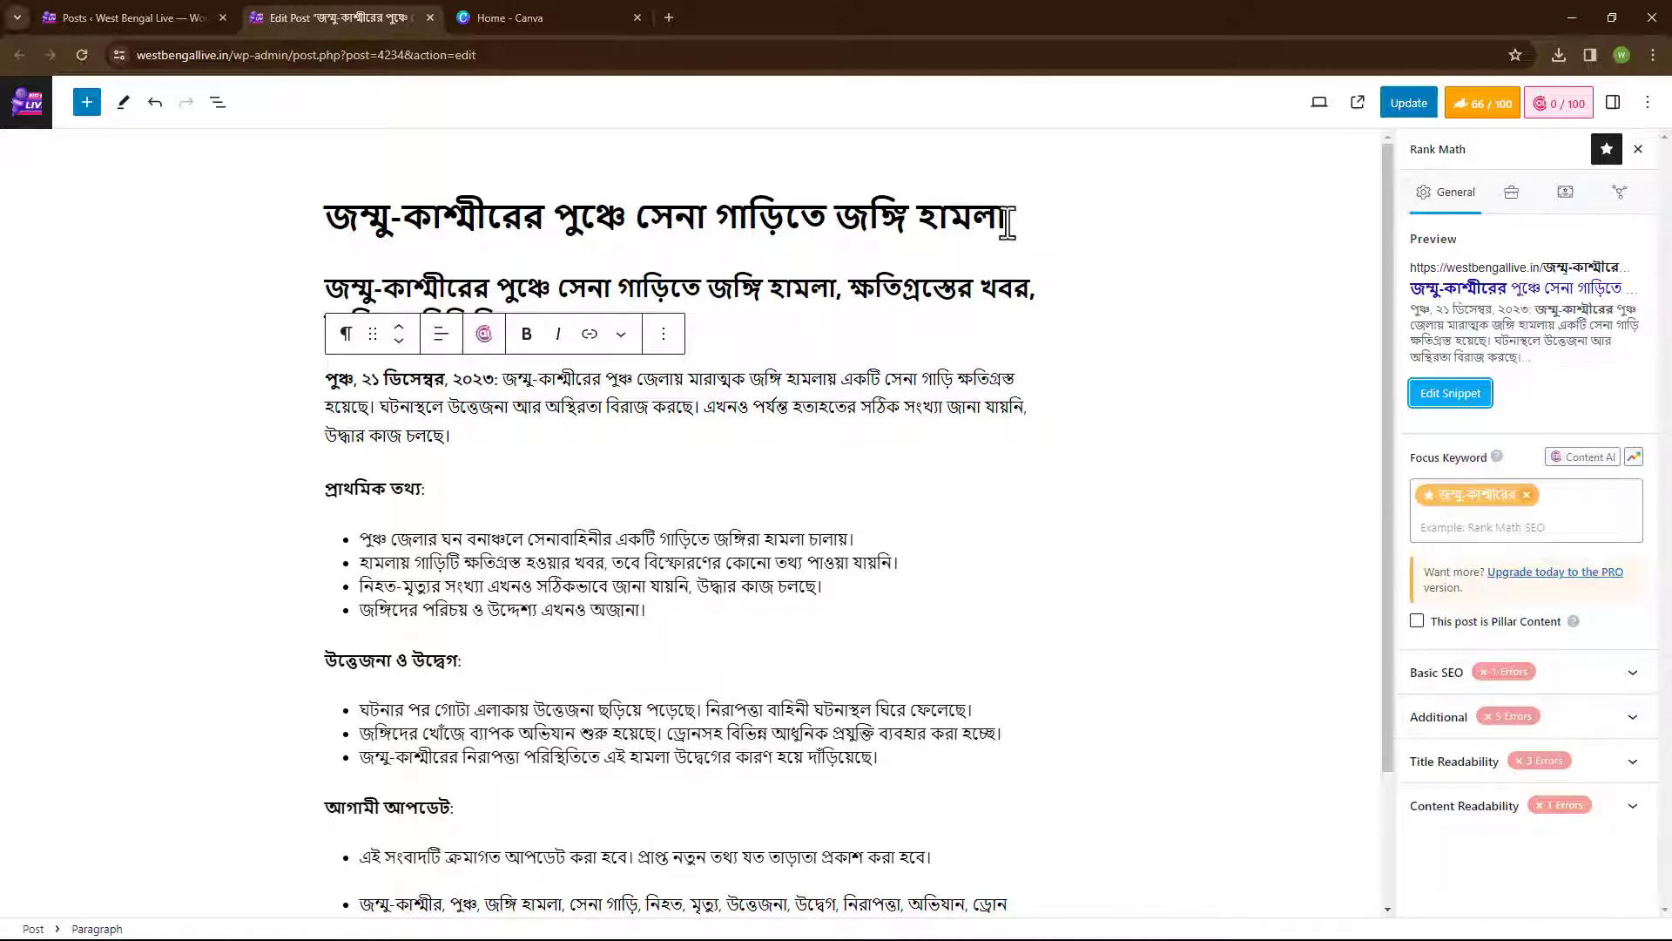
Search Google for the post's full title and look through the competing news results and their URLs
{"action": "left_click_drag", "start_coordinate": [1008, 220], "coordinate": [342, 220]}
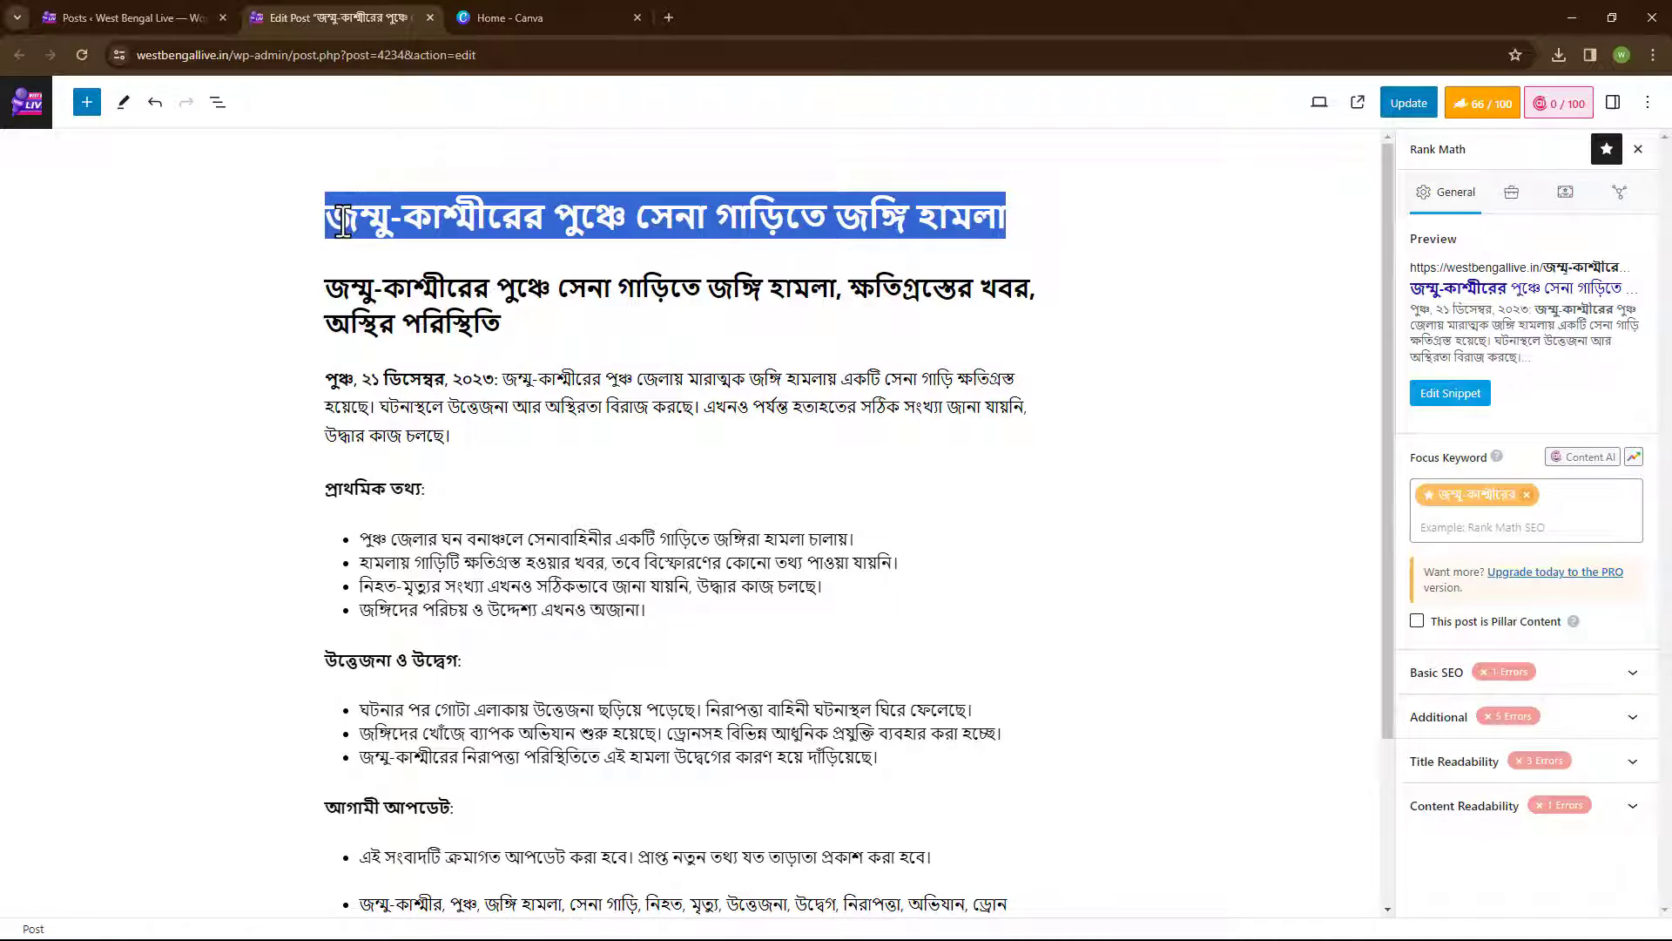
{"action": "right_click", "coordinate": [342, 220]}
{"action": "left_click", "coordinate": [397, 413]}
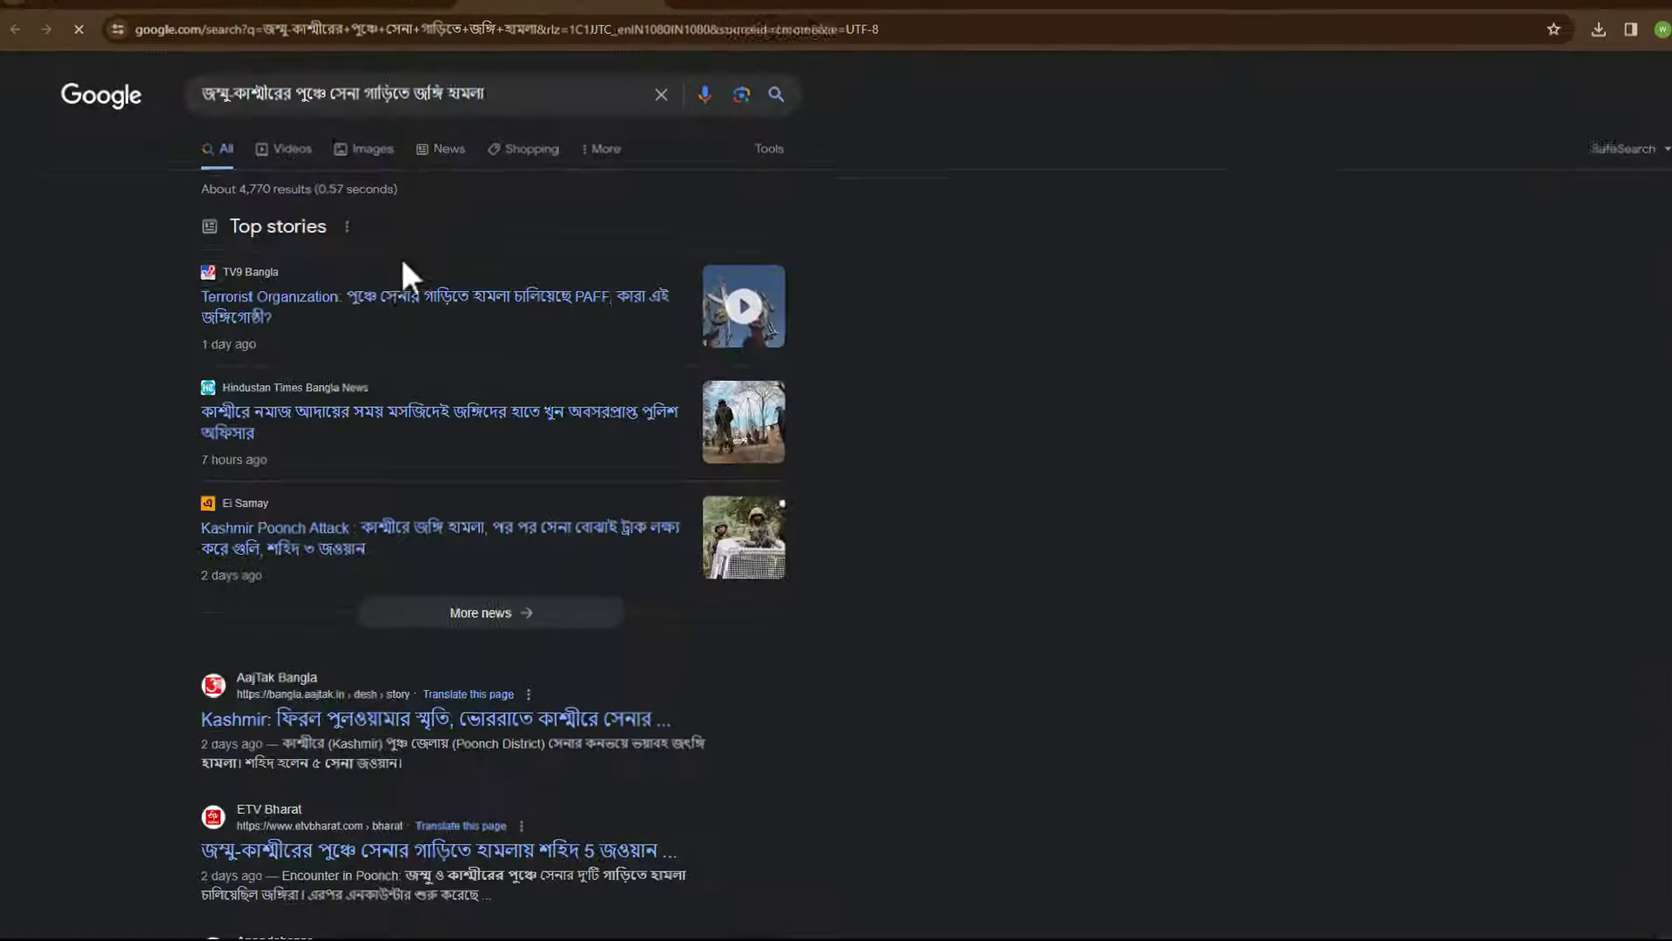
{"action": "scroll", "coordinate": [403, 260], "scroll_direction": "down", "scroll_amount": 5}
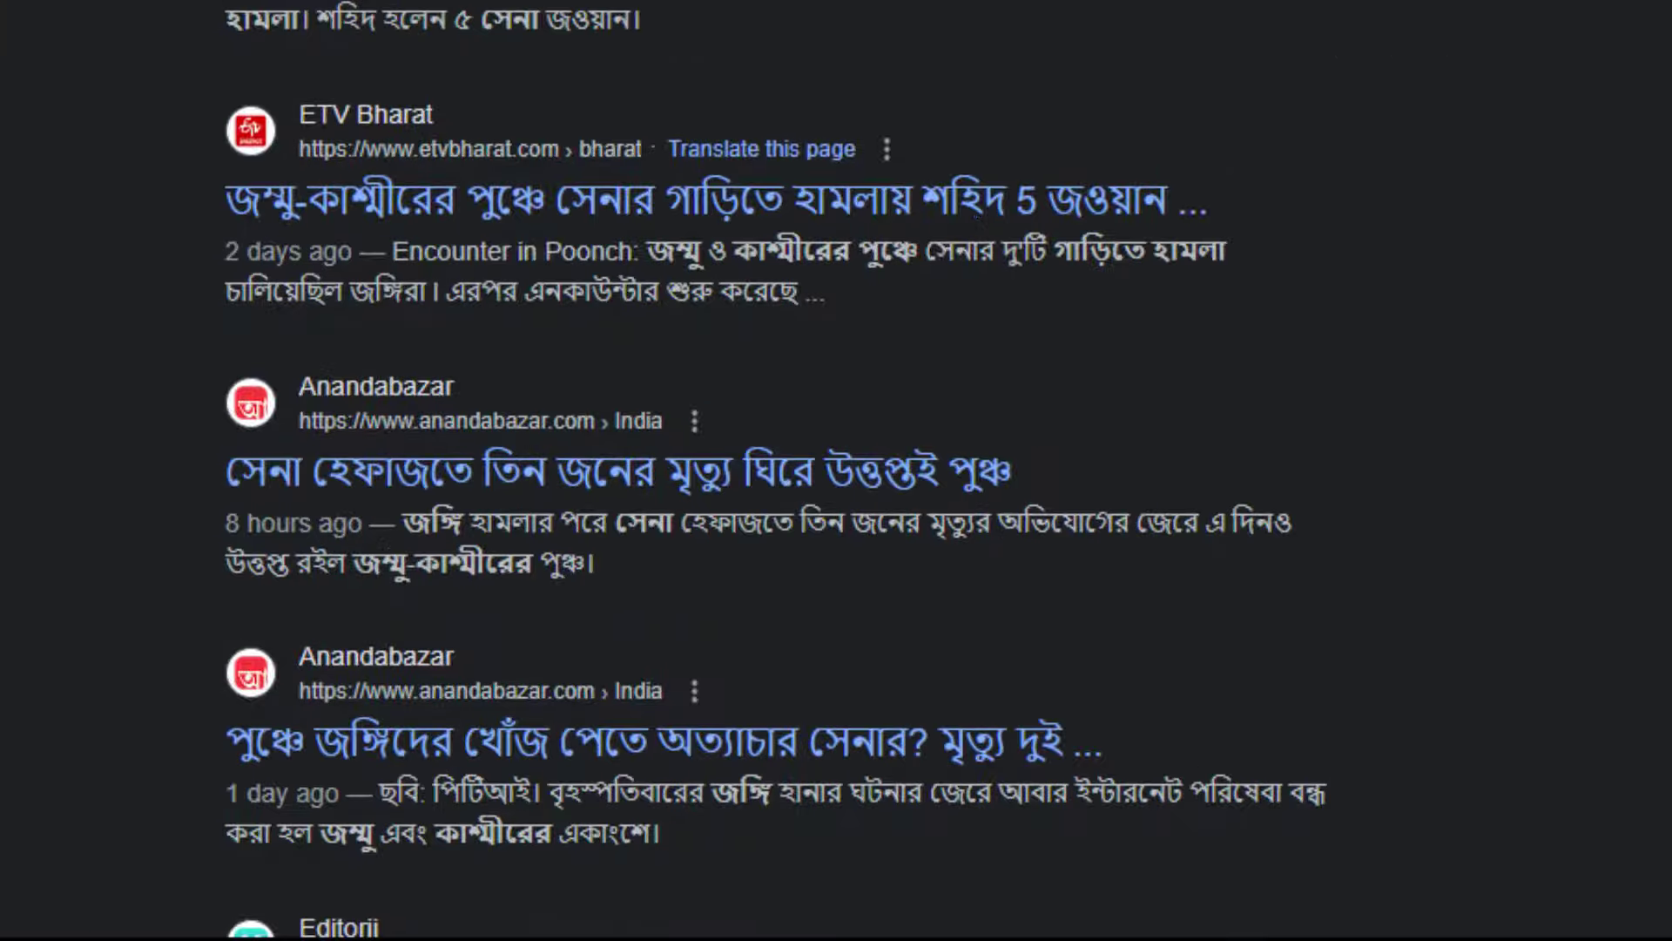
{"action": "scroll", "coordinate": [836, 470], "scroll_direction": "up", "scroll_amount": 2}
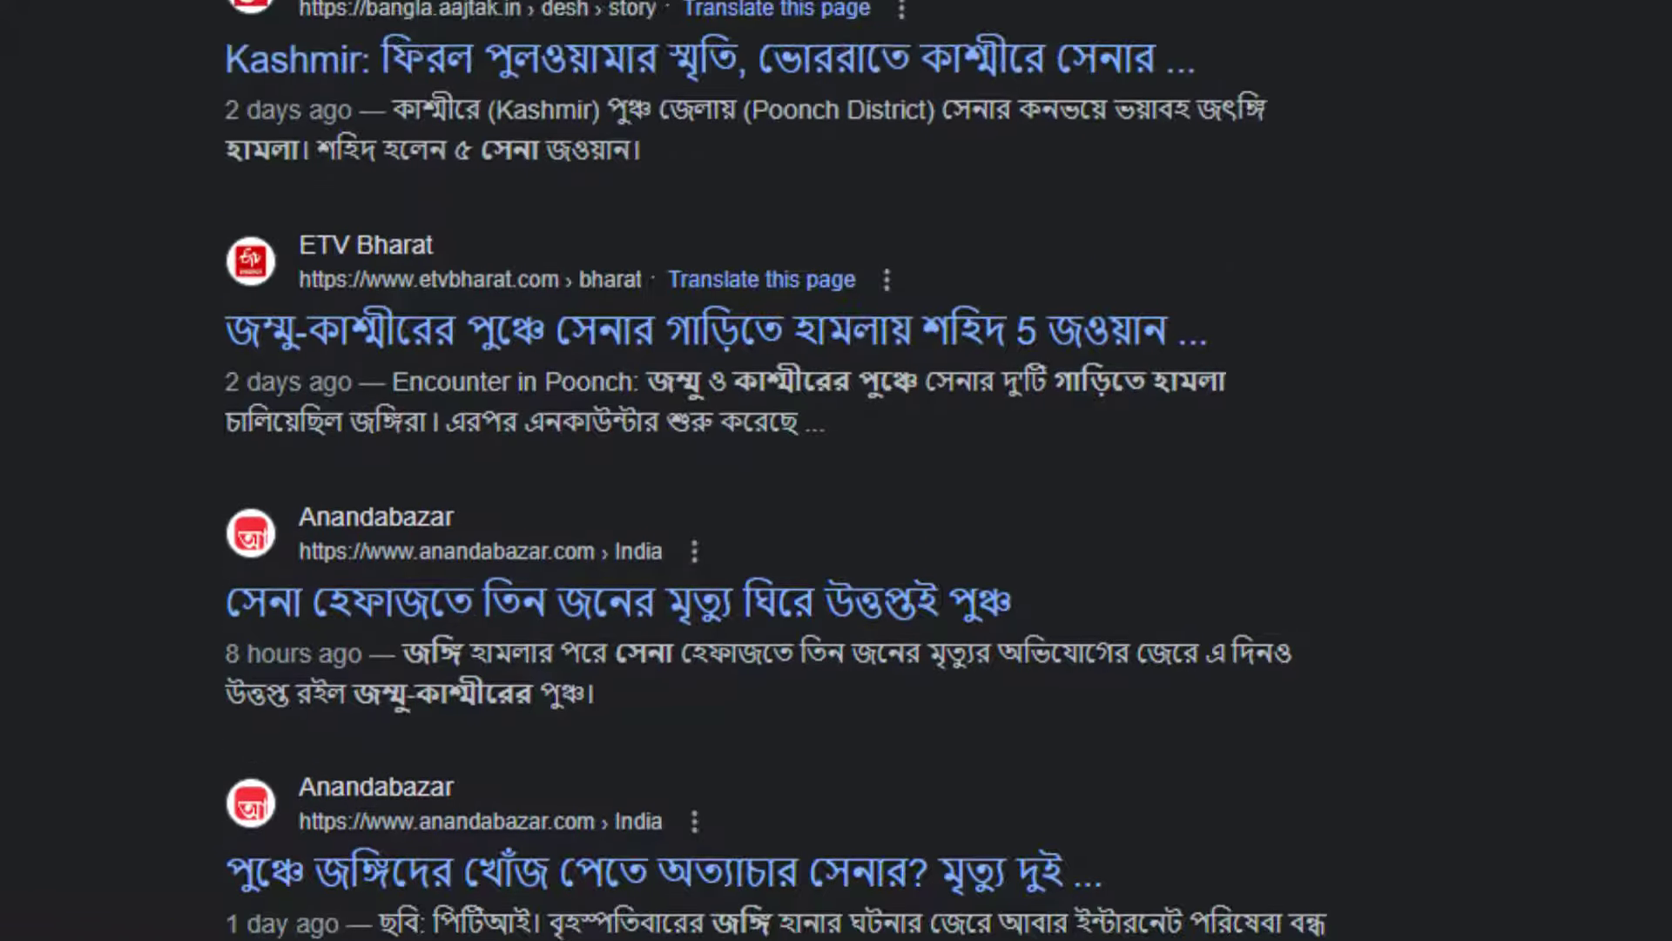
{"action": "scroll", "coordinate": [11, 317], "scroll_direction": "up", "scroll_amount": 3}
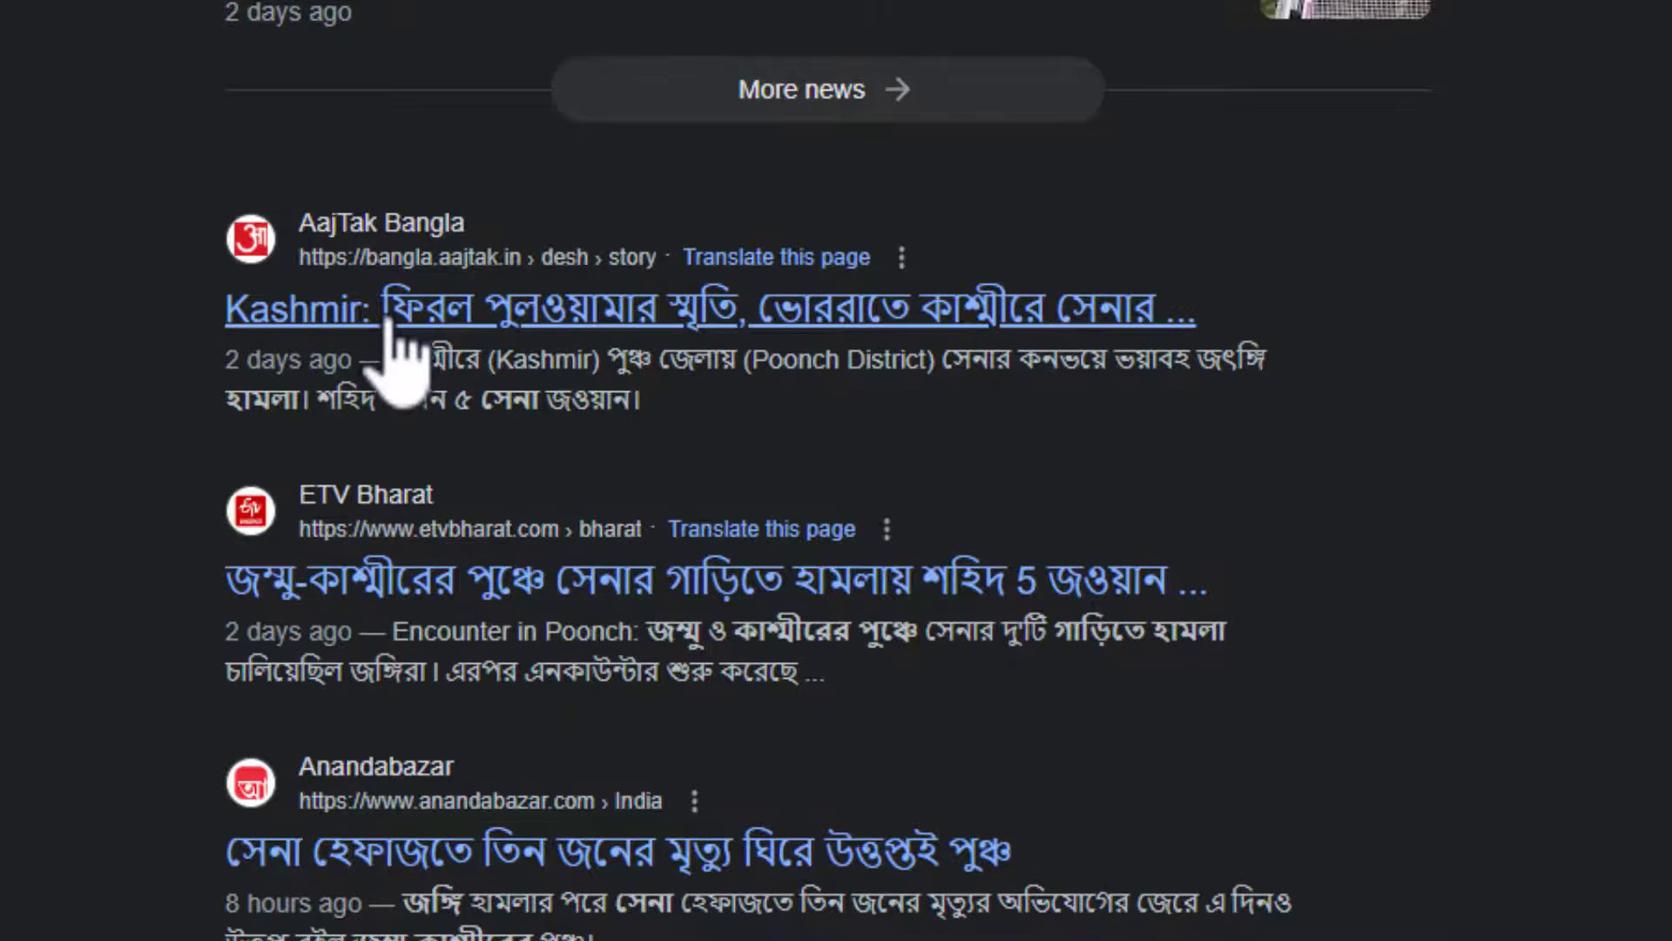
{"action": "scroll", "coordinate": [392, 329], "scroll_direction": "down", "scroll_amount": 4}
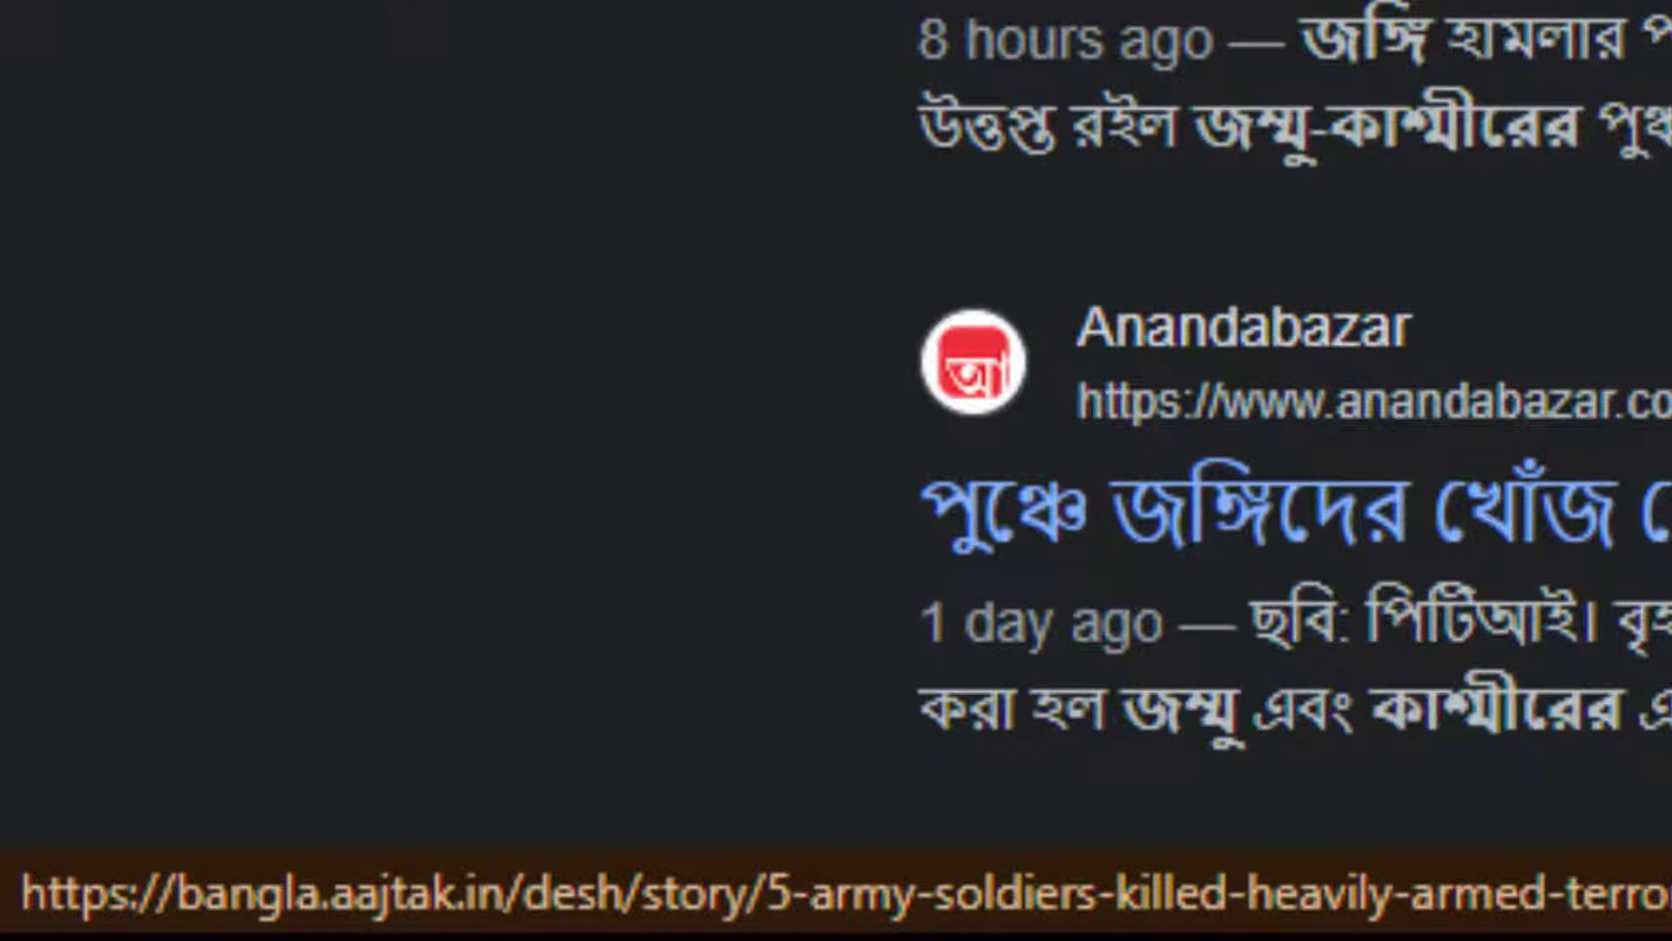
Open the AajTak Bangla article, dismiss its notification request, examine its URL and page, and return to the search results
{"action": "left_click", "coordinate": [339, 357]}
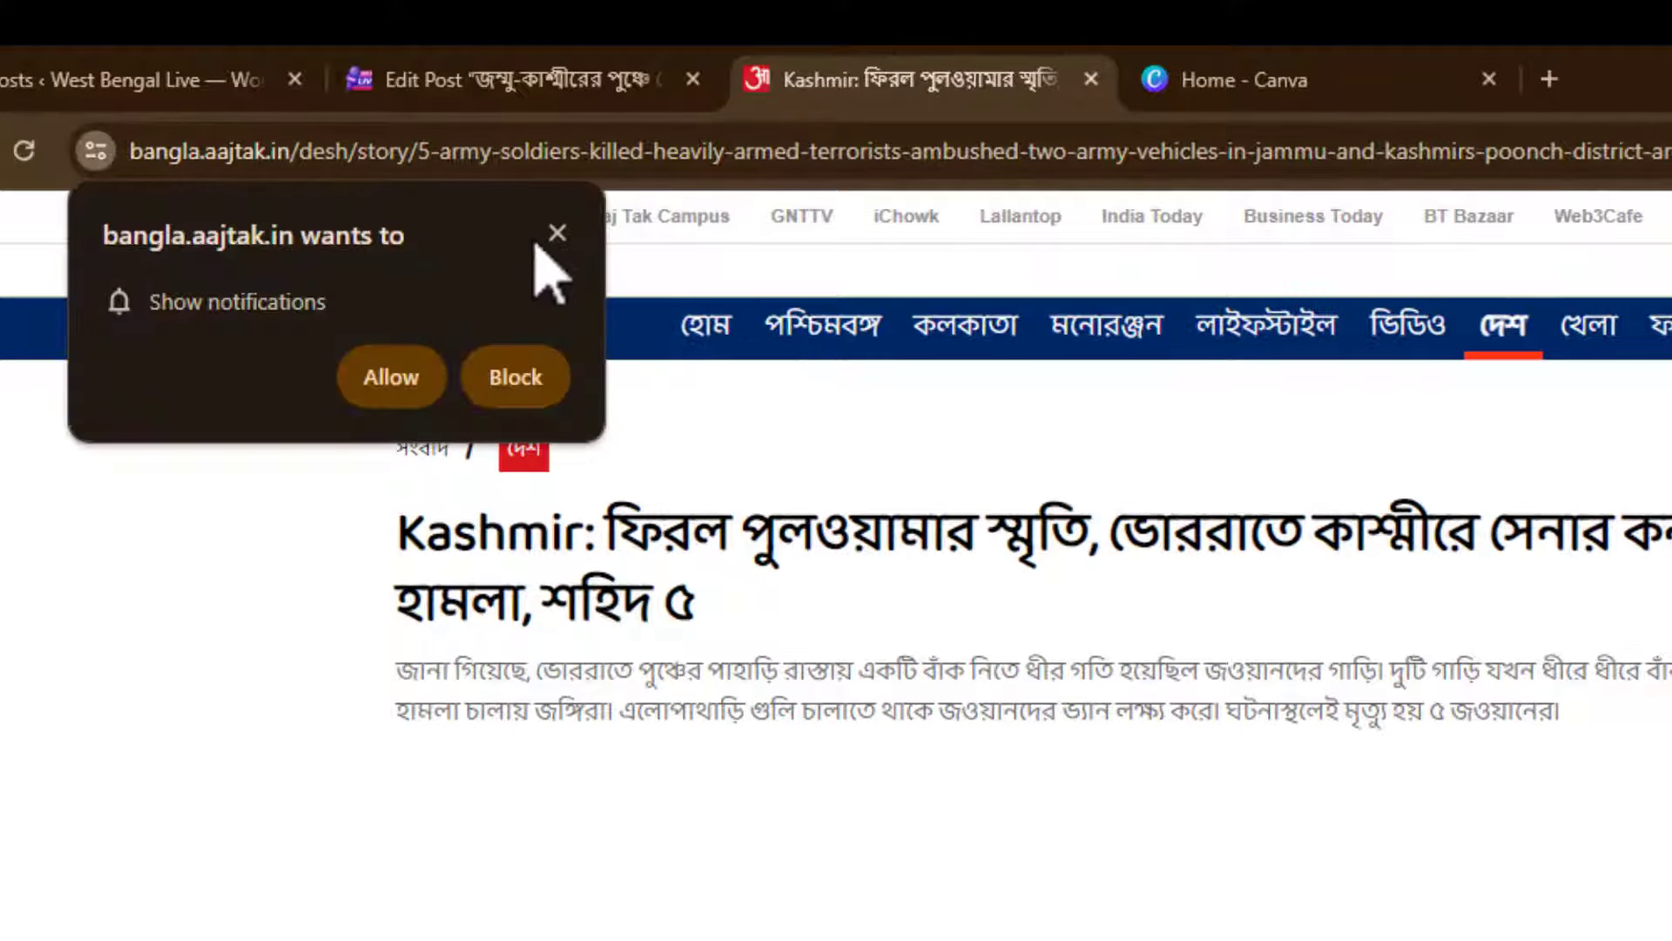
{"action": "left_click", "coordinate": [557, 229]}
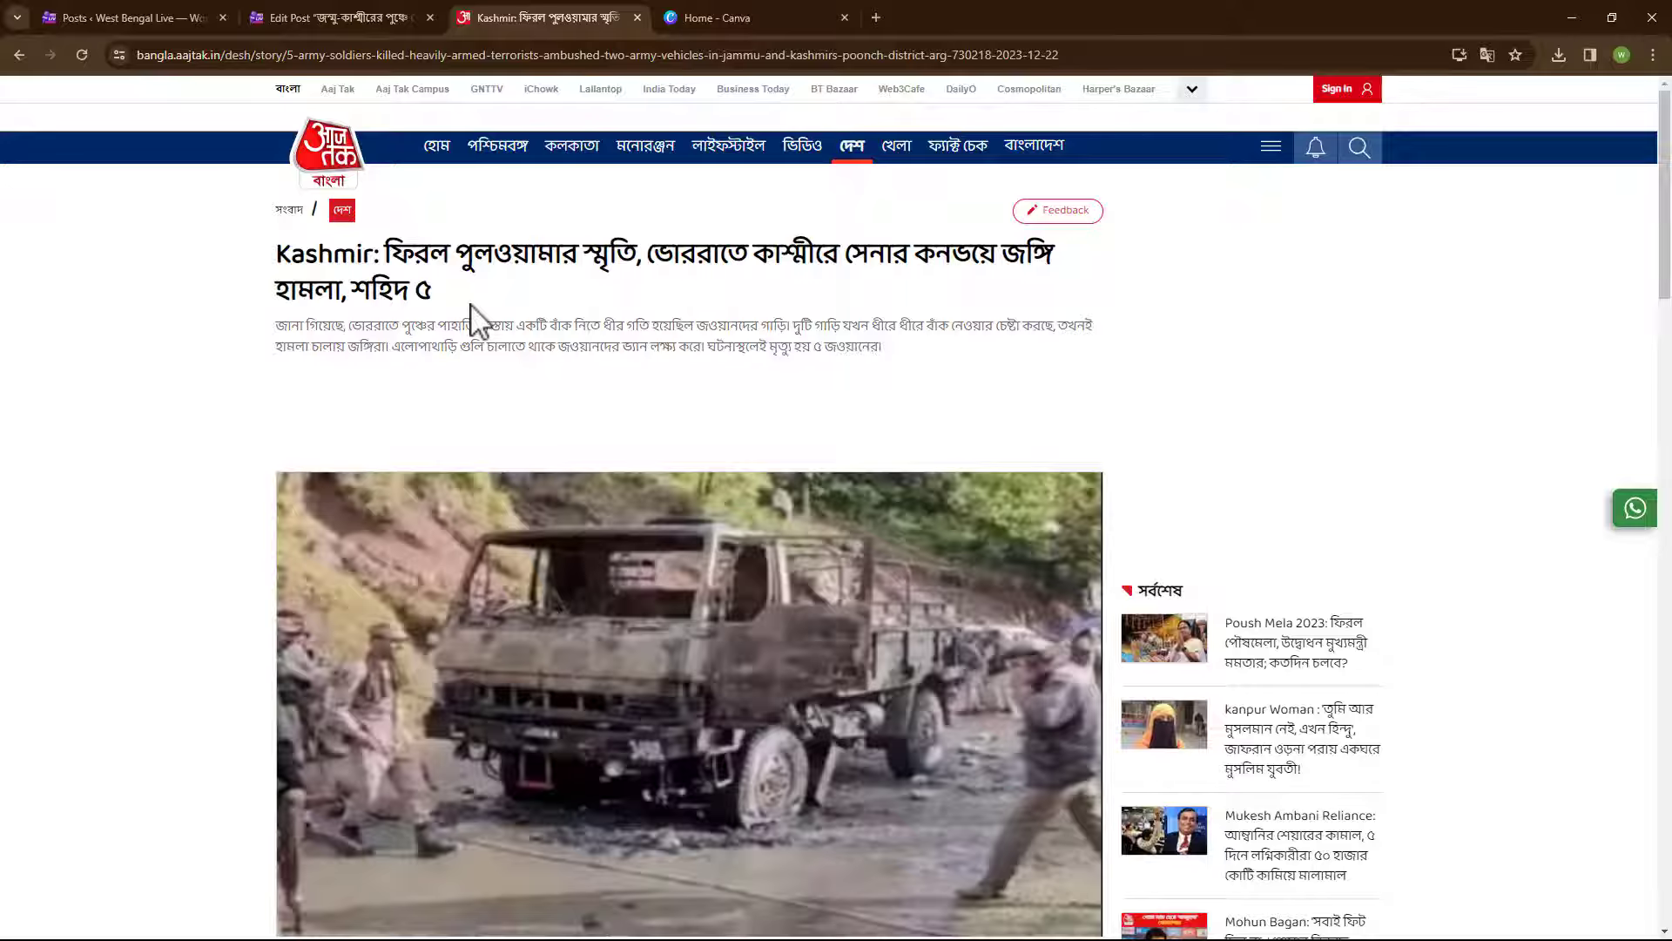
{"action": "scroll", "coordinate": [206, 601], "scroll_direction": "down", "scroll_amount": 5}
{"action": "scroll", "coordinate": [213, 590], "scroll_direction": "up", "scroll_amount": 5}
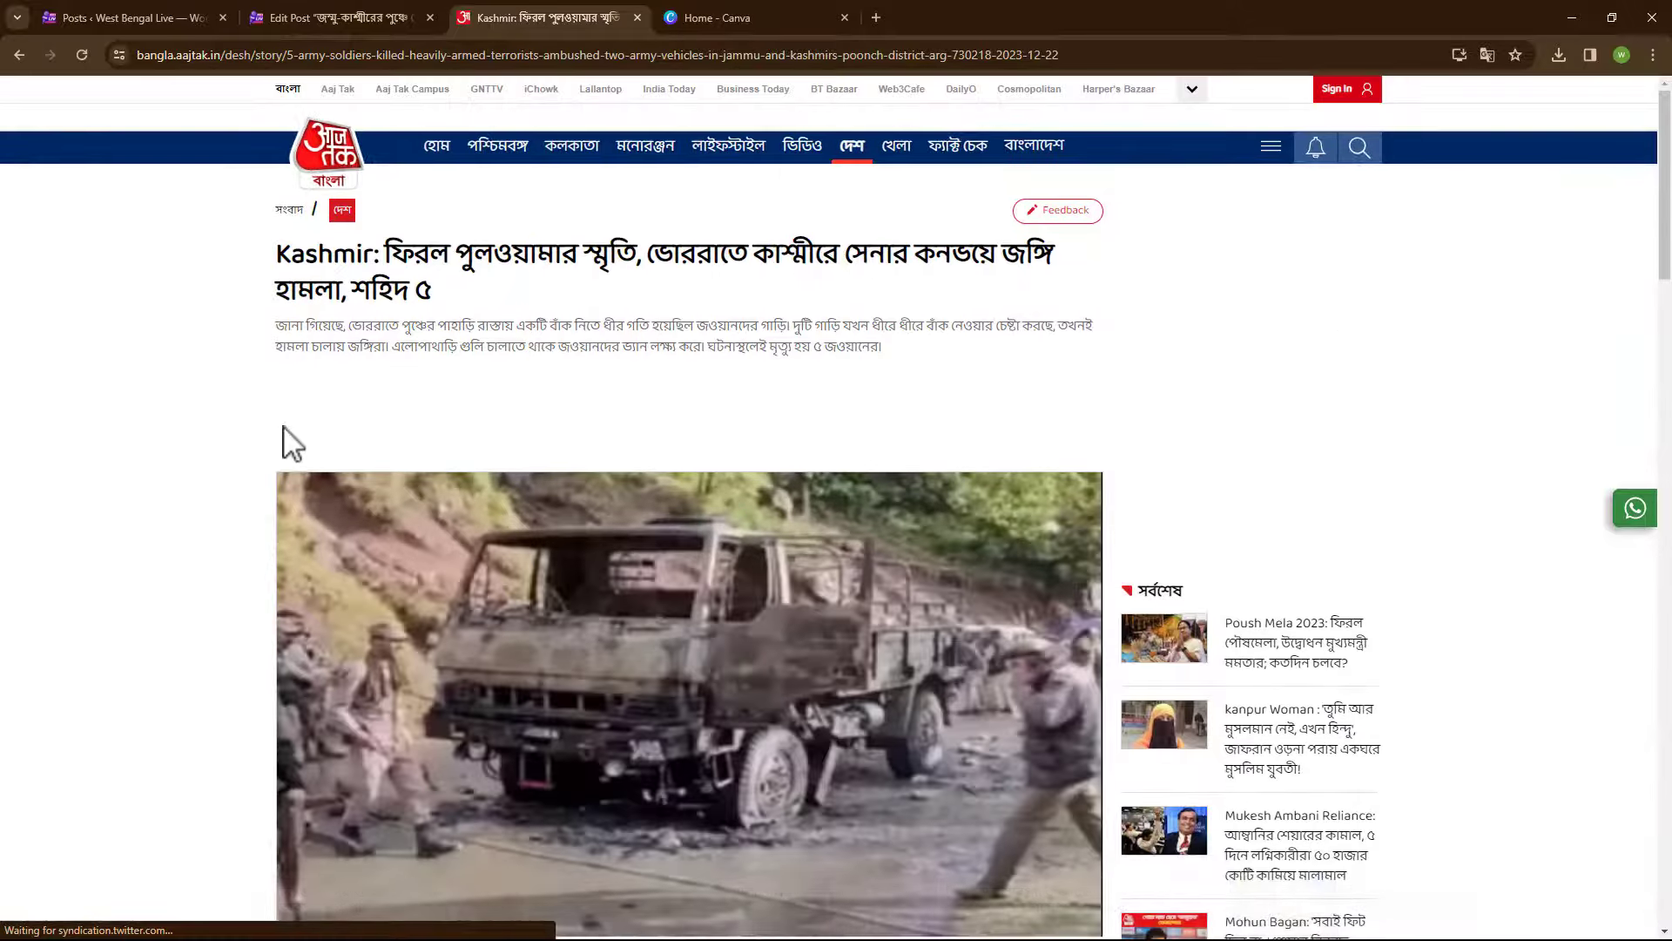
{"action": "left_click", "coordinate": [19, 55]}
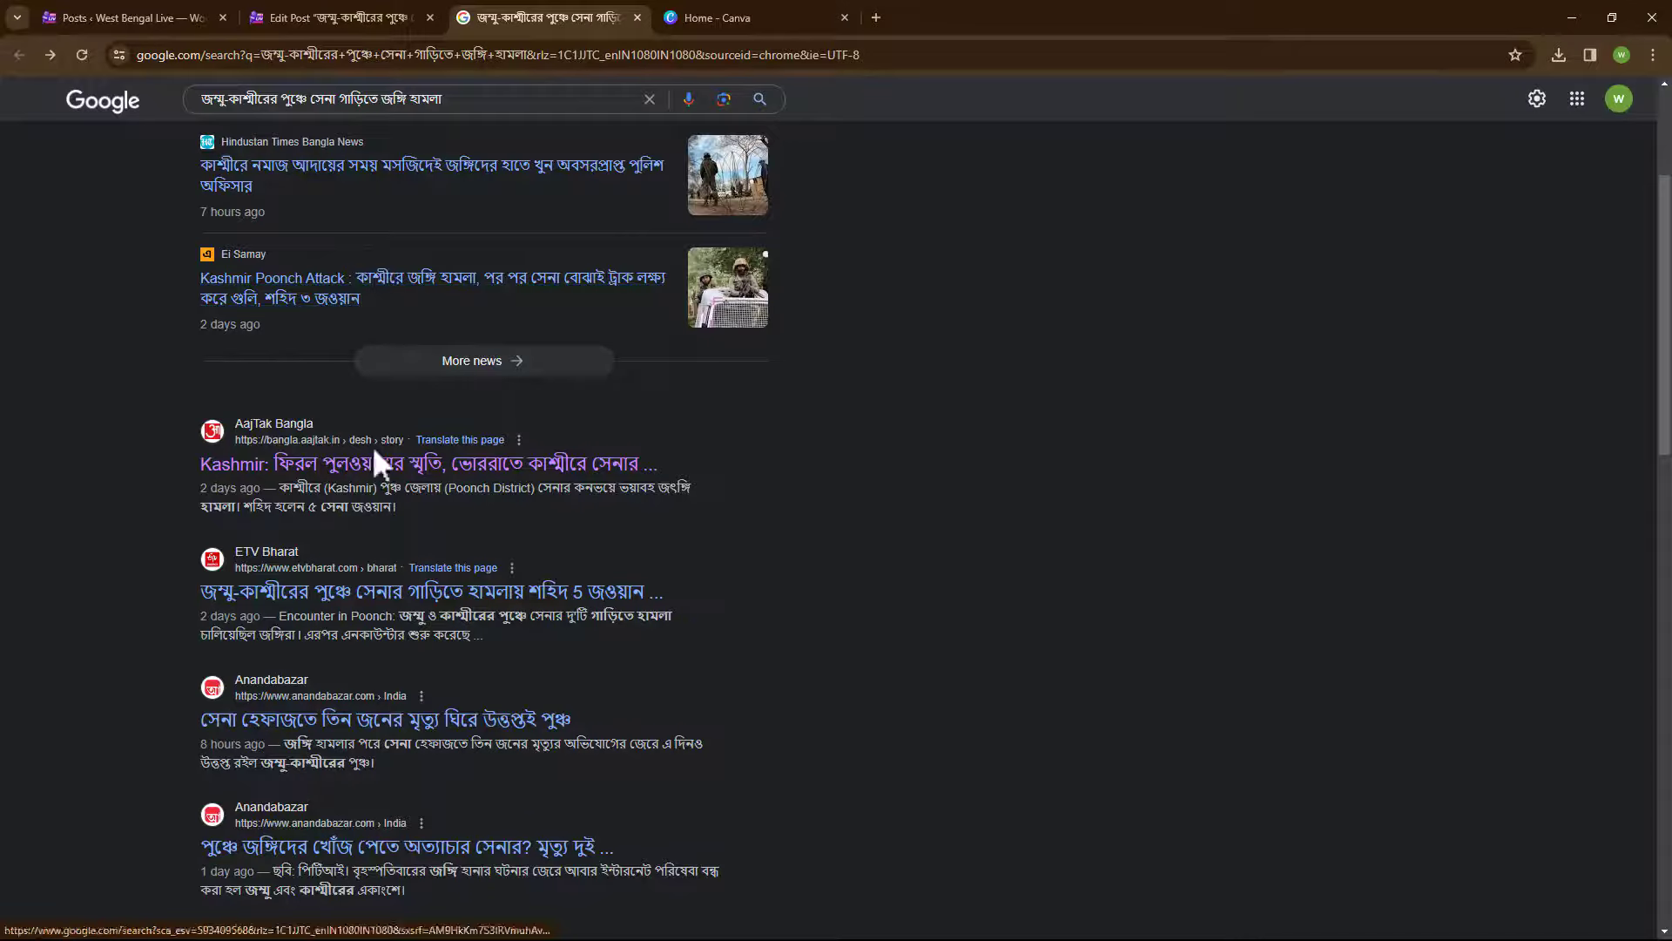
Search Google for "google translate english to bengali" and swap the translation direction to Bangla to English
{"action": "scroll", "coordinate": [843, 451], "scroll_direction": "up", "scroll_amount": 3}
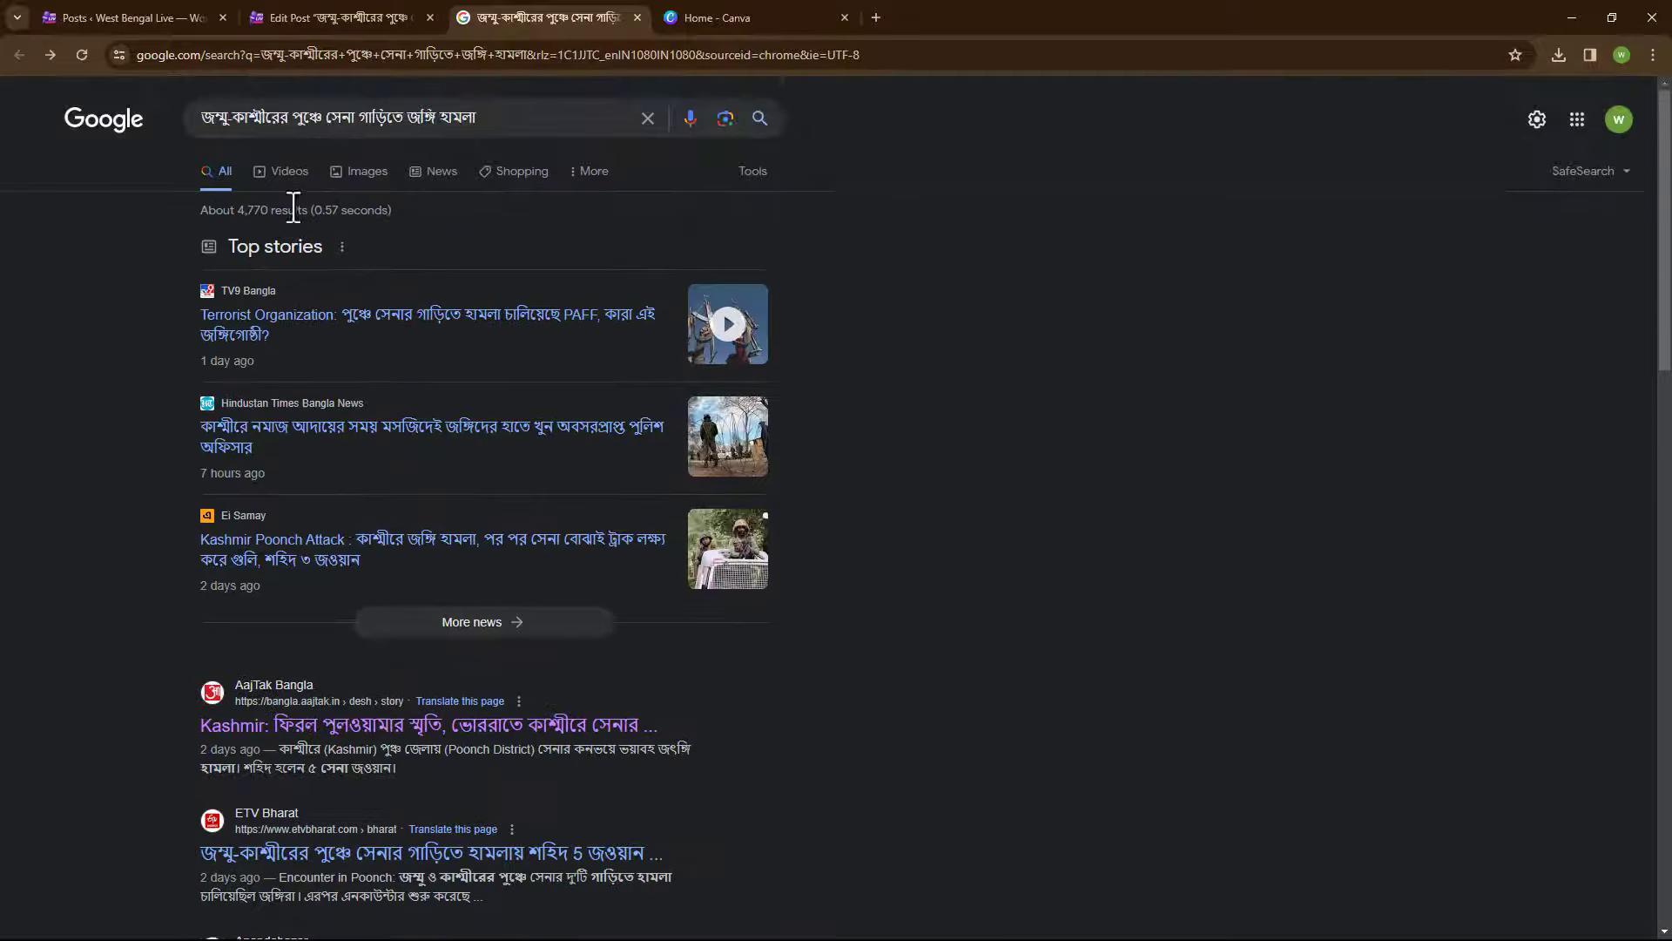
{"action": "left_click", "coordinate": [647, 117]}
{"action": "type", "text": "g"}
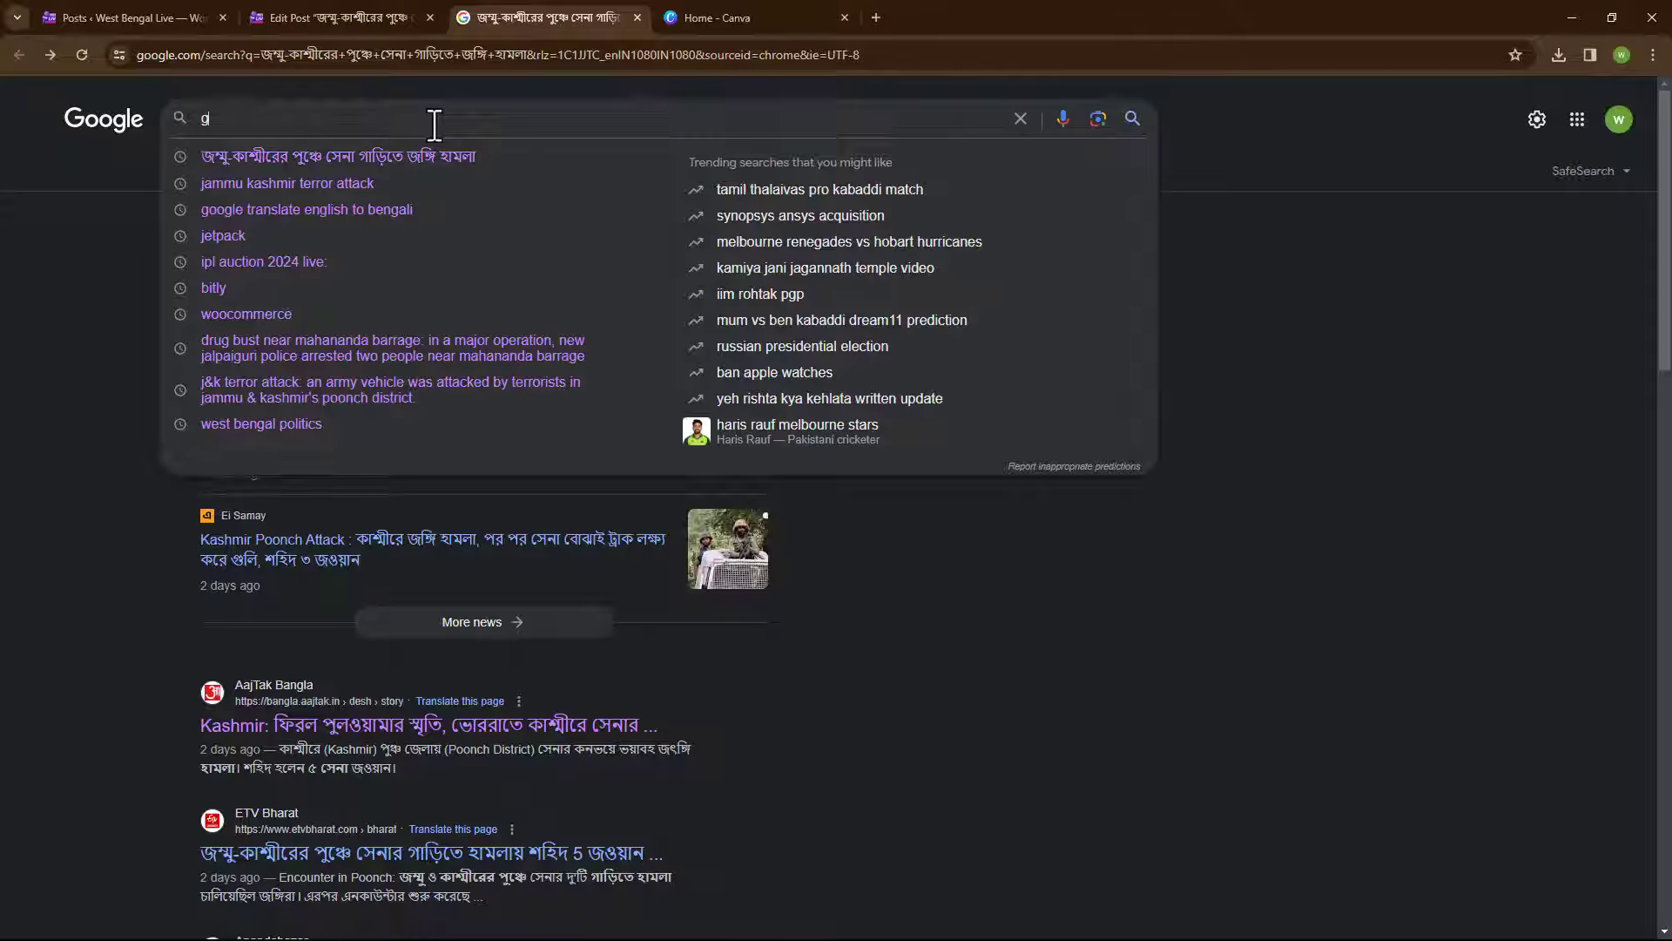
{"action": "type", "text": "oogle"}
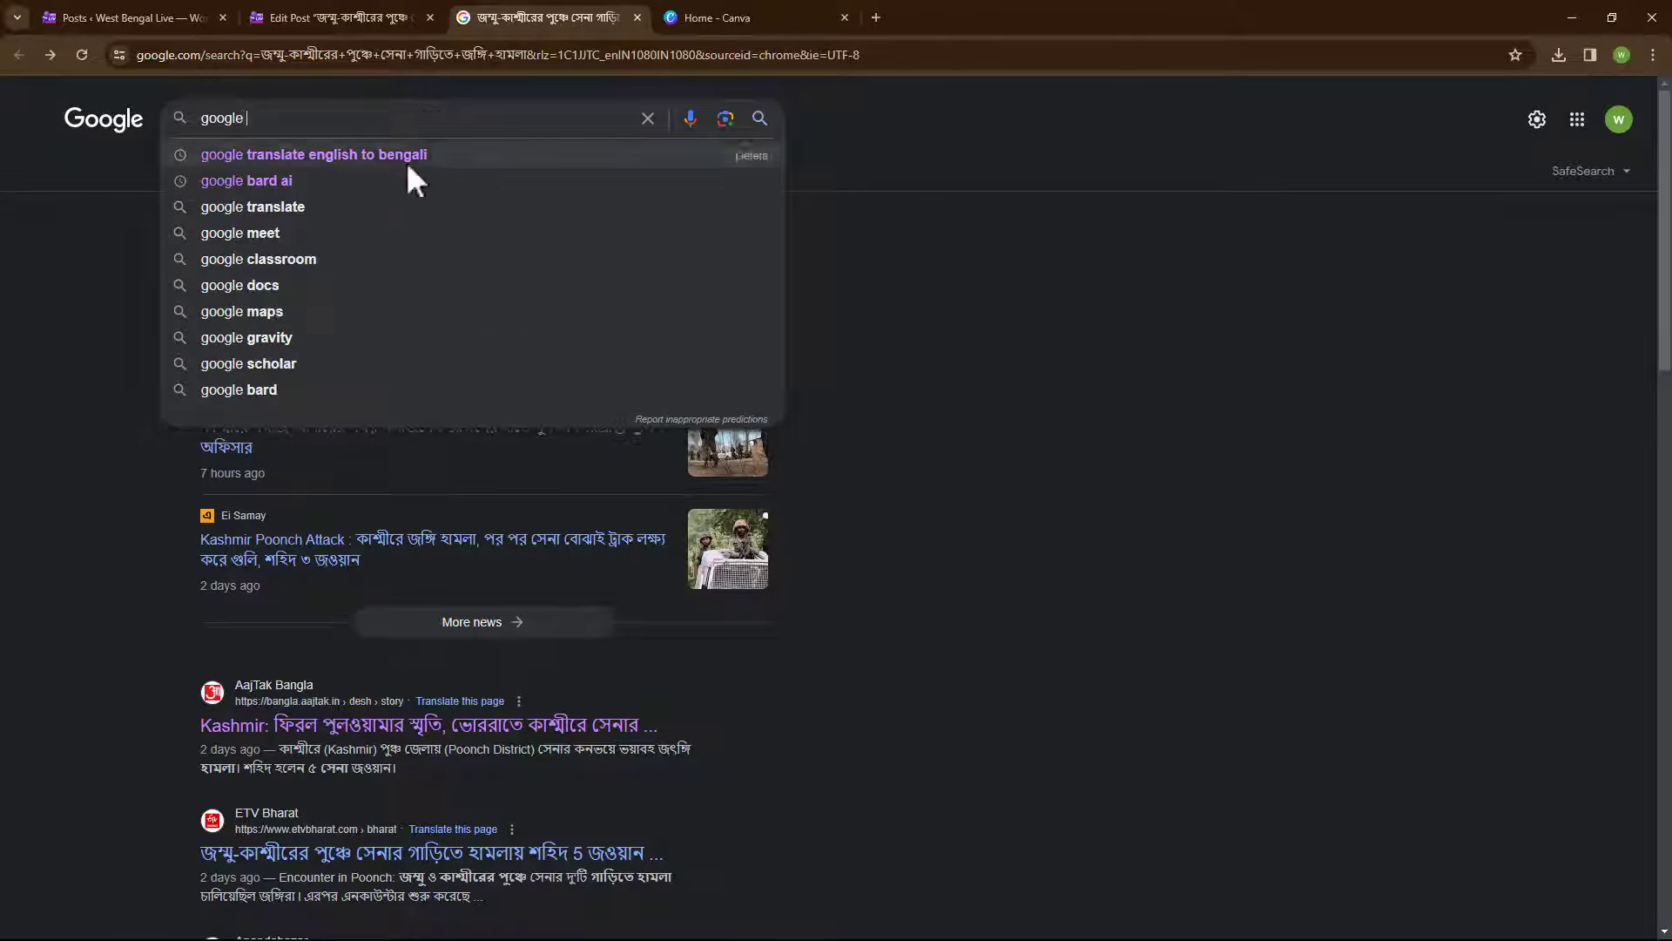
{"action": "left_click", "coordinate": [402, 158]}
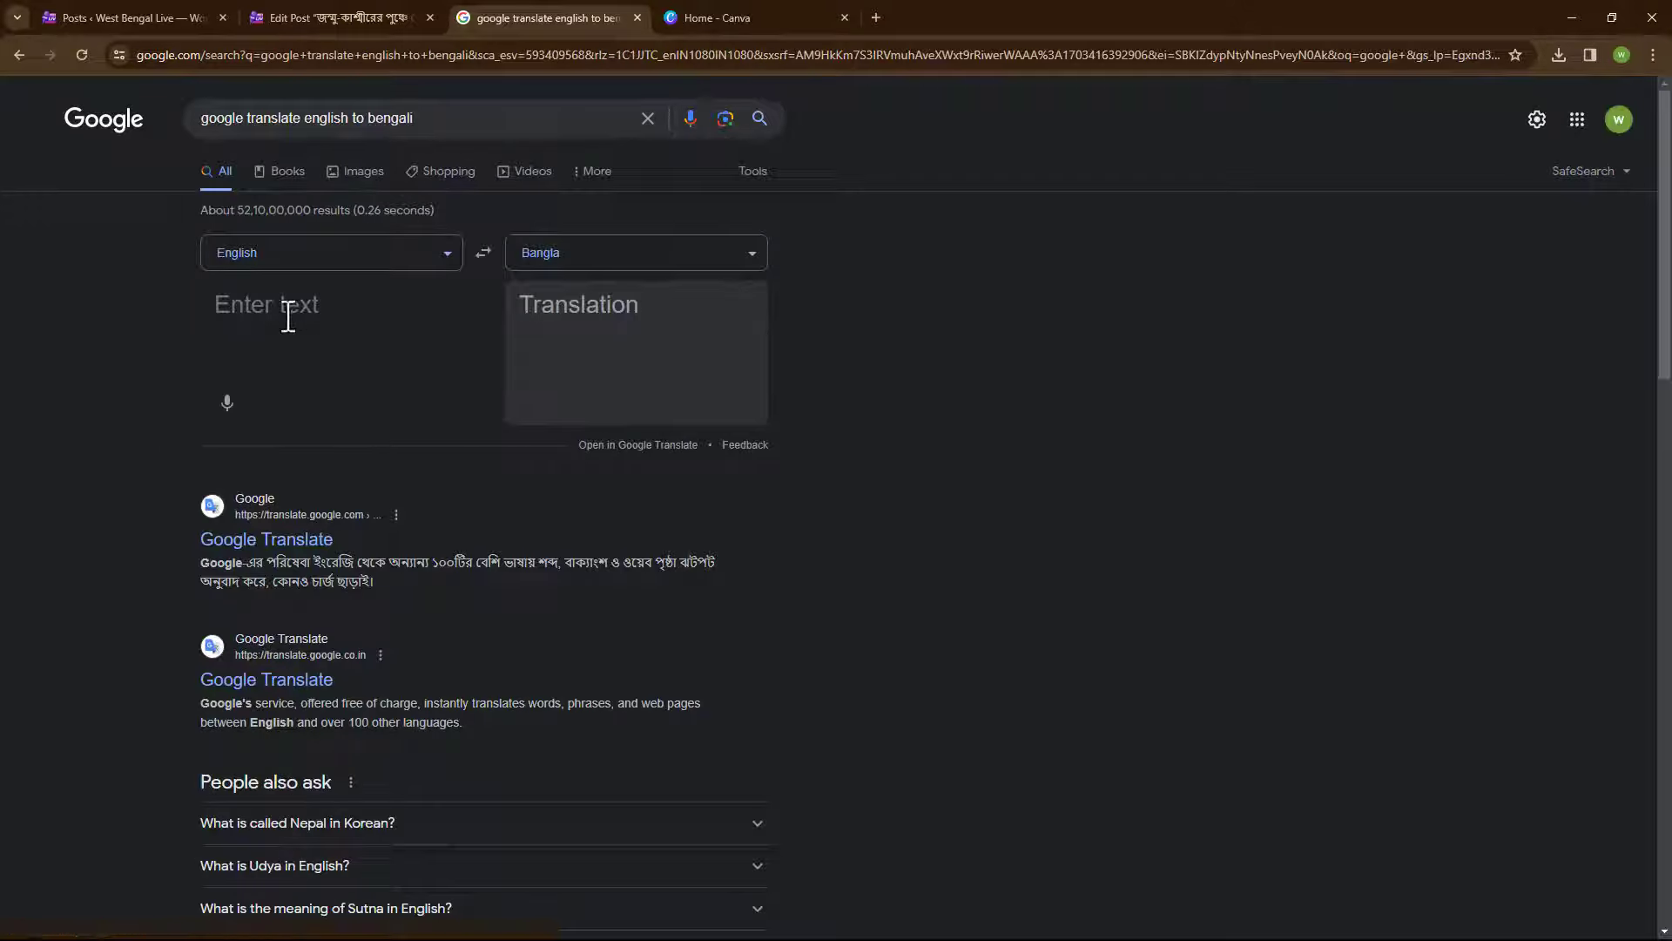
{"action": "left_click", "coordinate": [484, 252]}
Translate the full Bengali post title into English and copy the resulting translation
{"action": "type", "text": "জম্মু-কাশ্মীরের"}
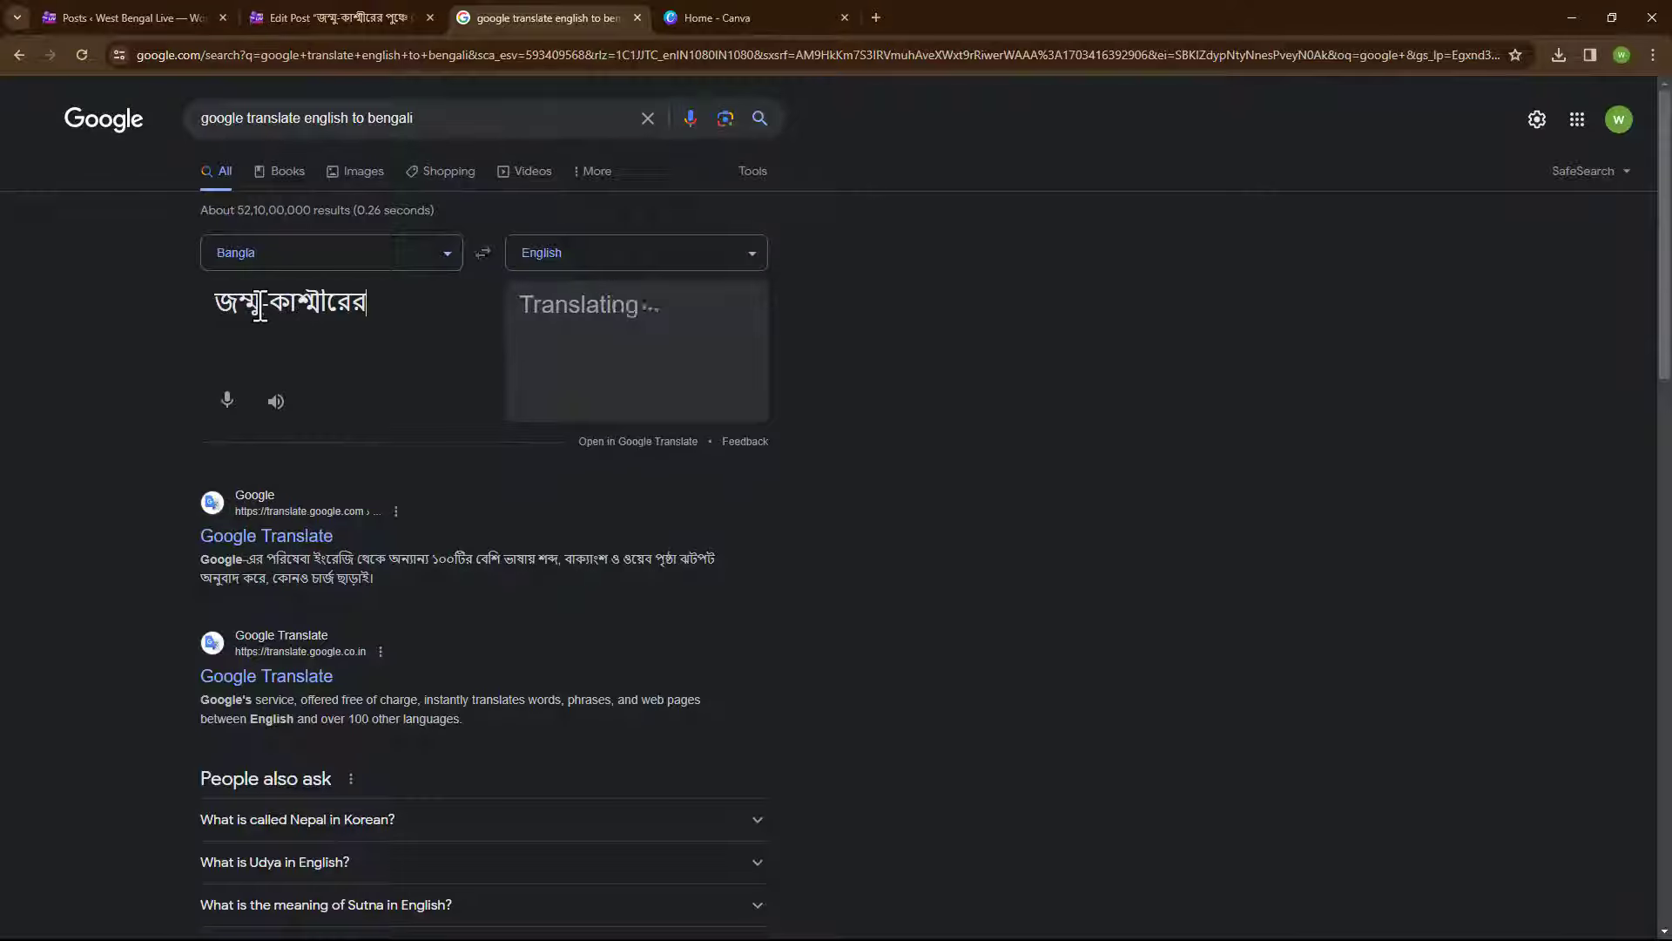
{"action": "left_click", "coordinate": [354, 12]}
{"action": "right_click", "coordinate": [421, 220]}
{"action": "left_click", "coordinate": [462, 300]}
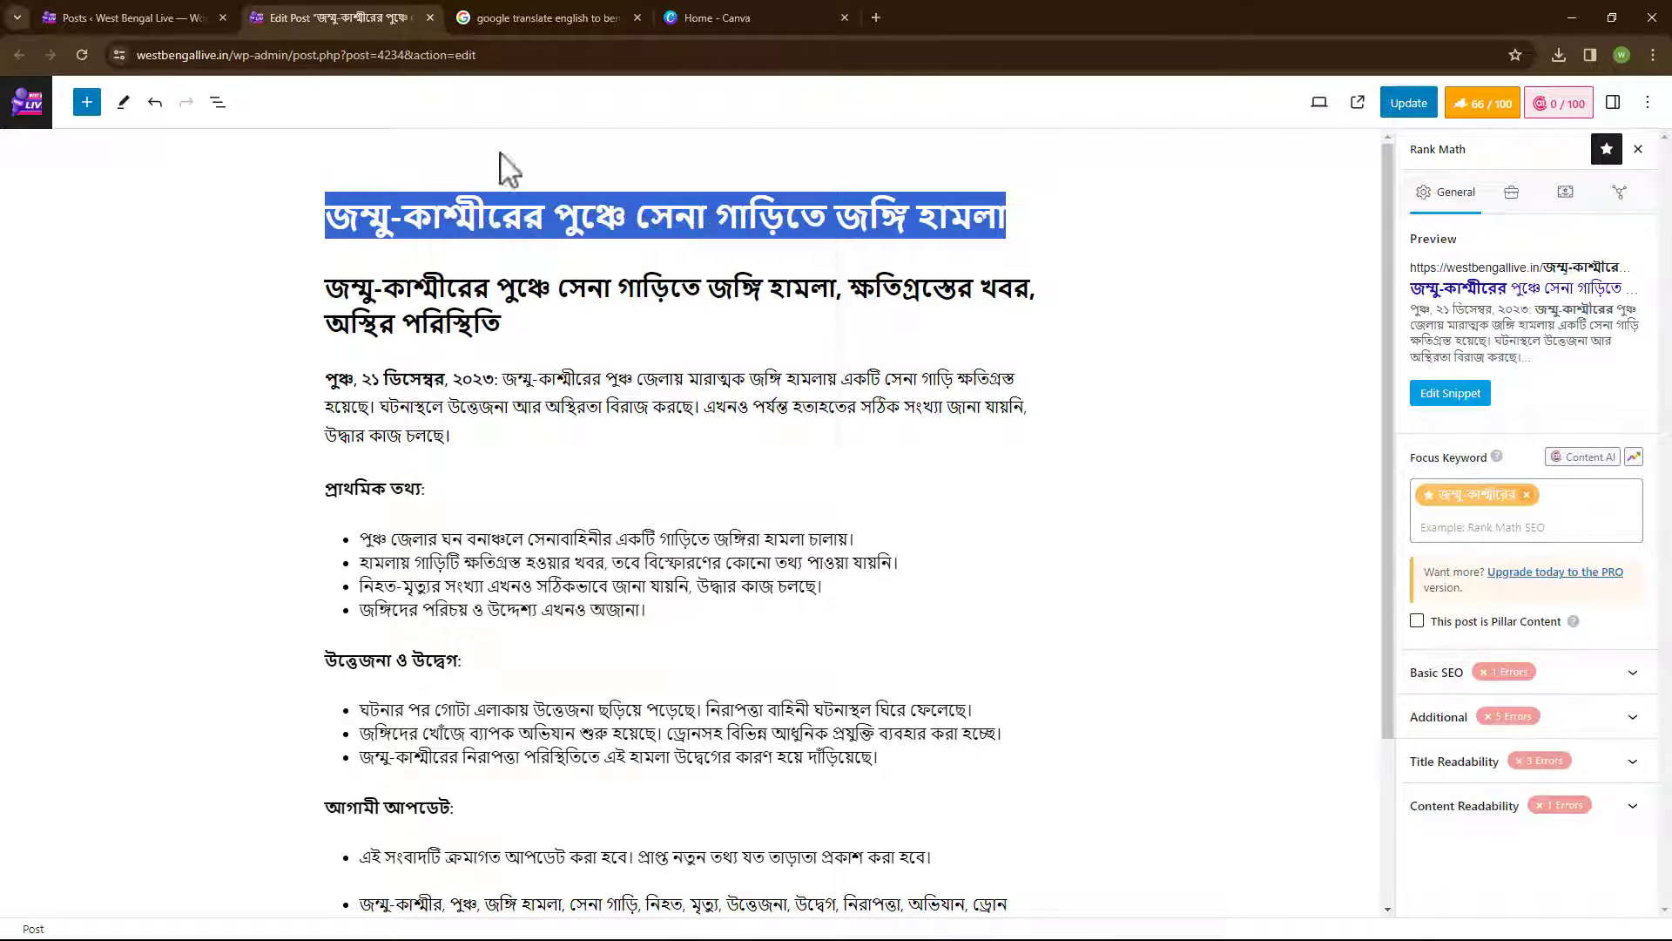
{"action": "left_click", "coordinate": [566, 18]}
{"action": "left_click", "coordinate": [457, 305]}
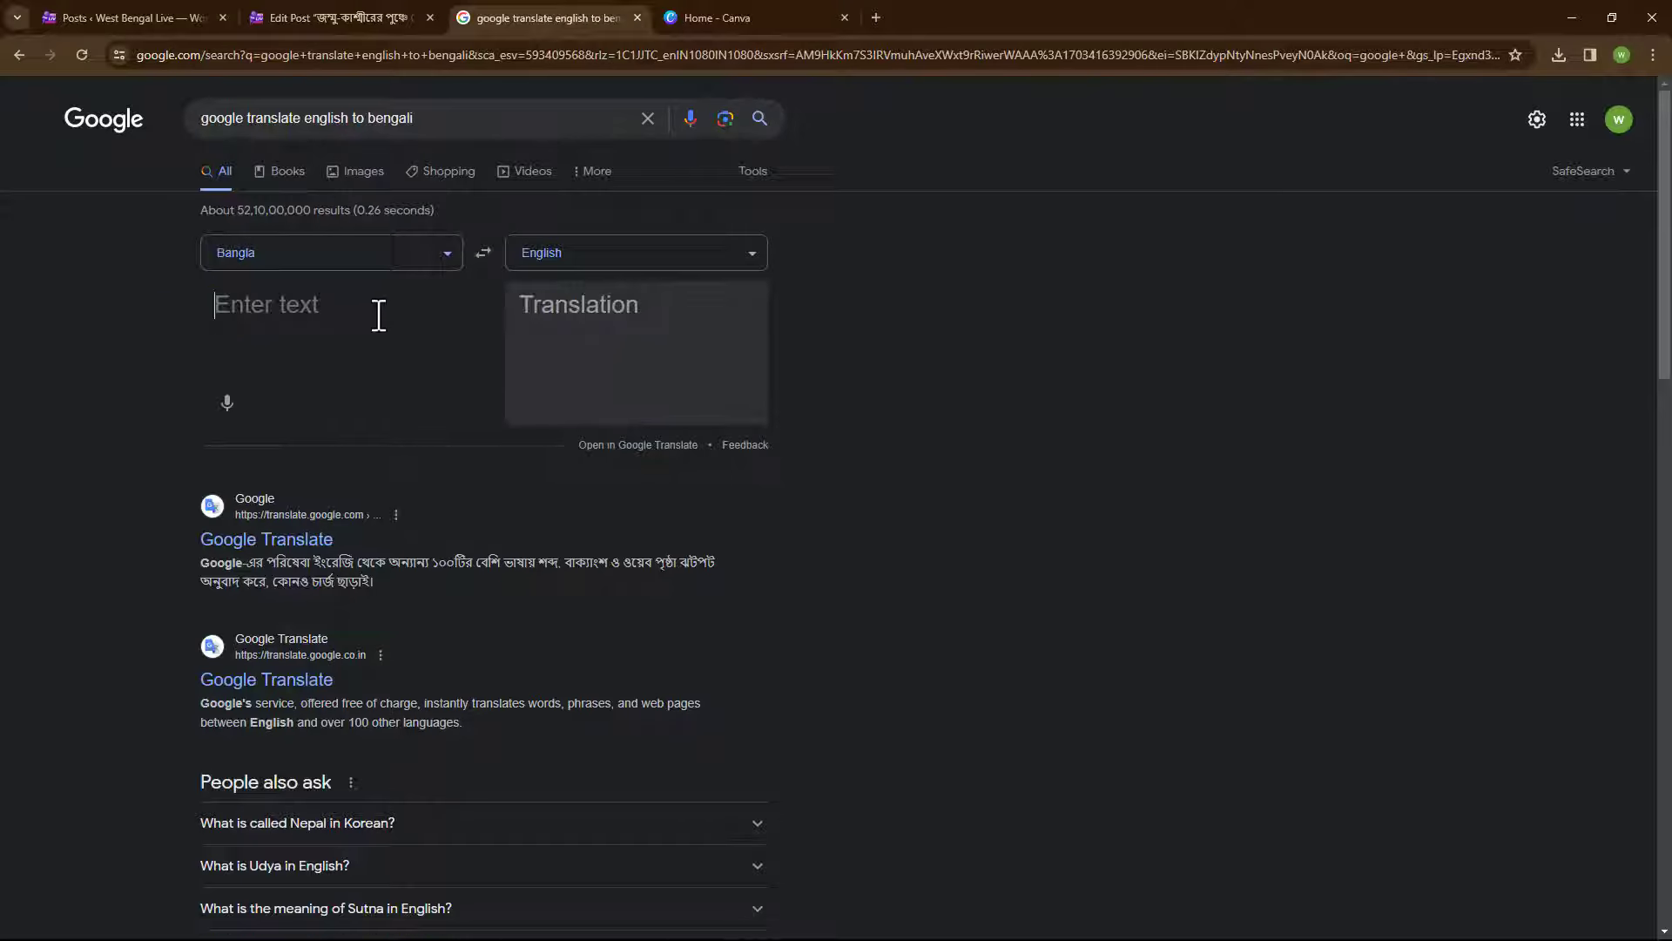
{"action": "key", "text": "ctrl+v"}
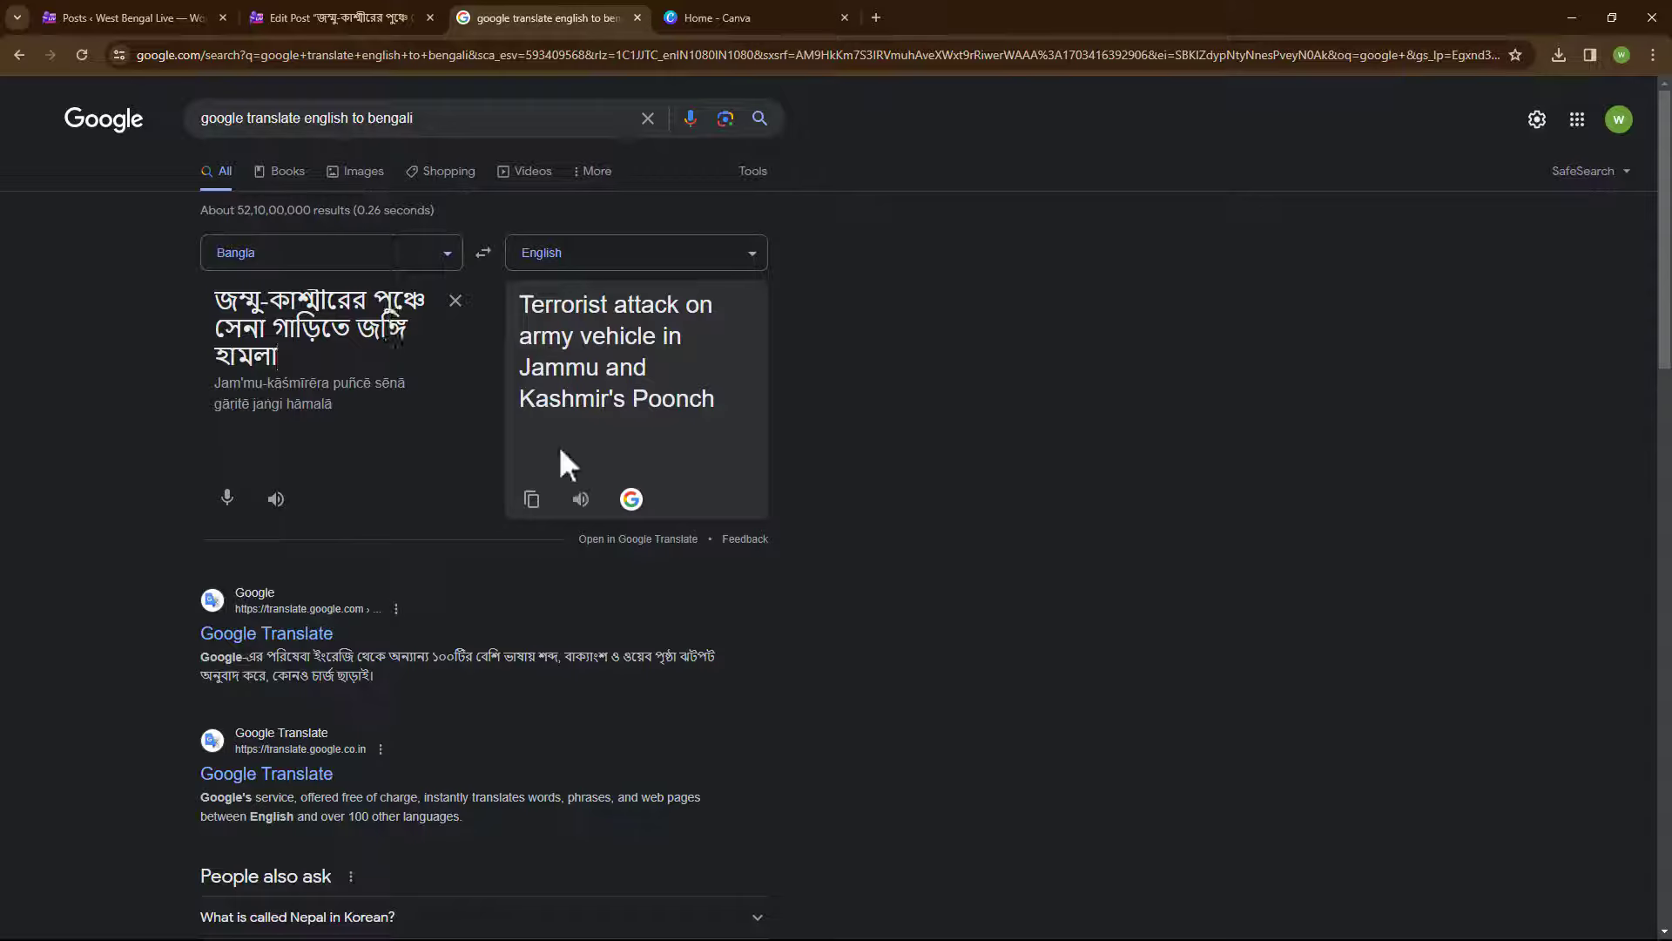
{"action": "left_click", "coordinate": [531, 499]}
Replace the post's permalink in the Rank Math snippet editor with the copied English translation "Terrorist attack on army vehicle in Jammu and Kashmir's Poonch"
{"action": "left_click", "coordinate": [310, 18]}
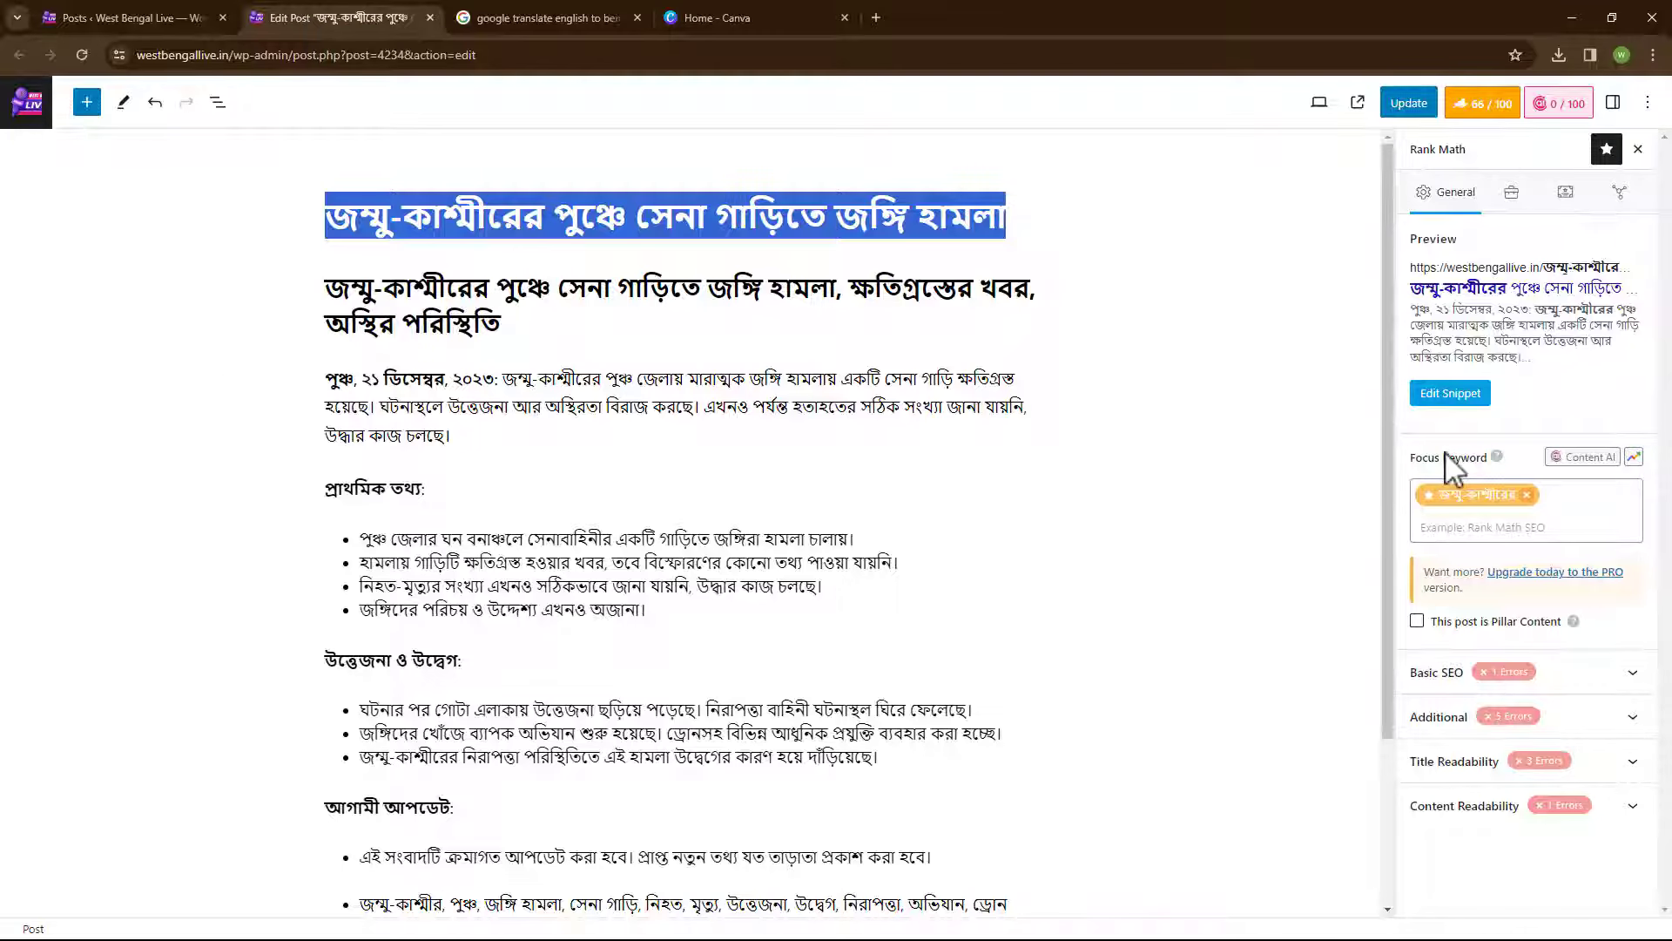
{"action": "left_click", "coordinate": [1448, 395]}
{"action": "left_click_drag", "start_coordinate": [754, 607], "coordinate": [584, 607]}
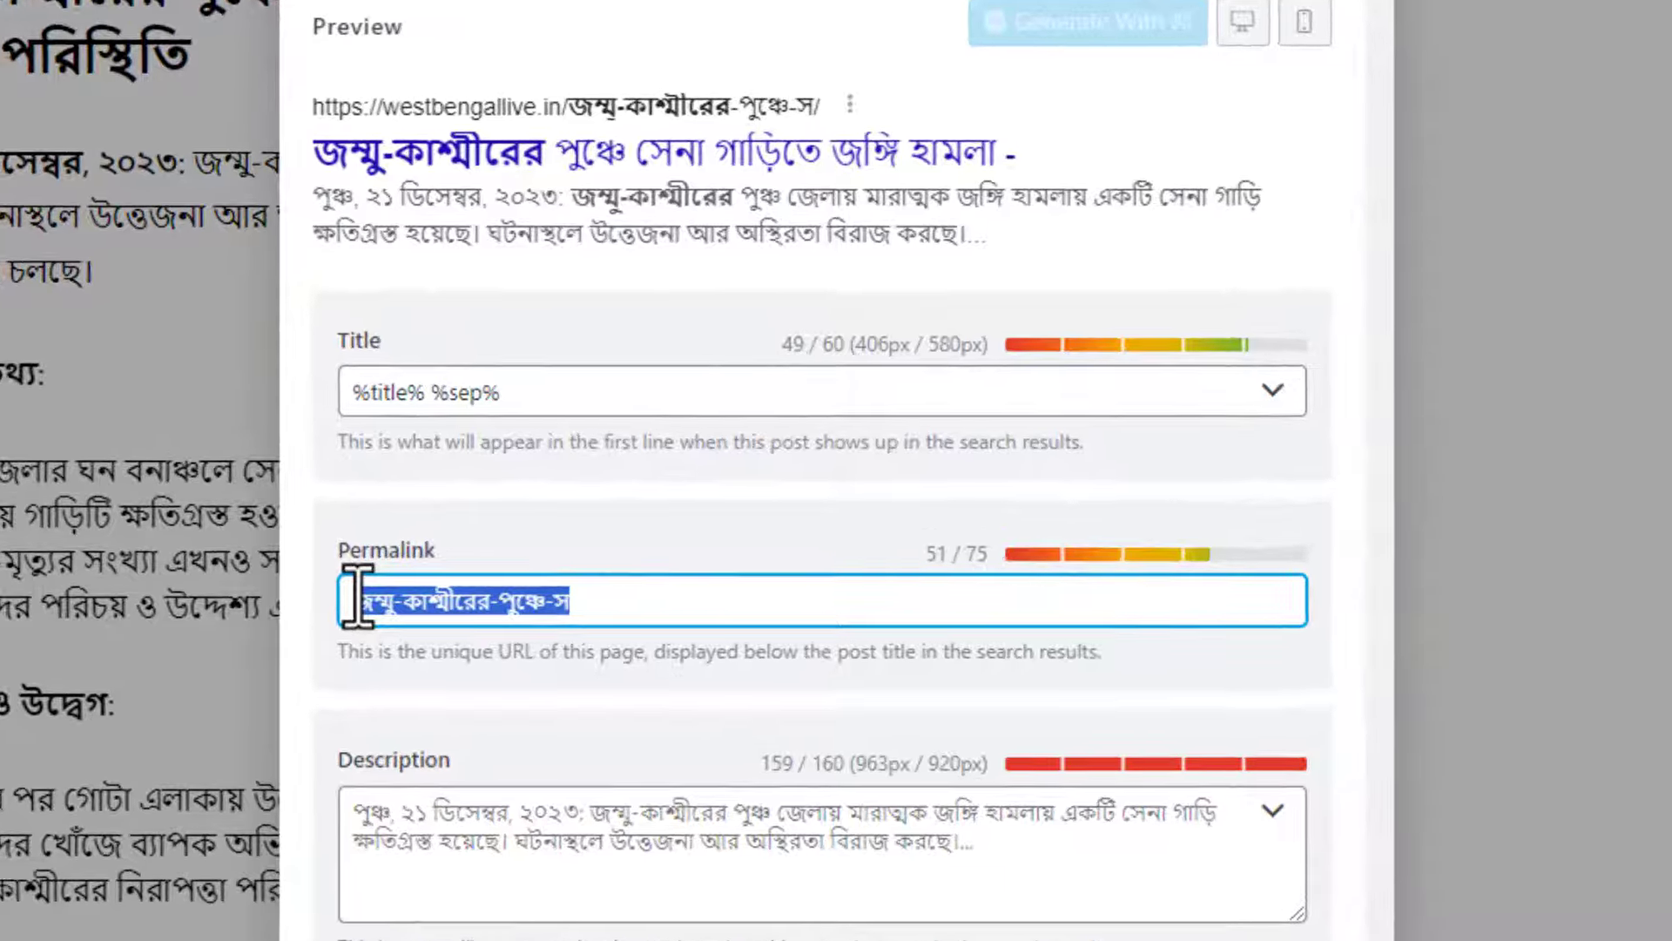
{"action": "key", "text": "ctrl+v"}
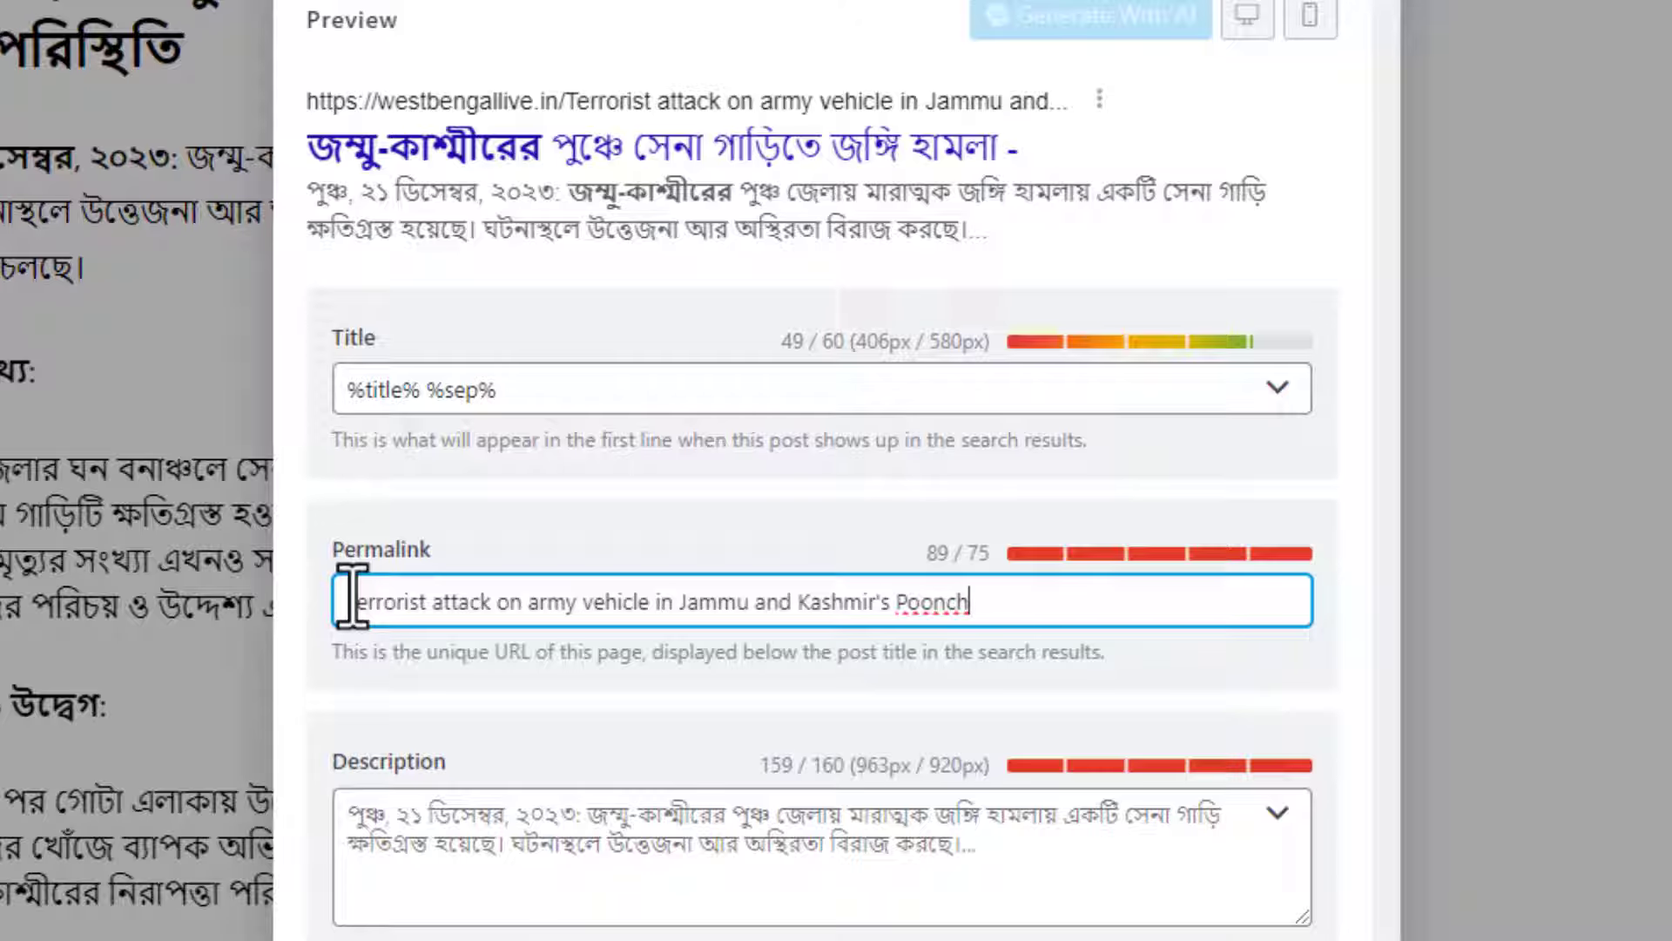
Shorten the permalink to "Terrorist attack on army vehicle in" and close the snippet editor
{"action": "key", "text": "BackSpace"}
{"action": "key", "text": "BackSpace"}
{"action": "key", "text": "BackSpace"}
{"action": "key", "text": "BackSpace"}
{"action": "key", "text": "BackSpace"}
{"action": "key", "text": "BackSpace"}
{"action": "key", "text": "BackSpace"}
{"action": "key", "text": "BackSpace"}
{"action": "key", "text": "BackSpace"}
{"action": "key", "text": "BackSpace"}
{"action": "key", "text": "BackSpace"}
{"action": "key", "text": "BackSpace"}
{"action": "key", "text": "BackSpace"}
{"action": "key", "text": "BackSpace"}
{"action": "key", "text": "BackSpace"}
{"action": "key", "text": "BackSpace"}
{"action": "key", "text": "BackSpace"}
{"action": "key", "text": "BackSpace"}
{"action": "key", "text": "BackSpace"}
{"action": "key", "text": "BackSpace"}
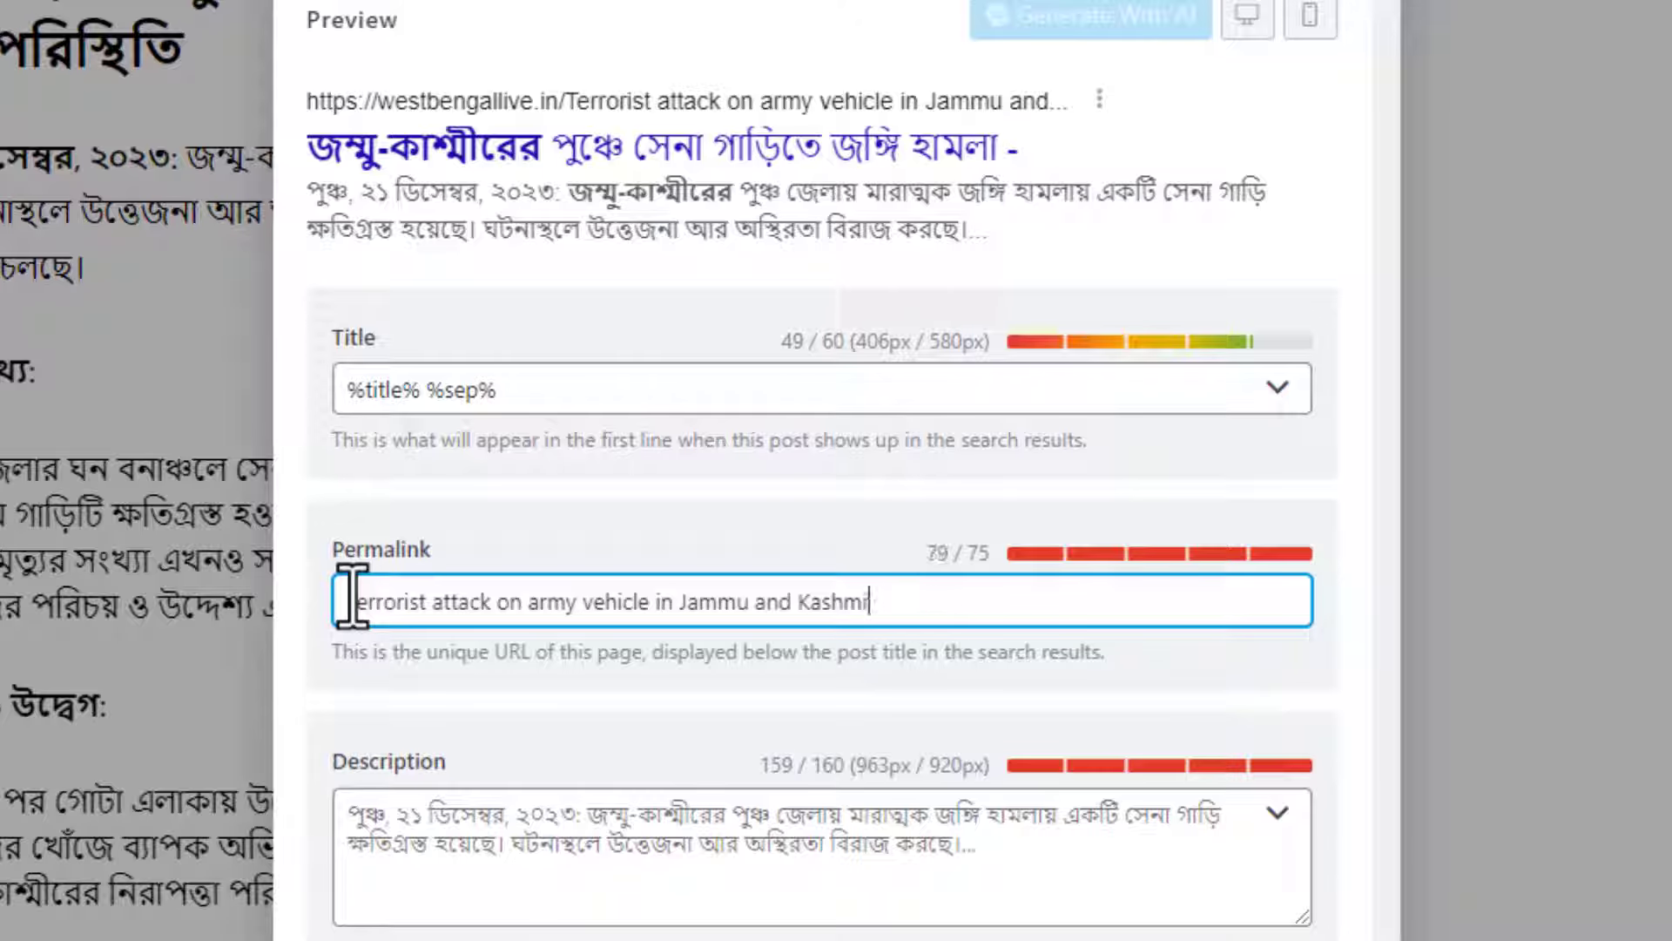
{"action": "key", "text": "BackSpace"}
{"action": "key", "text": "BackSpace"}
{"action": "key", "text": "BackSpace"}
{"action": "key", "text": "BackSpace"}
{"action": "key", "text": "BackSpace"}
{"action": "key", "text": "BackSpace"}
{"action": "key", "text": "BackSpace"}
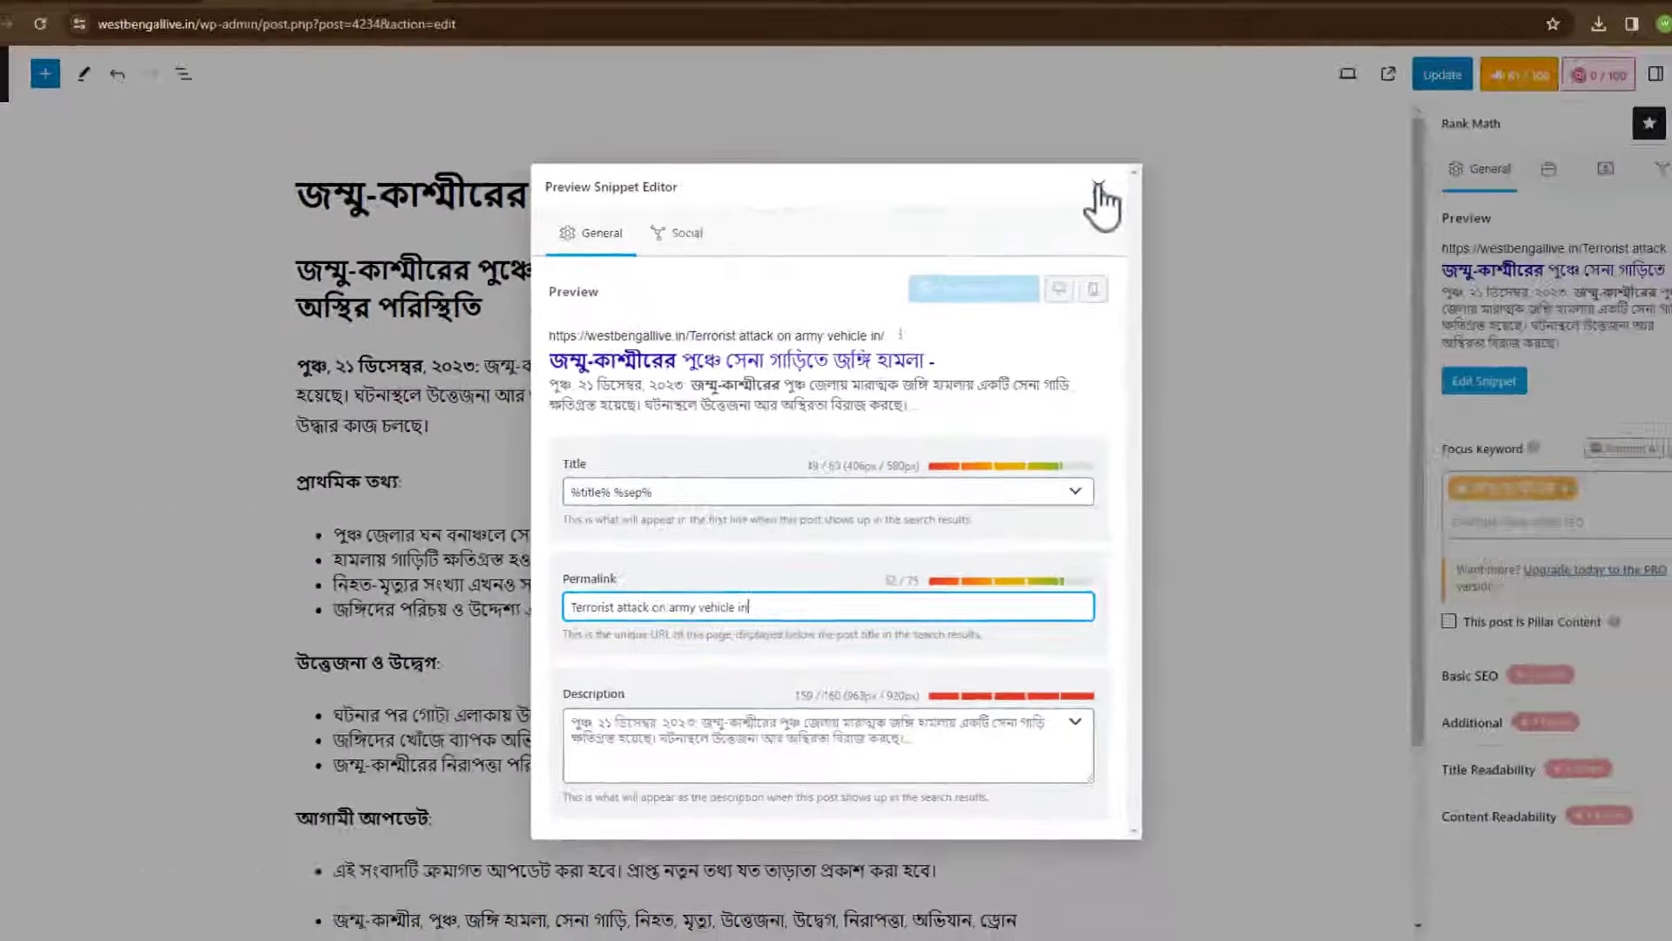
{"action": "left_click", "coordinate": [1104, 195]}
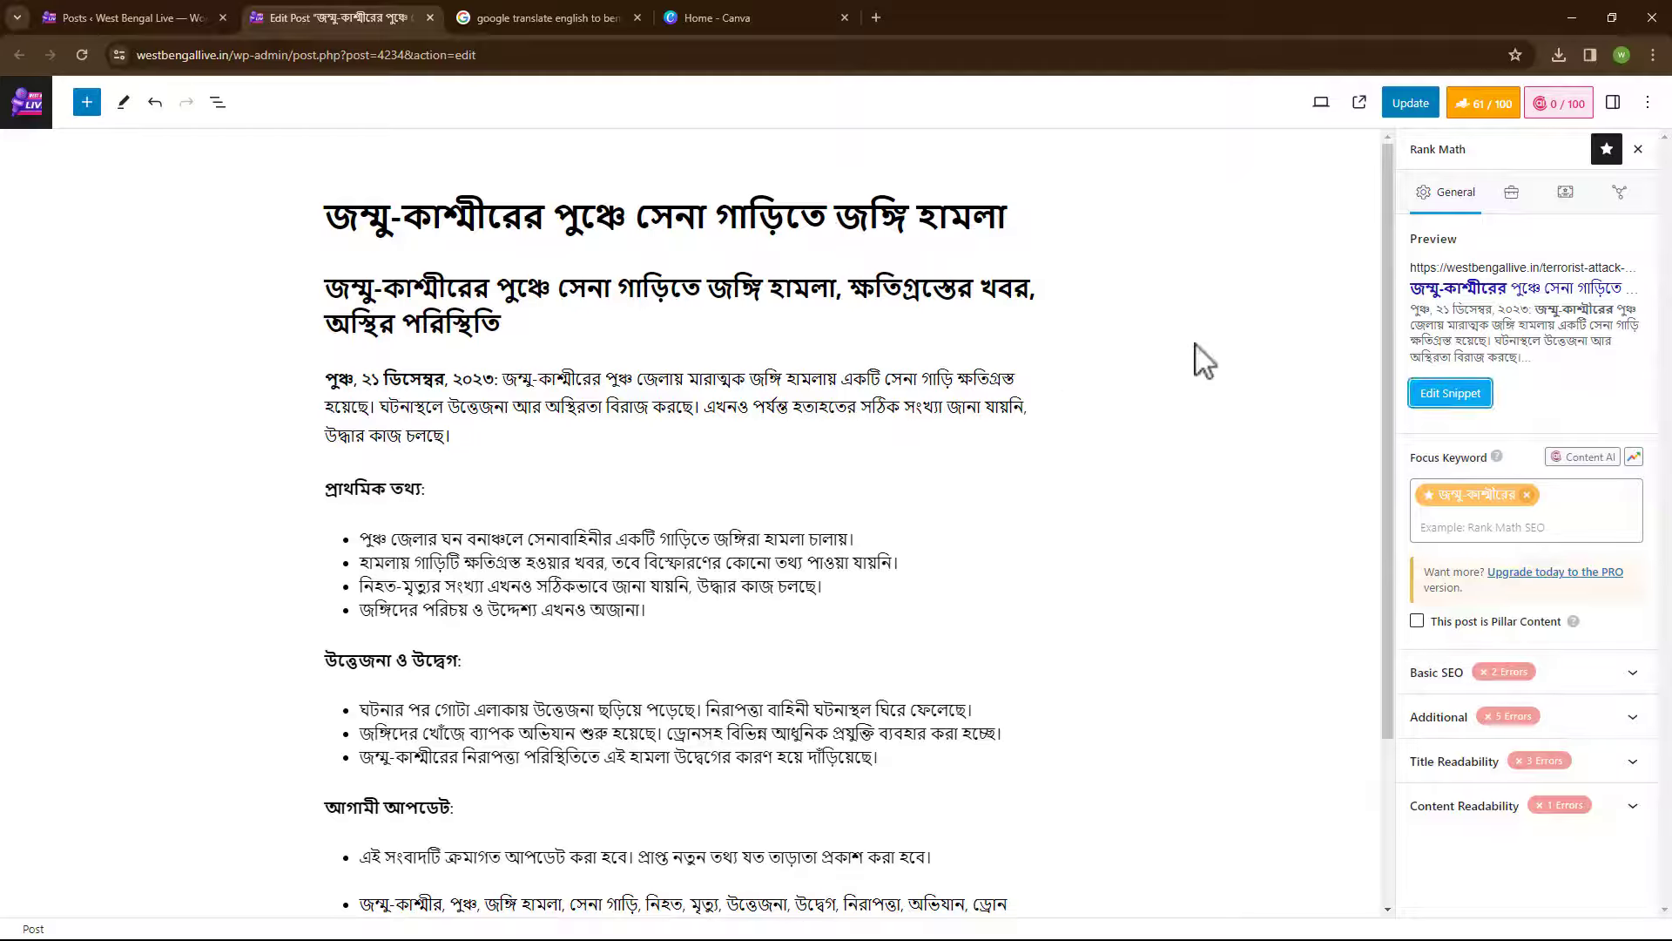
Update the post and reload the list of all posts
{"action": "left_click", "coordinate": [1415, 104]}
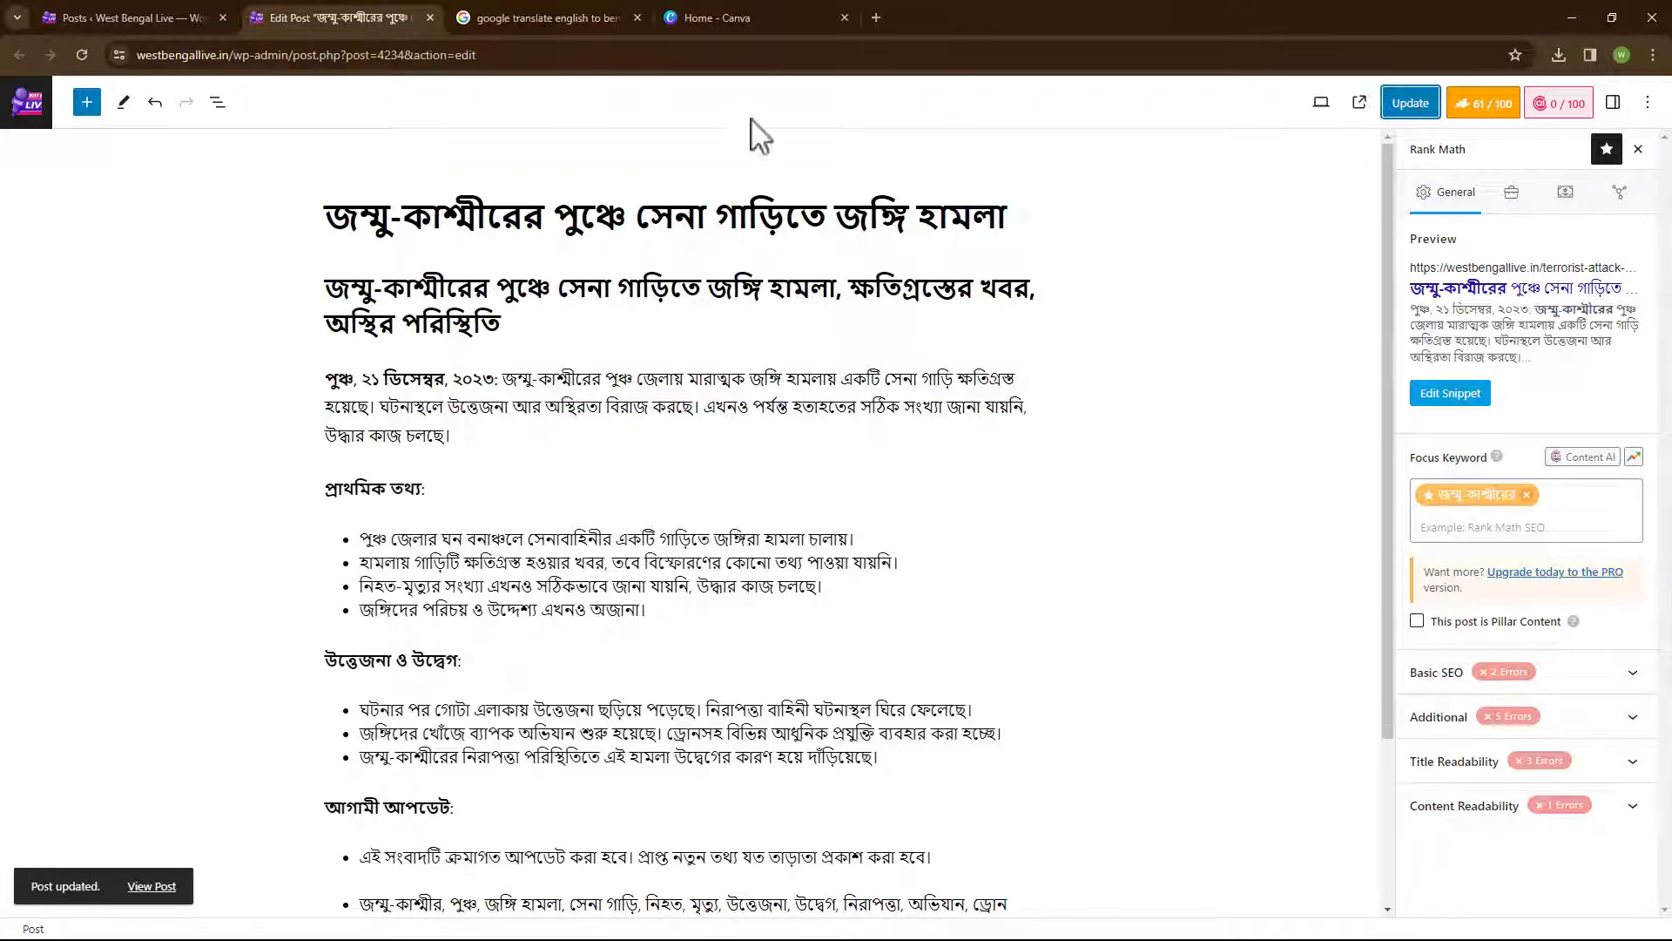
{"action": "left_click", "coordinate": [139, 17]}
{"action": "left_click", "coordinate": [87, 59]}
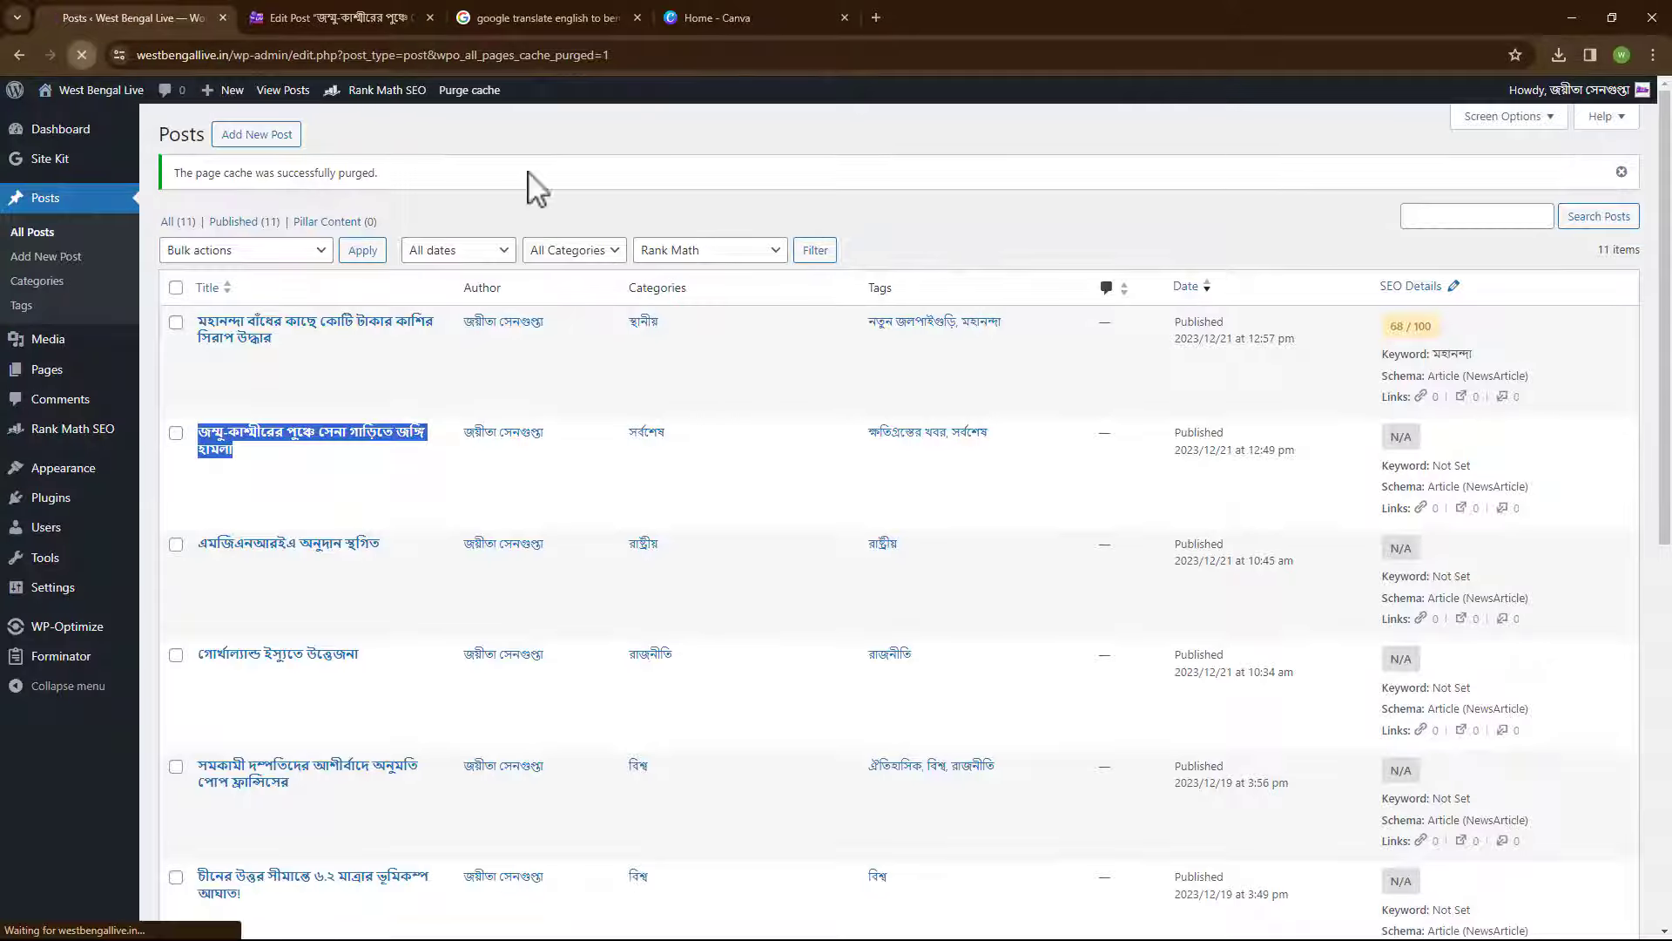
Close the post editor and review the SEO score of the updated Jammu and Kashmir post and the other posts
{"action": "left_click", "coordinate": [430, 17]}
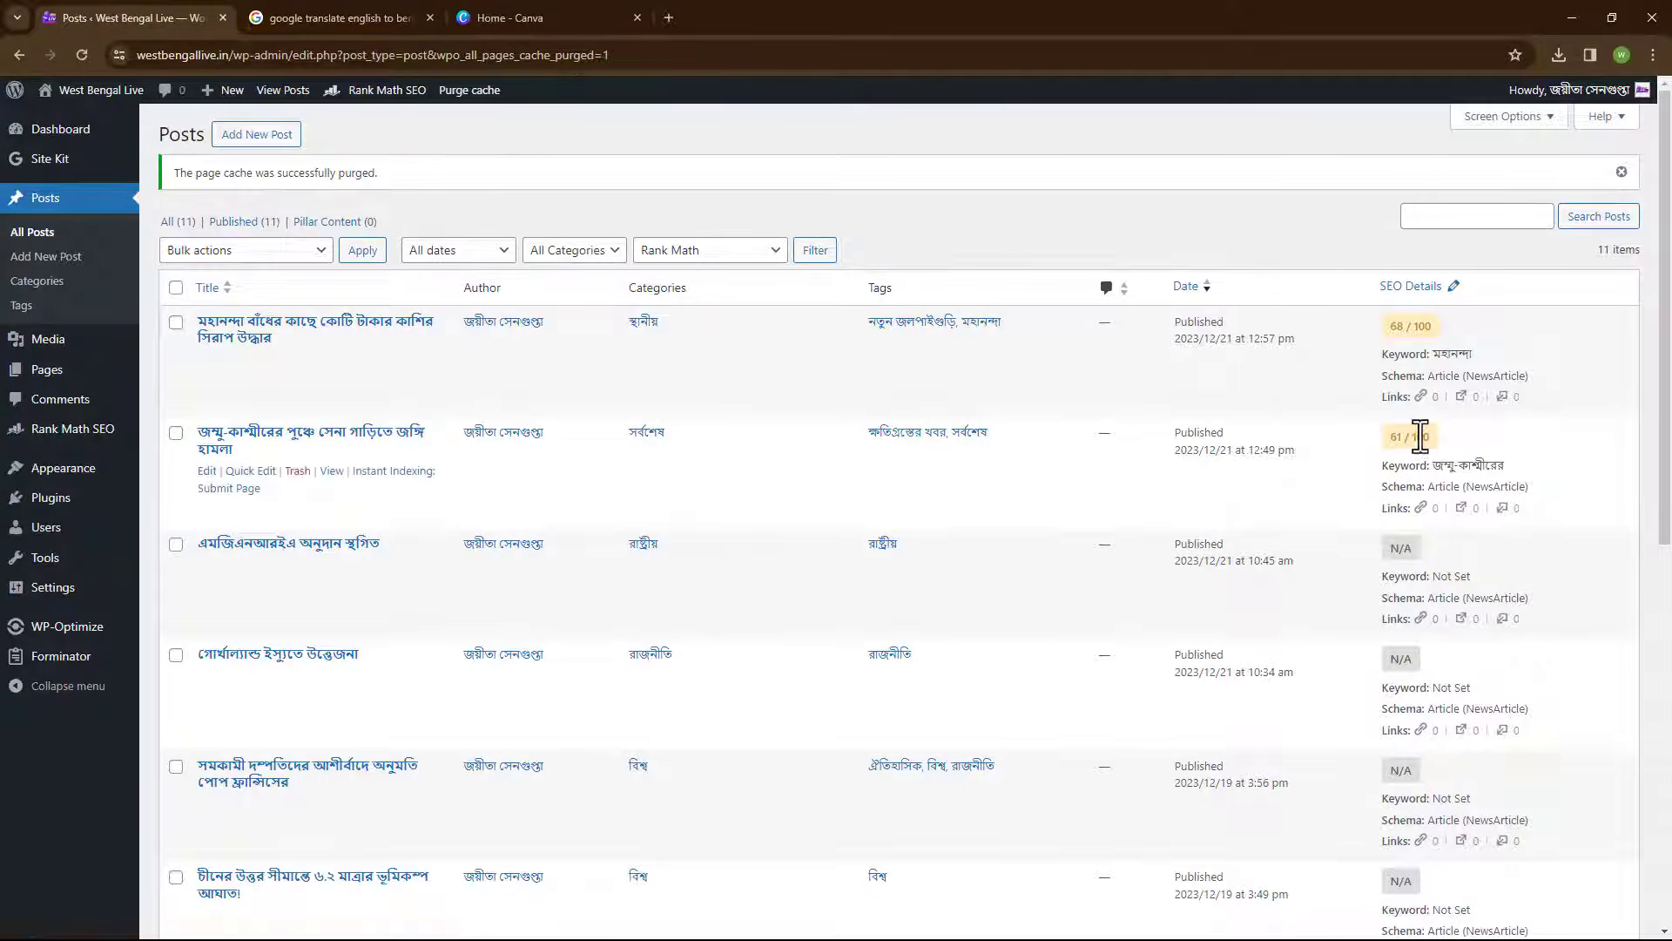
{"action": "left_click_drag", "start_coordinate": [1445, 439], "coordinate": [1389, 438]}
{"action": "left_click", "coordinate": [1160, 246]}
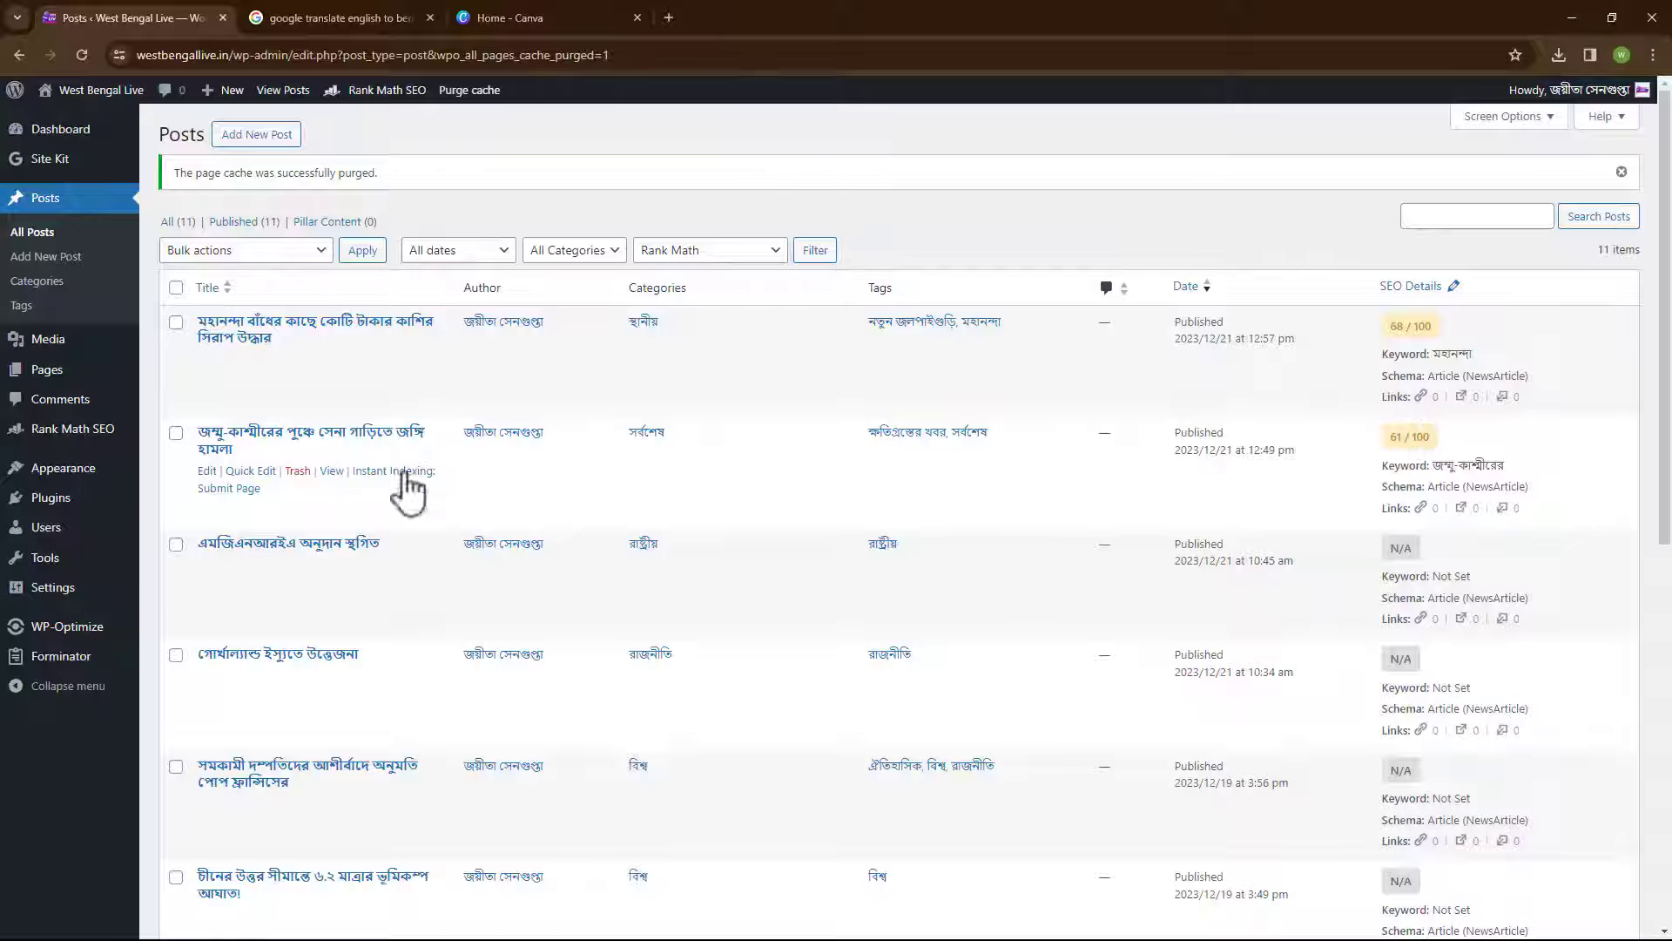
{"action": "scroll", "coordinate": [427, 522], "scroll_direction": "down", "scroll_amount": 3}
{"action": "scroll", "coordinate": [409, 530], "scroll_direction": "down", "scroll_amount": 6}
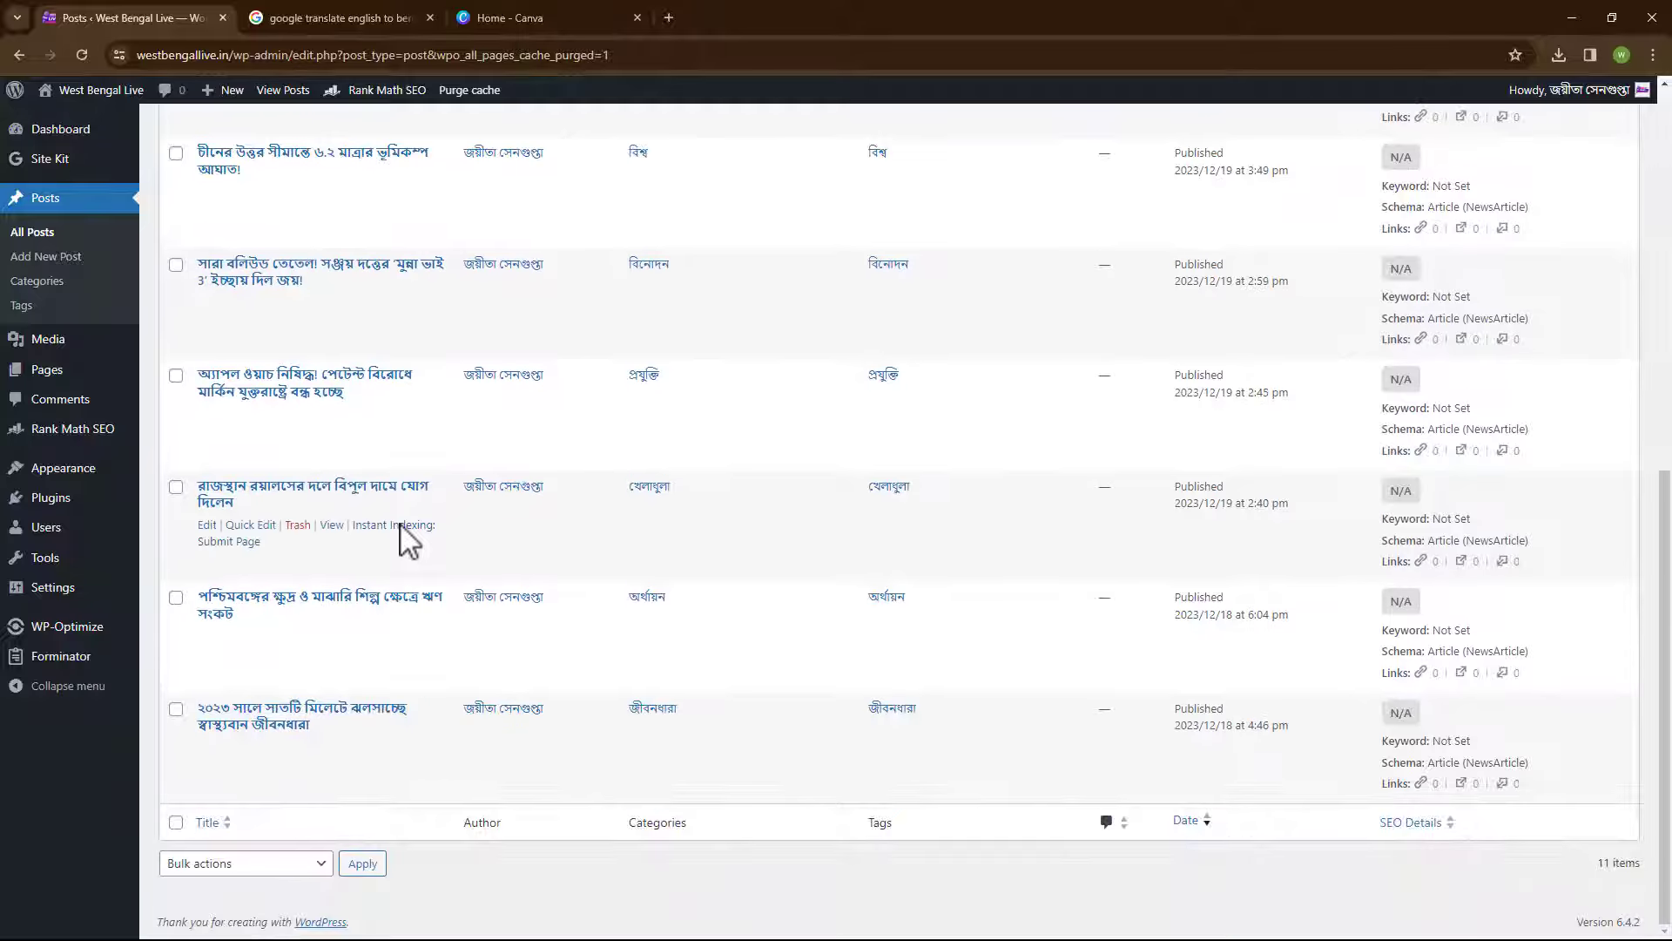
{"action": "scroll", "coordinate": [400, 526], "scroll_direction": "up", "scroll_amount": 9}
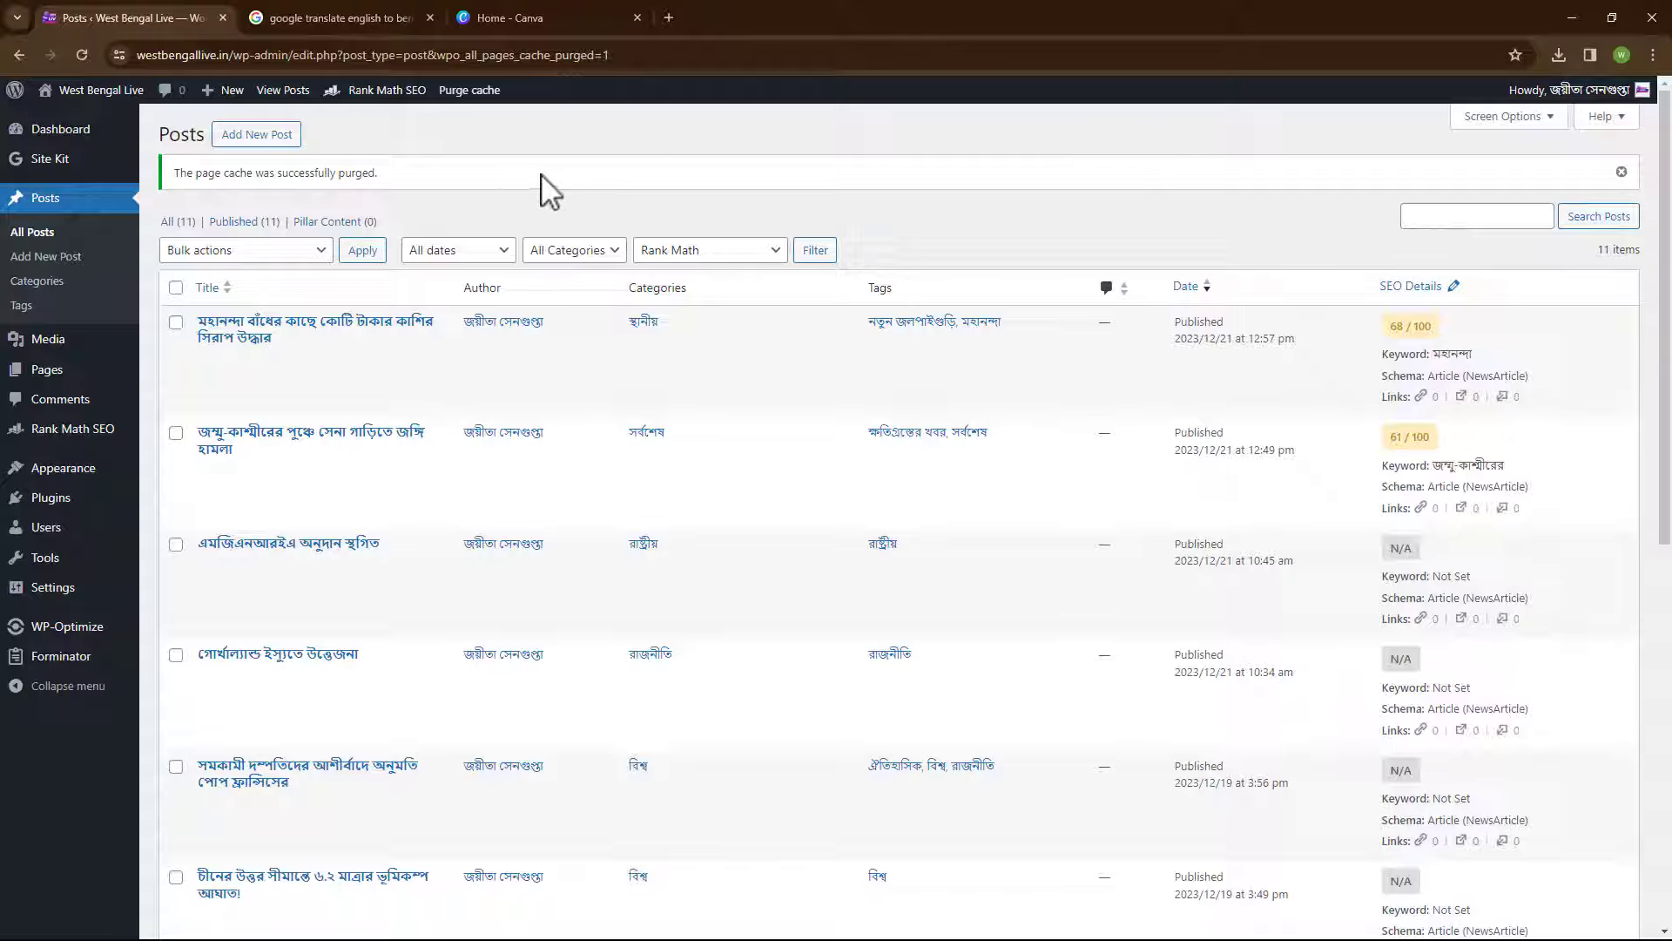
Find the West Bengal Live front page in the site's list of pages and open its editor in a new tab
{"action": "left_click", "coordinate": [167, 369]}
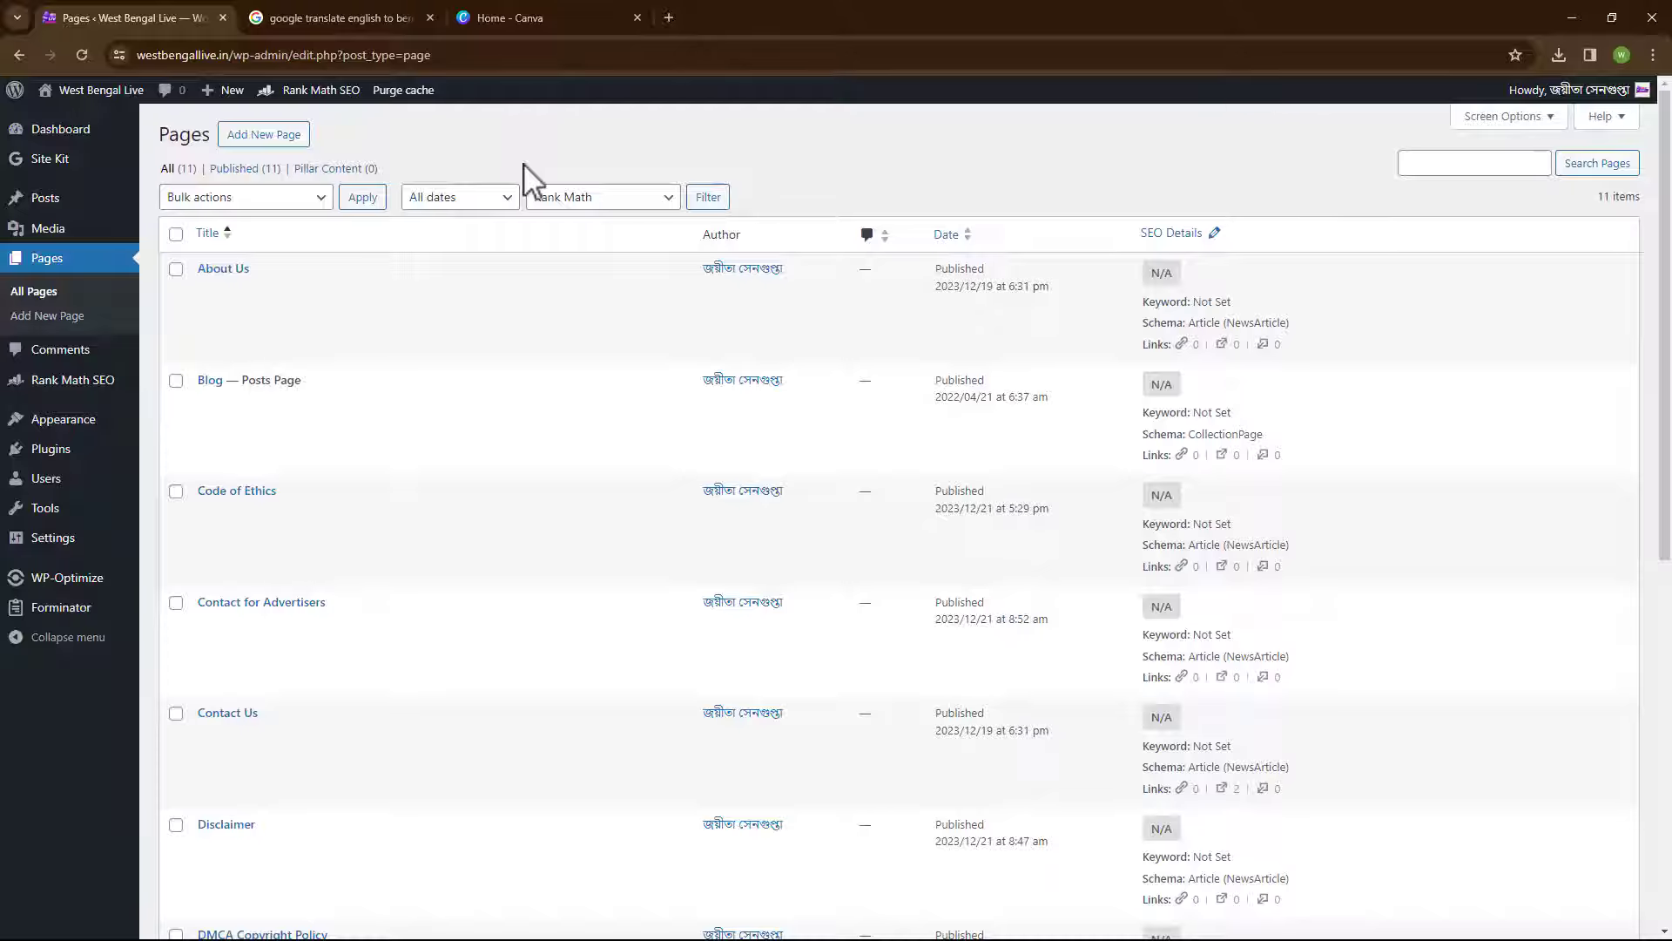
{"action": "scroll", "coordinate": [383, 383], "scroll_direction": "down", "scroll_amount": 5}
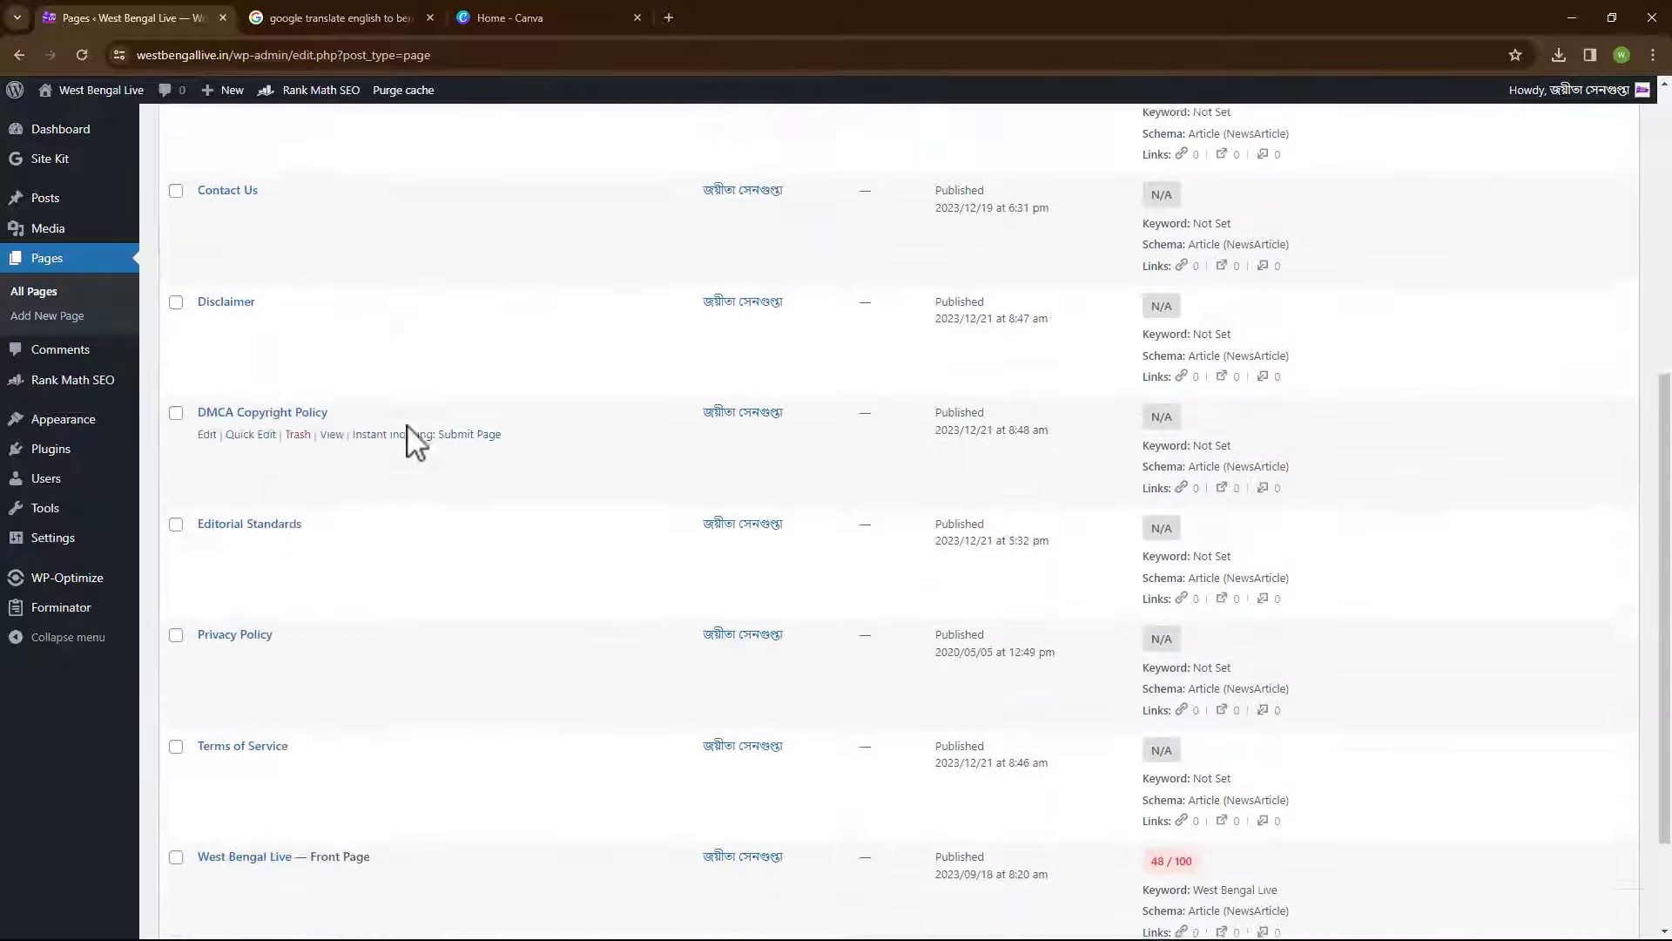
{"action": "scroll", "coordinate": [416, 444], "scroll_direction": "down", "scroll_amount": 2}
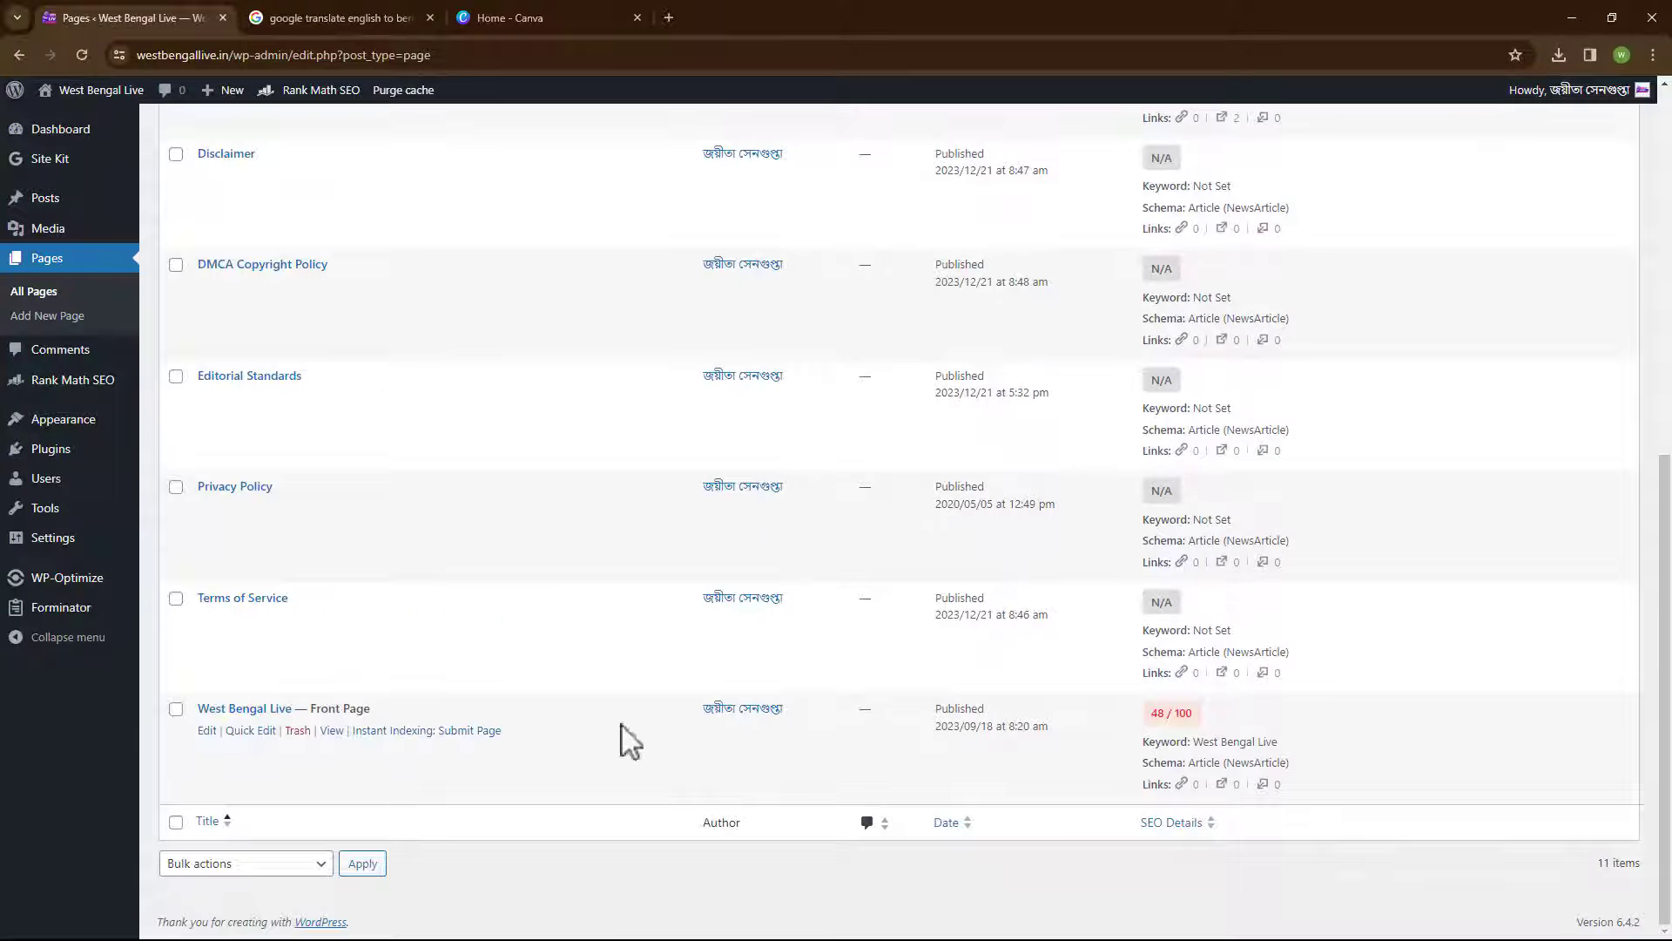
{"action": "left_click", "coordinate": [208, 734]}
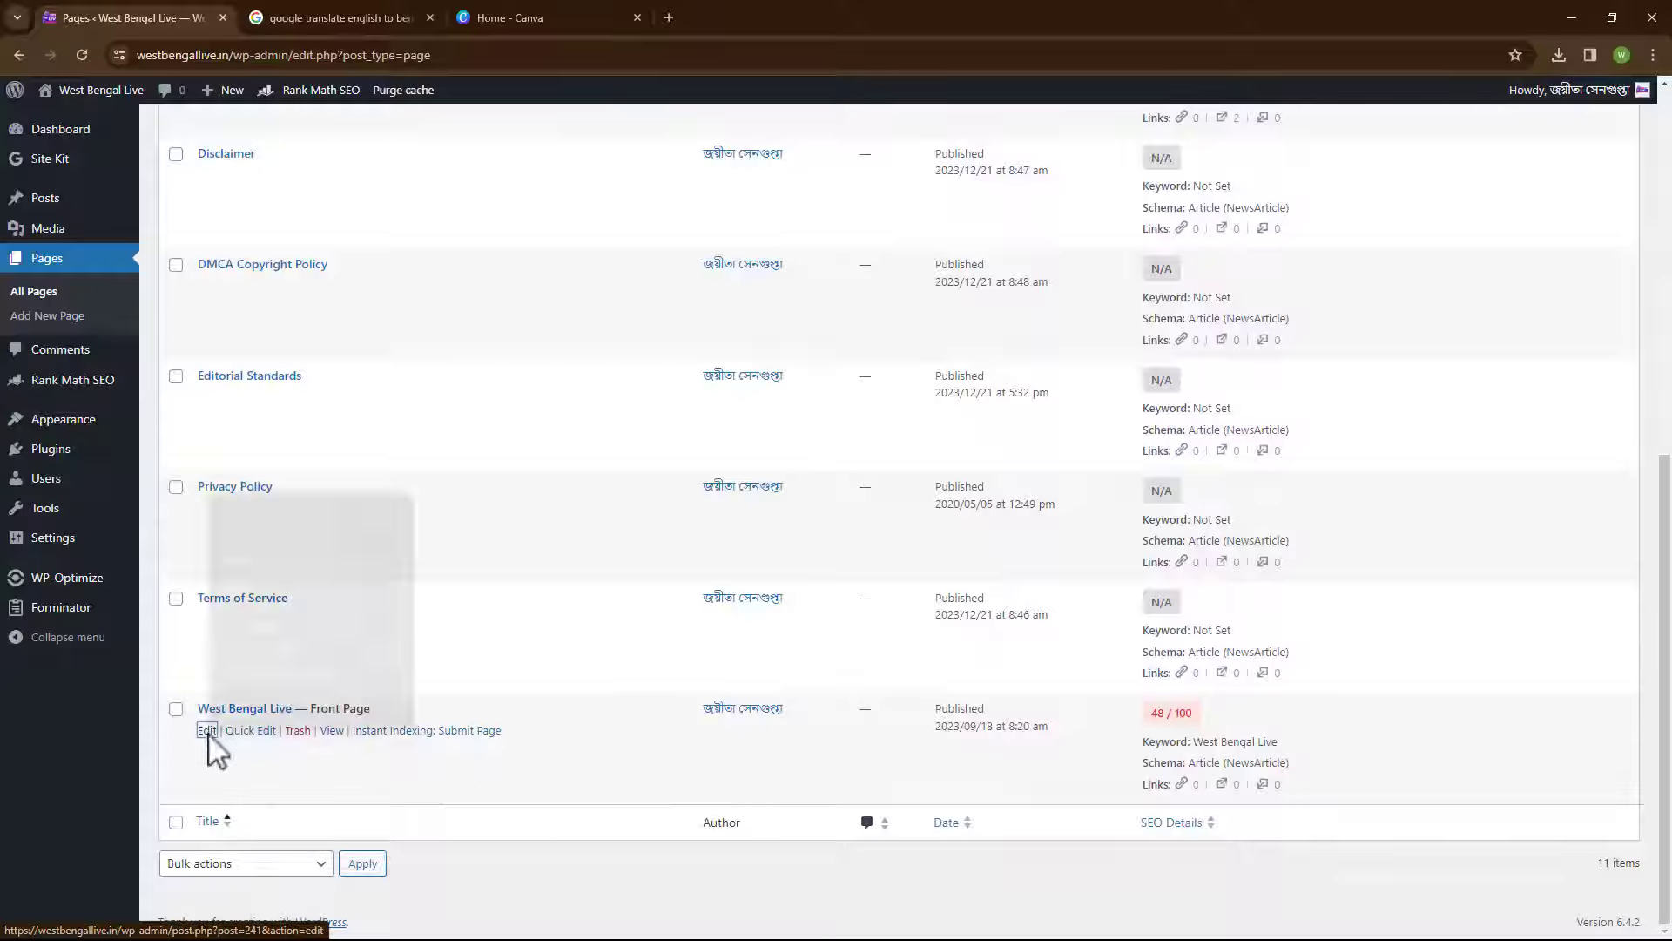
{"action": "left_click", "coordinate": [268, 512]}
{"action": "left_click", "coordinate": [274, 16]}
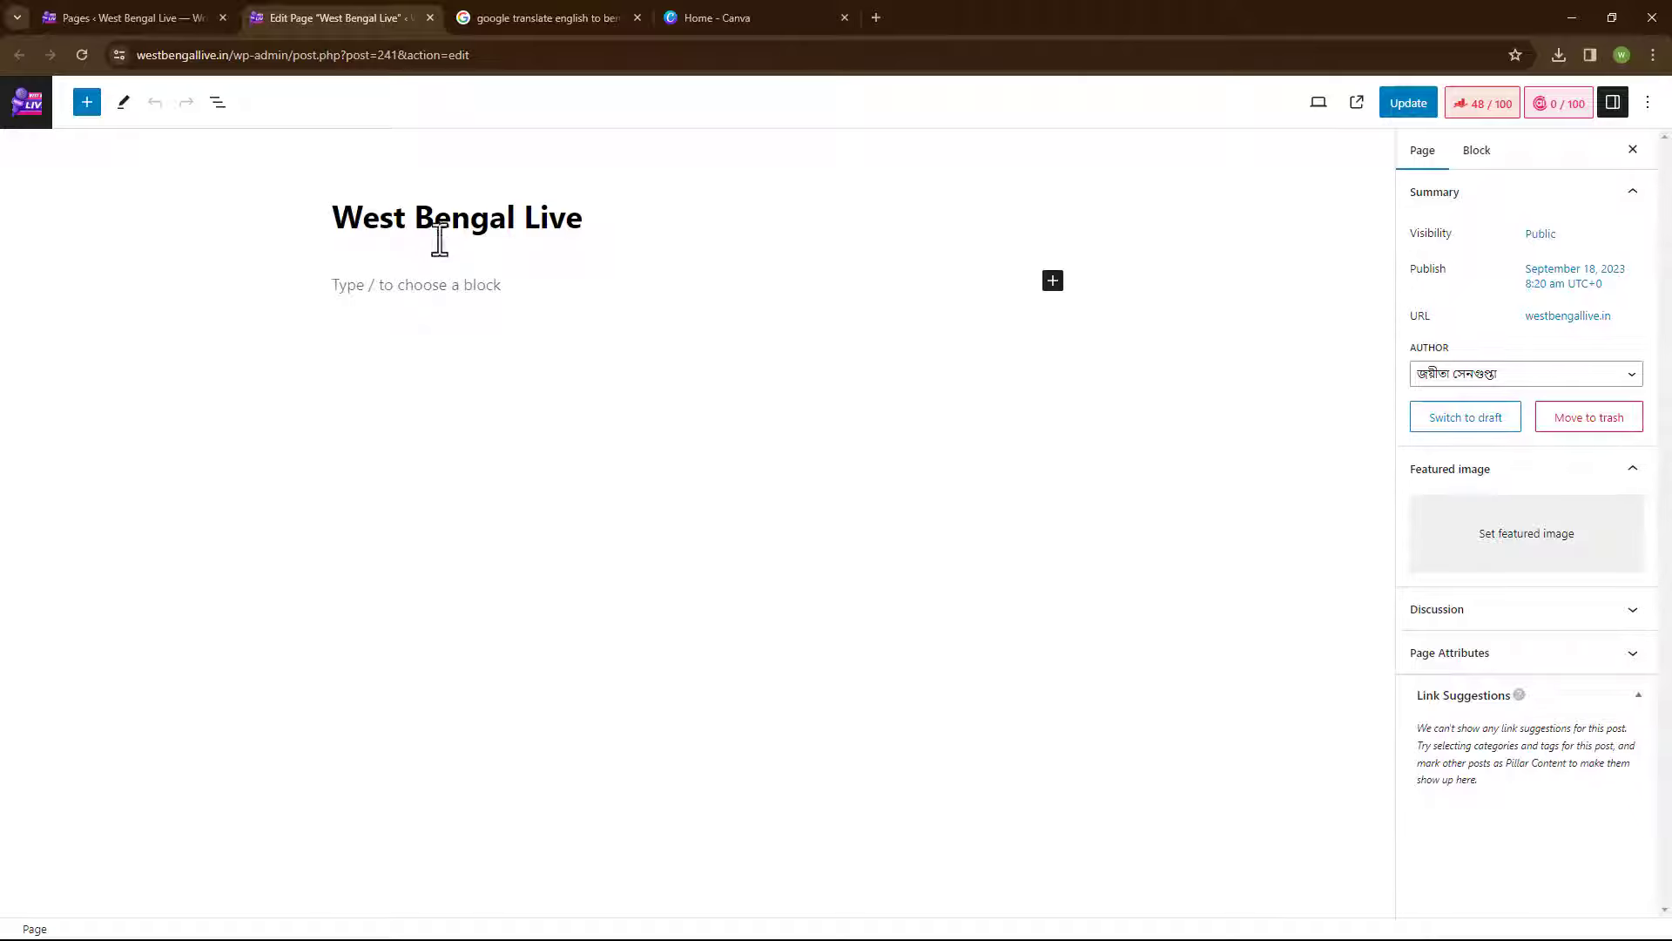
Review the front page's Rank Math focus keyword and SEO checks, and close its editor
{"action": "left_click", "coordinate": [1481, 104]}
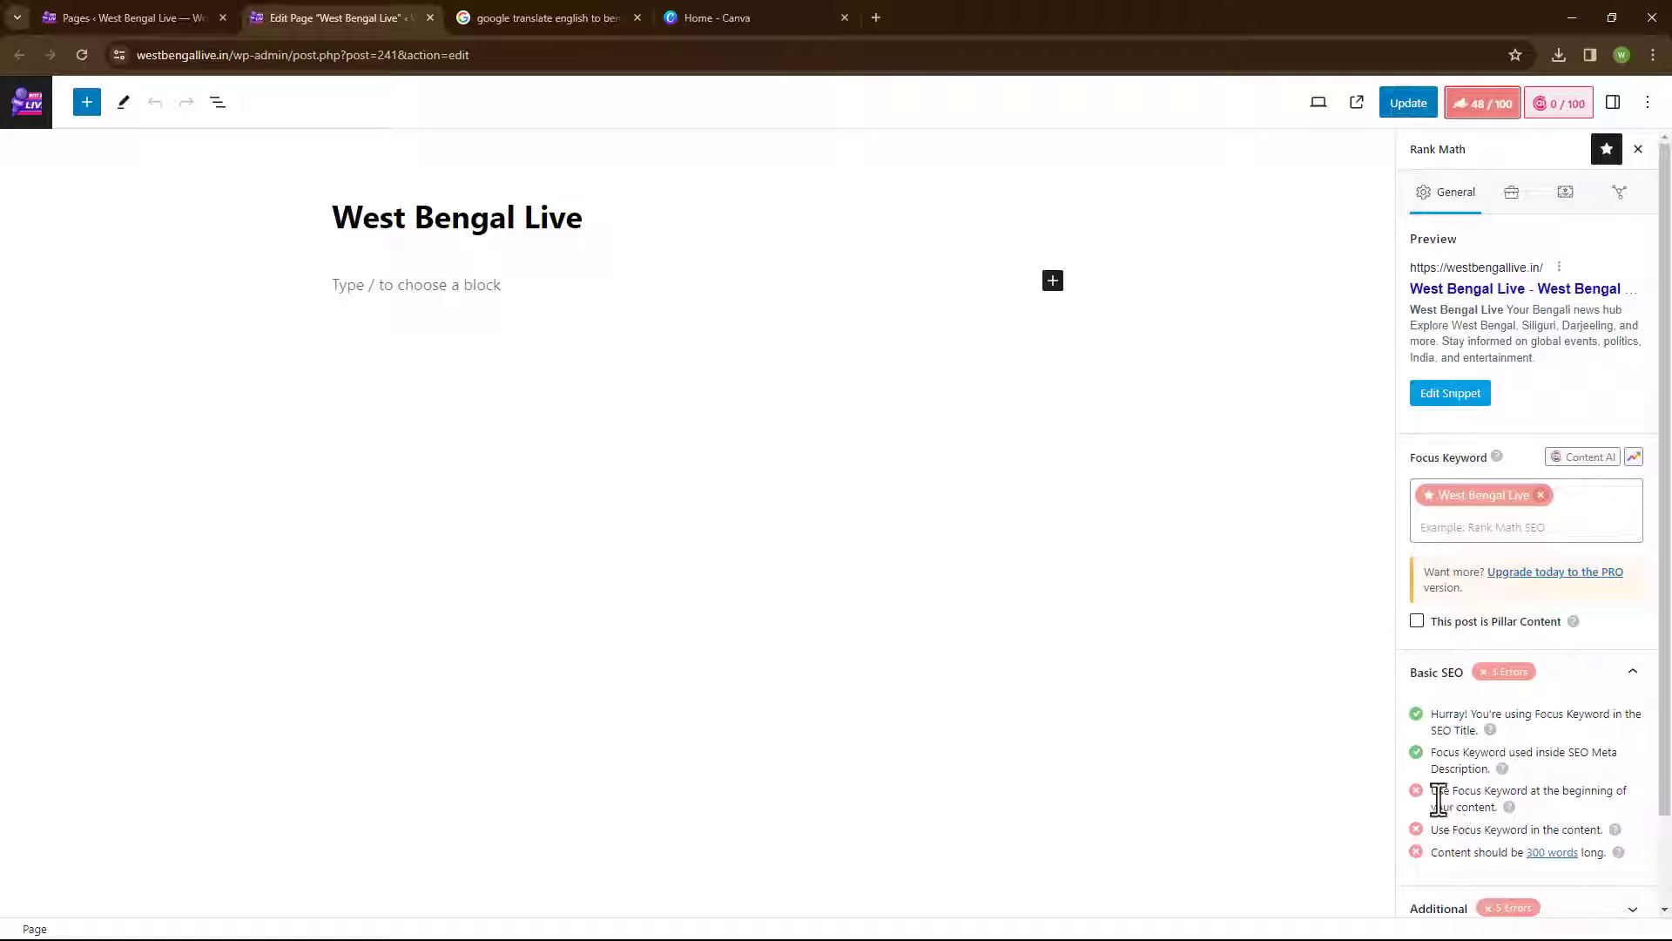
{"action": "scroll", "coordinate": [1497, 740], "scroll_direction": "down", "scroll_amount": 1}
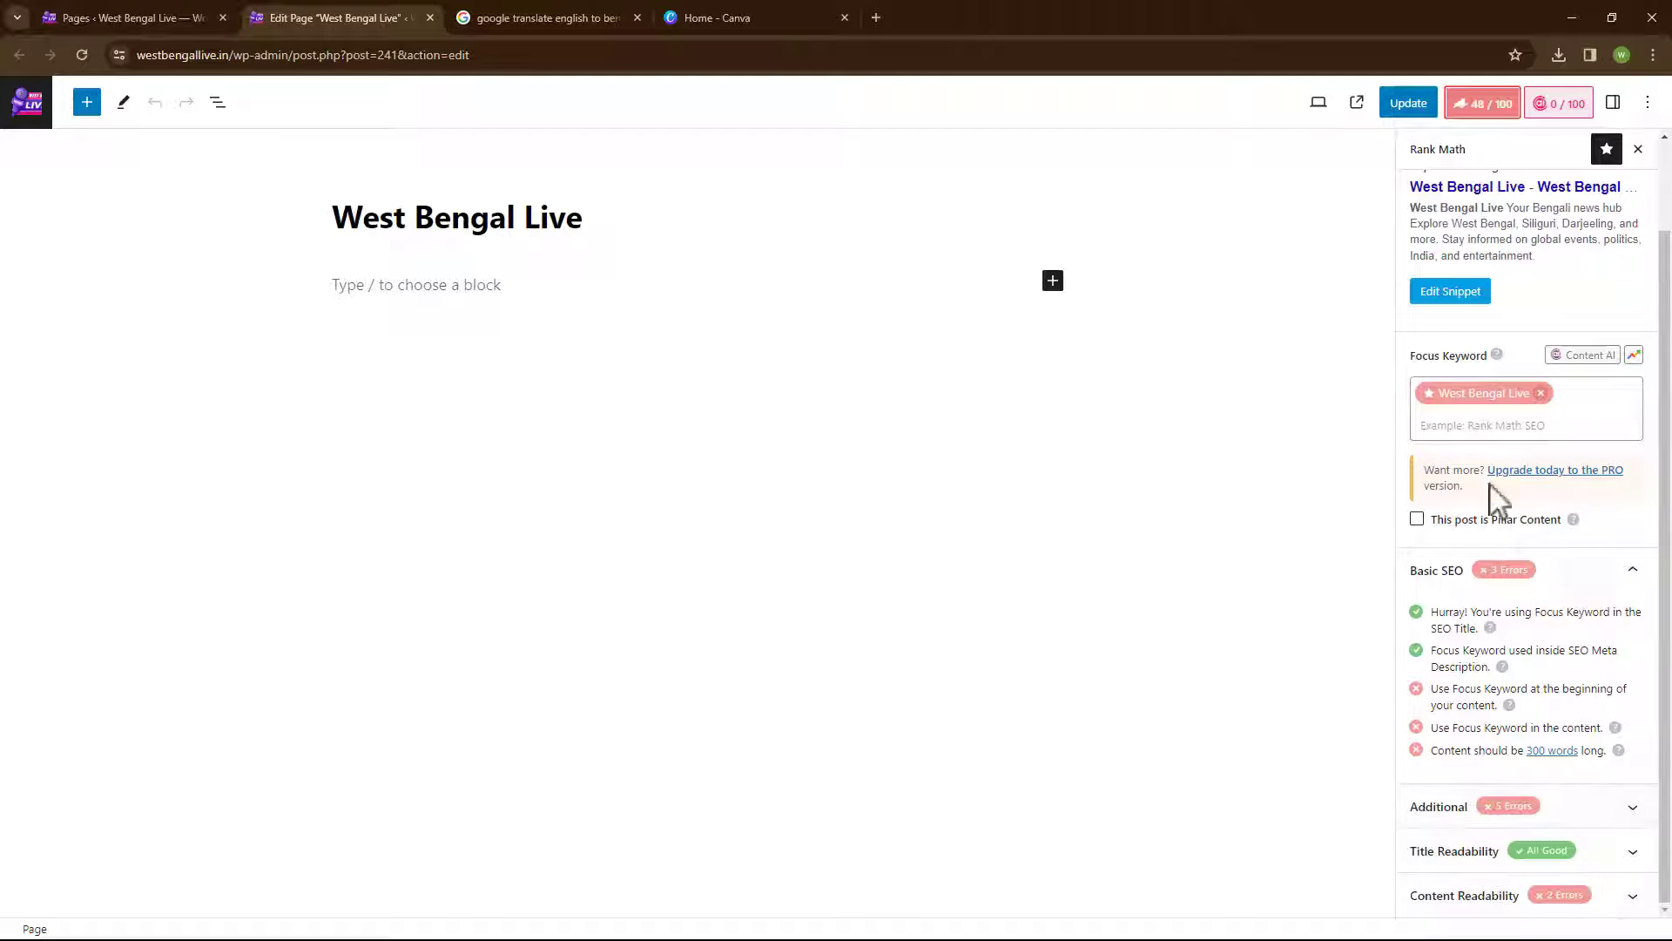
{"action": "scroll", "coordinate": [1492, 497], "scroll_direction": "up", "scroll_amount": 1}
{"action": "left_click", "coordinate": [429, 17]}
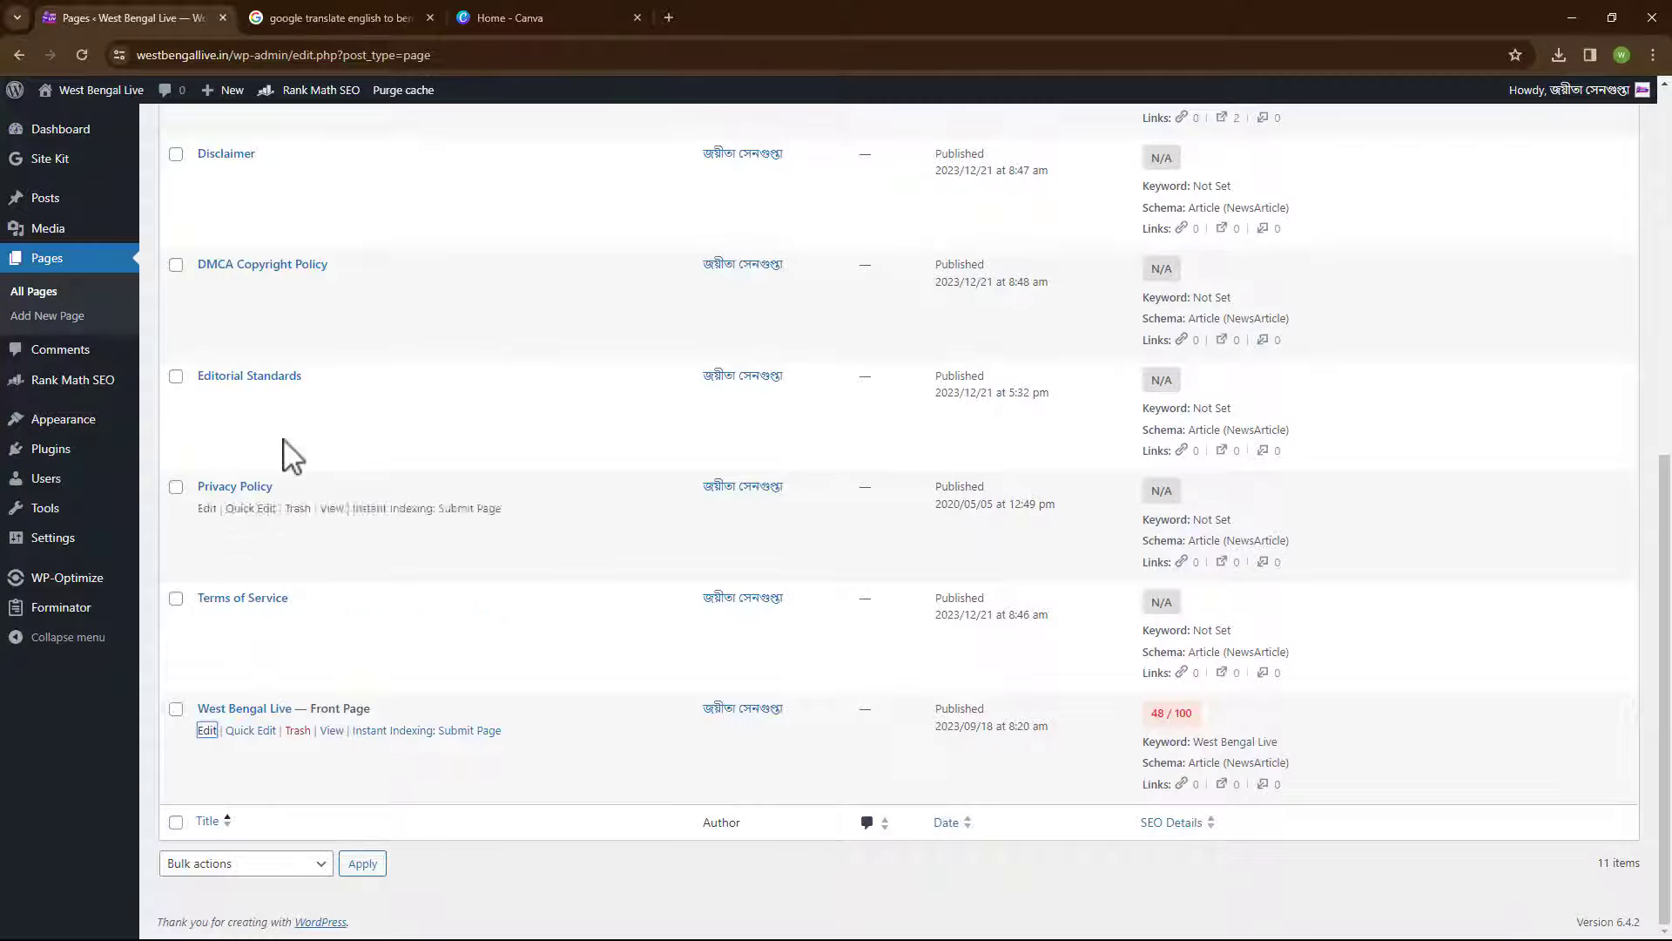
Return from the list of pages to the list of all posts
{"action": "scroll", "coordinate": [269, 418], "scroll_direction": "up", "scroll_amount": 8}
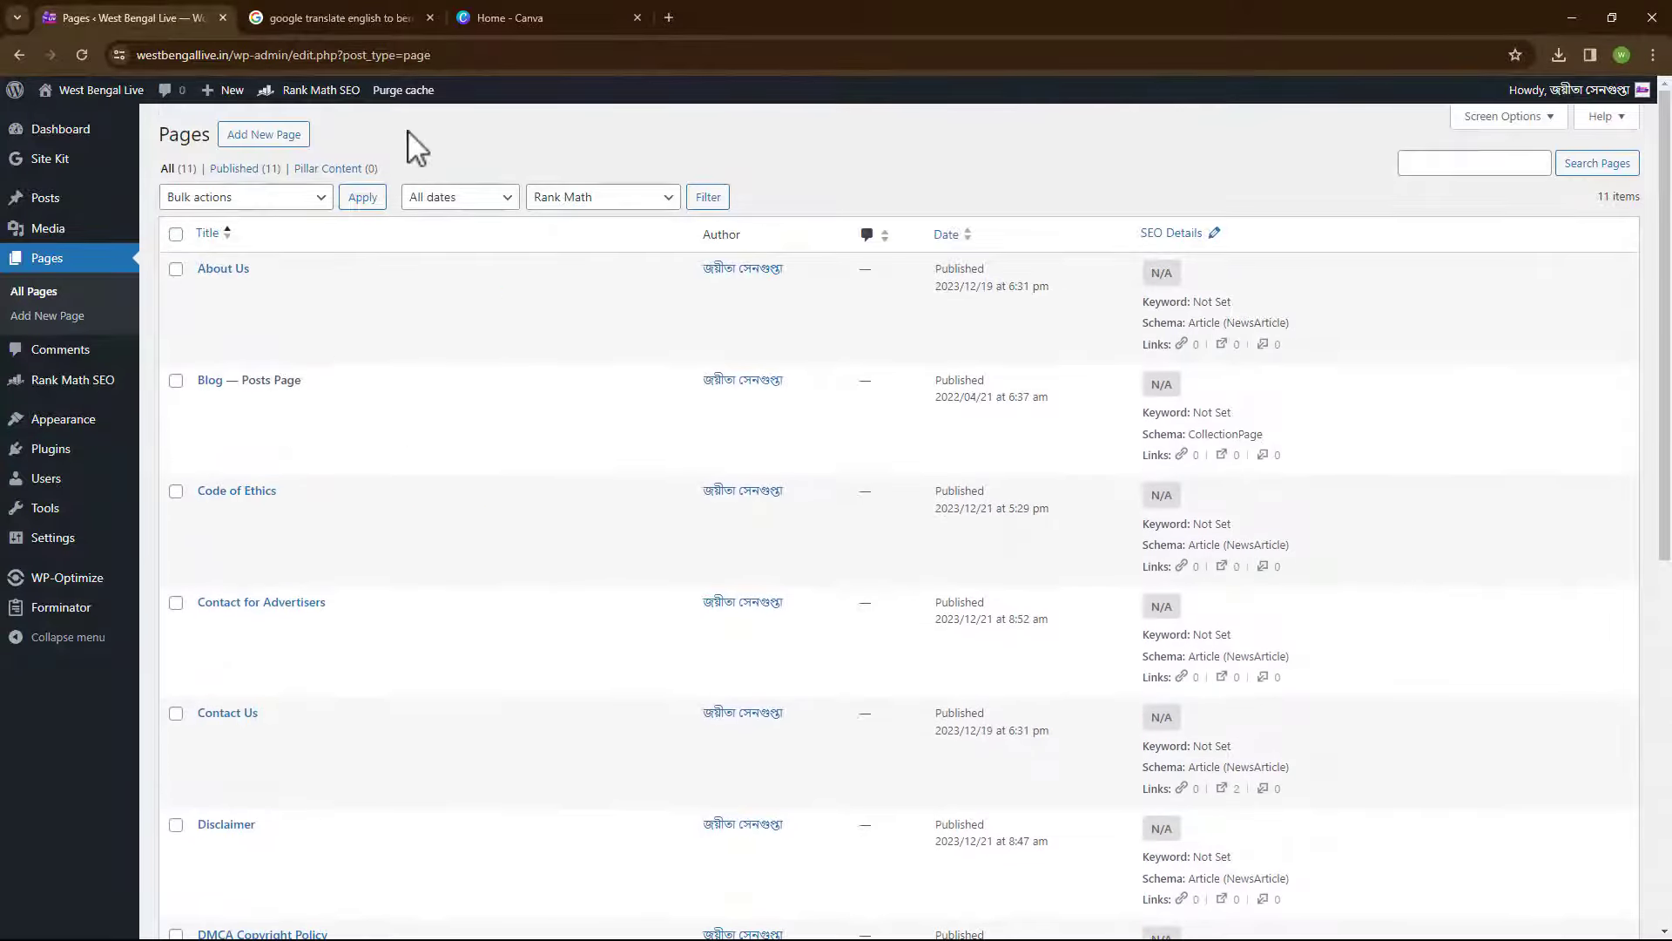
{"action": "mouse_move", "coordinate": [49, 206]}
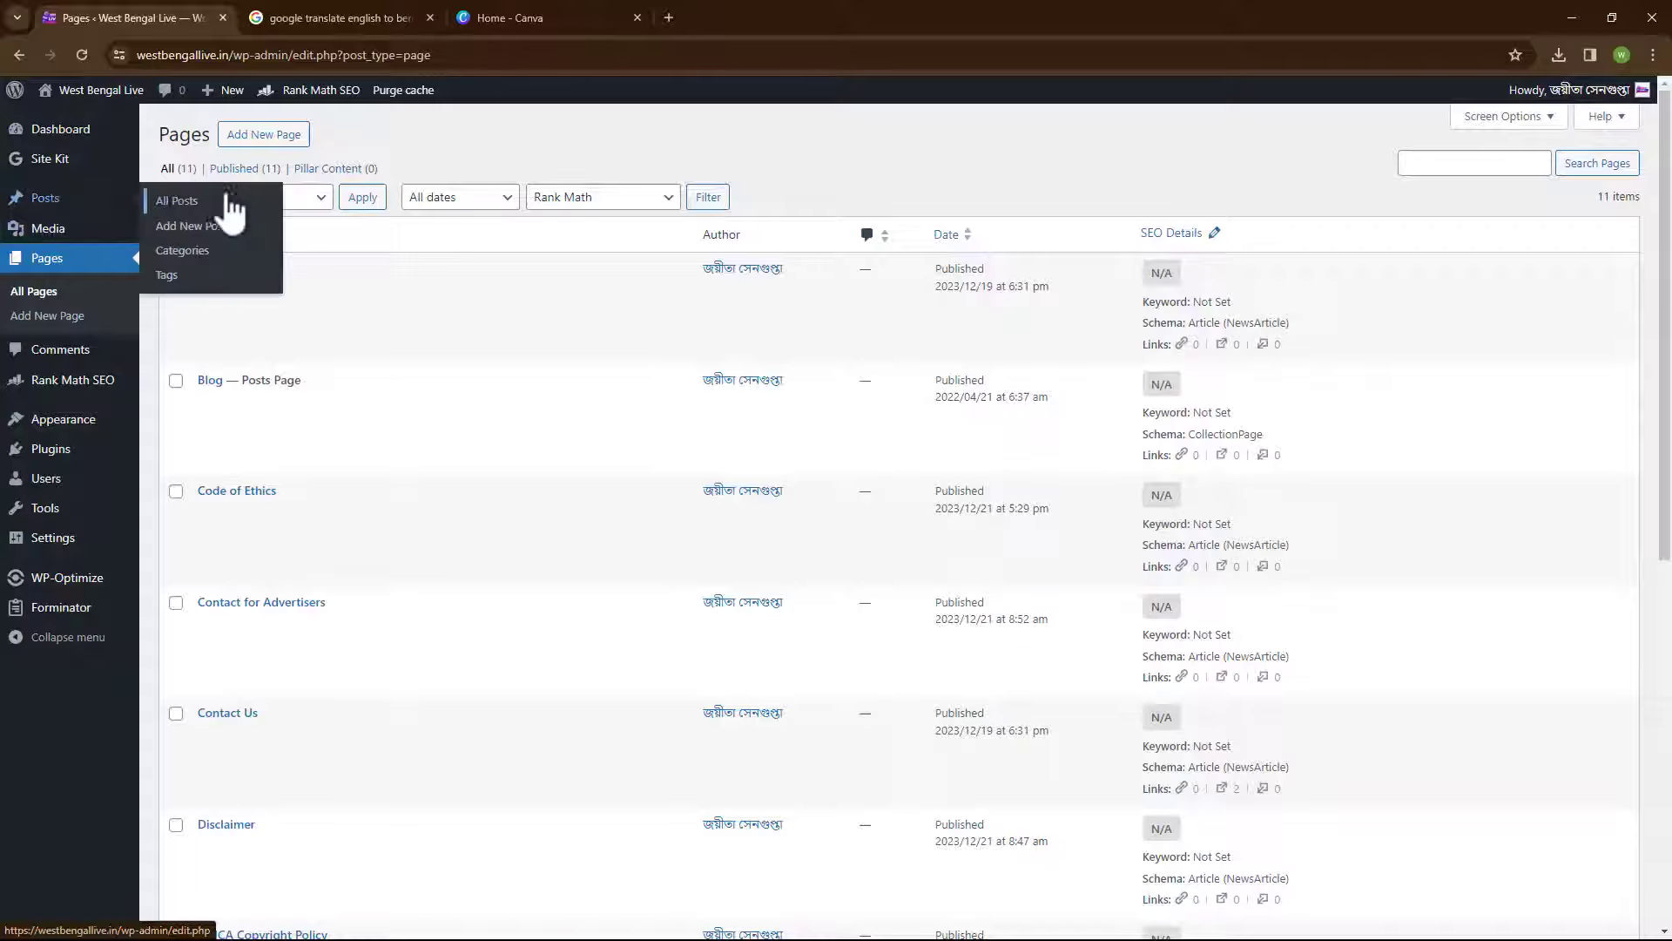
{"action": "left_click", "coordinate": [228, 202]}
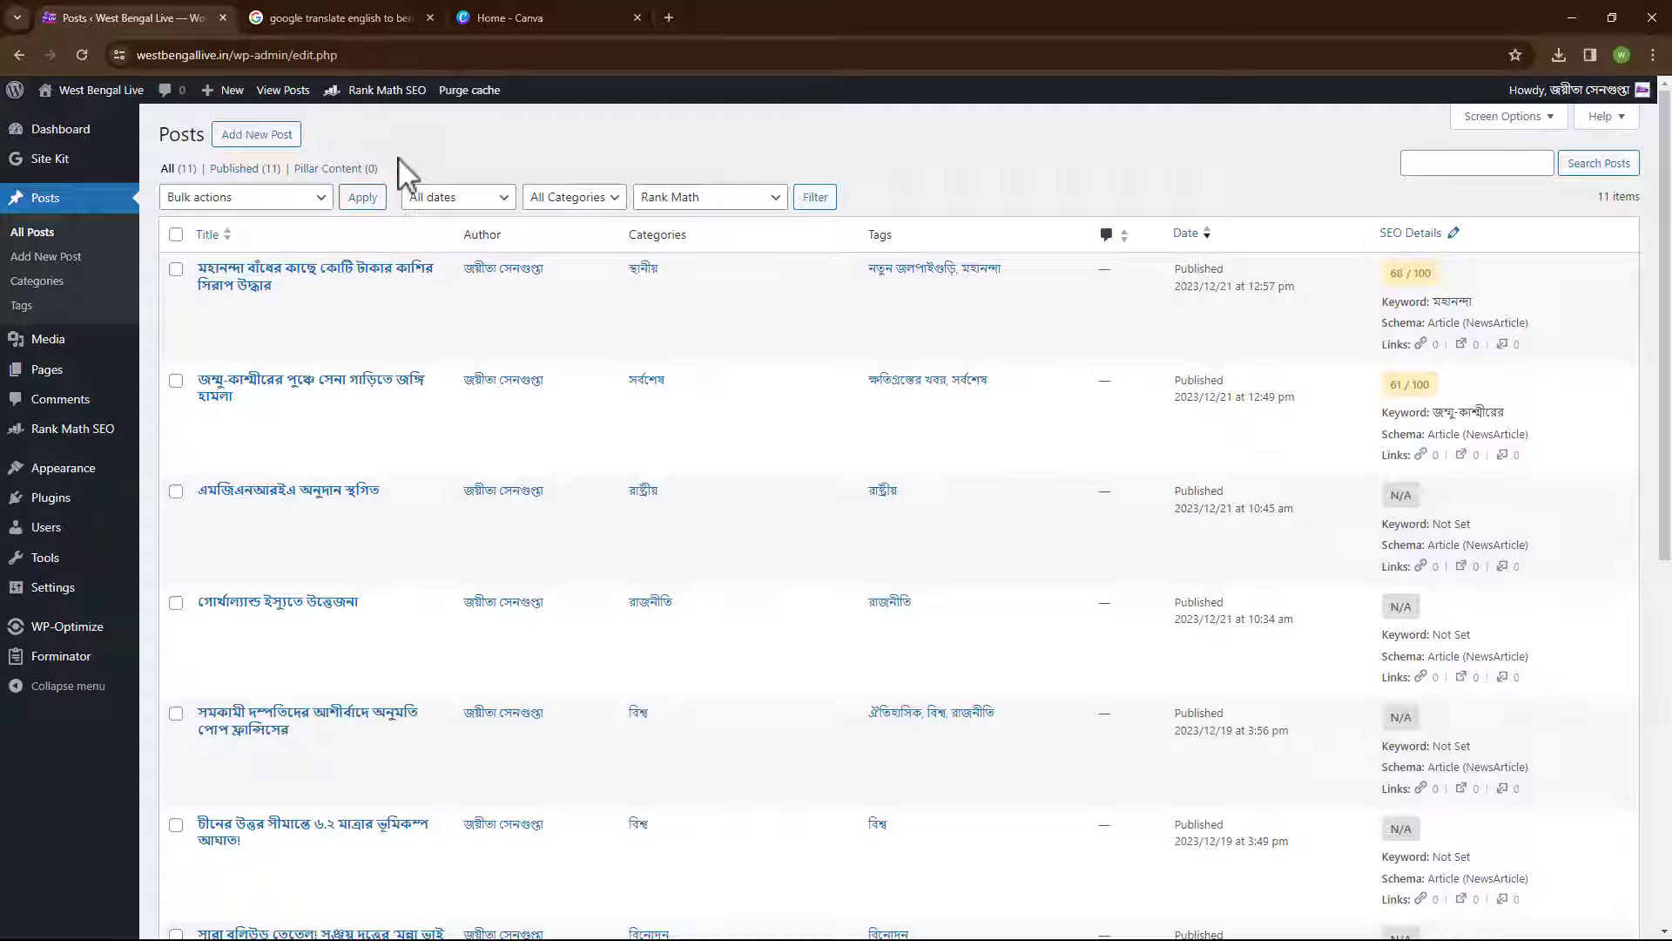
Open the Site Kit dashboard, postponing the tailored key metrics setup and dismissing its notice
{"action": "mouse_move", "coordinate": [56, 165]}
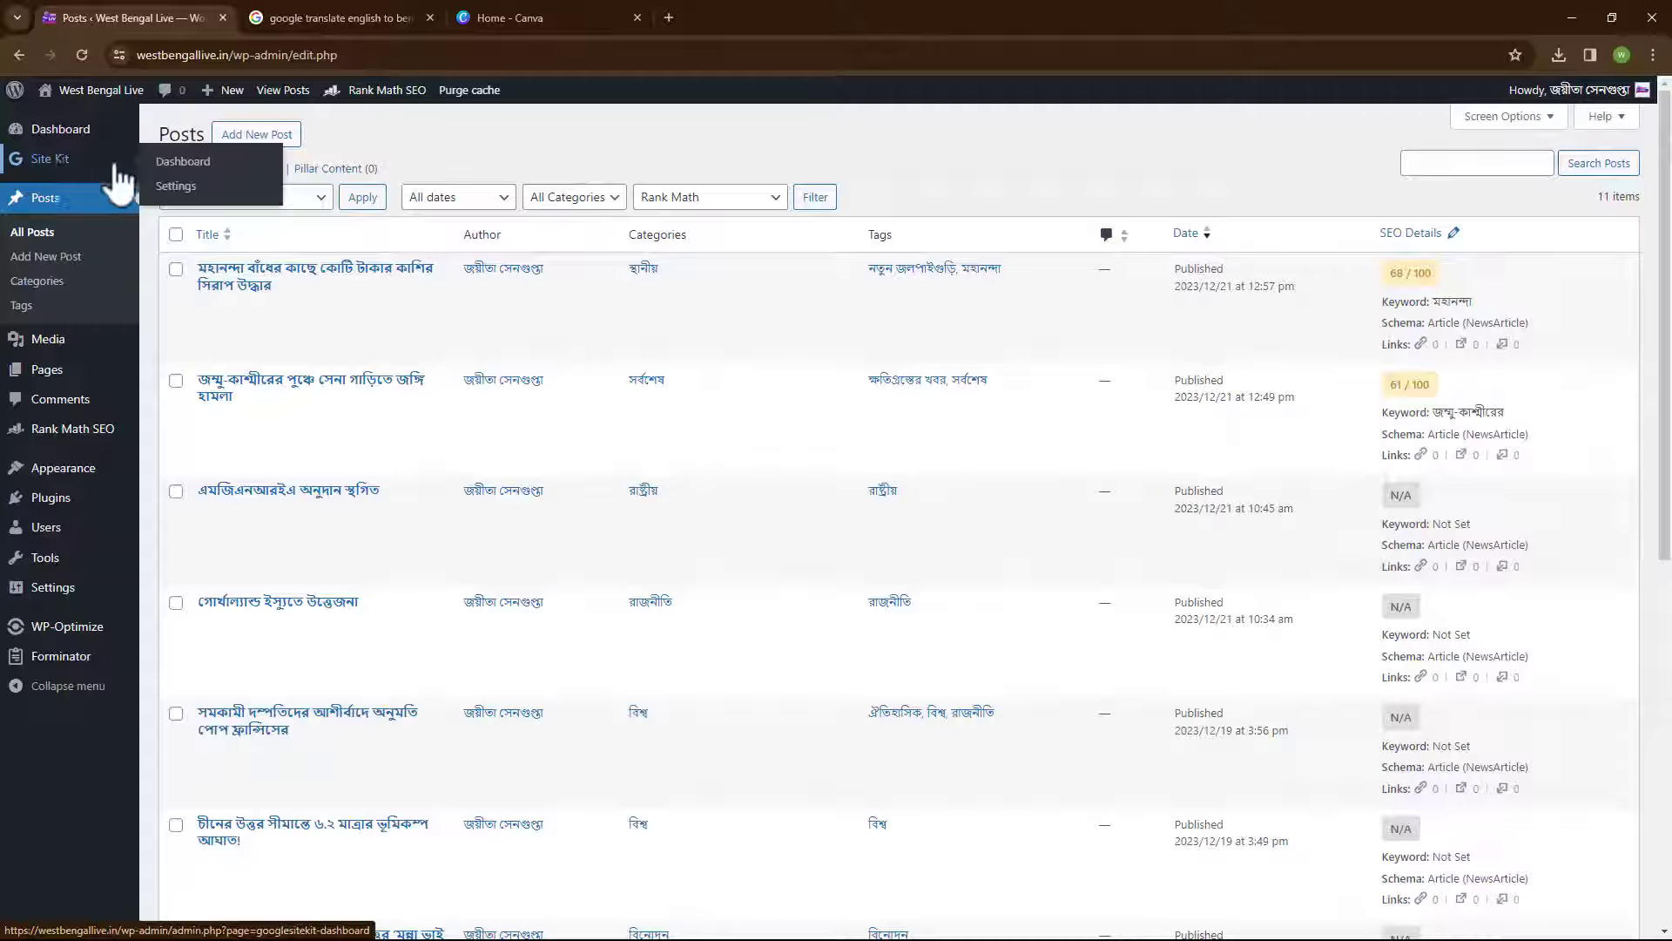
{"action": "left_click", "coordinate": [174, 164]}
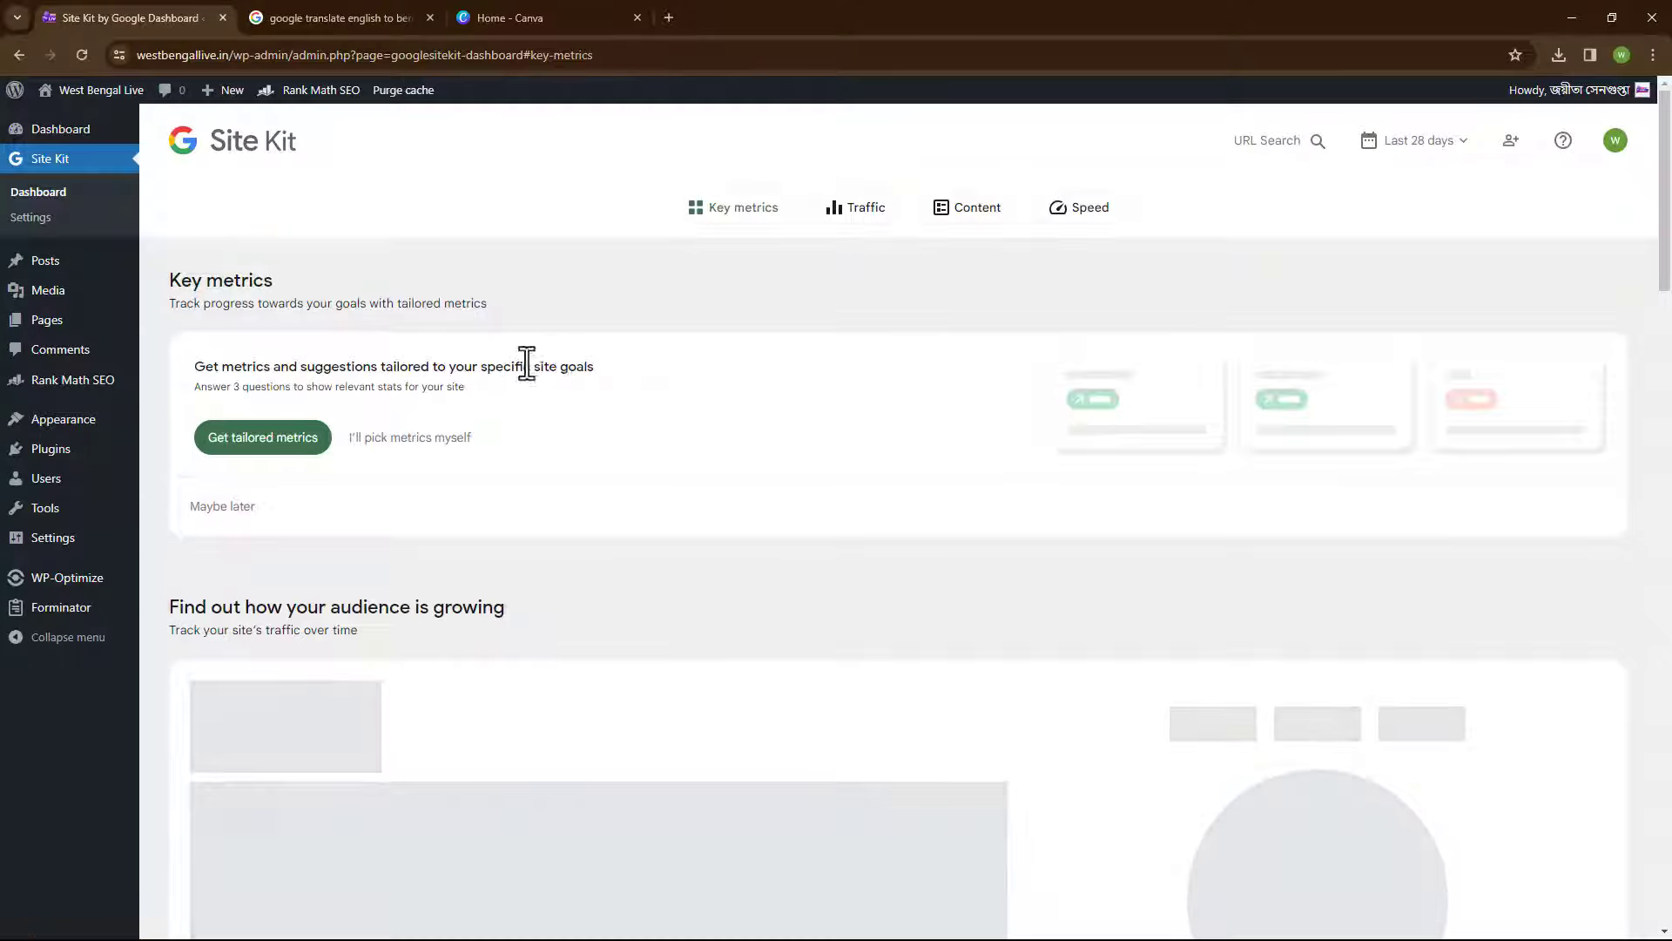
{"action": "left_click", "coordinate": [222, 506]}
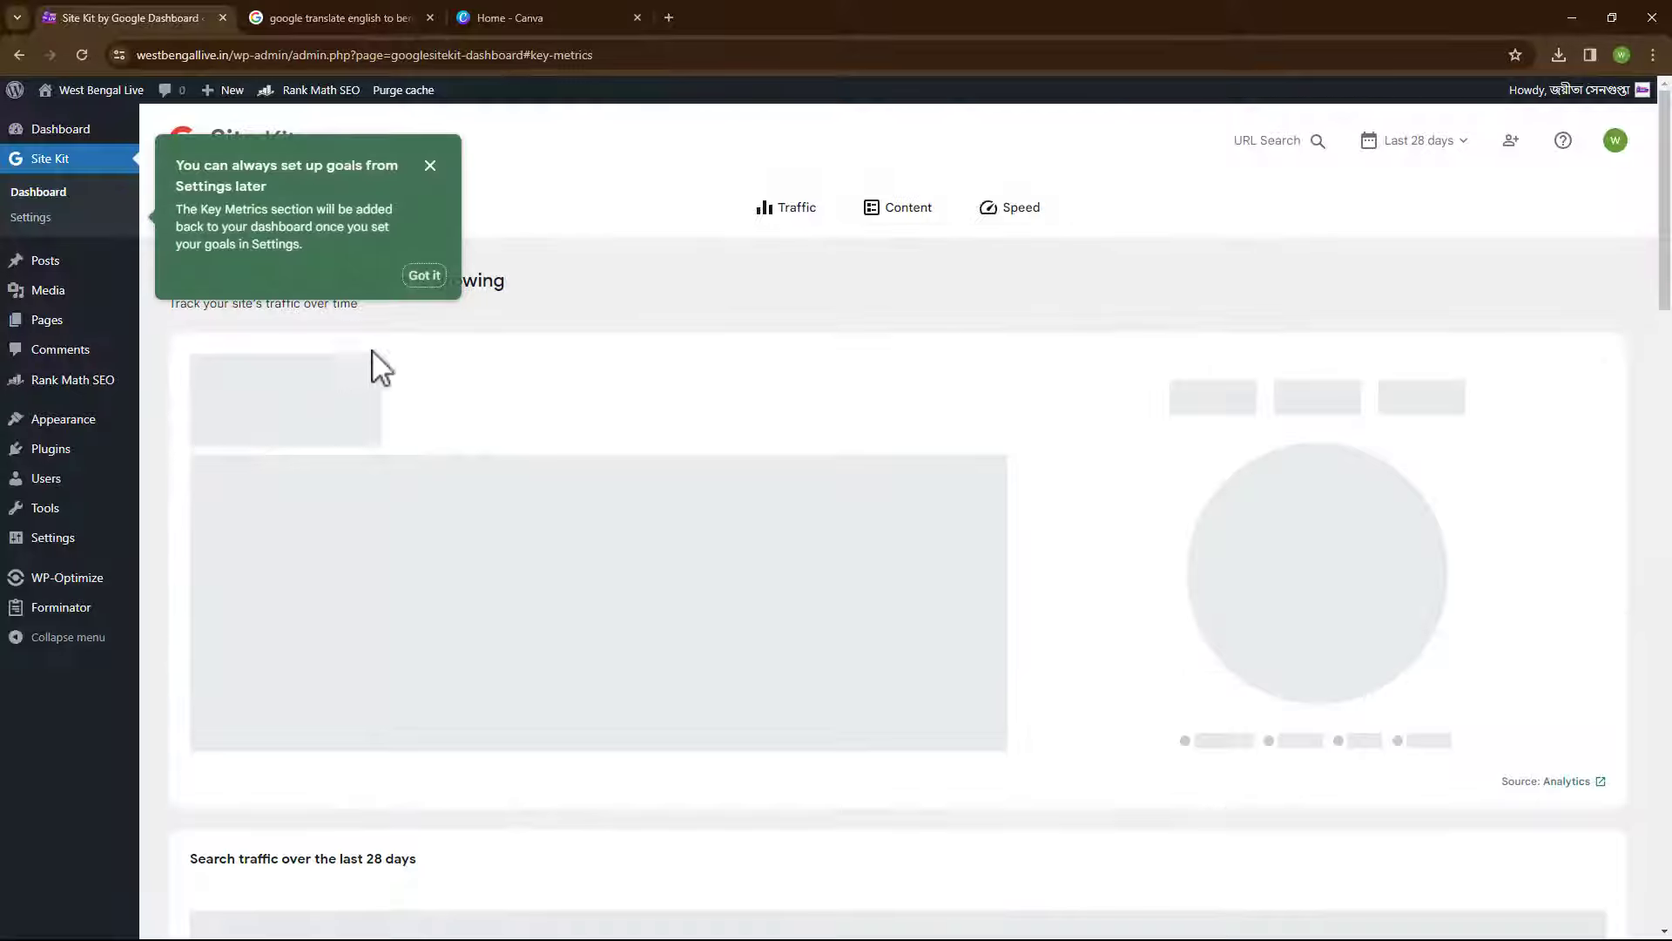
{"action": "left_click", "coordinate": [427, 277]}
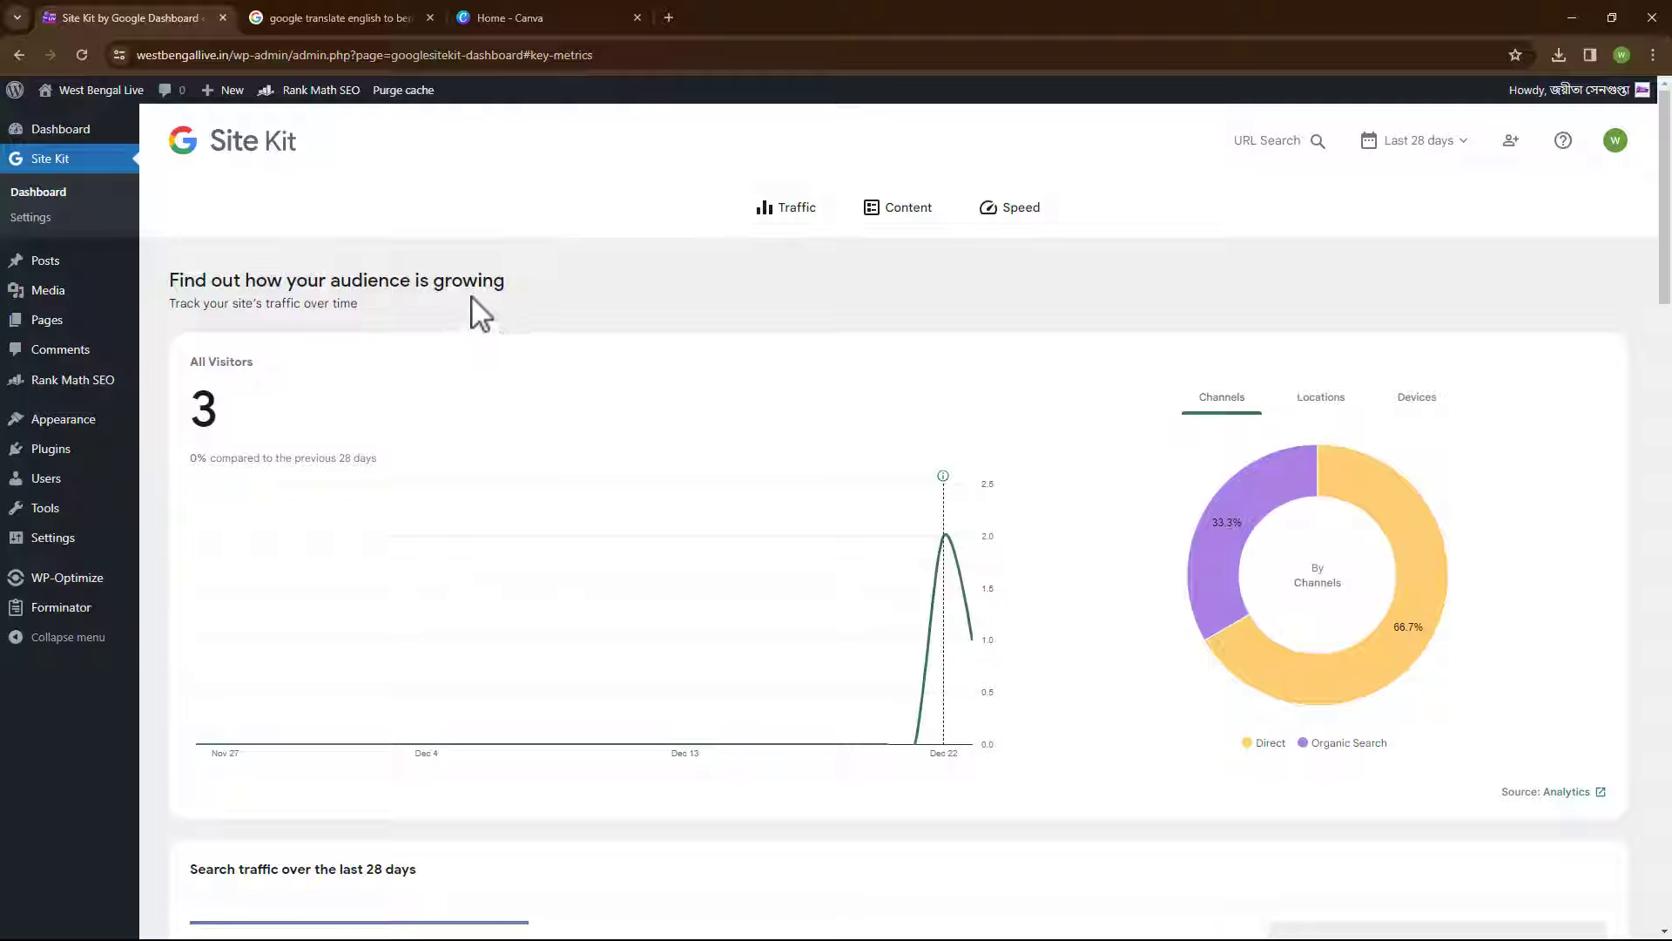
Review the Site Kit traffic, content and speed sections and return to the traffic overview
{"action": "scroll", "coordinate": [511, 477], "scroll_direction": "down", "scroll_amount": 12}
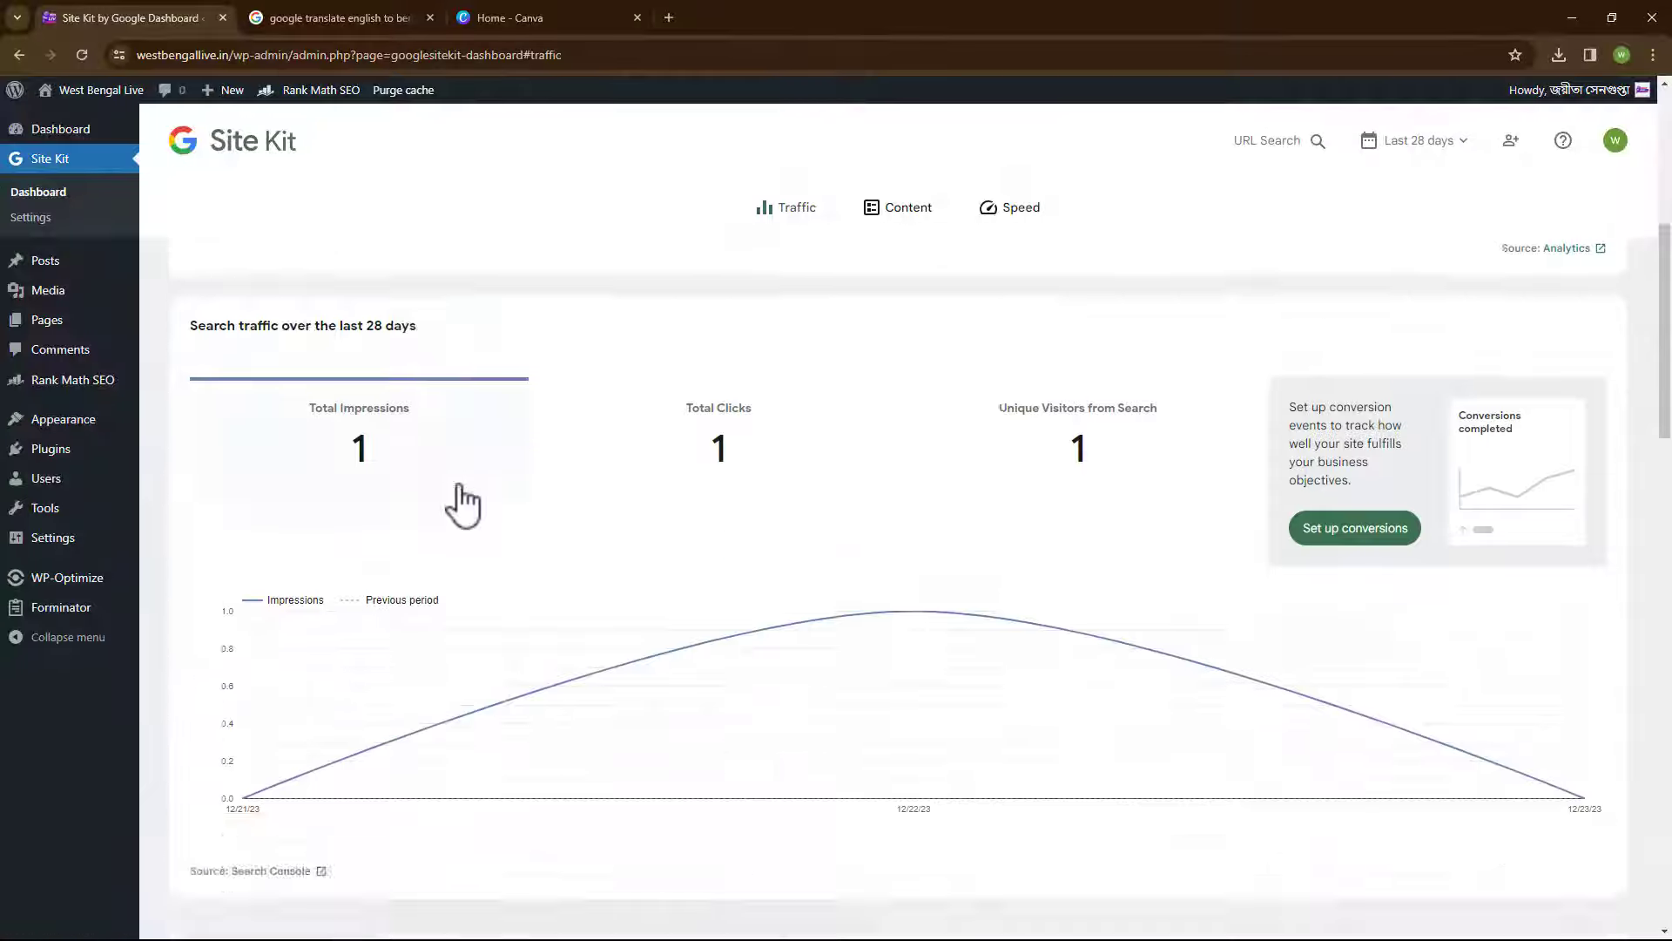
{"action": "scroll", "coordinate": [406, 474], "scroll_direction": "down", "scroll_amount": 15}
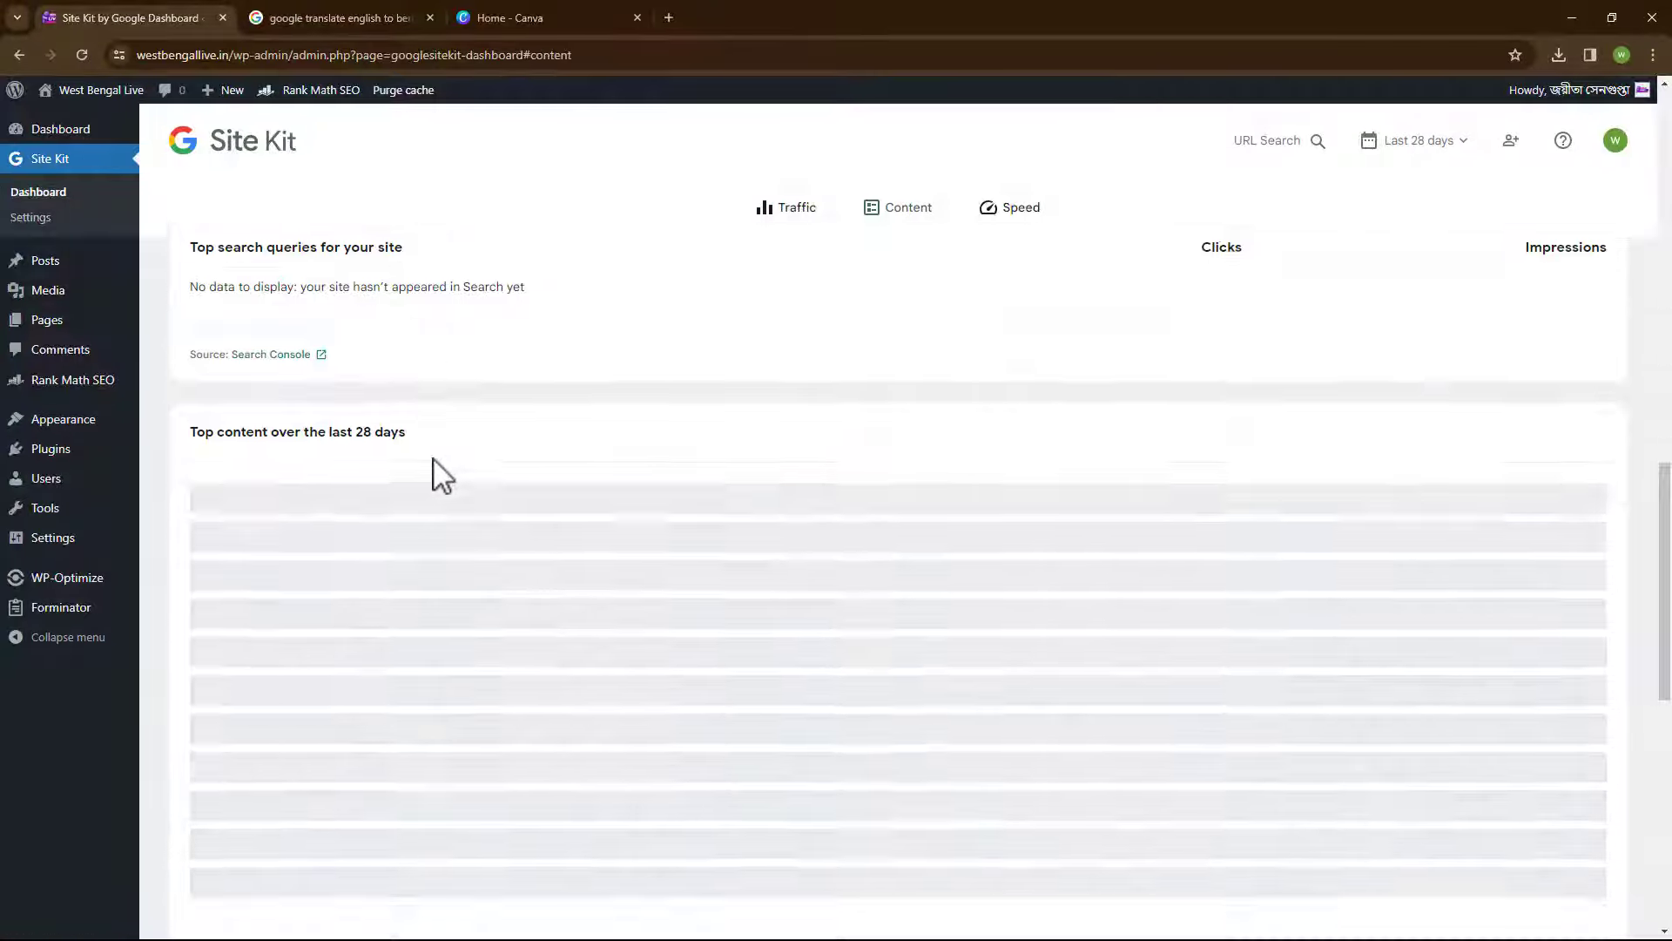
{"action": "scroll", "coordinate": [435, 455], "scroll_direction": "down", "scroll_amount": 3}
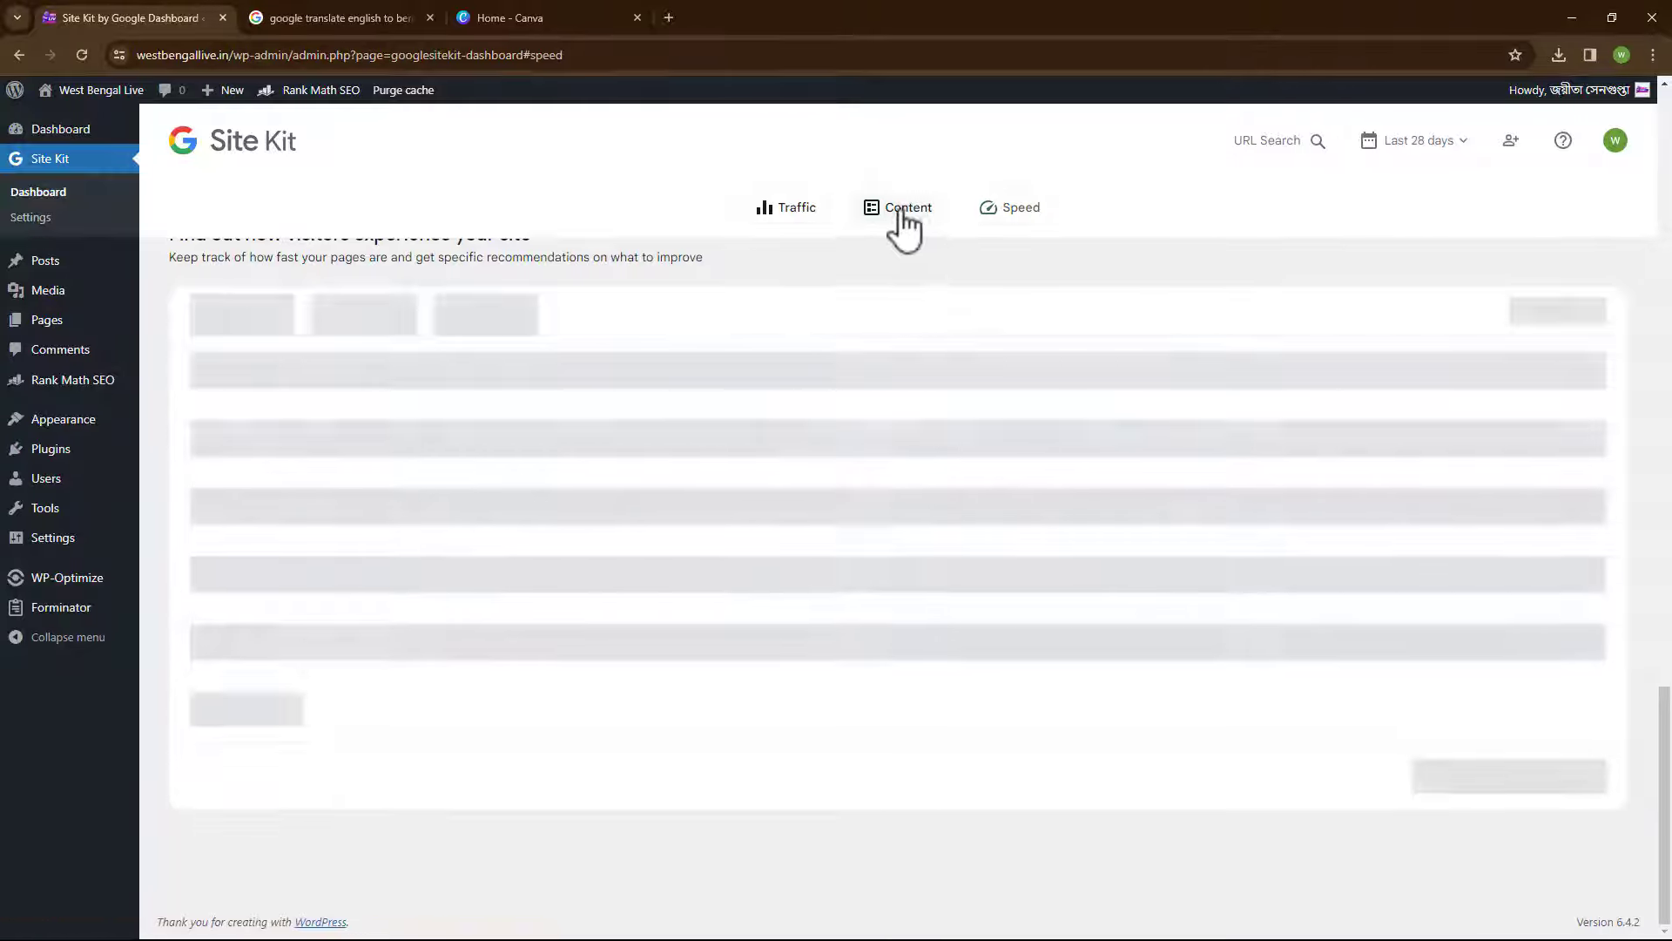
{"action": "left_click", "coordinate": [785, 208]}
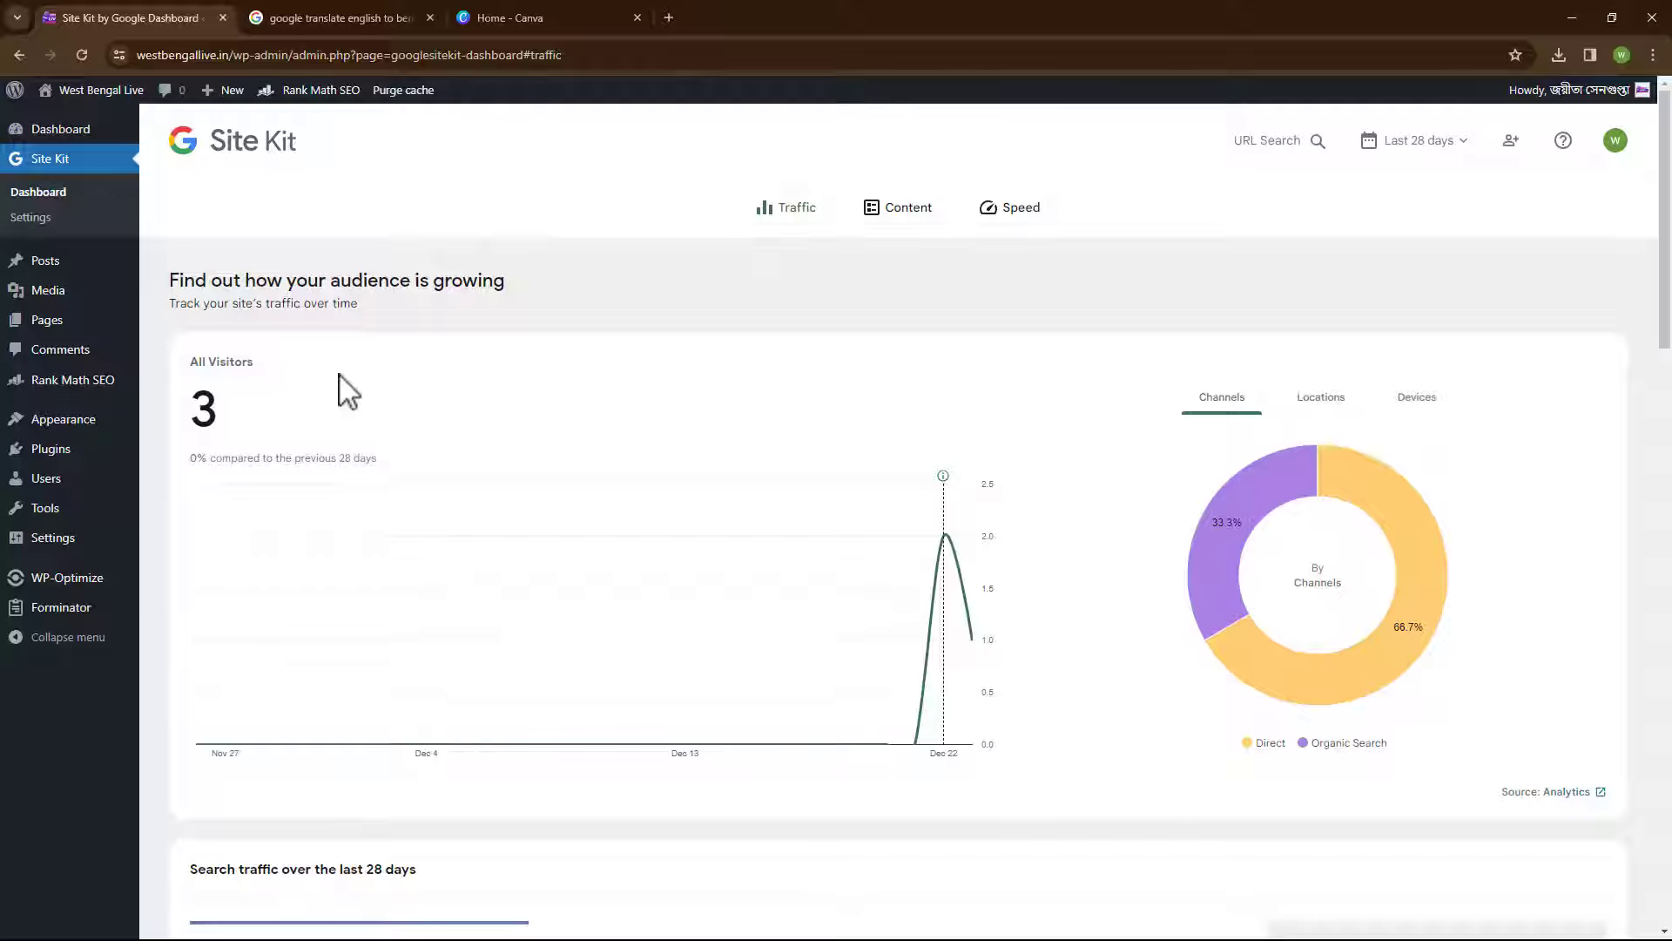
Open the WP-Optimize database page and close the Google Translate and Canva browser tabs
{"action": "mouse_move", "coordinate": [76, 579]}
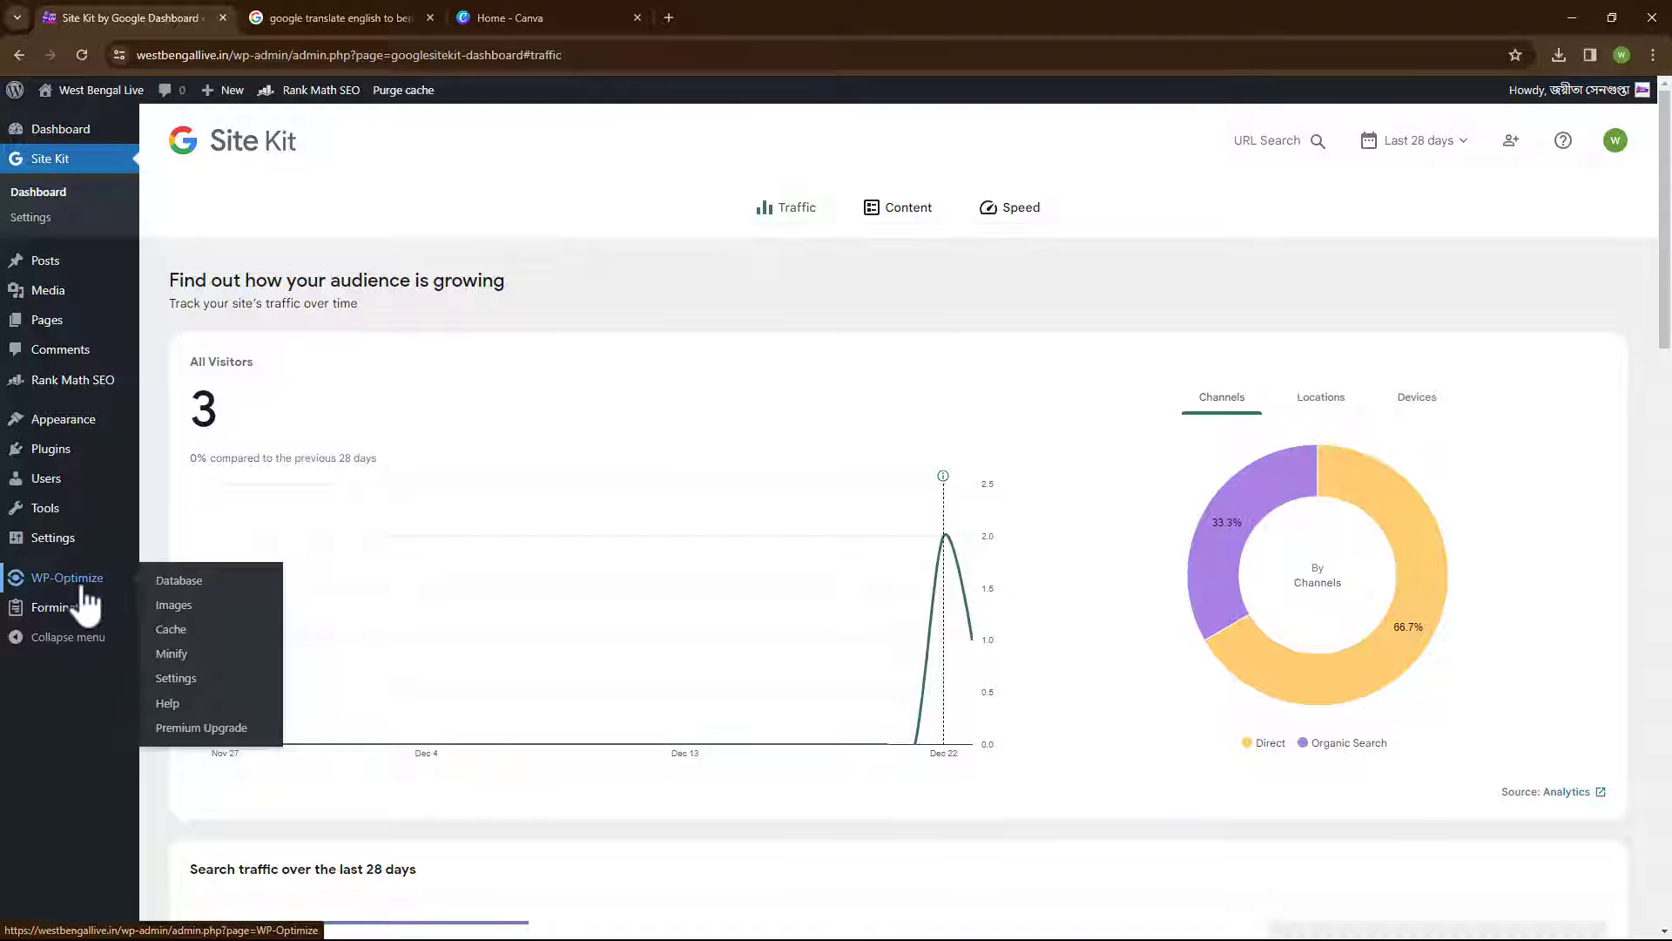
{"action": "left_click", "coordinate": [174, 582]}
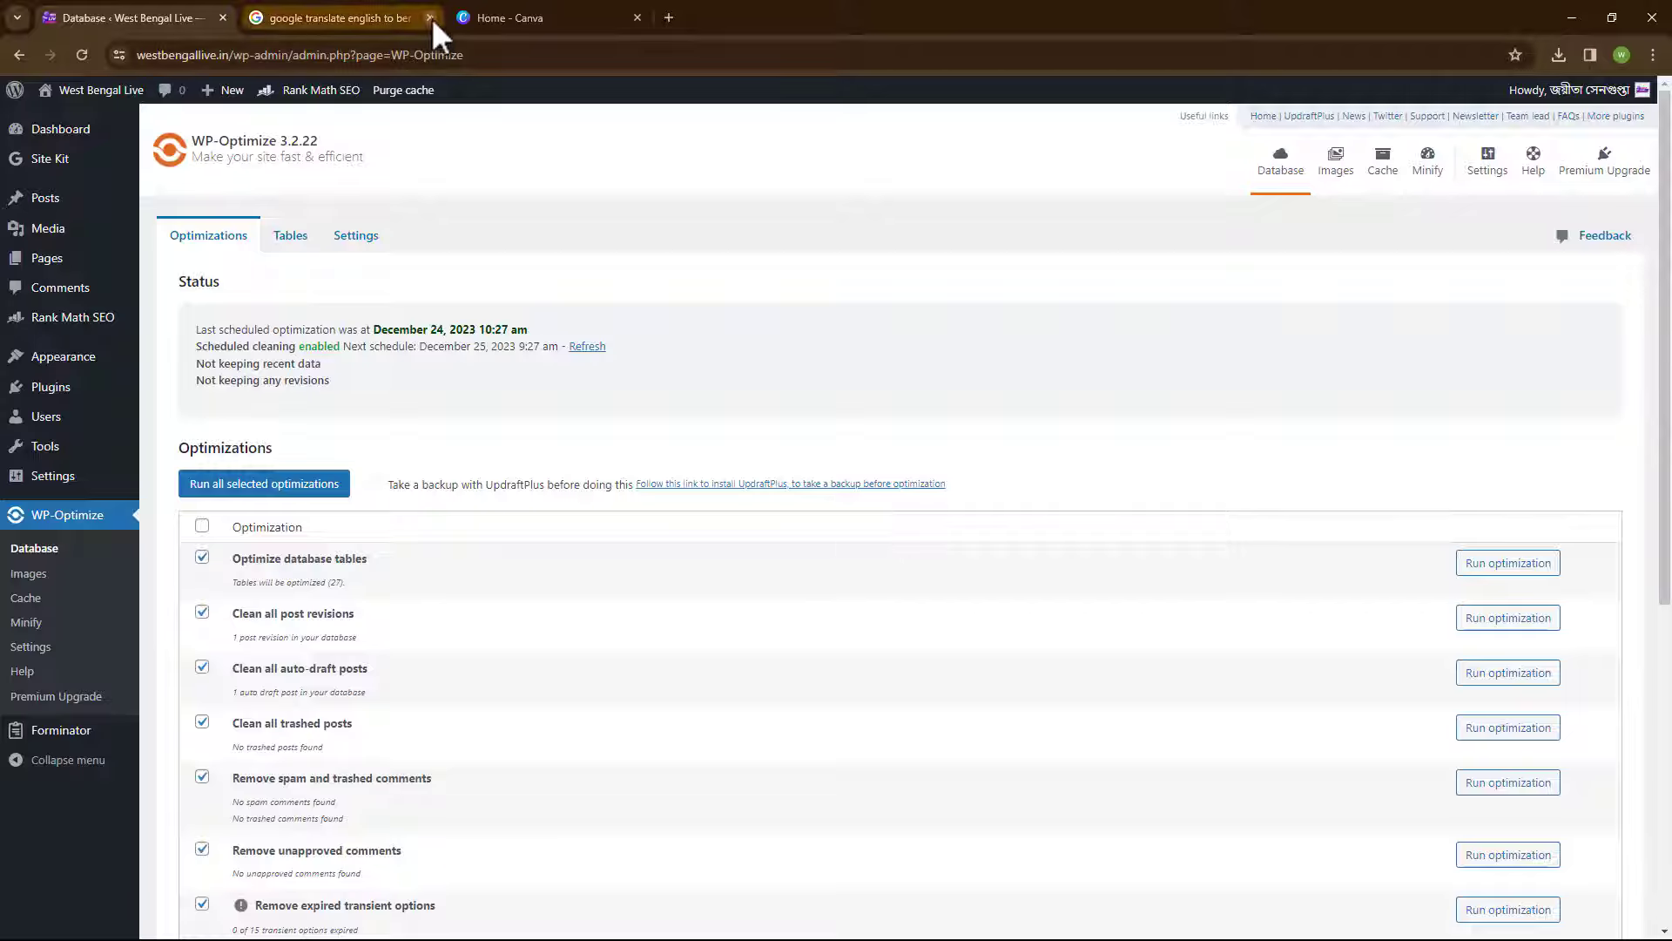
{"action": "left_click", "coordinate": [430, 18]}
{"action": "left_click", "coordinate": [429, 17]}
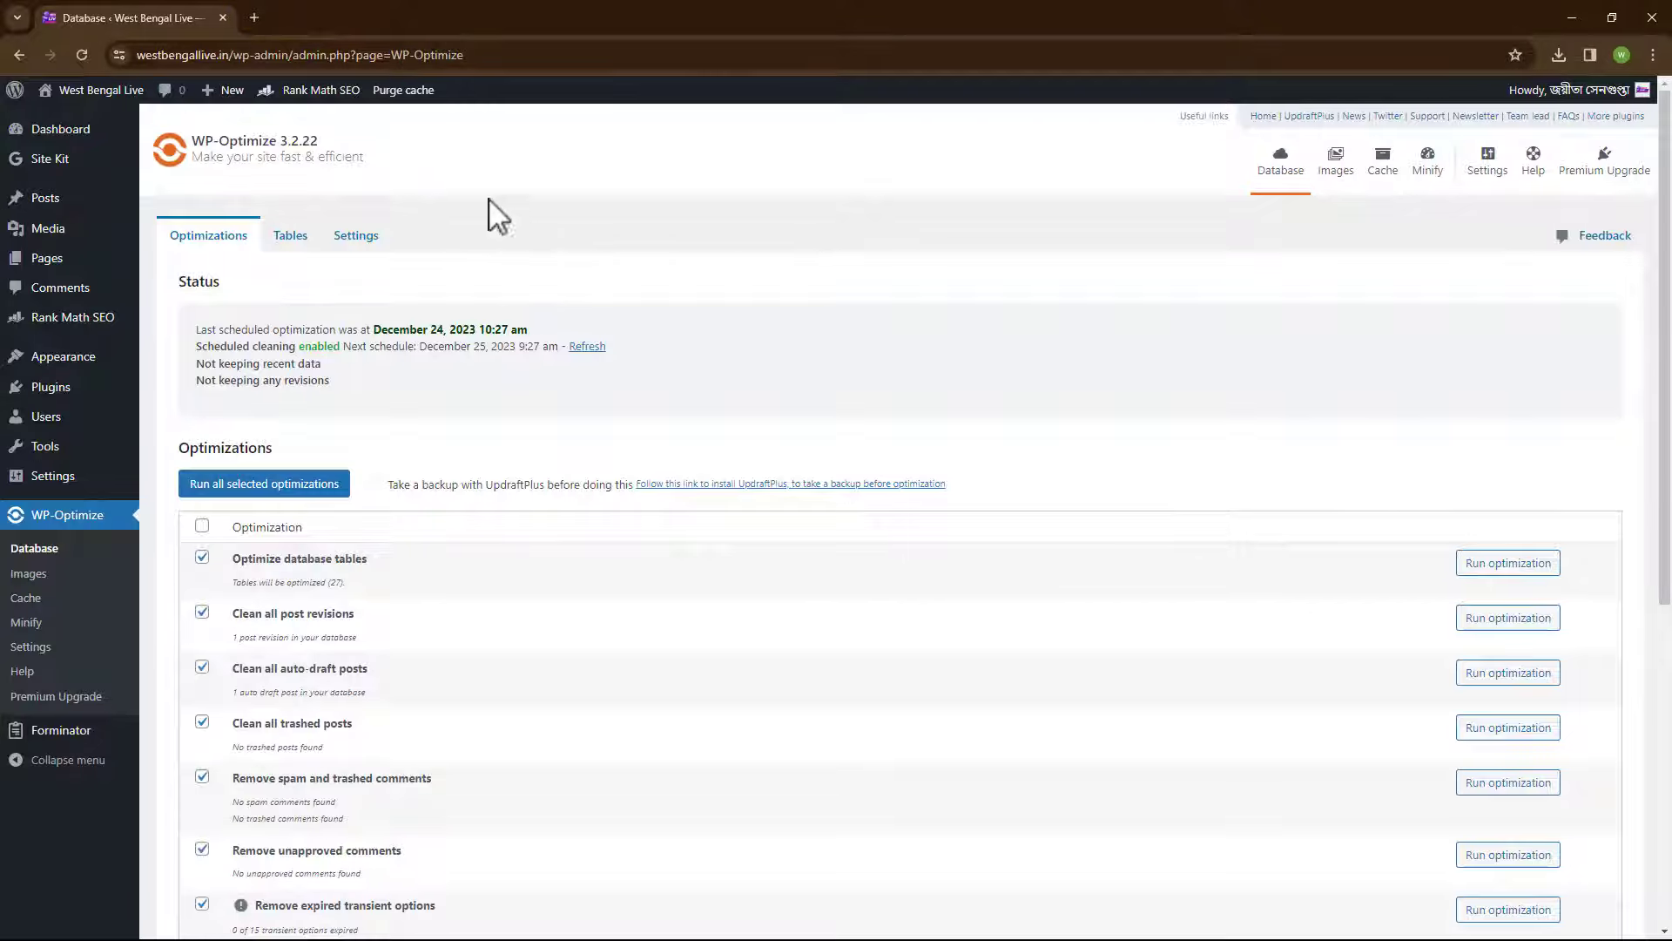
Review the listed database optimizations and run all selected ones
{"action": "scroll", "coordinate": [461, 300], "scroll_direction": "down", "scroll_amount": 2}
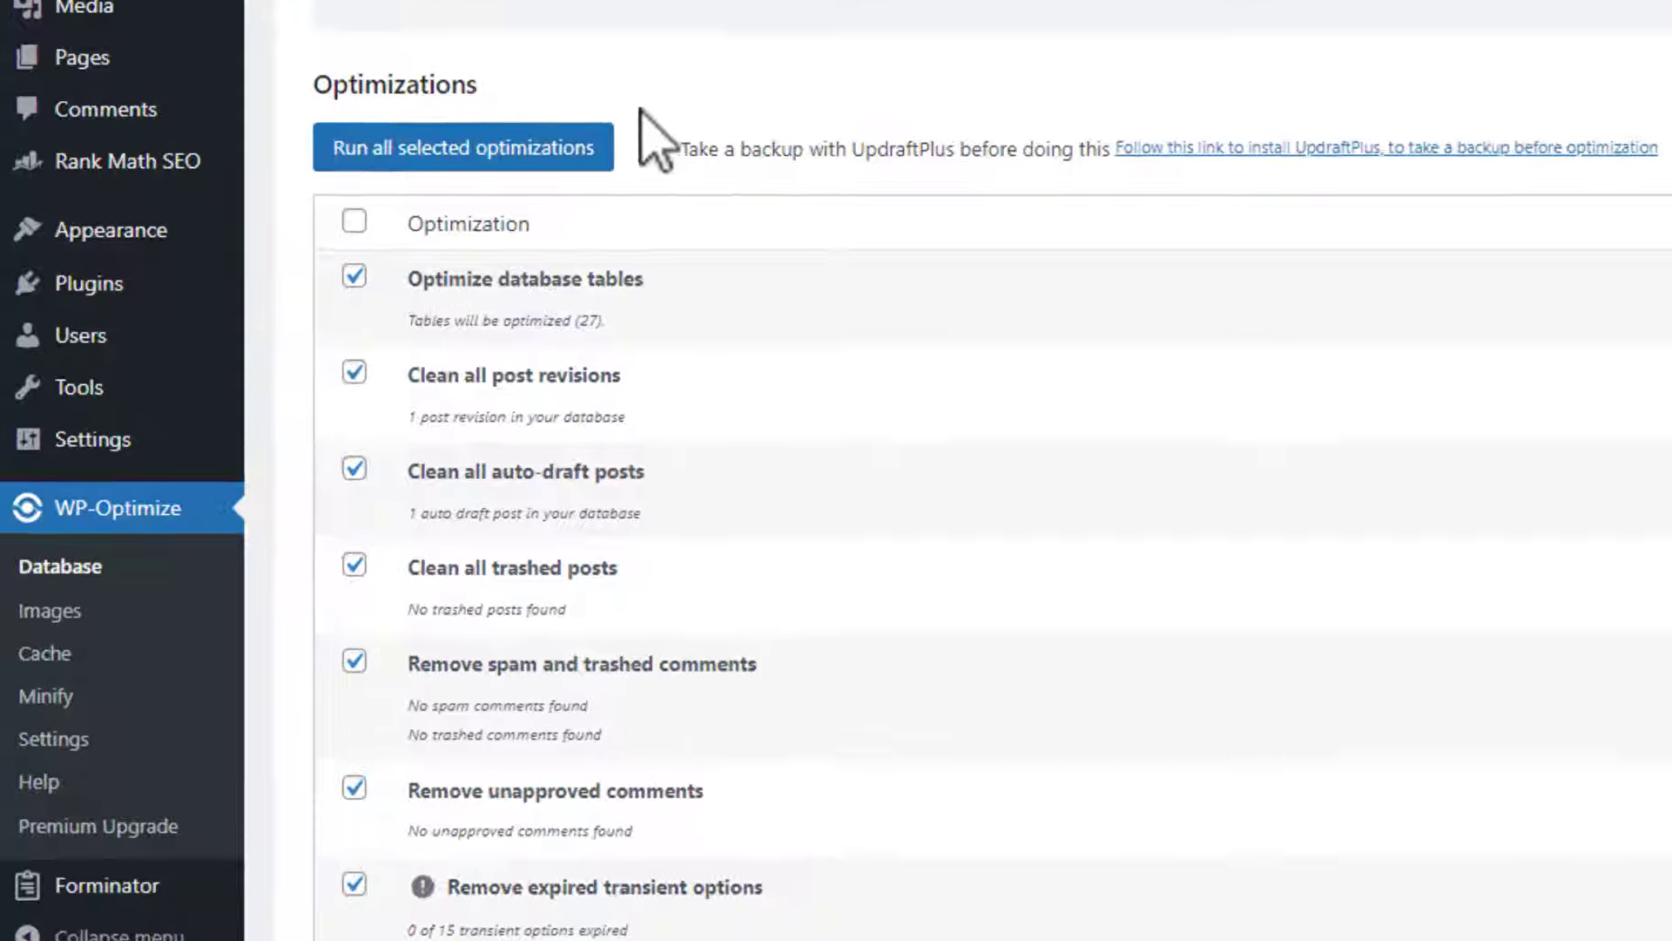
{"action": "scroll", "coordinate": [426, 374], "scroll_direction": "up", "scroll_amount": 2}
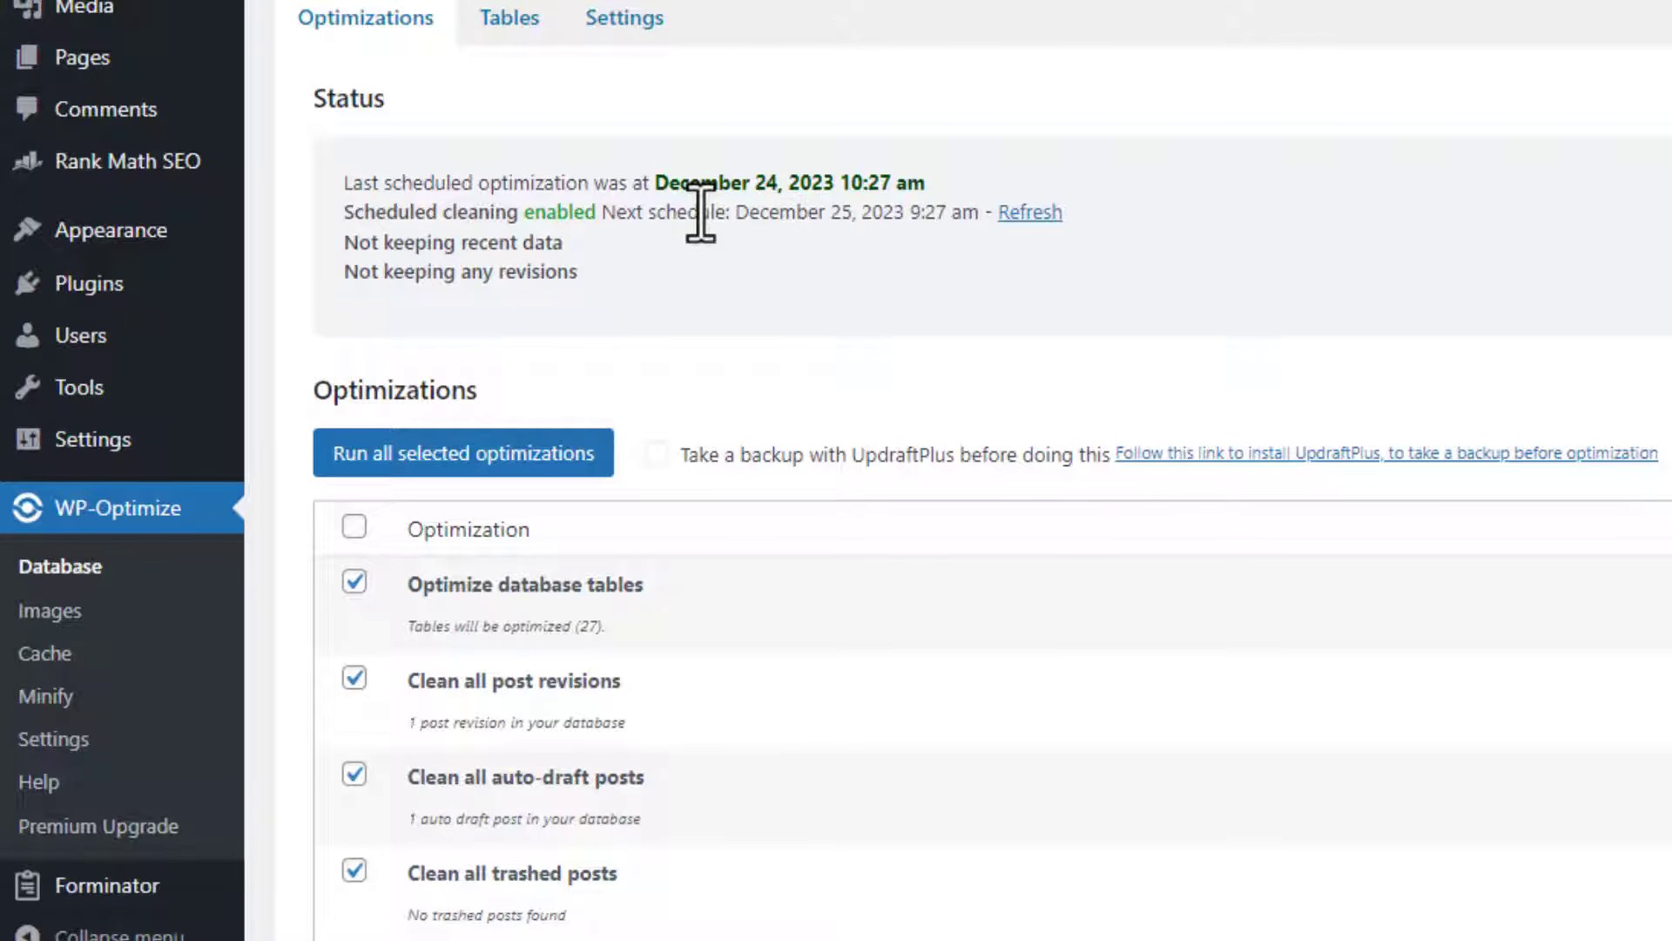
{"action": "left_click", "coordinate": [488, 466]}
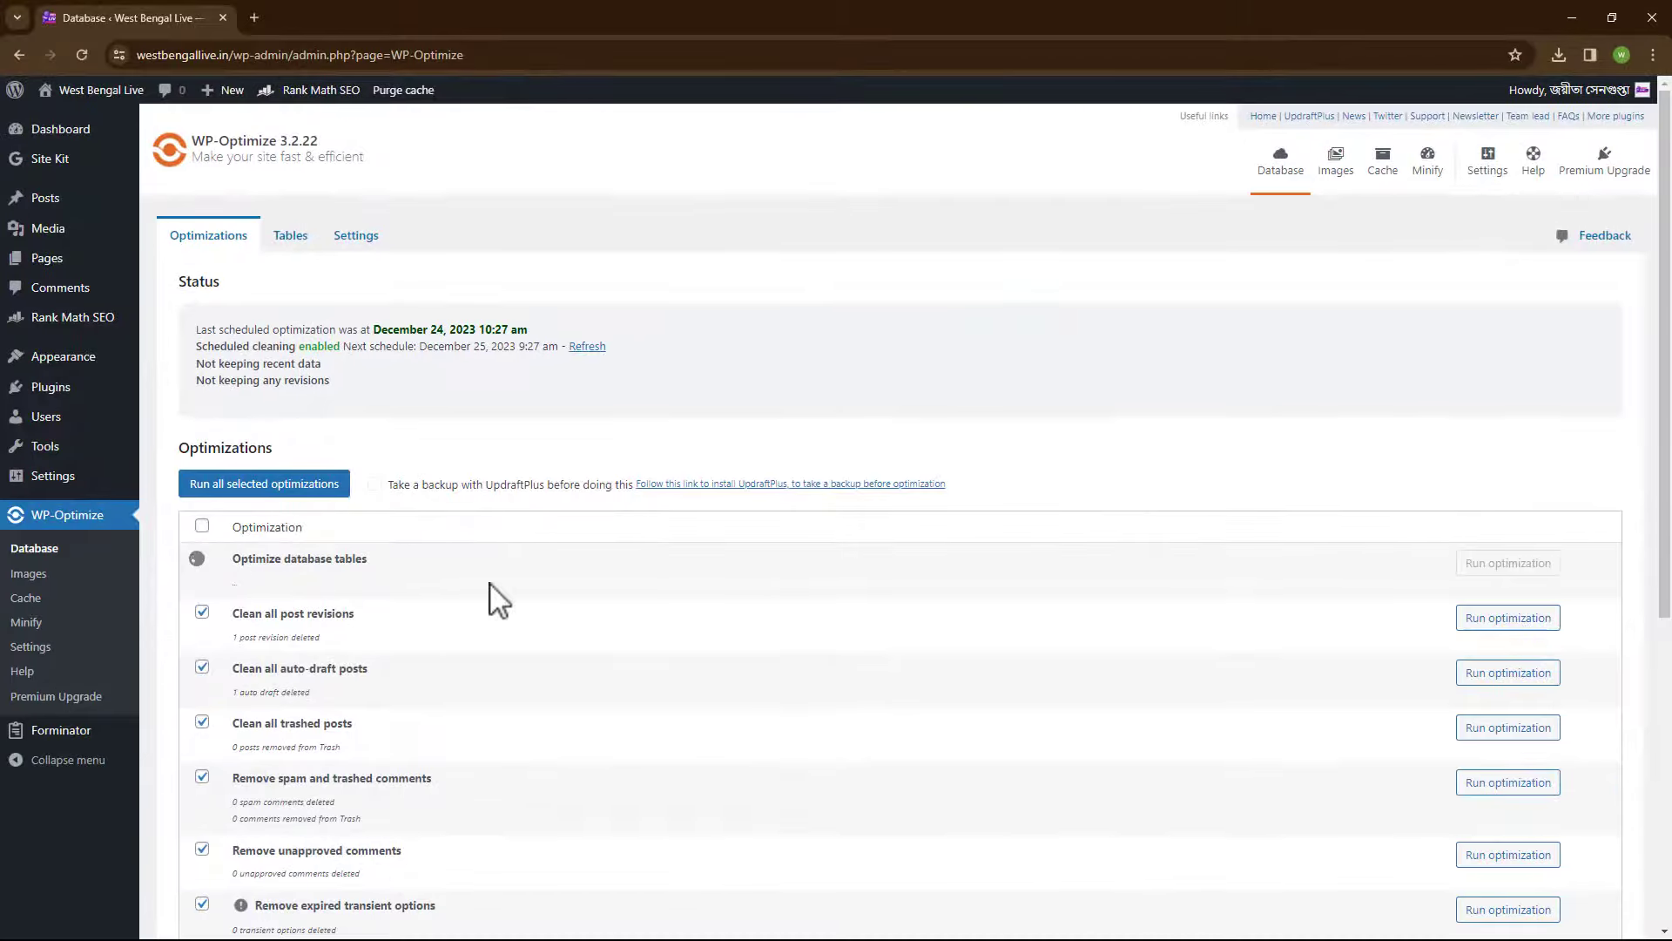
Purge the WP-Optimize page cache after viewing the image compression options, and save the cache settings
{"action": "left_click", "coordinate": [1340, 173]}
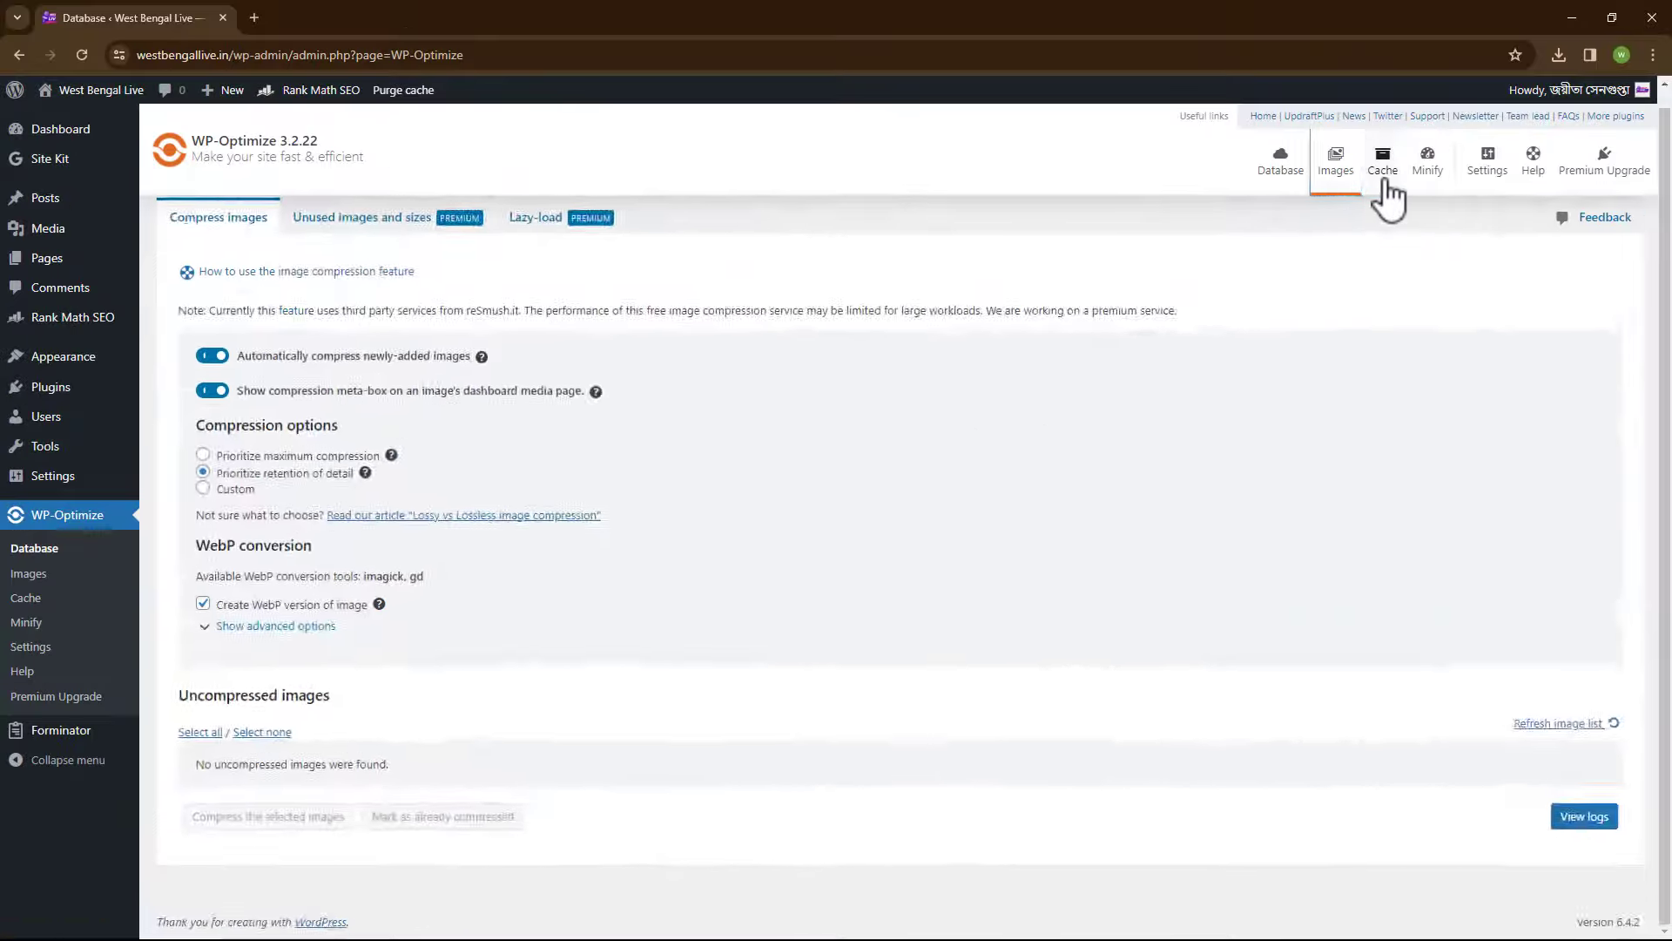
{"action": "left_click", "coordinate": [1383, 165]}
{"action": "left_click", "coordinate": [243, 473]}
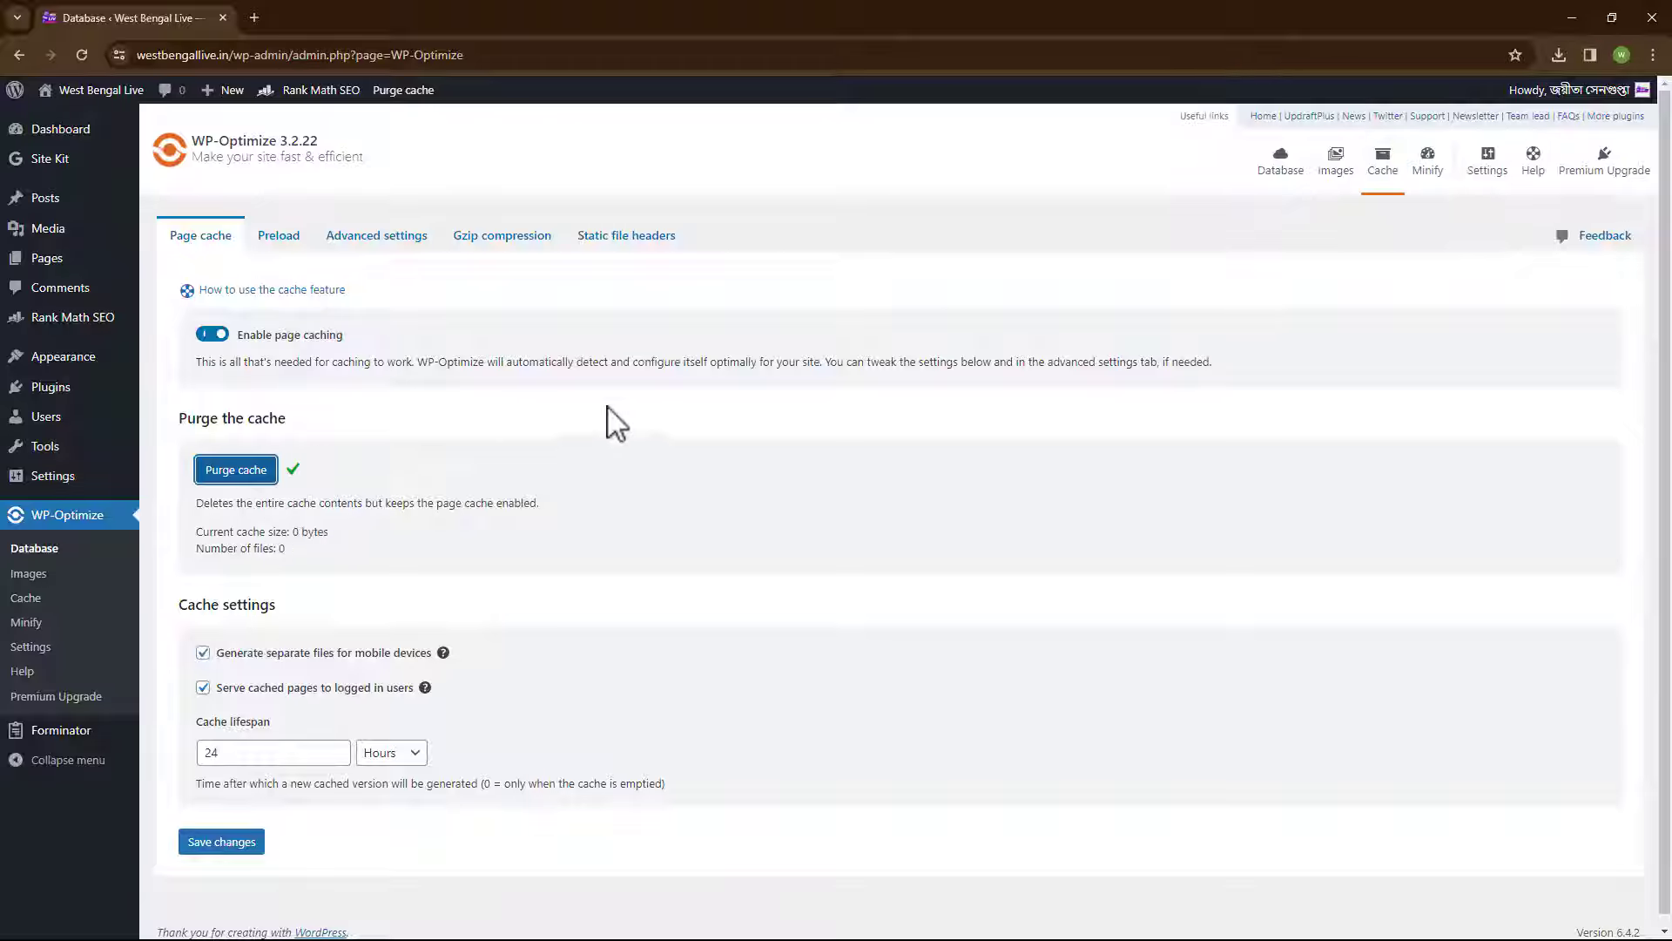
{"action": "left_click", "coordinate": [224, 843]}
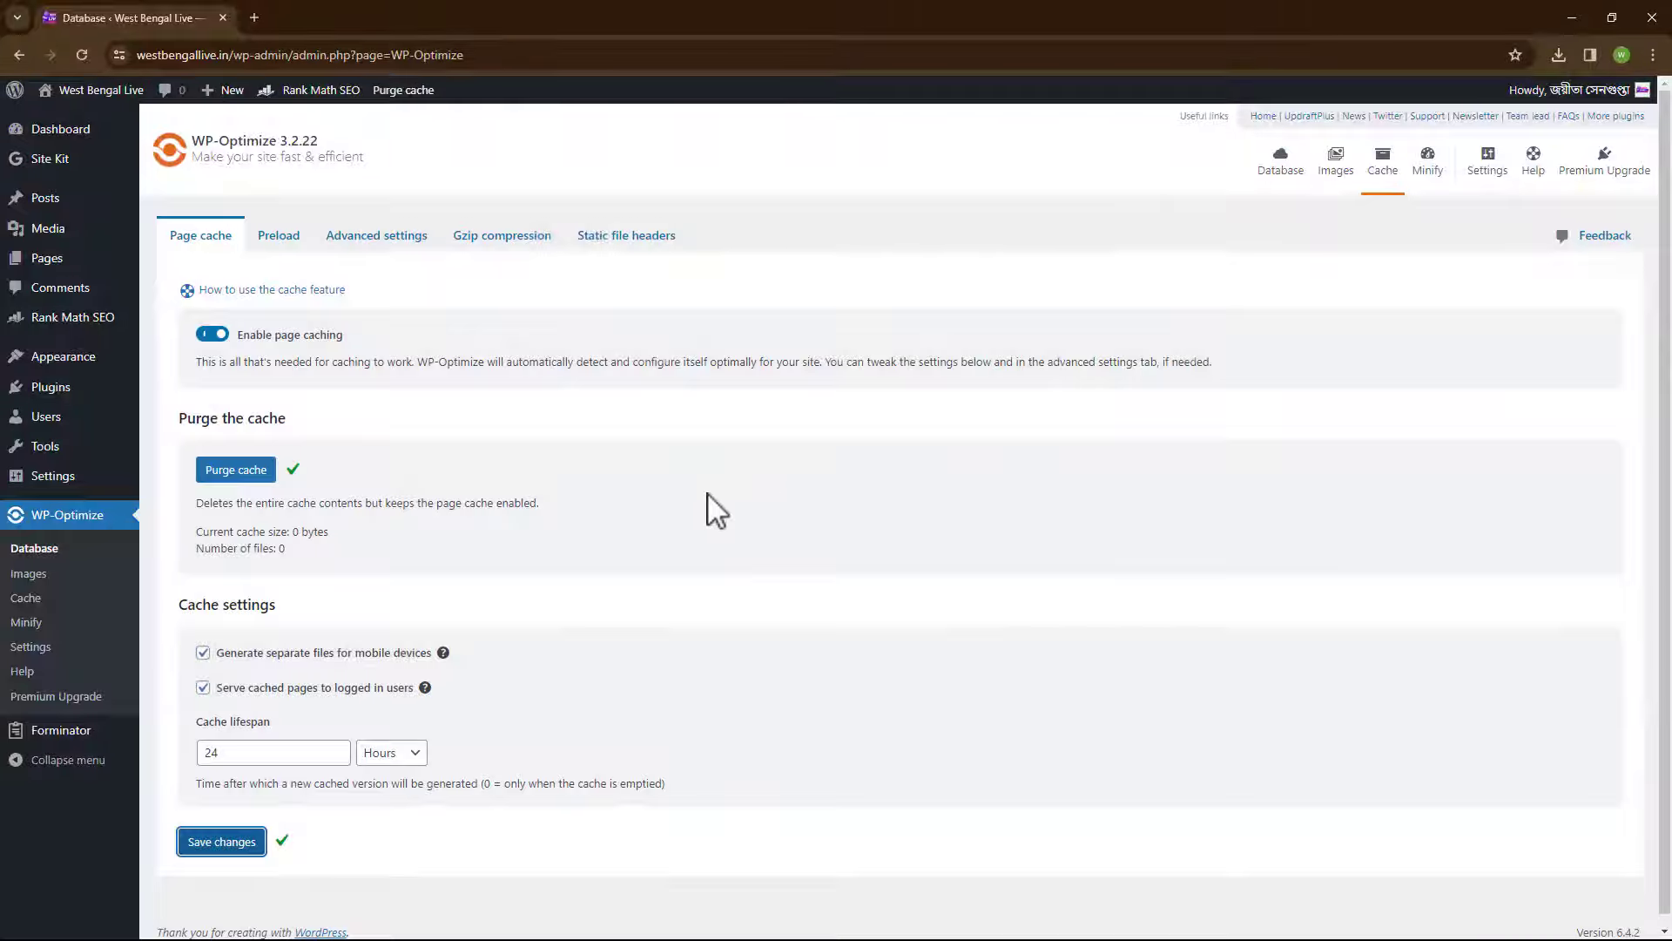
Purge the minified files in WP-Optimize and open the JavaScript minification options
{"action": "left_click", "coordinate": [1428, 164]}
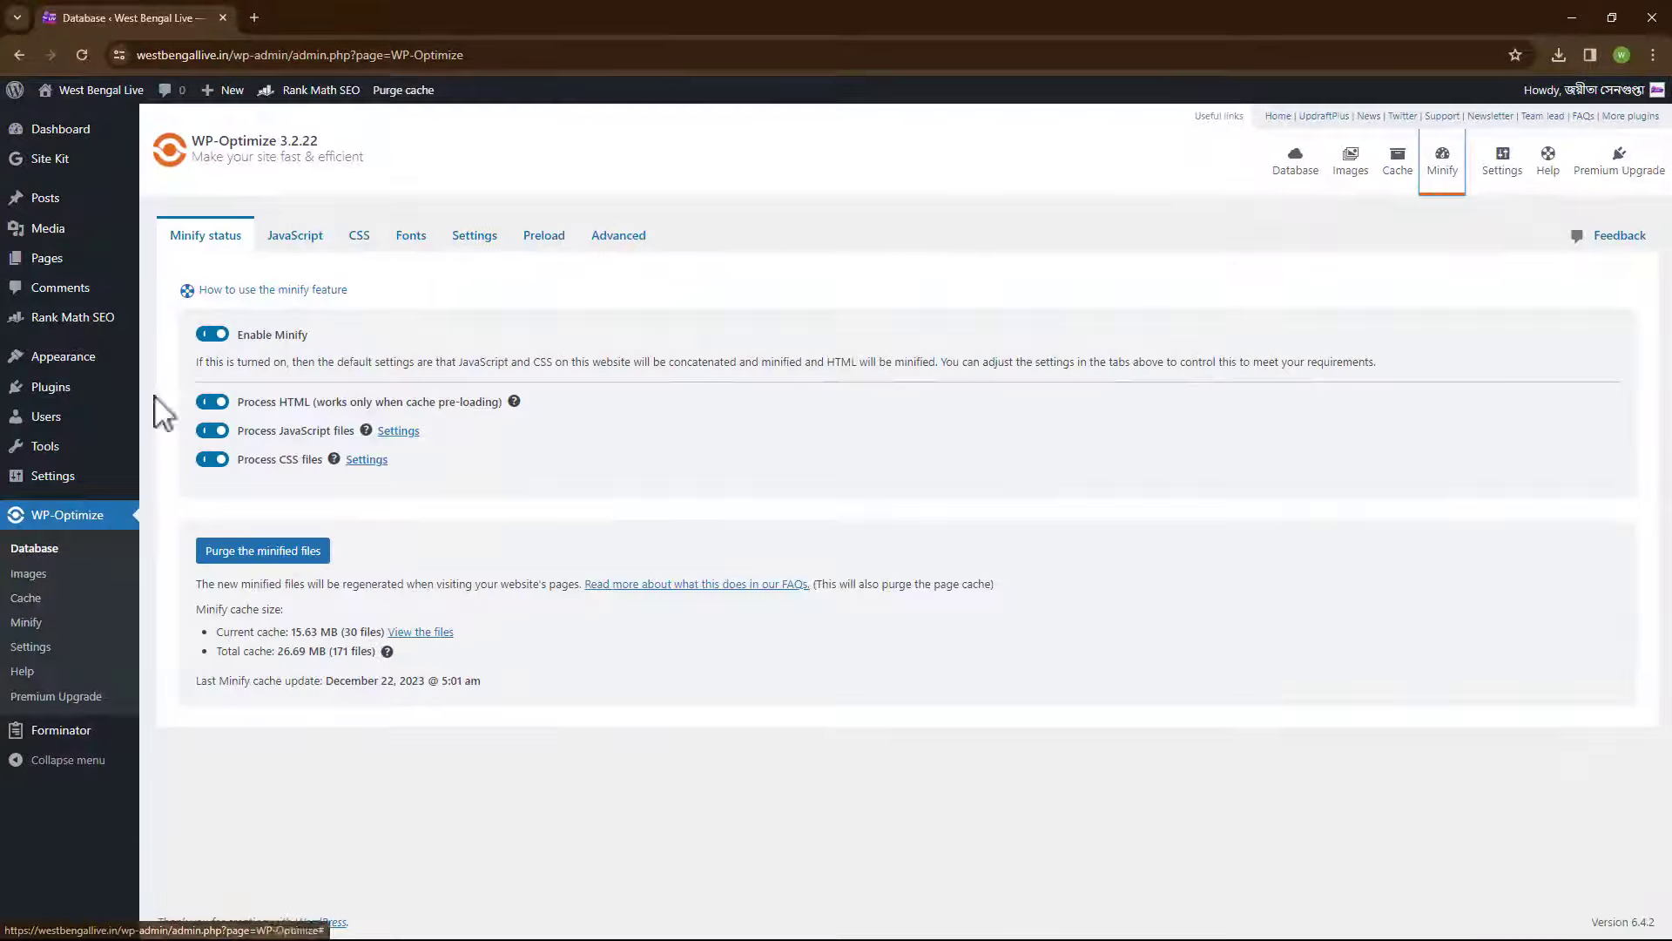
{"action": "left_click", "coordinate": [266, 552]}
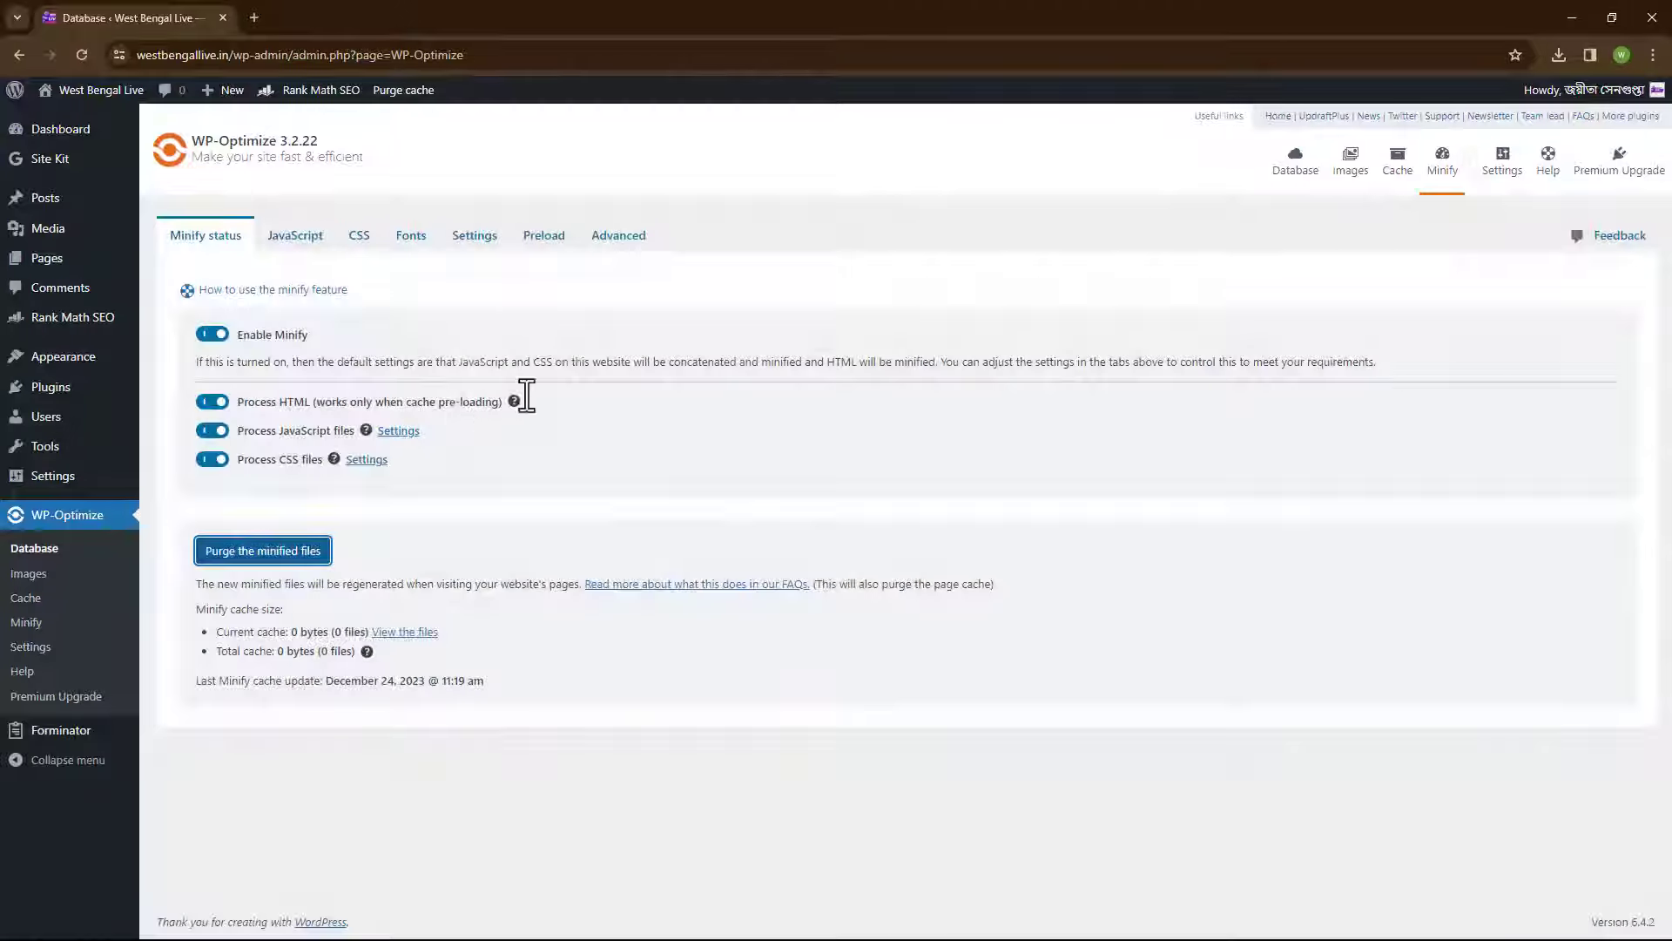
{"action": "left_click", "coordinate": [292, 246]}
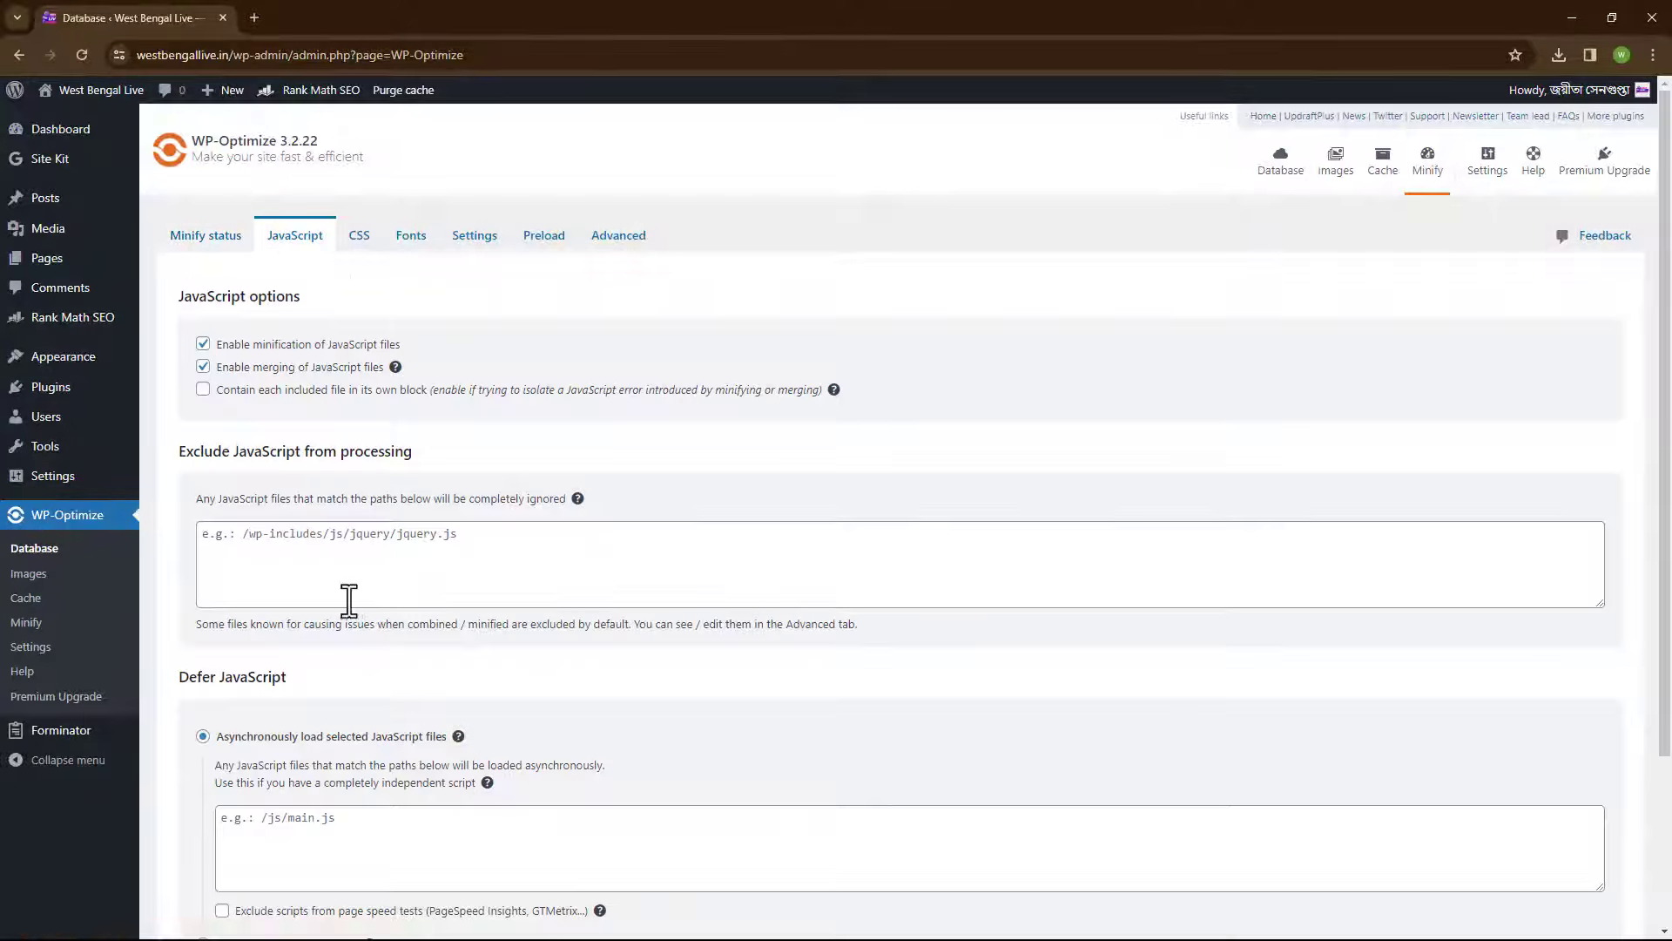
Return from the JavaScript minification options to the WordPress dashboard and purge the cache for all pages
{"action": "scroll", "coordinate": [346, 598], "scroll_direction": "down", "scroll_amount": 3}
{"action": "scroll", "coordinate": [370, 435], "scroll_direction": "up", "scroll_amount": 3}
{"action": "left_click", "coordinate": [61, 131]}
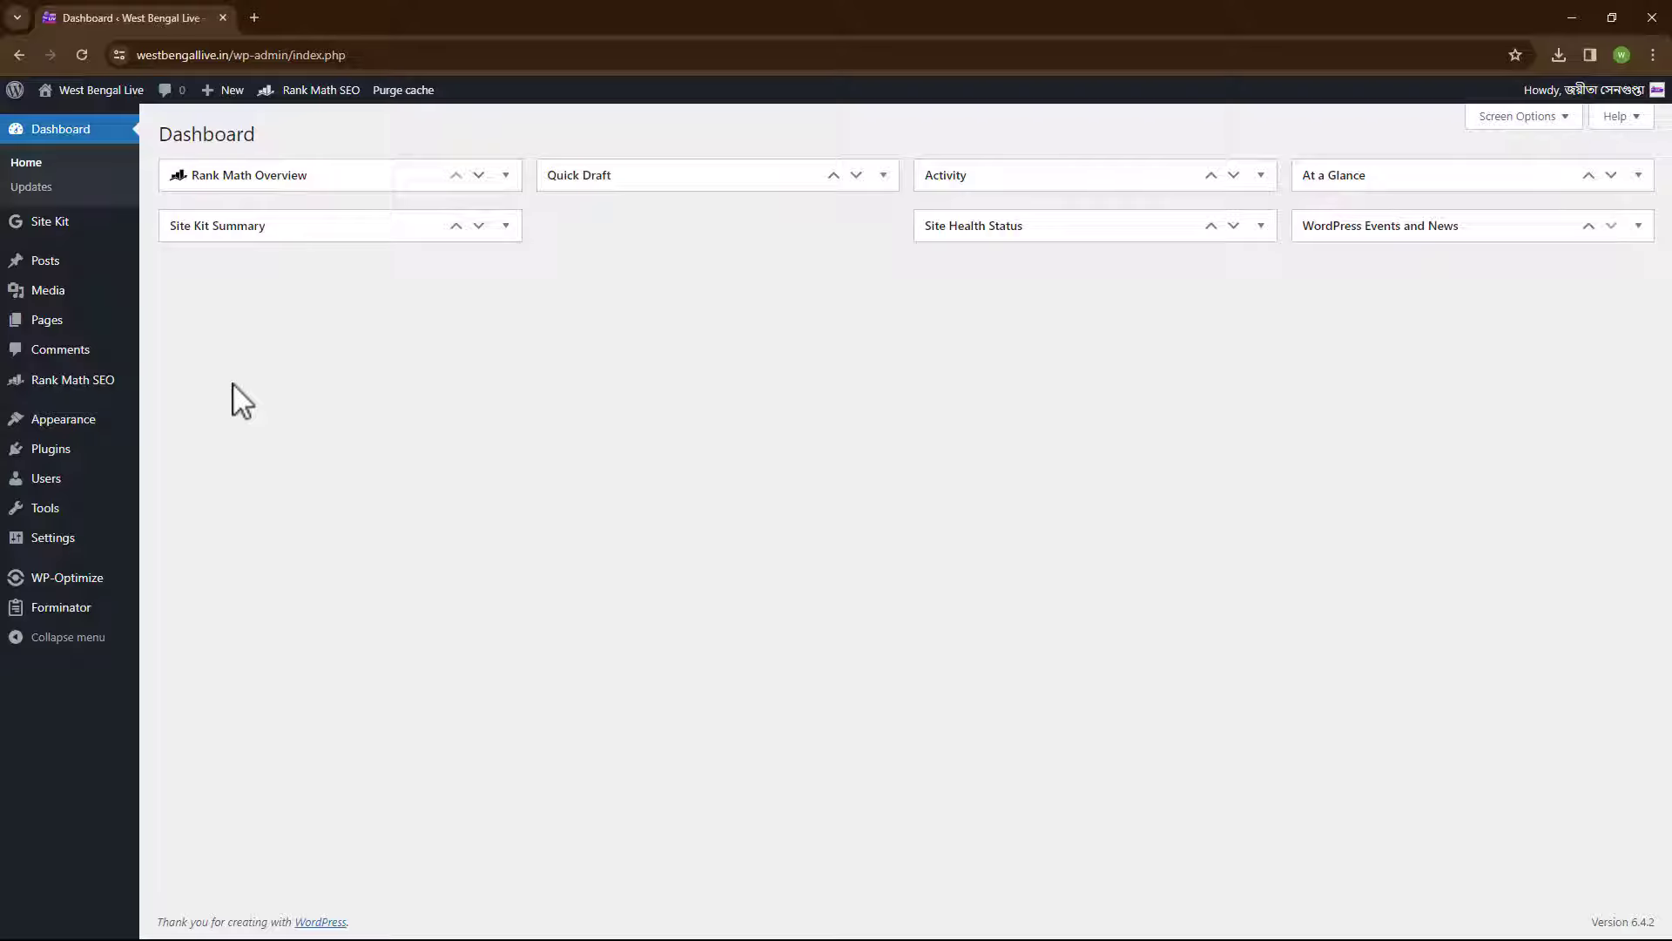
{"action": "mouse_move", "coordinate": [397, 92]}
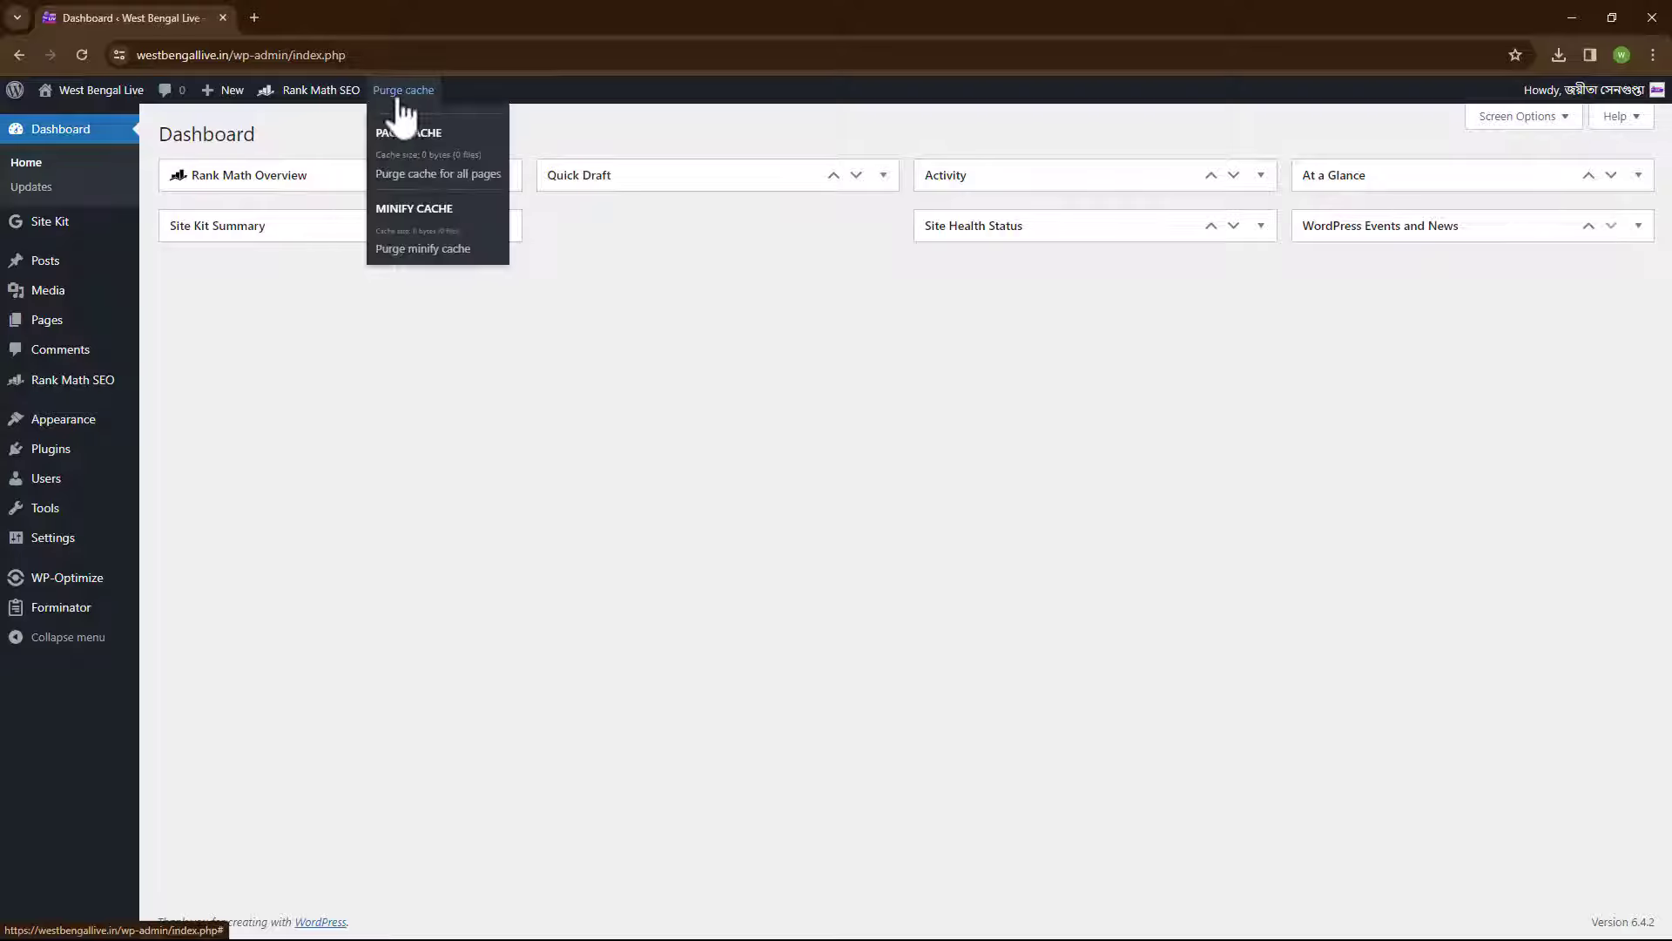
{"action": "left_click", "coordinate": [421, 177]}
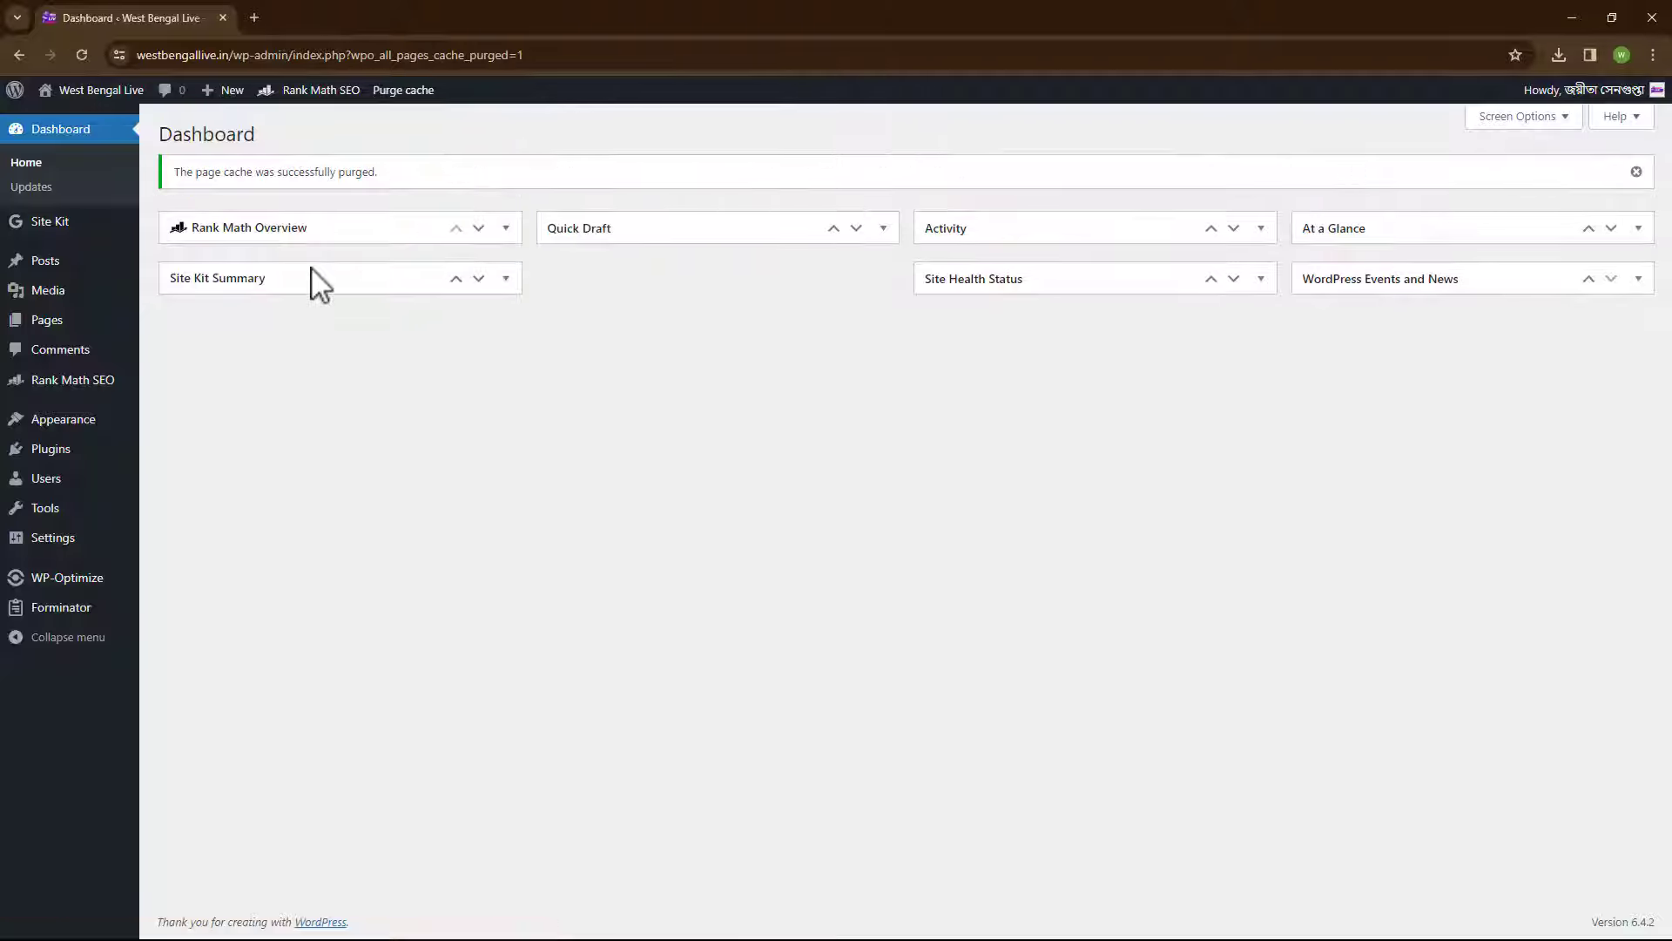
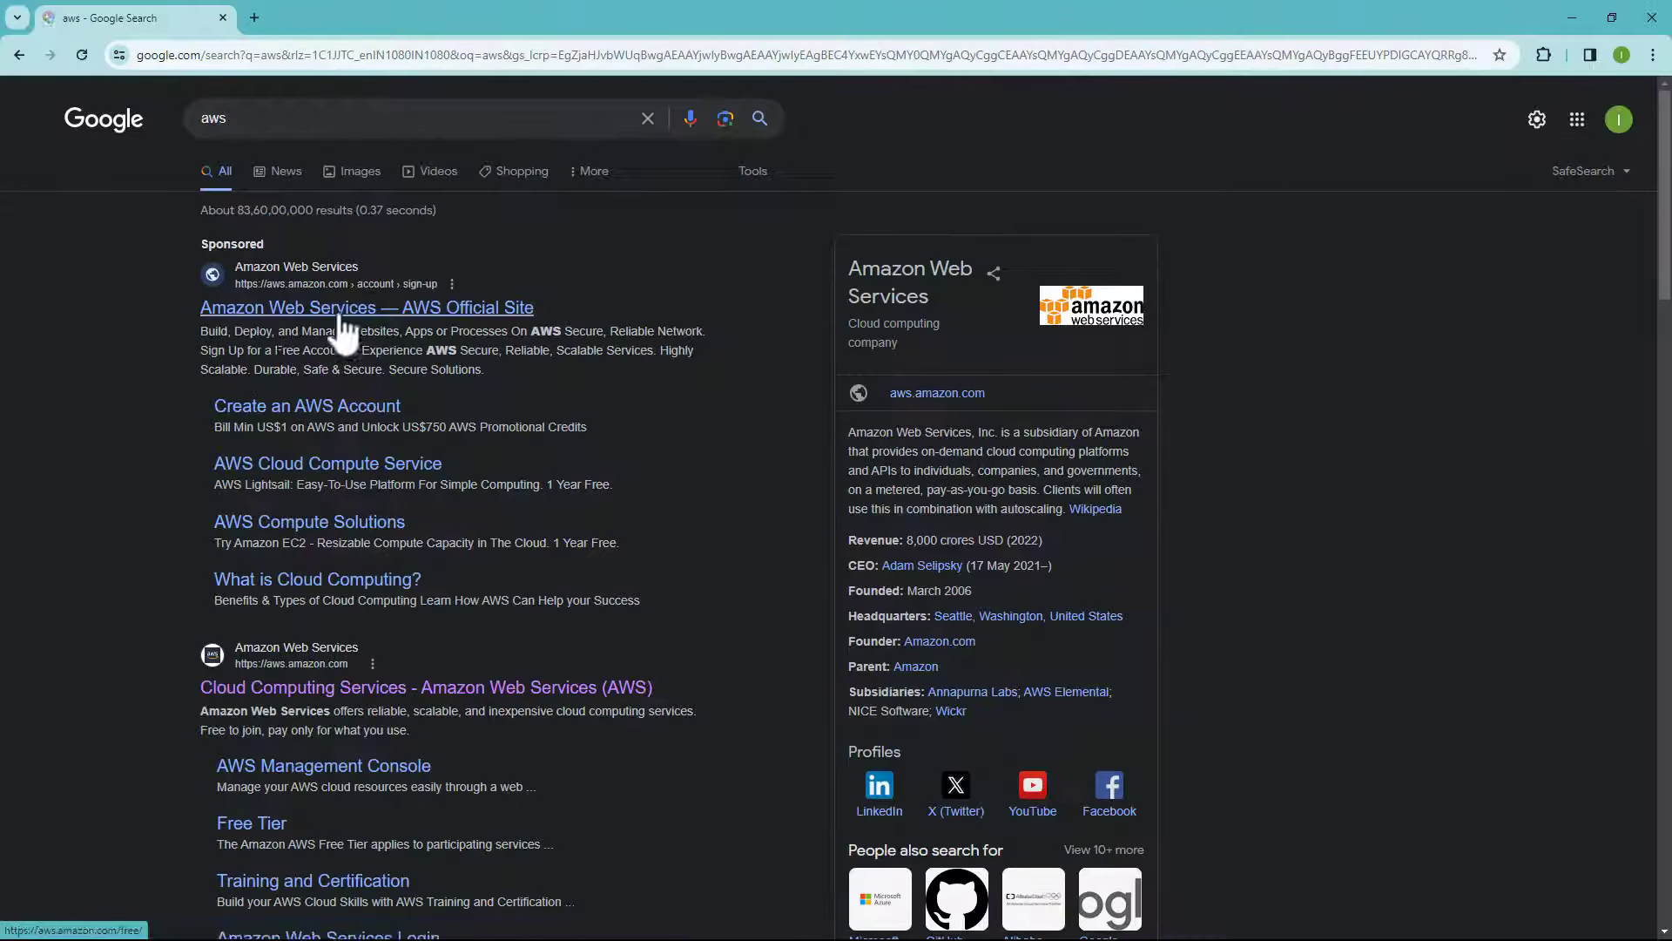
Open the official AWS website from the search results, enter the Management Console, and sign out of the account
{"action": "left_click", "coordinate": [266, 688]}
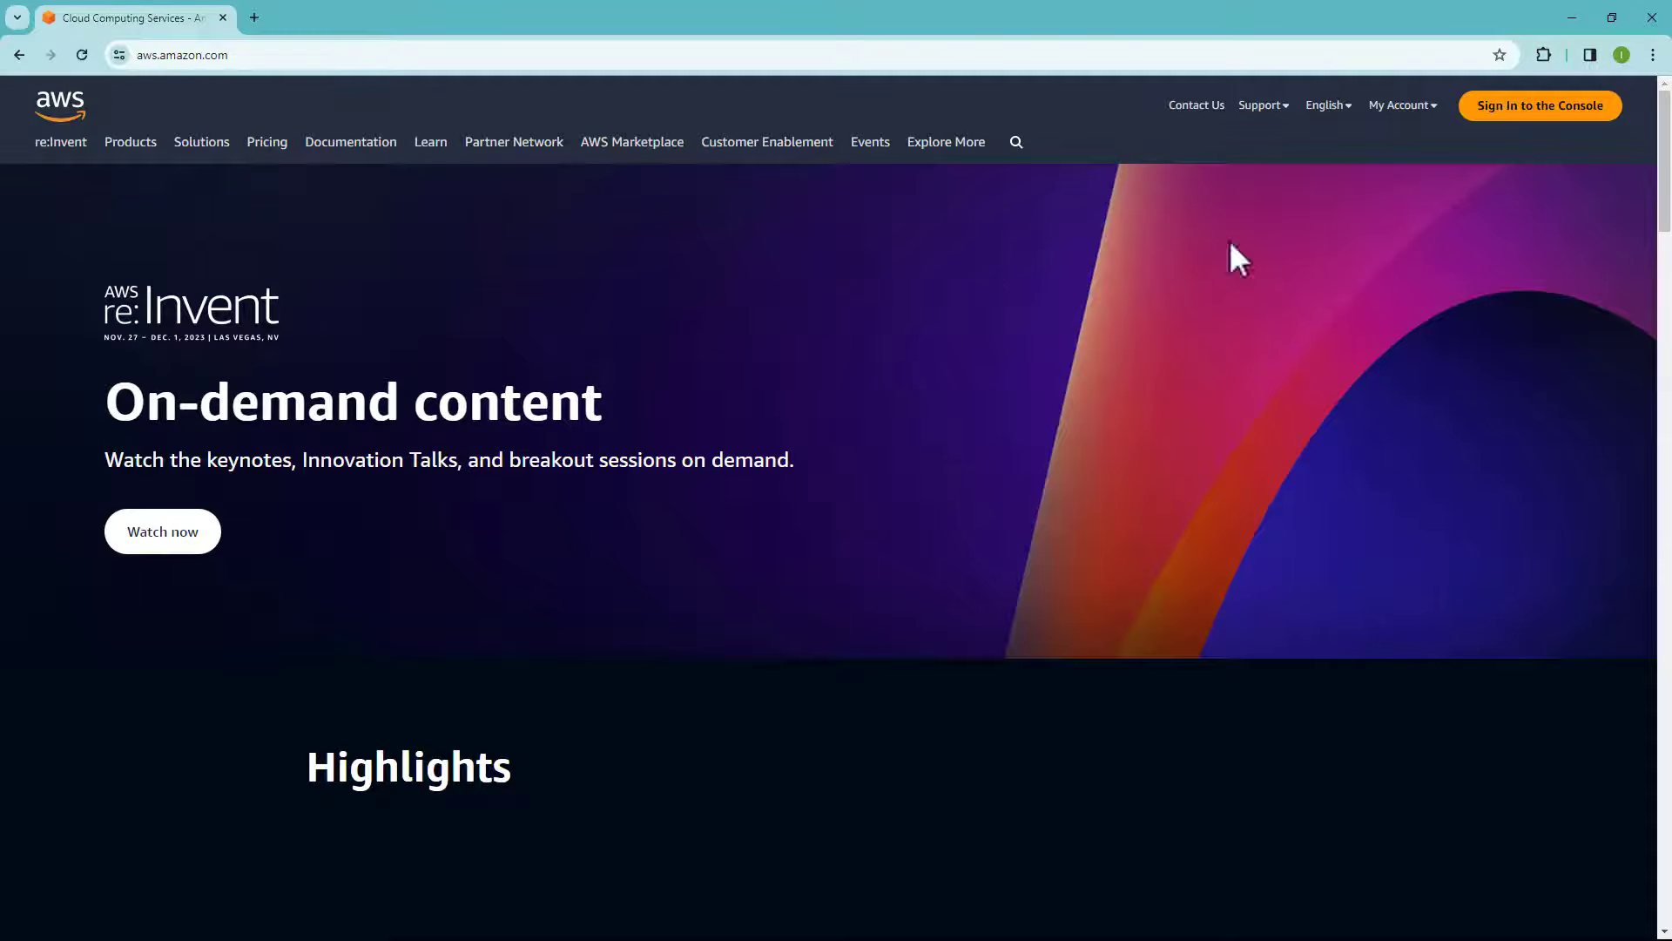
{"action": "left_click", "coordinate": [1537, 114]}
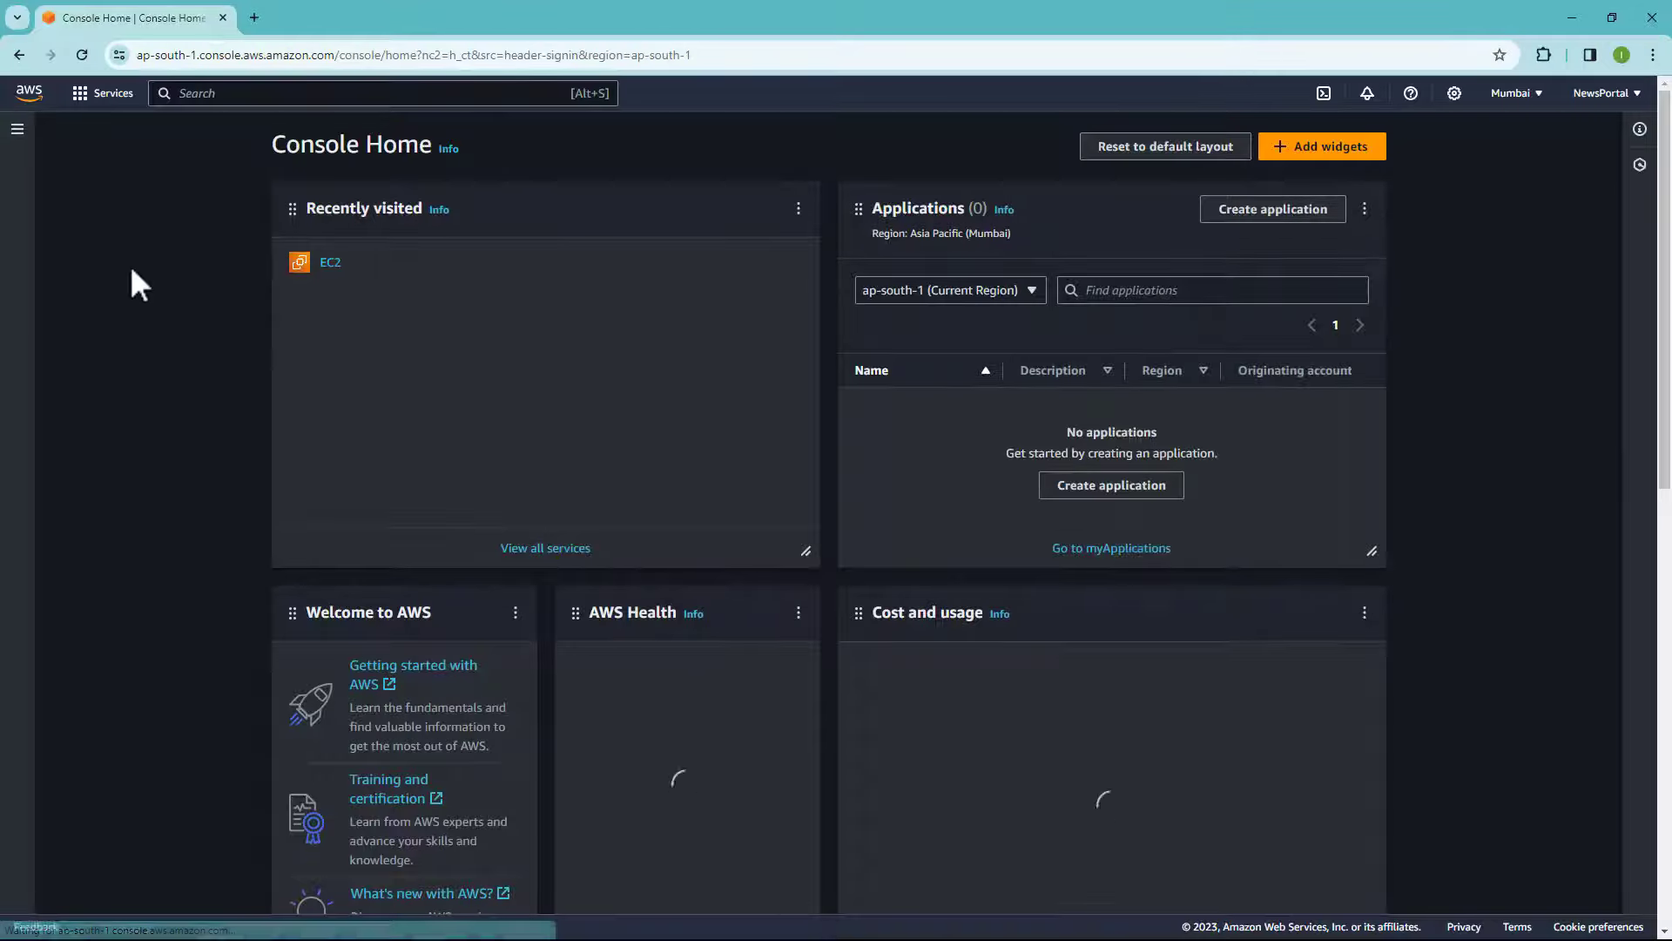
{"action": "left_click", "coordinate": [1606, 93]}
{"action": "left_click", "coordinate": [1596, 371]}
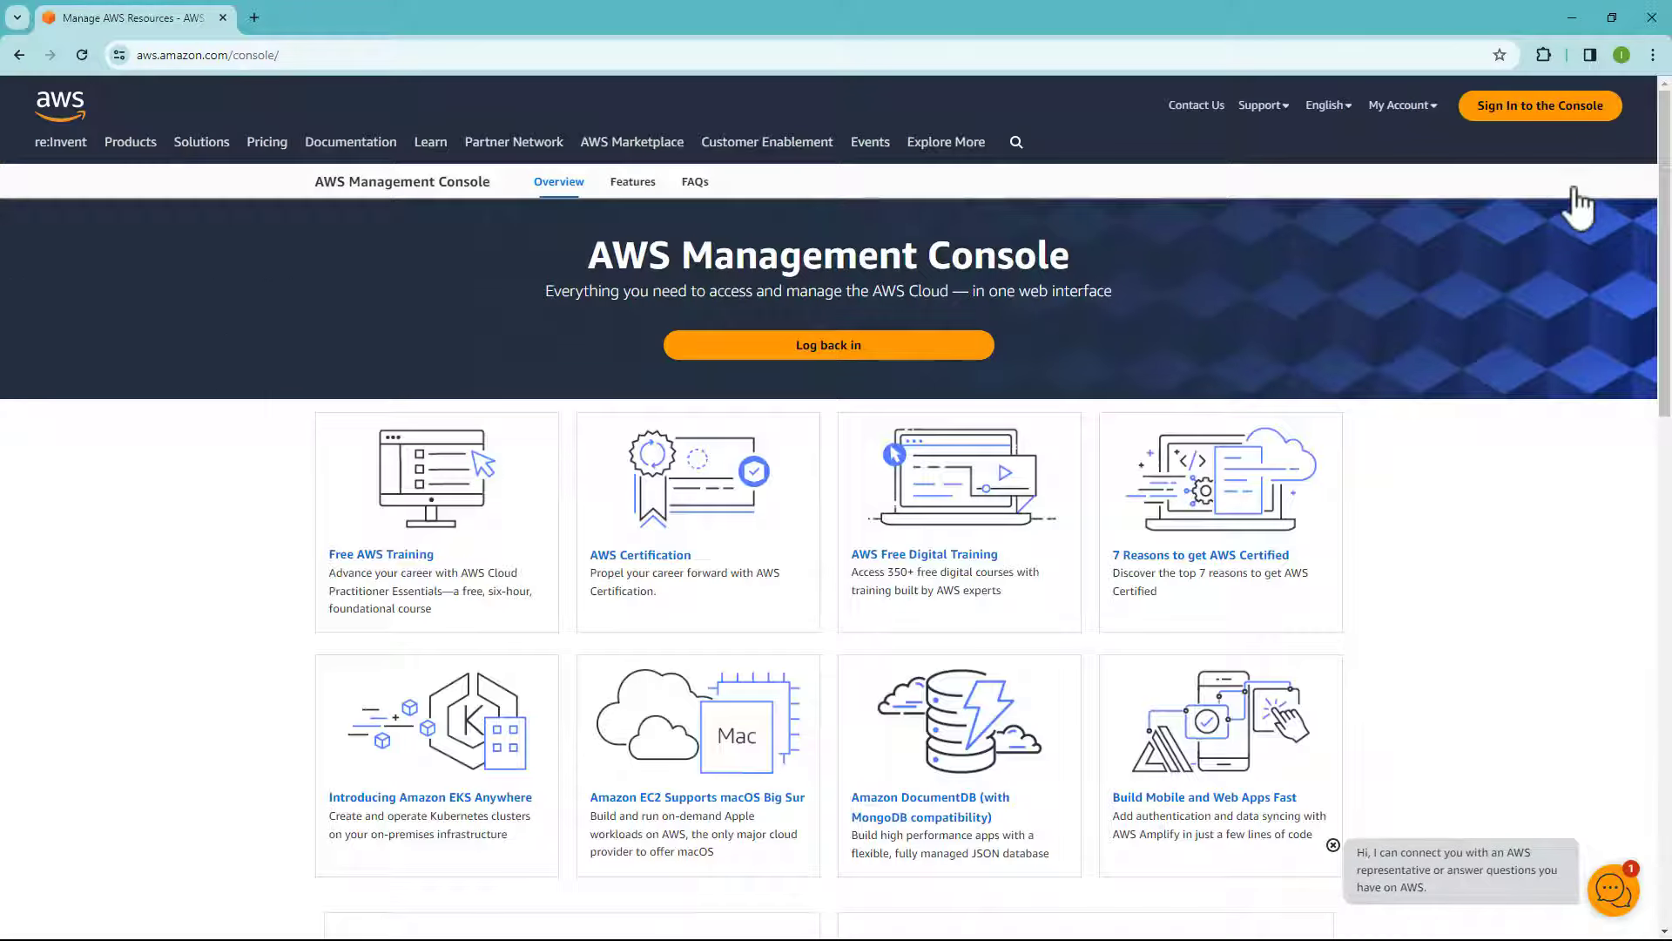
Sign back in to the AWS console as the root user with the prefilled credentials
{"action": "left_click", "coordinate": [1554, 105]}
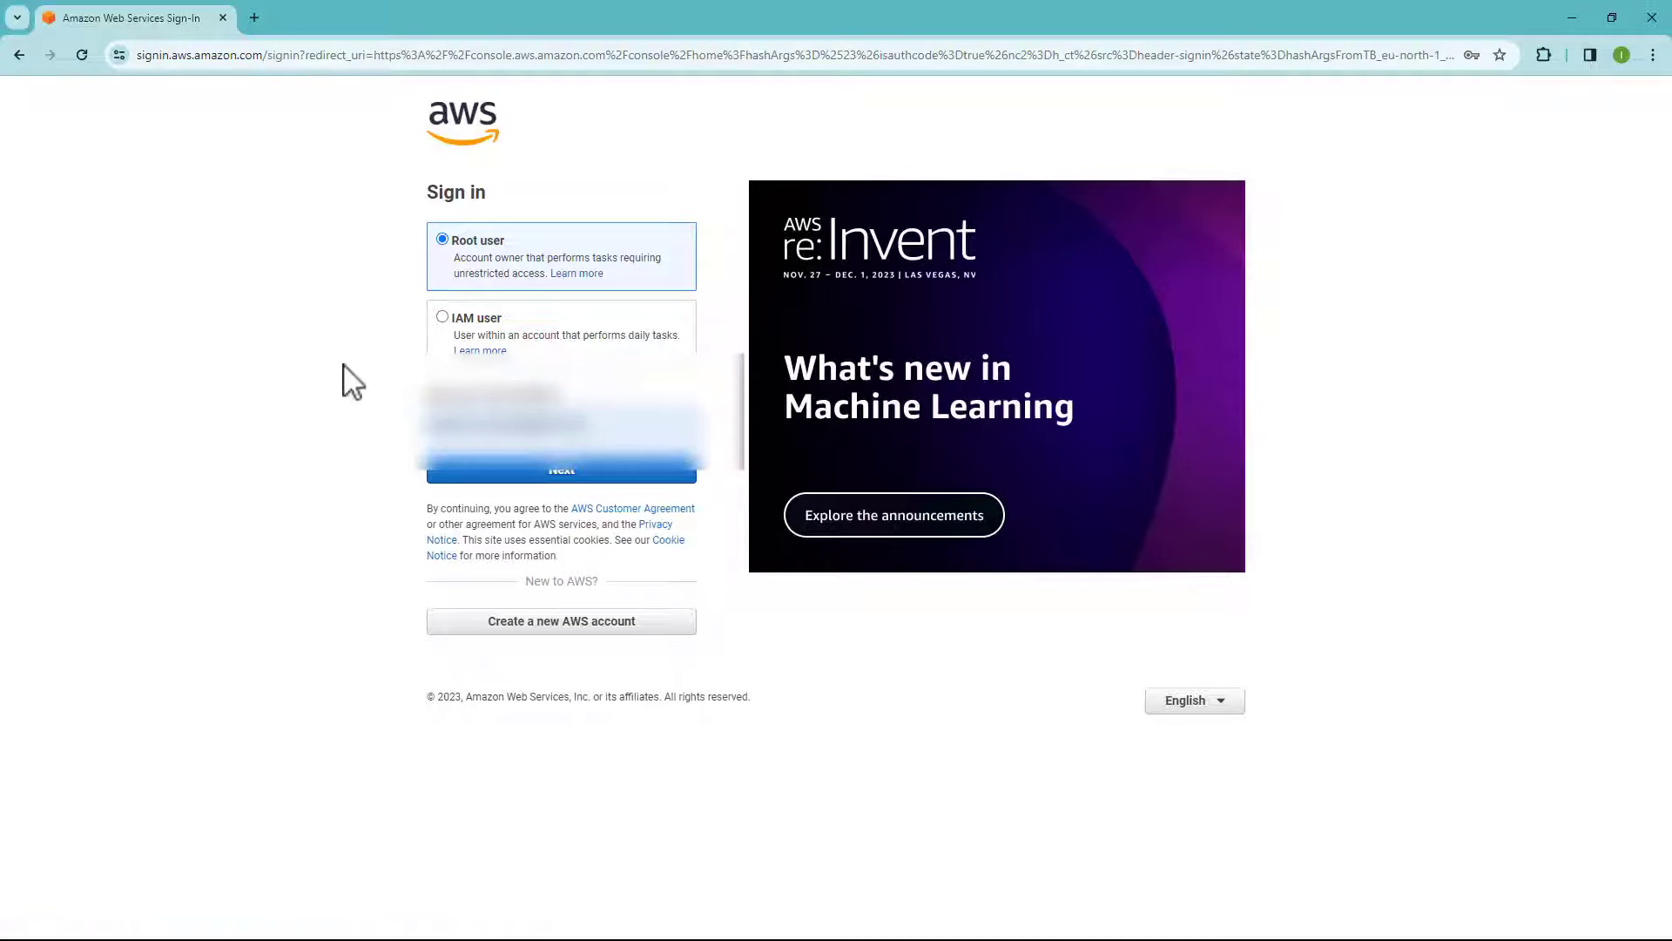
{"action": "left_click", "coordinate": [521, 471]}
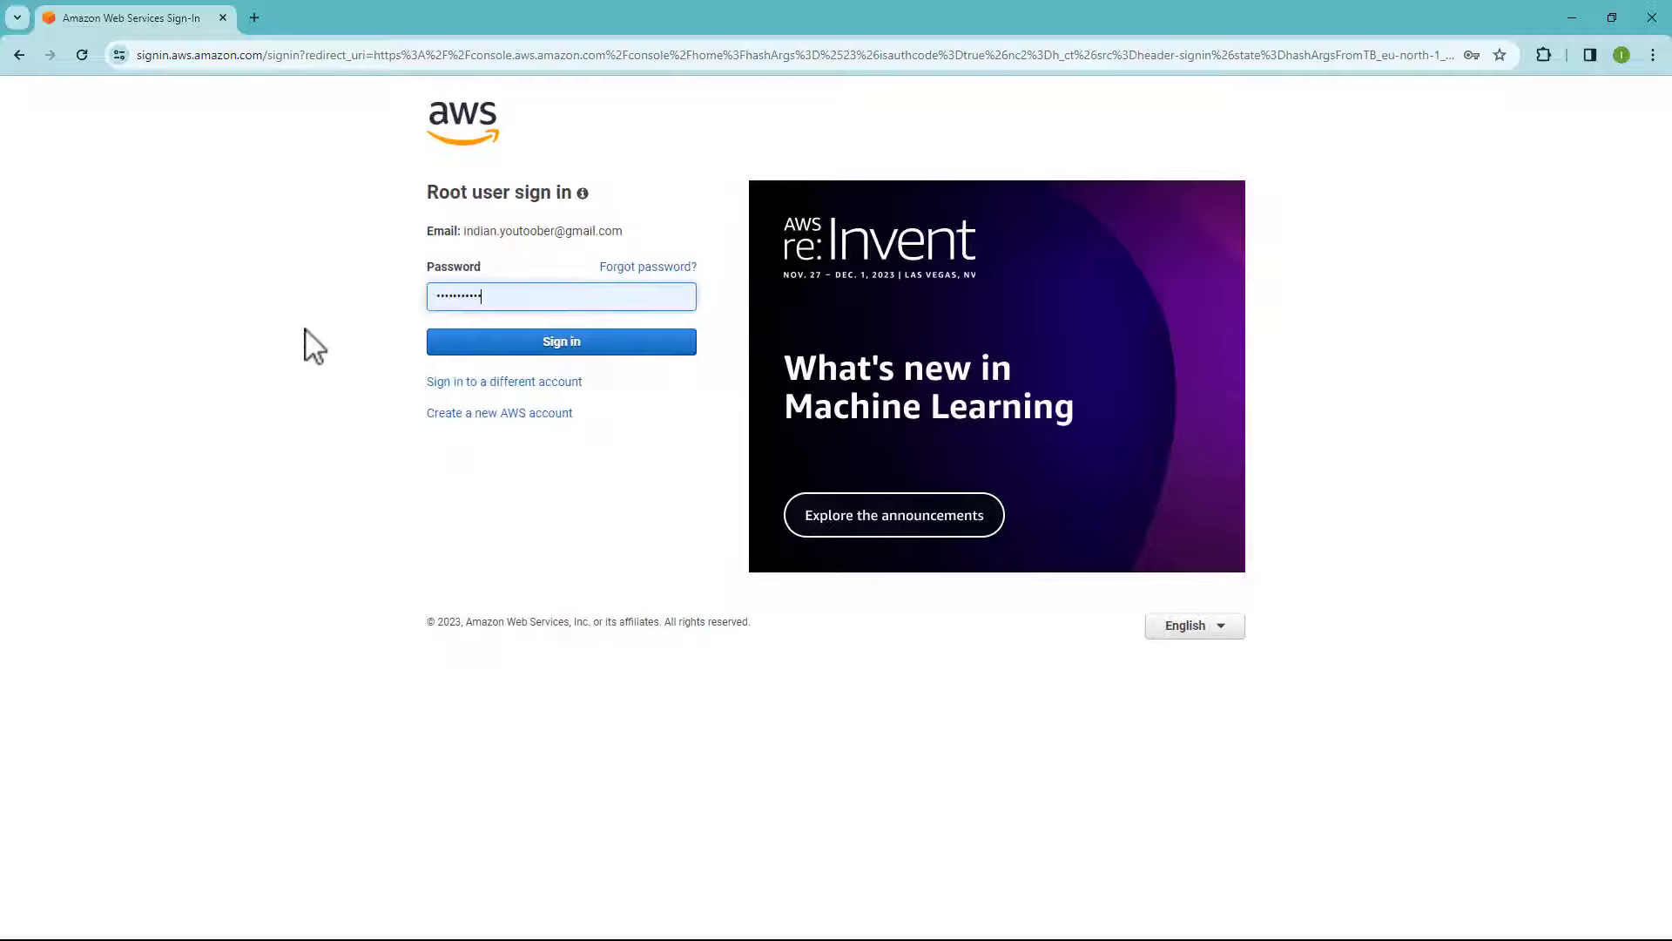
{"action": "left_click", "coordinate": [508, 353]}
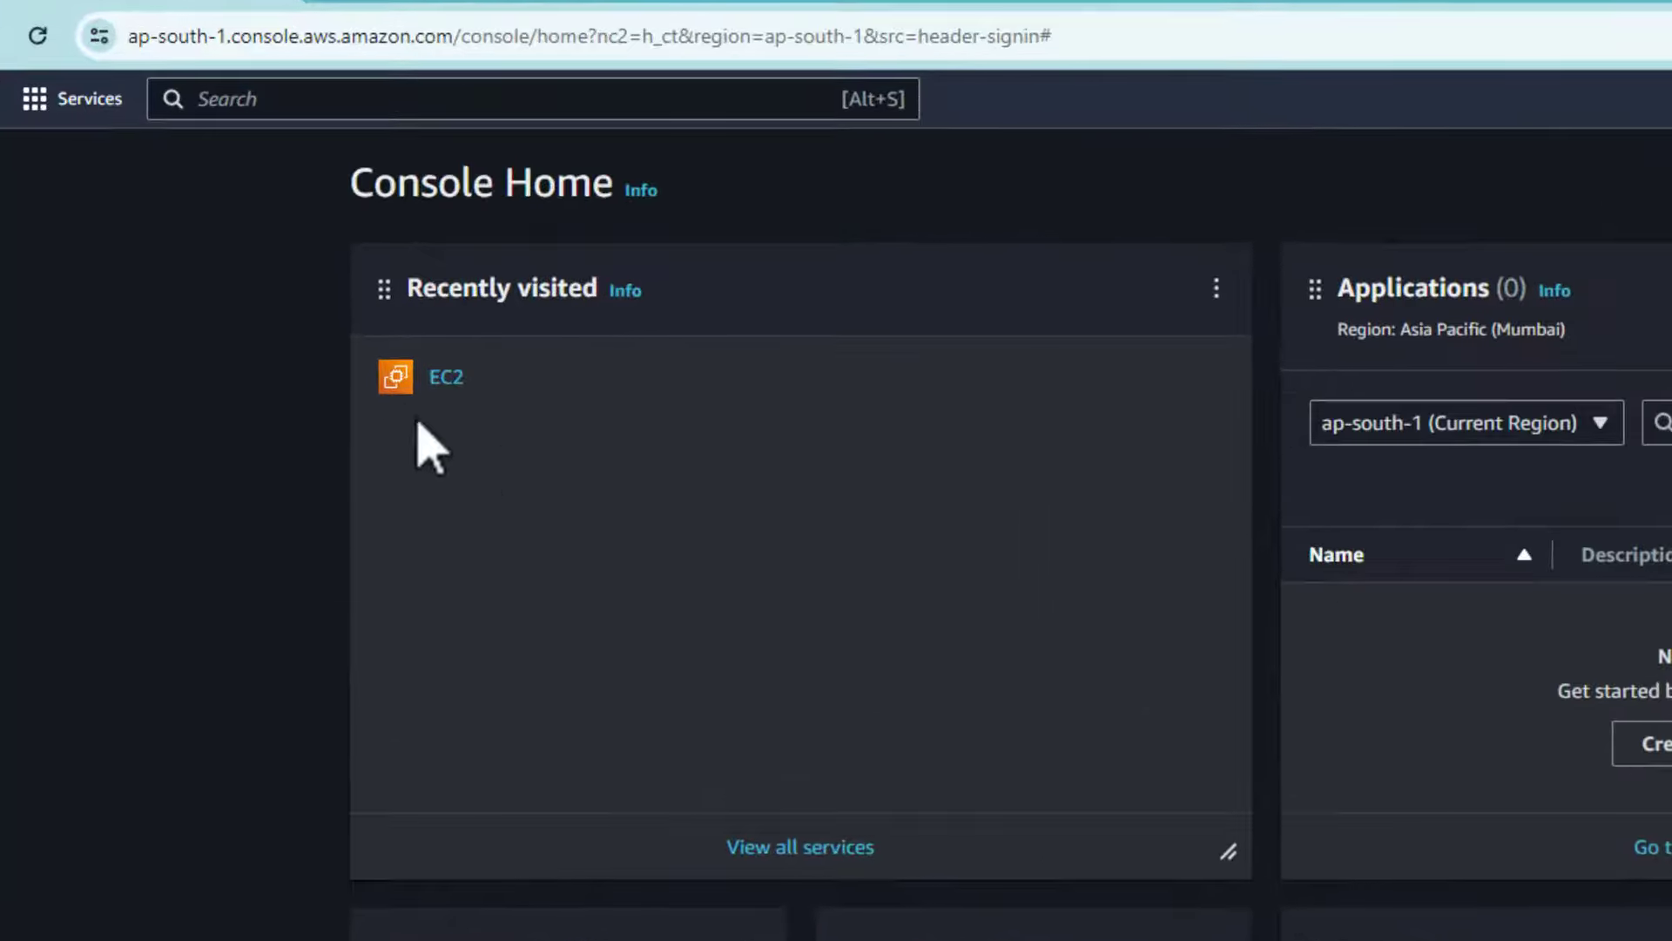
Open the EC2 service and list its running instances
{"action": "left_click", "coordinate": [227, 100]}
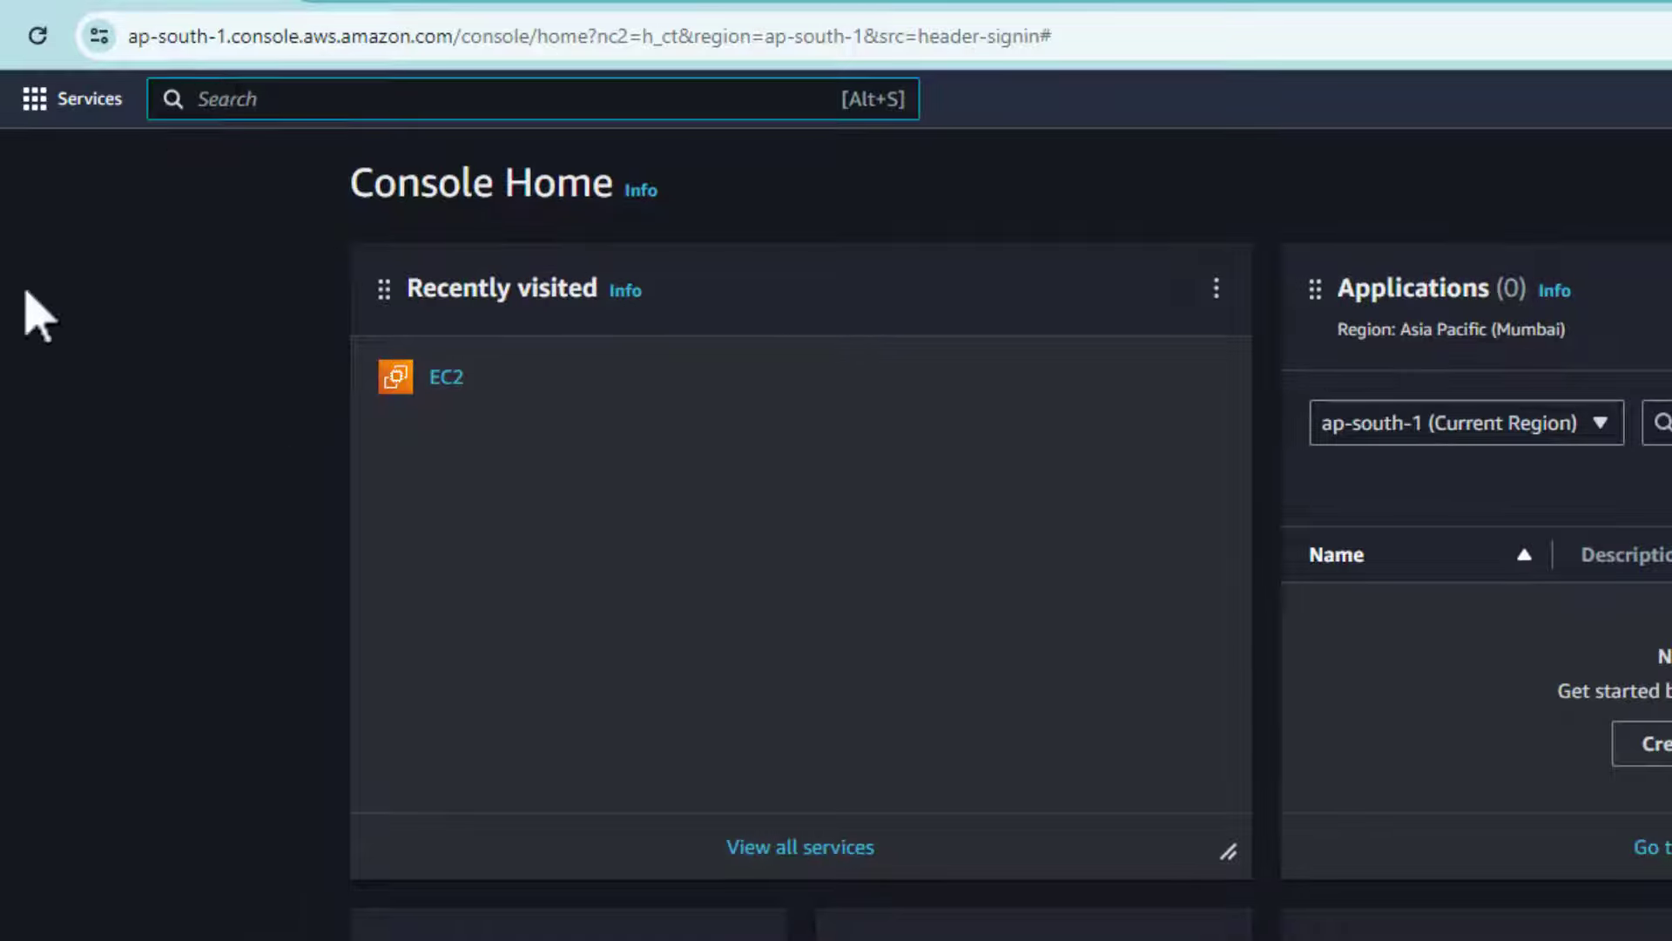
{"action": "left_click", "coordinate": [47, 102]}
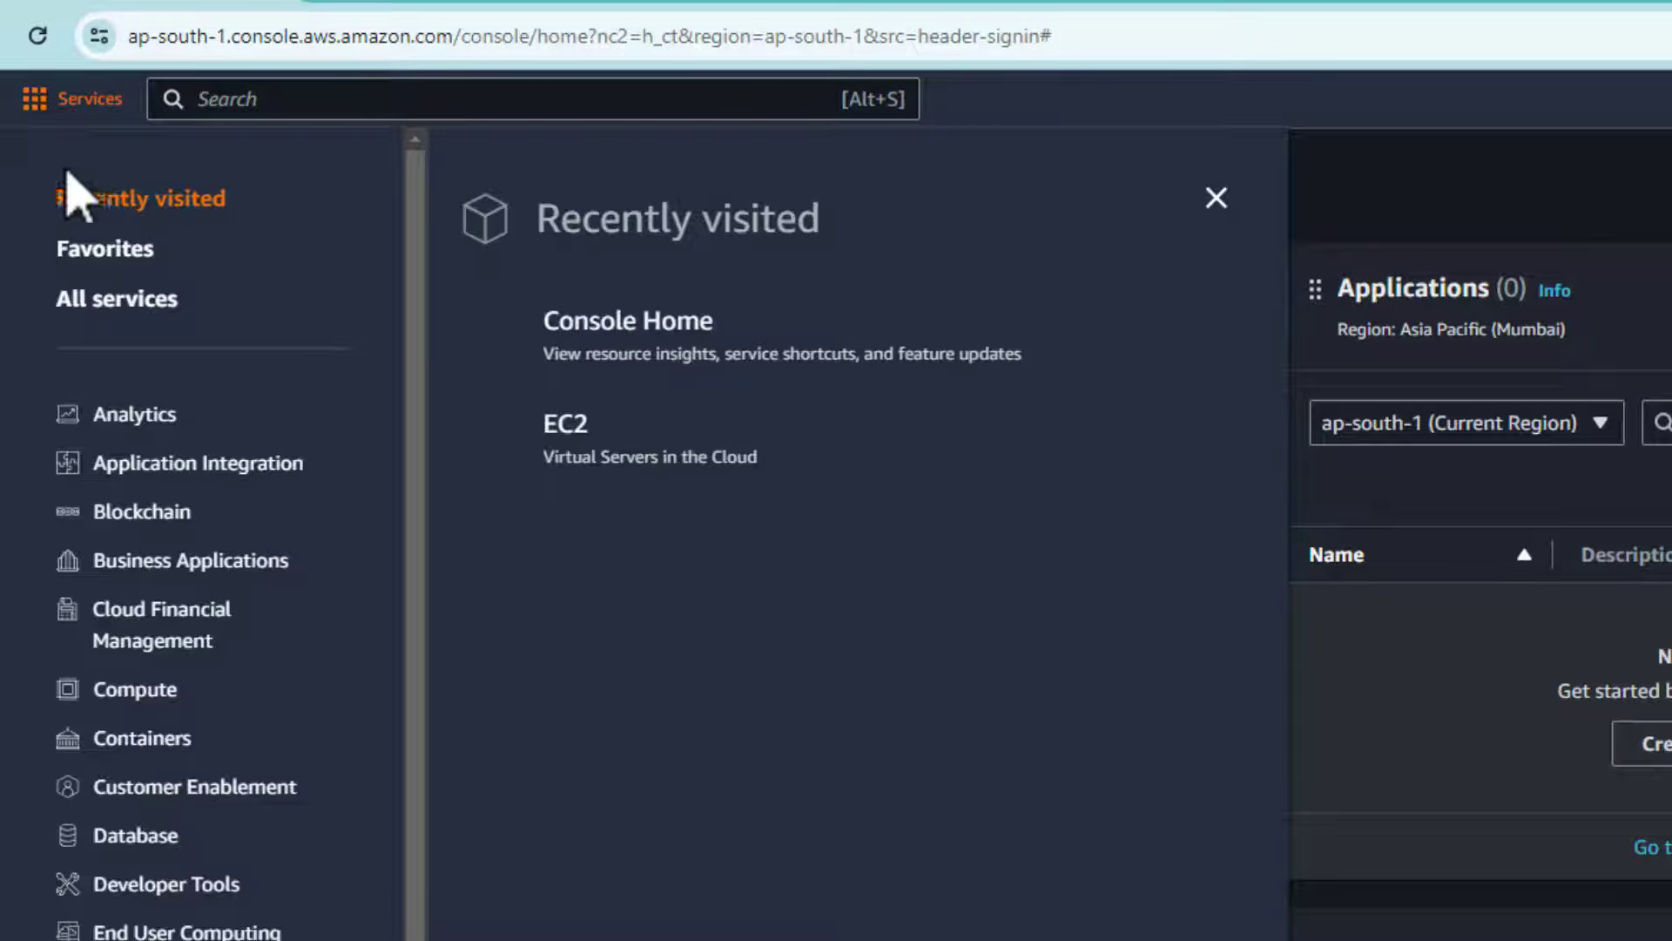
{"action": "left_click", "coordinate": [570, 426]}
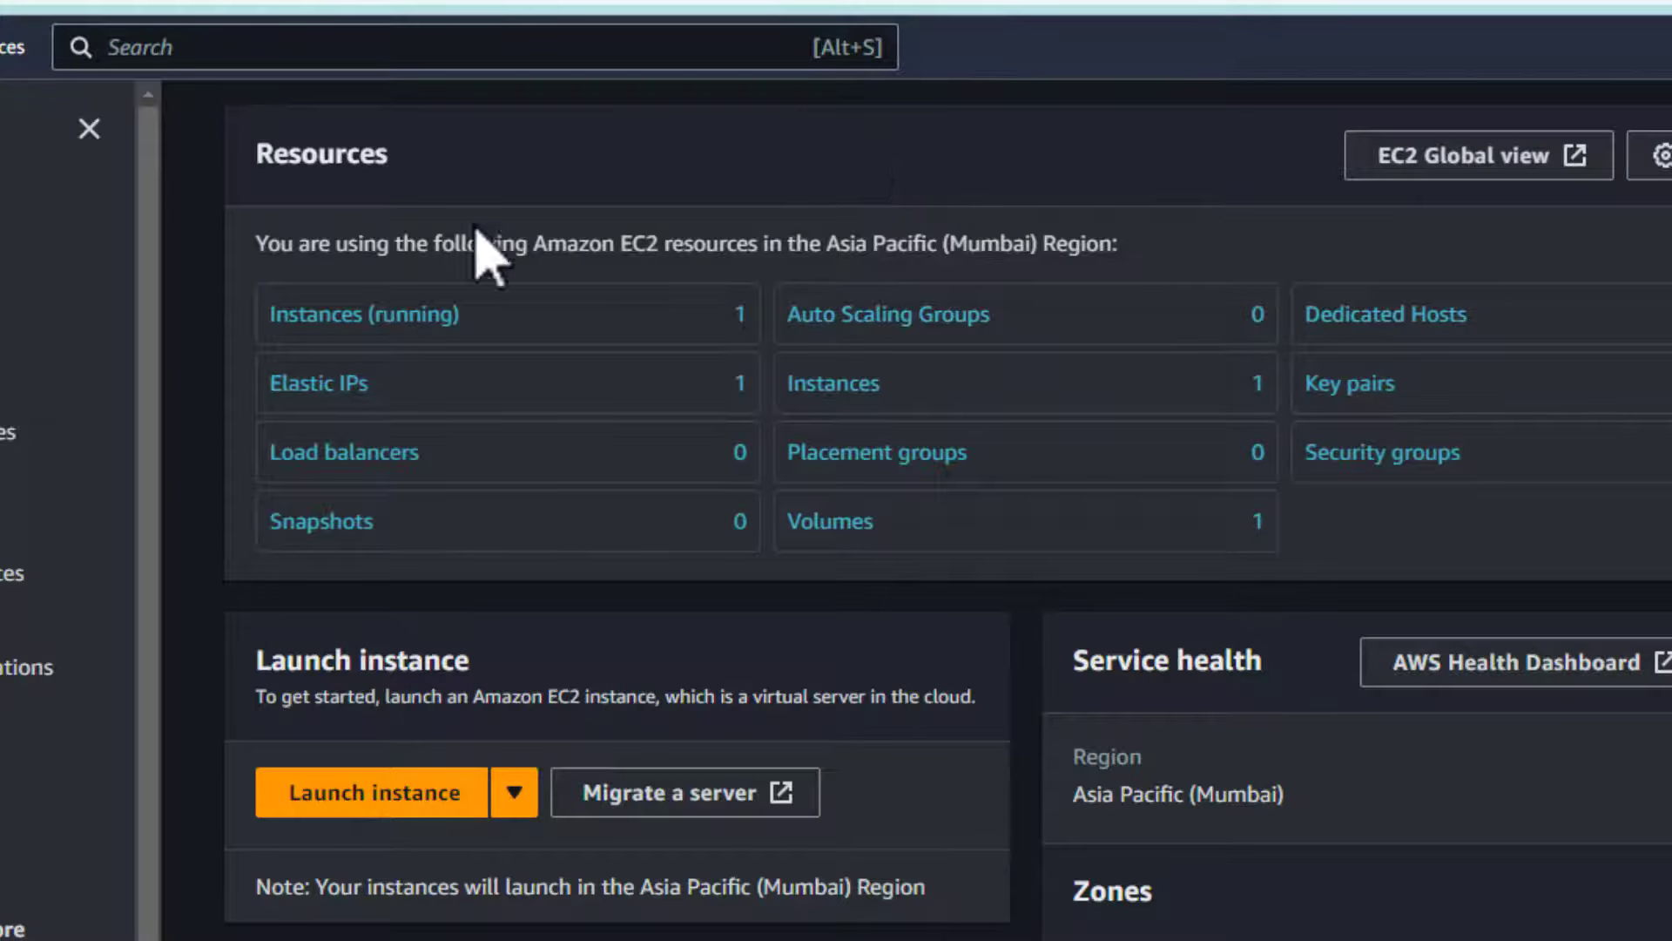
{"action": "left_click", "coordinate": [374, 315]}
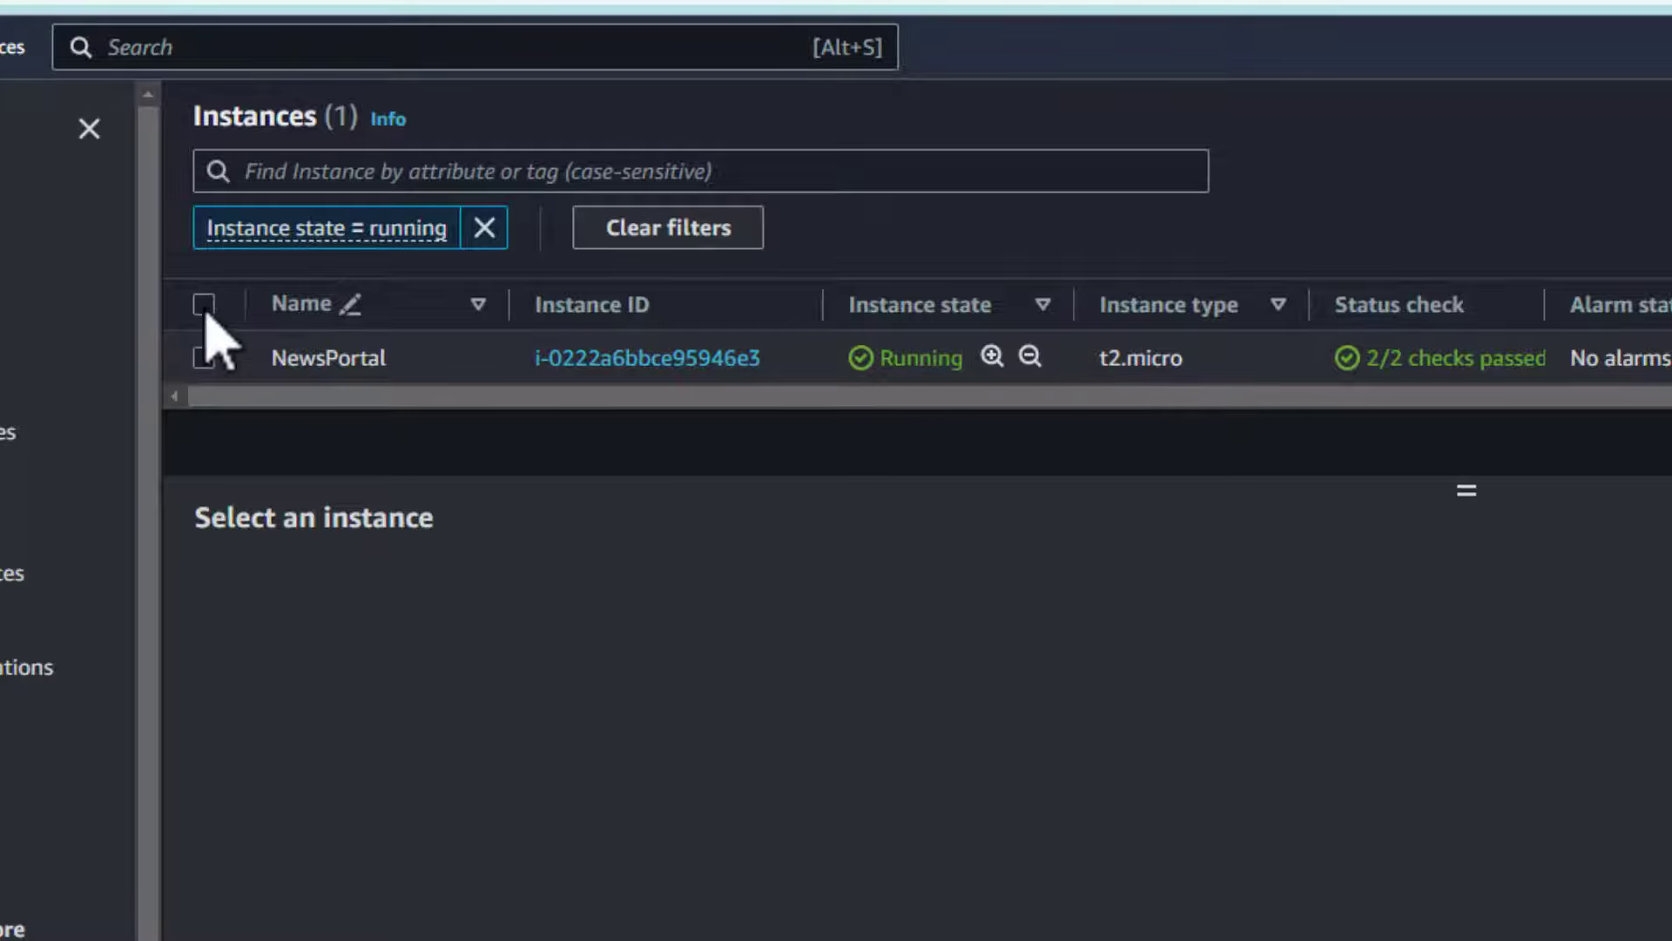
Select the NewsPortal instance and stop it
{"action": "left_click", "coordinate": [204, 357]}
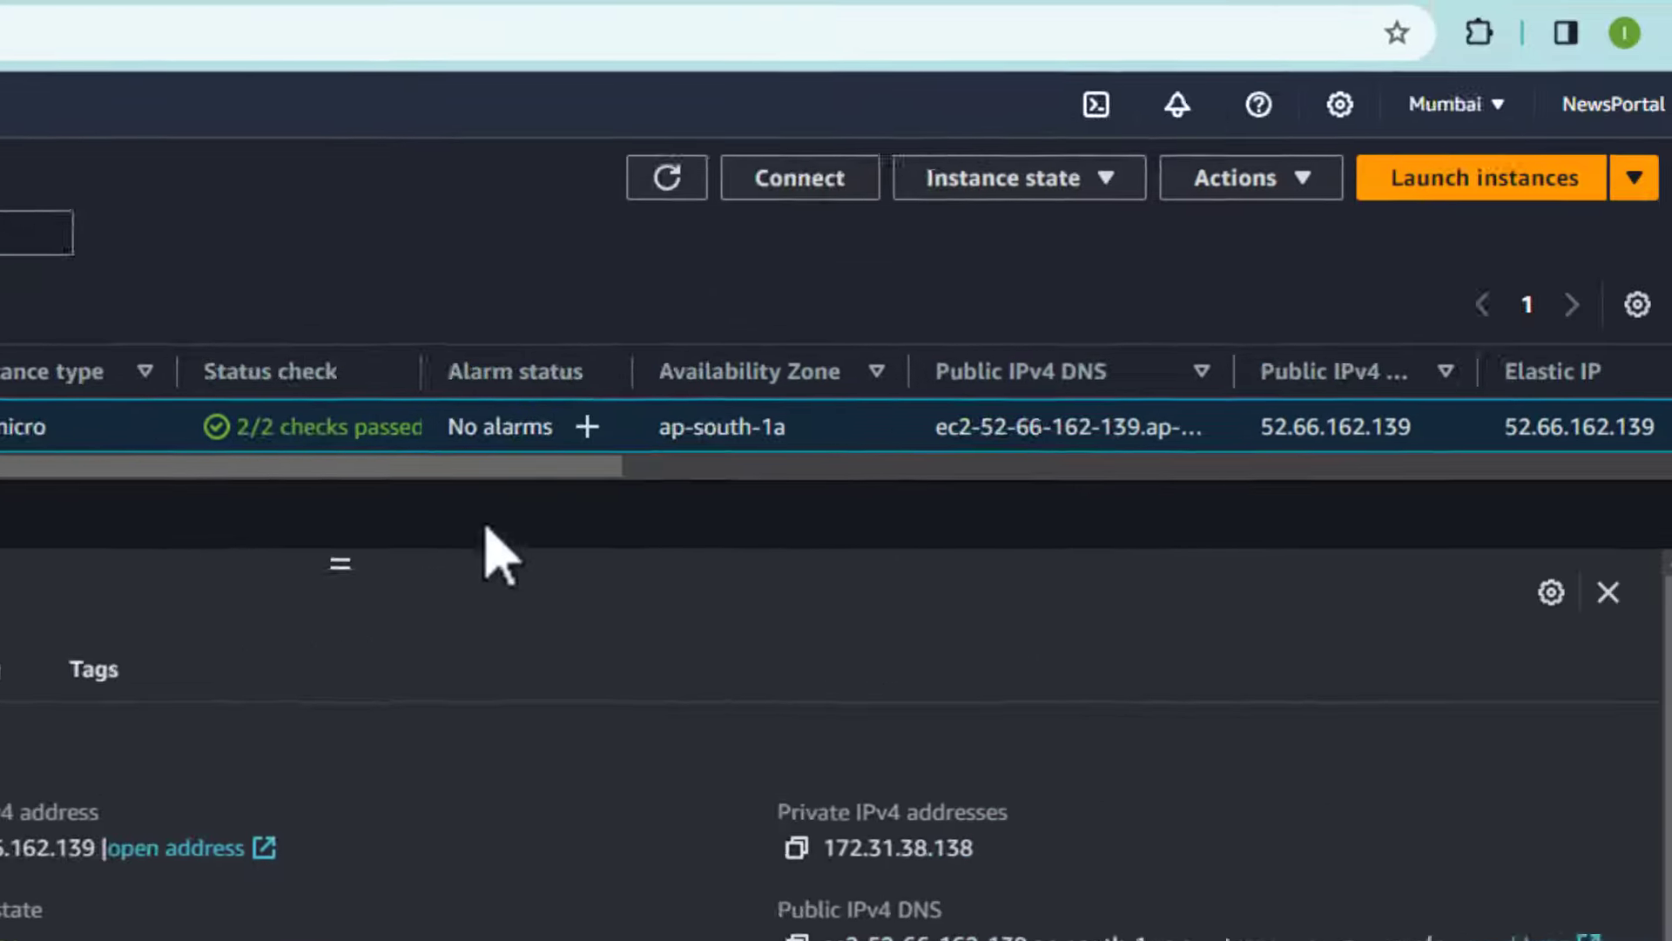
{"action": "left_click", "coordinate": [1050, 181]}
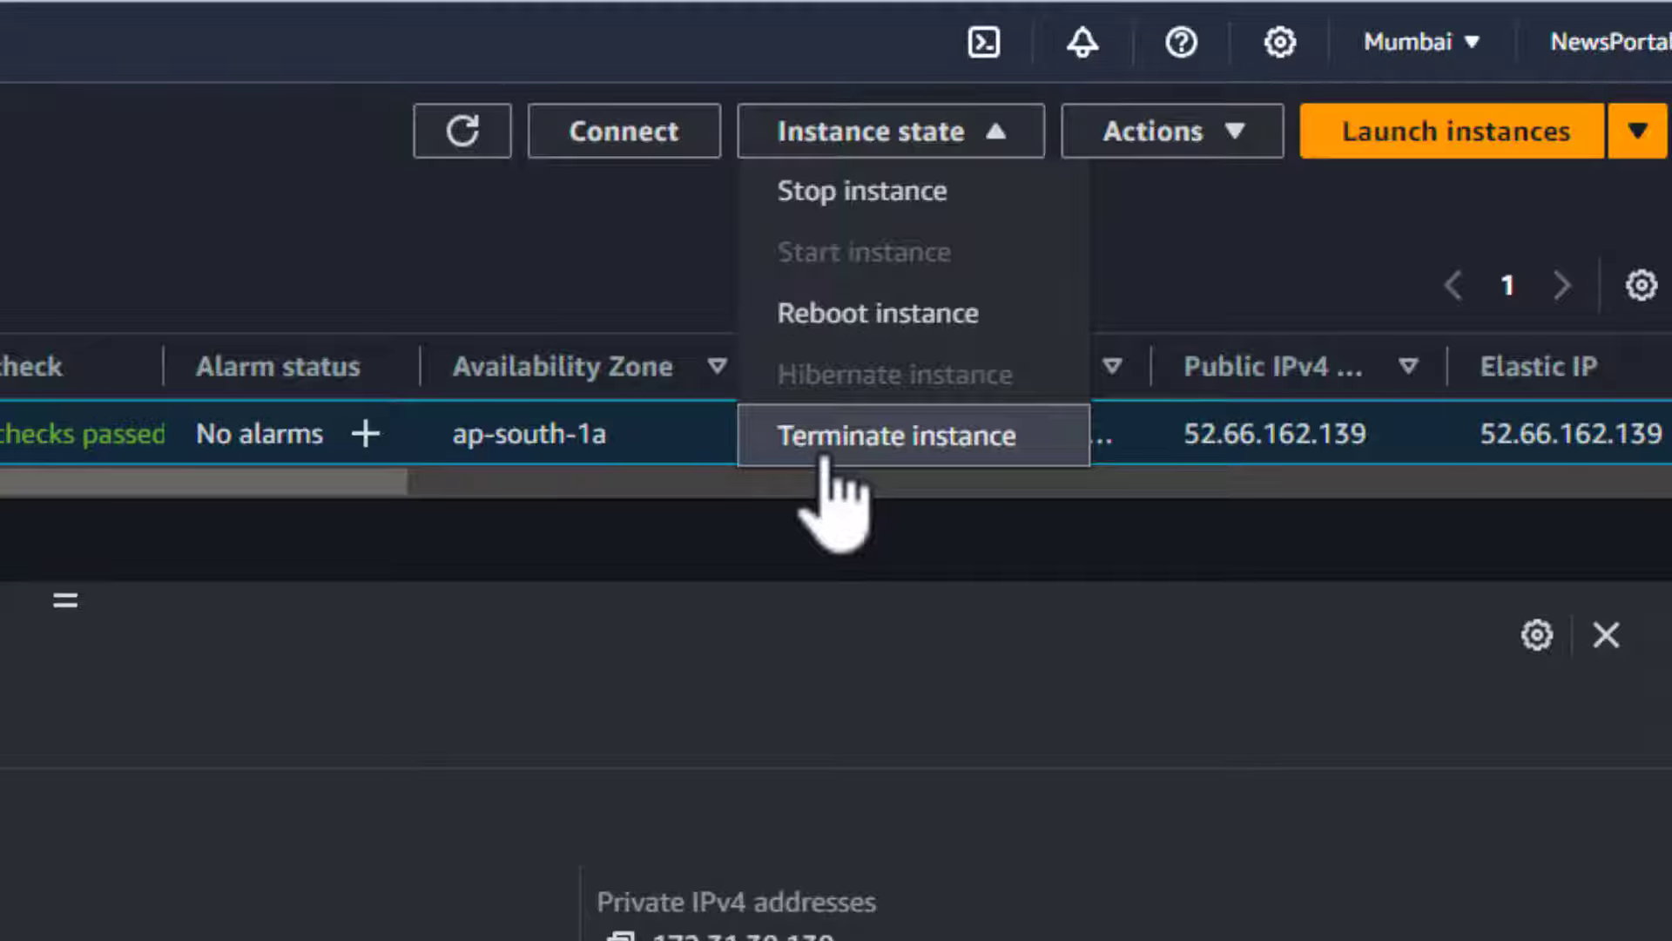
{"action": "left_click", "coordinate": [852, 192]}
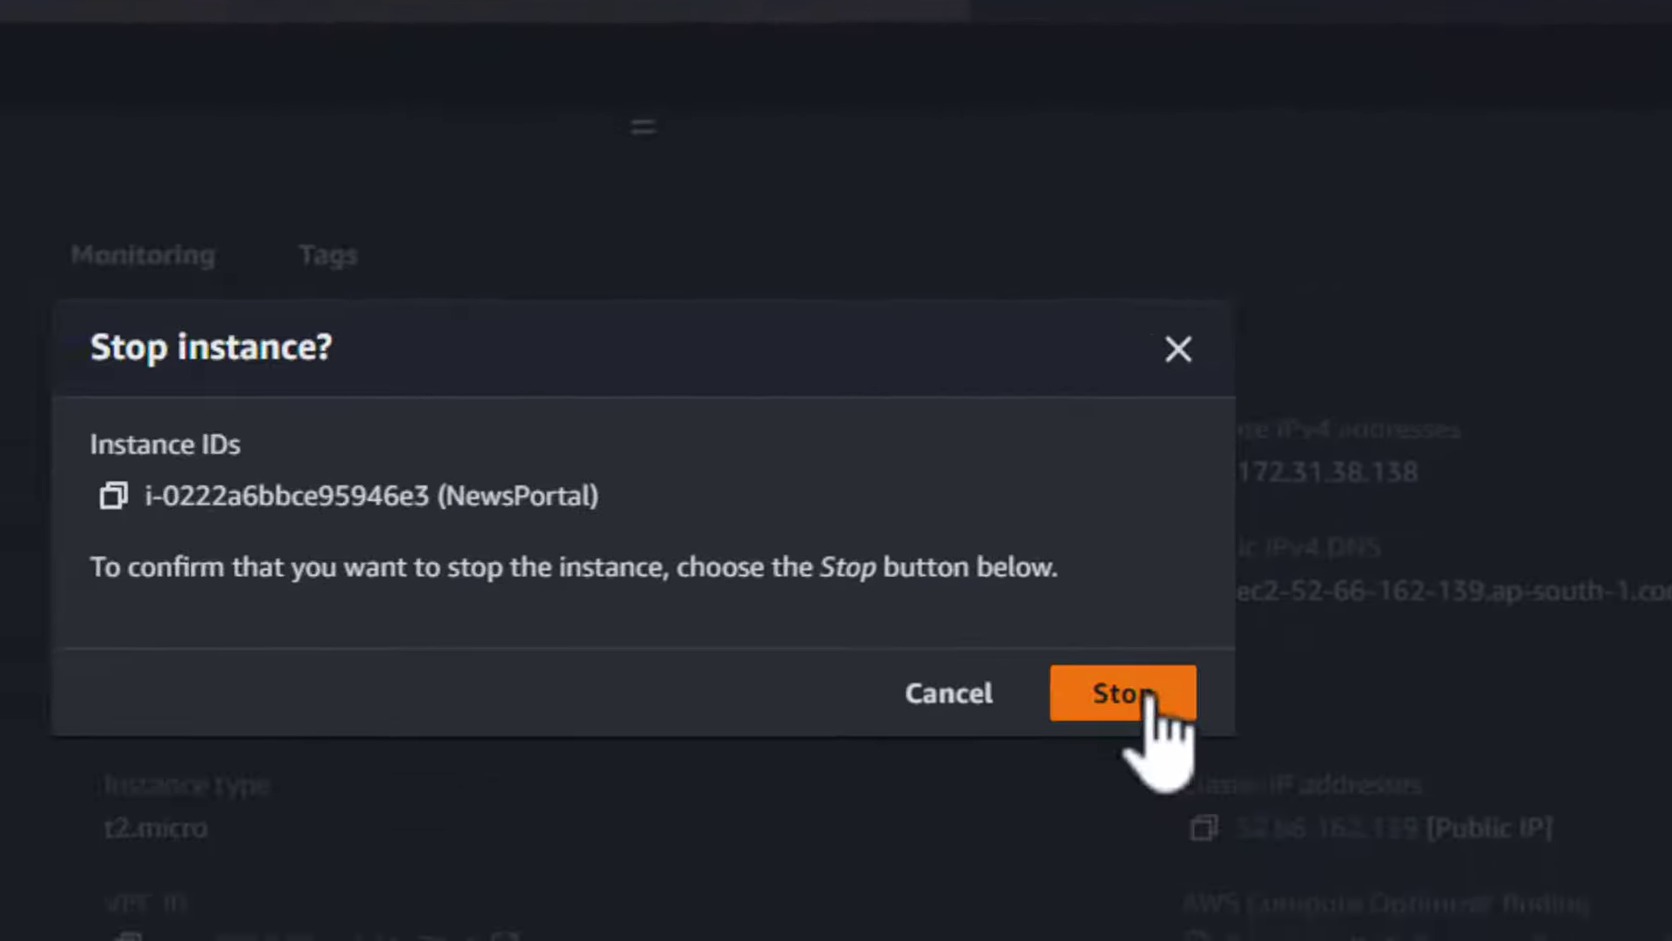
{"action": "left_click", "coordinate": [1165, 728]}
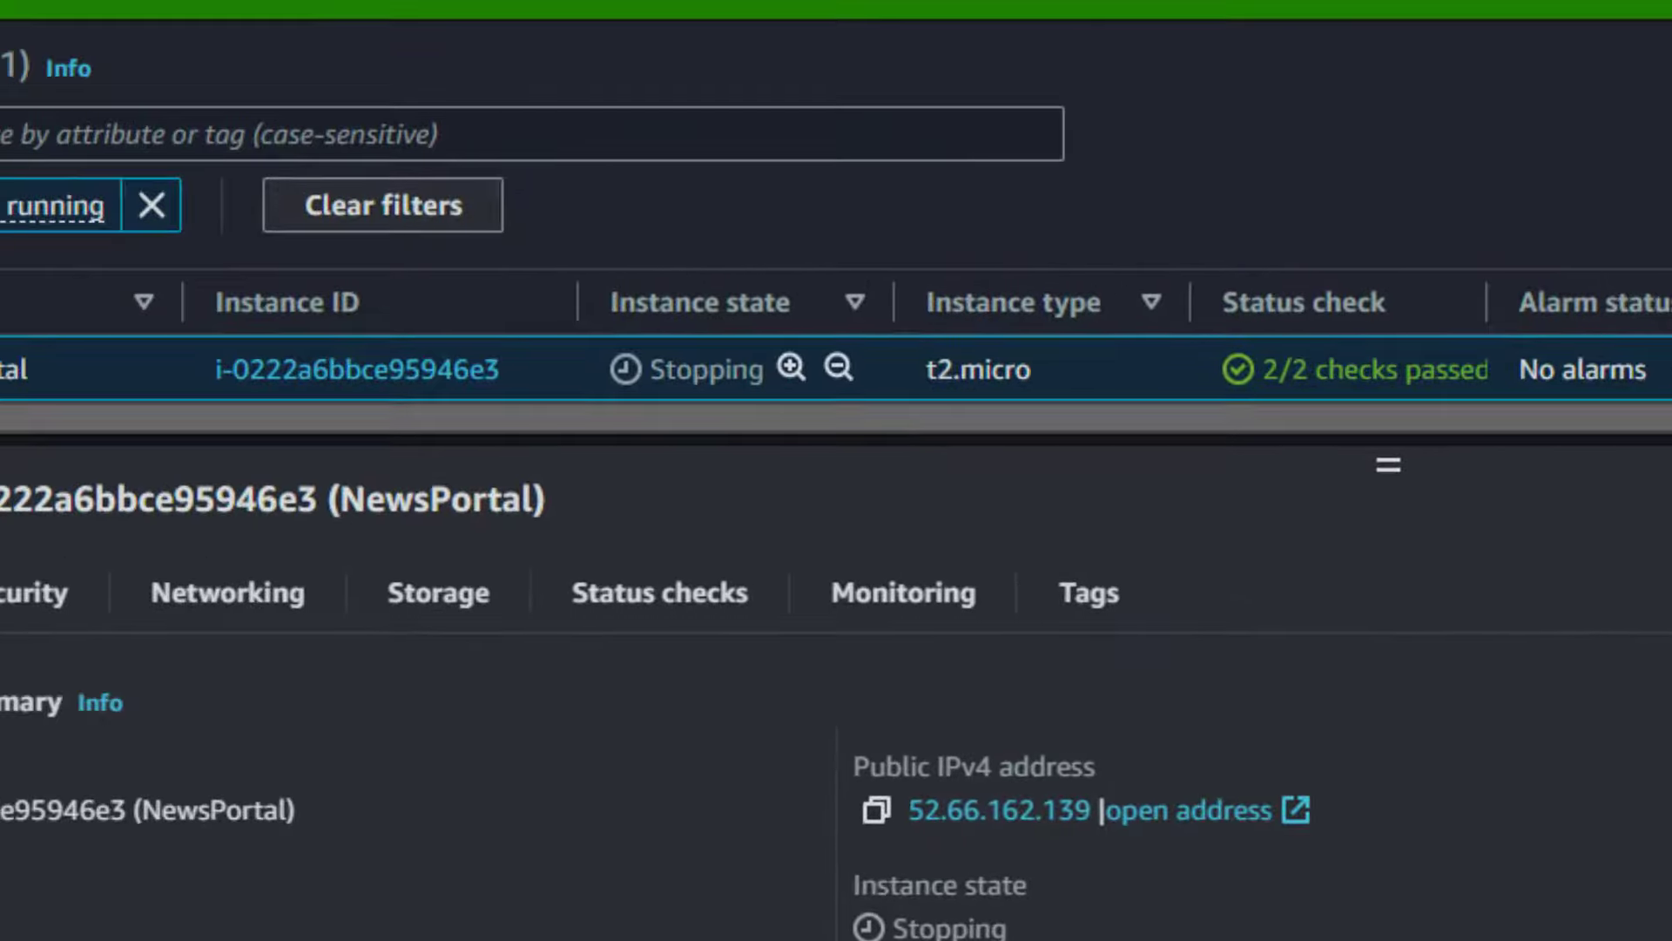
Clear the running-state filter, select the NewsPortal instance, and refresh the instance list
{"action": "scroll", "coordinate": [836, 218], "scroll_direction": "down", "scroll_amount": 1}
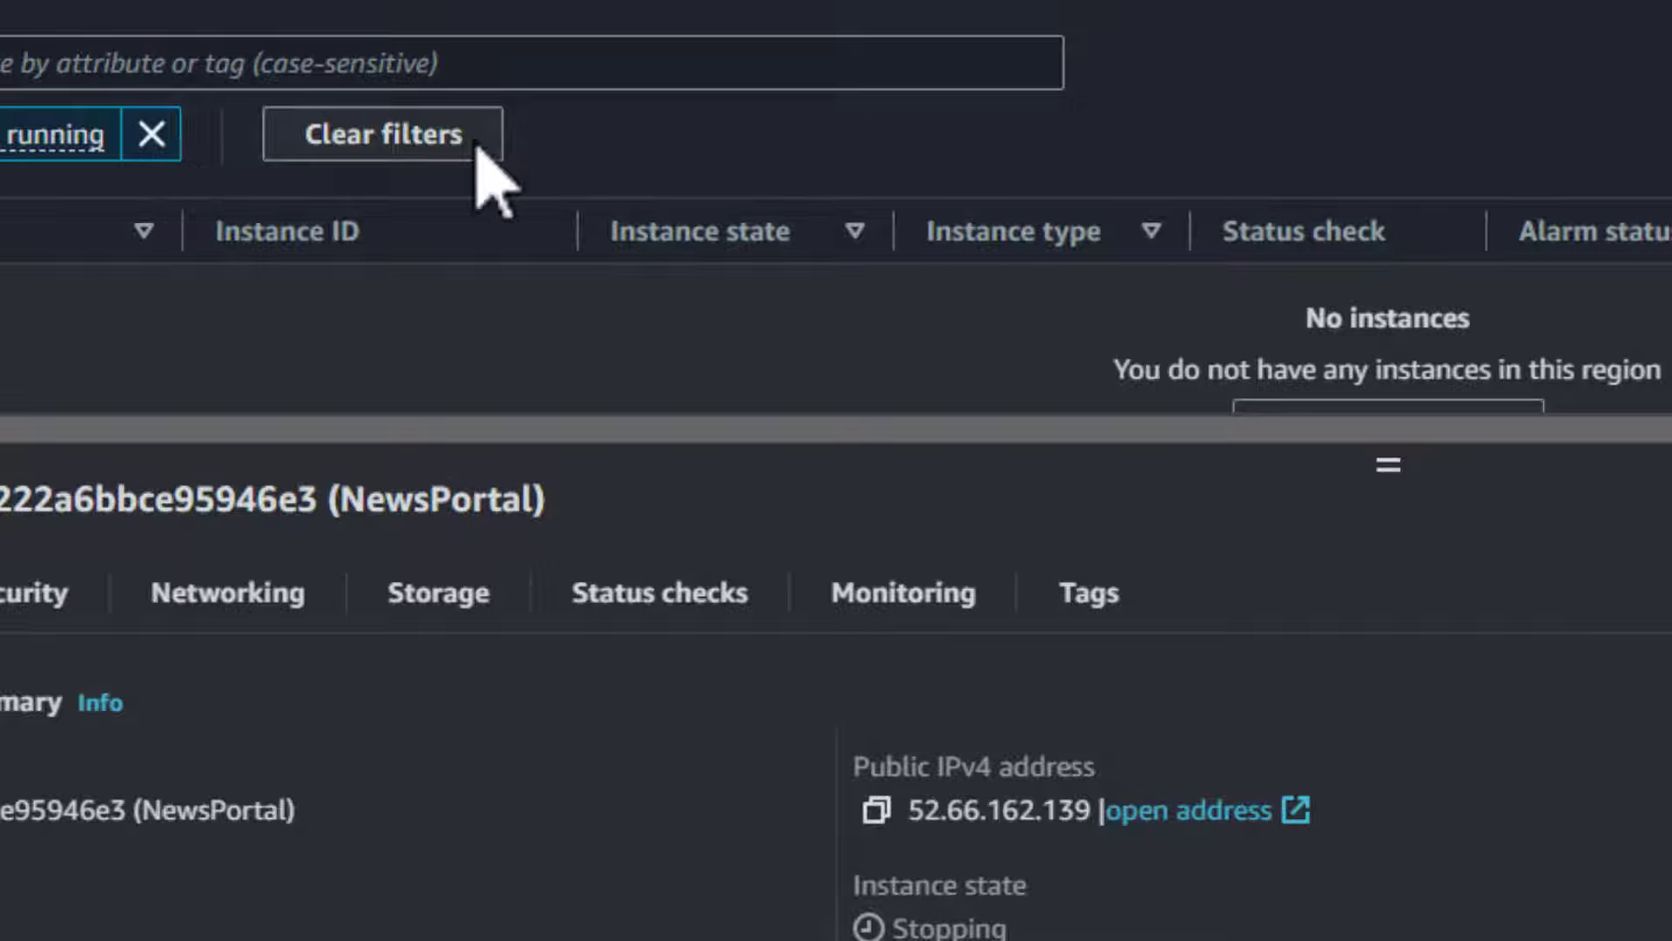
{"action": "left_click", "coordinate": [383, 135]}
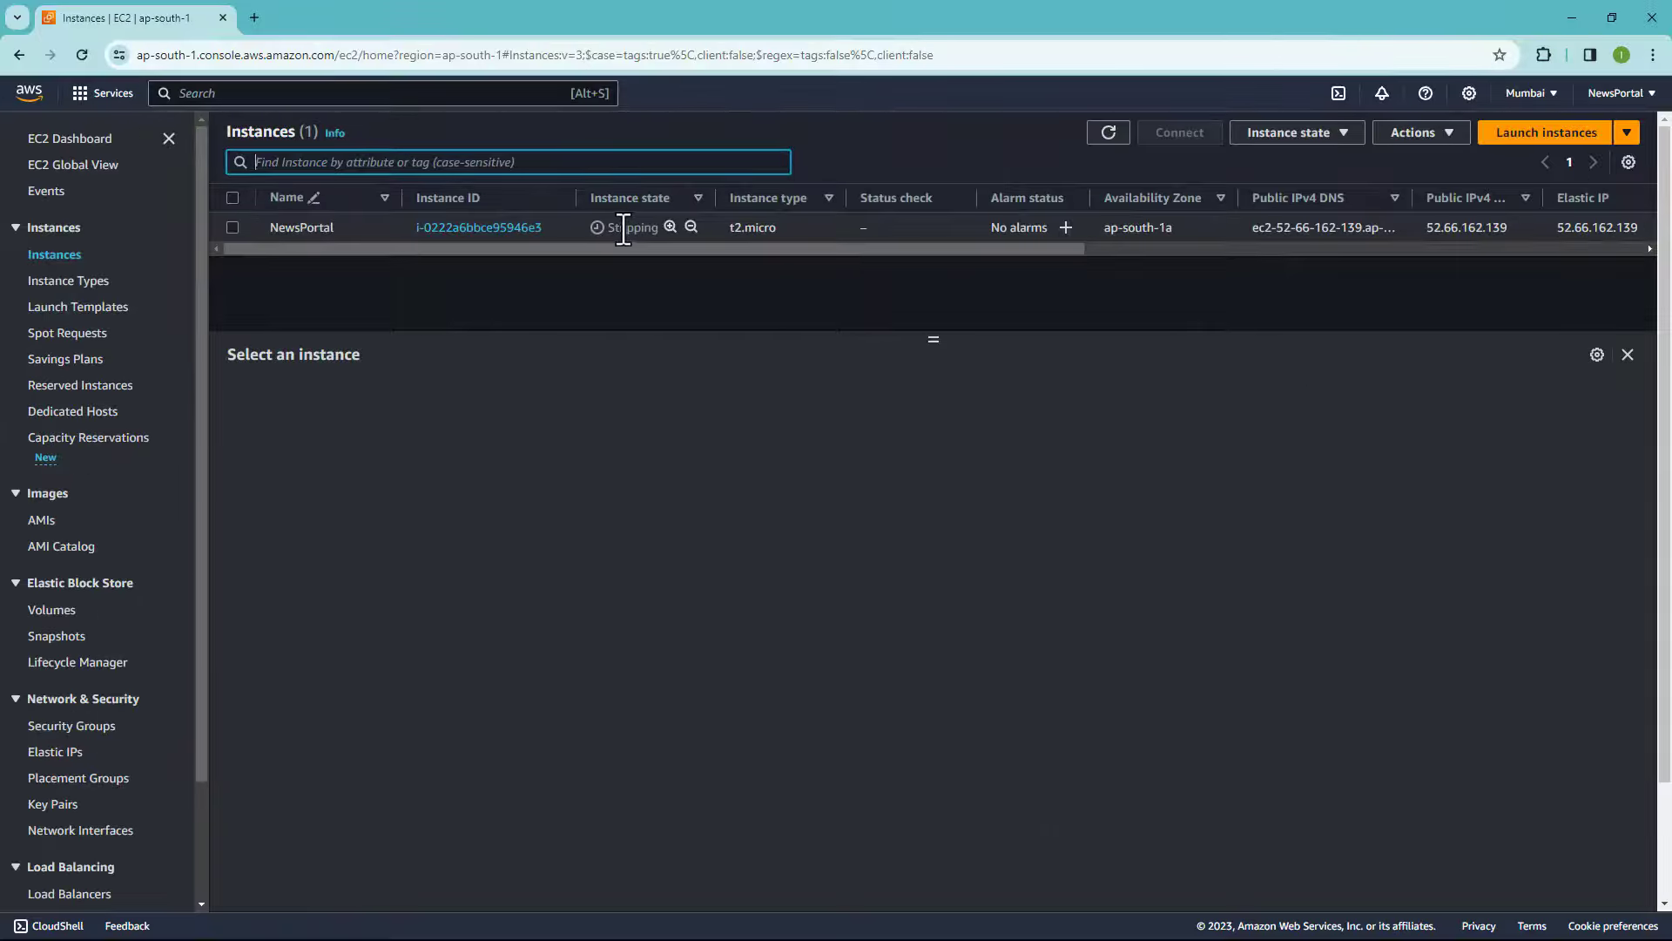
{"action": "left_click", "coordinate": [617, 228]}
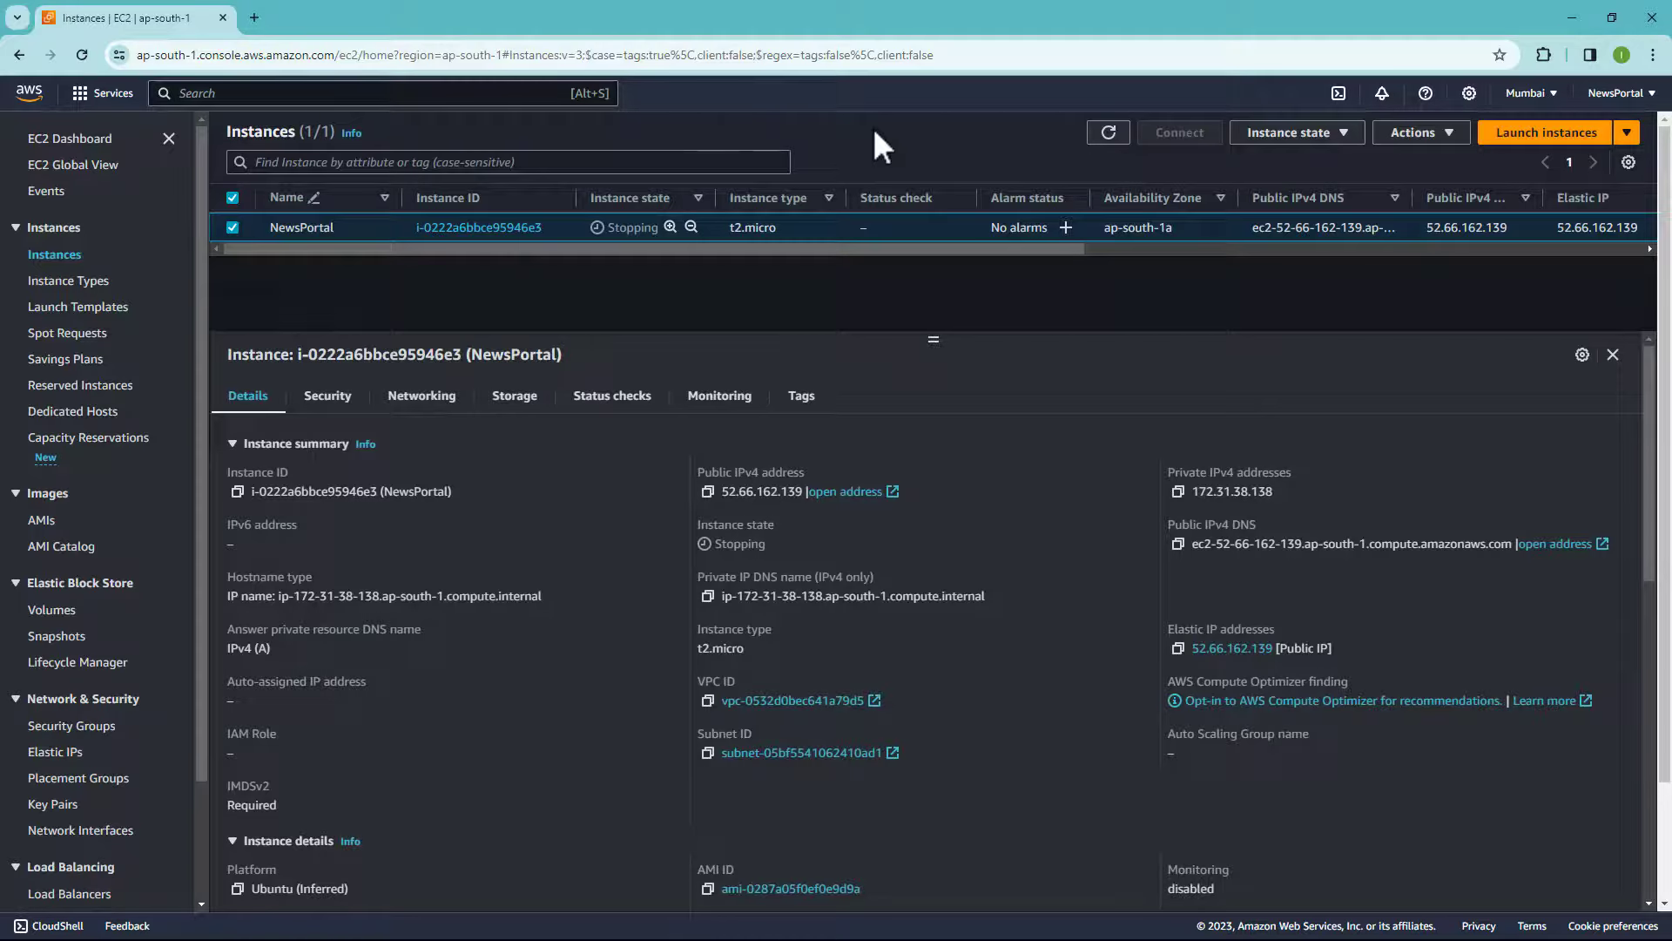
{"action": "left_click", "coordinate": [1108, 132]}
Switch to the WordPress browser window, reload the dashboard, and examine the Cloudflare and host connection status
{"action": "left_click", "coordinate": [1572, 16]}
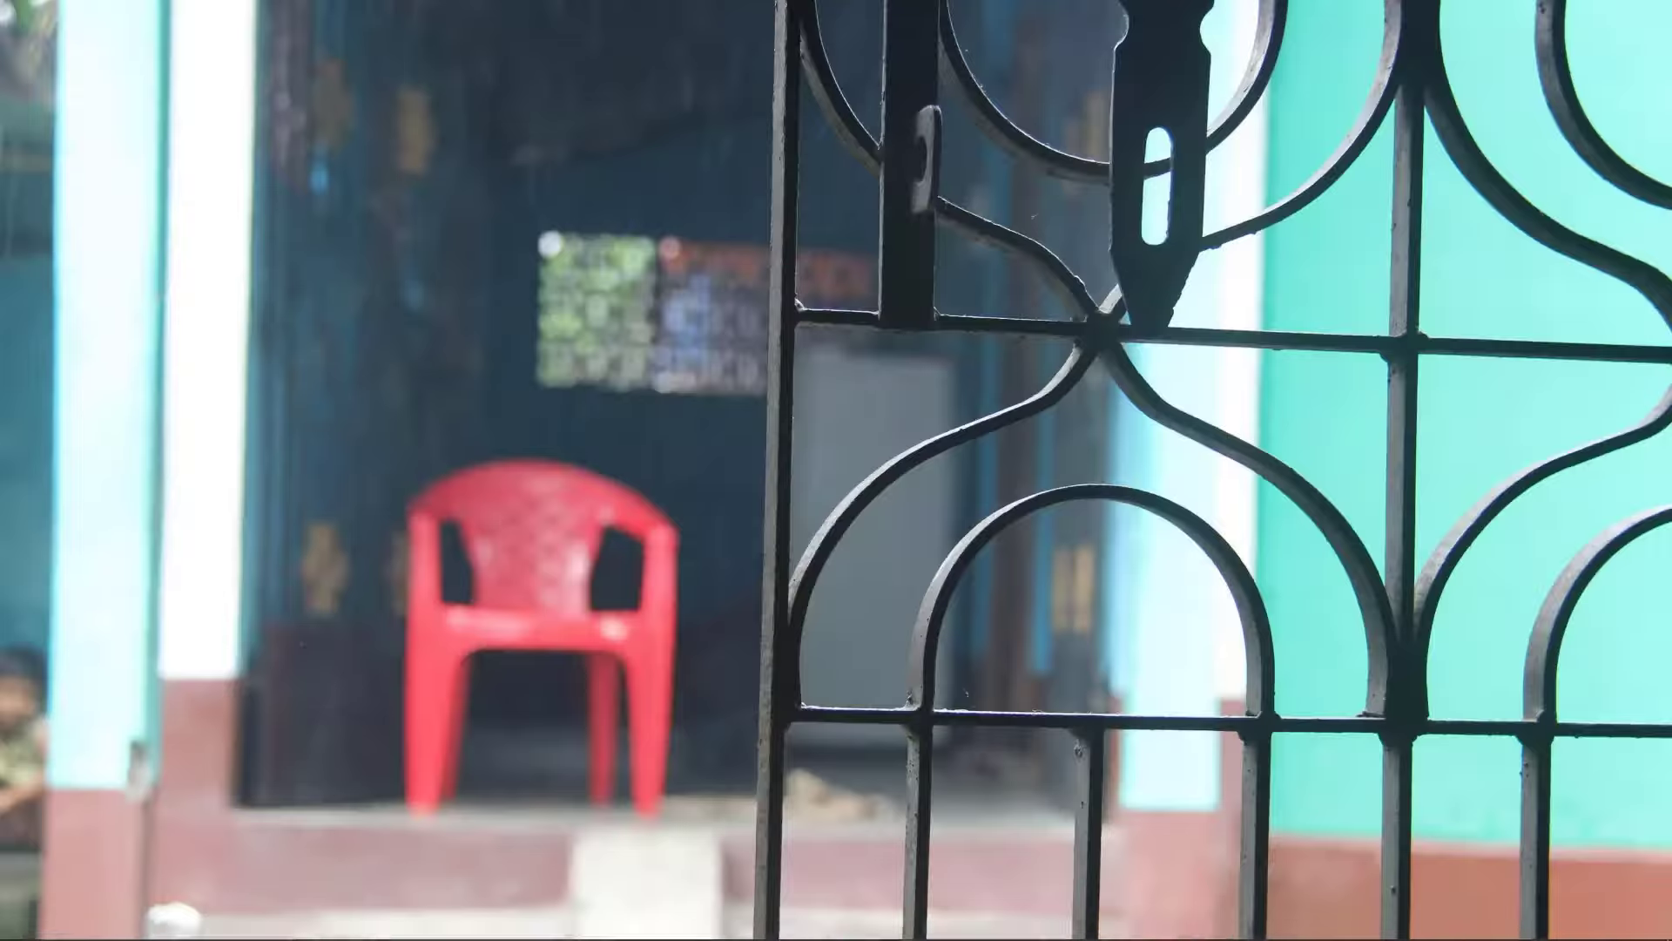
{"action": "left_click", "coordinate": [572, 923]}
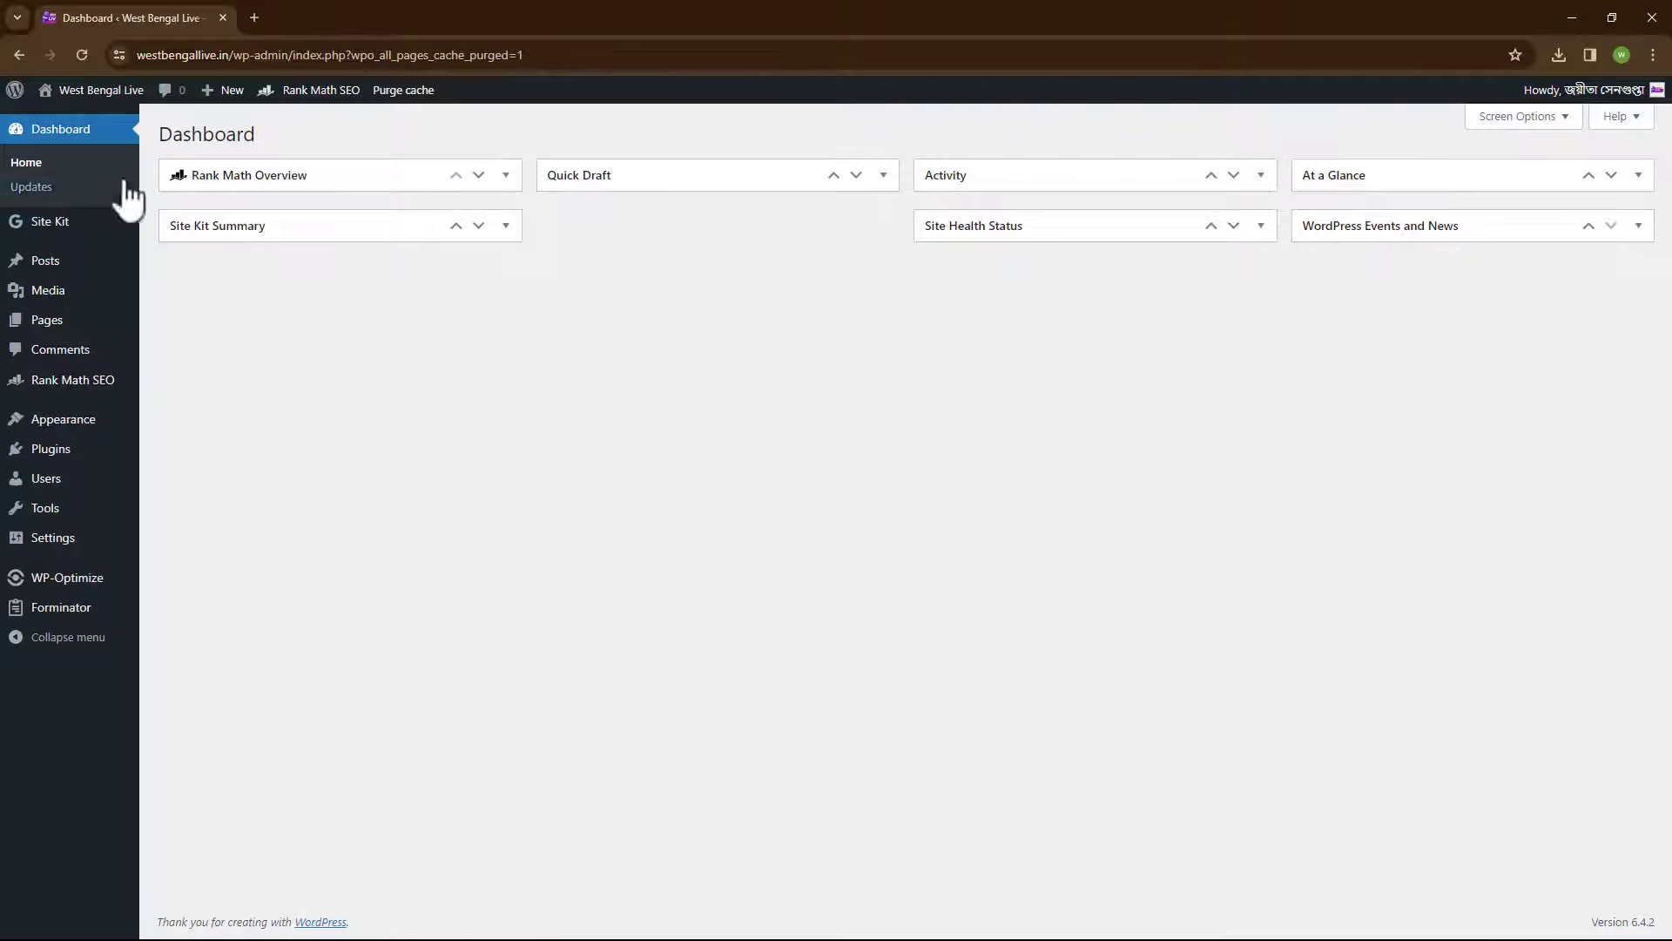
{"action": "left_click", "coordinate": [82, 55]}
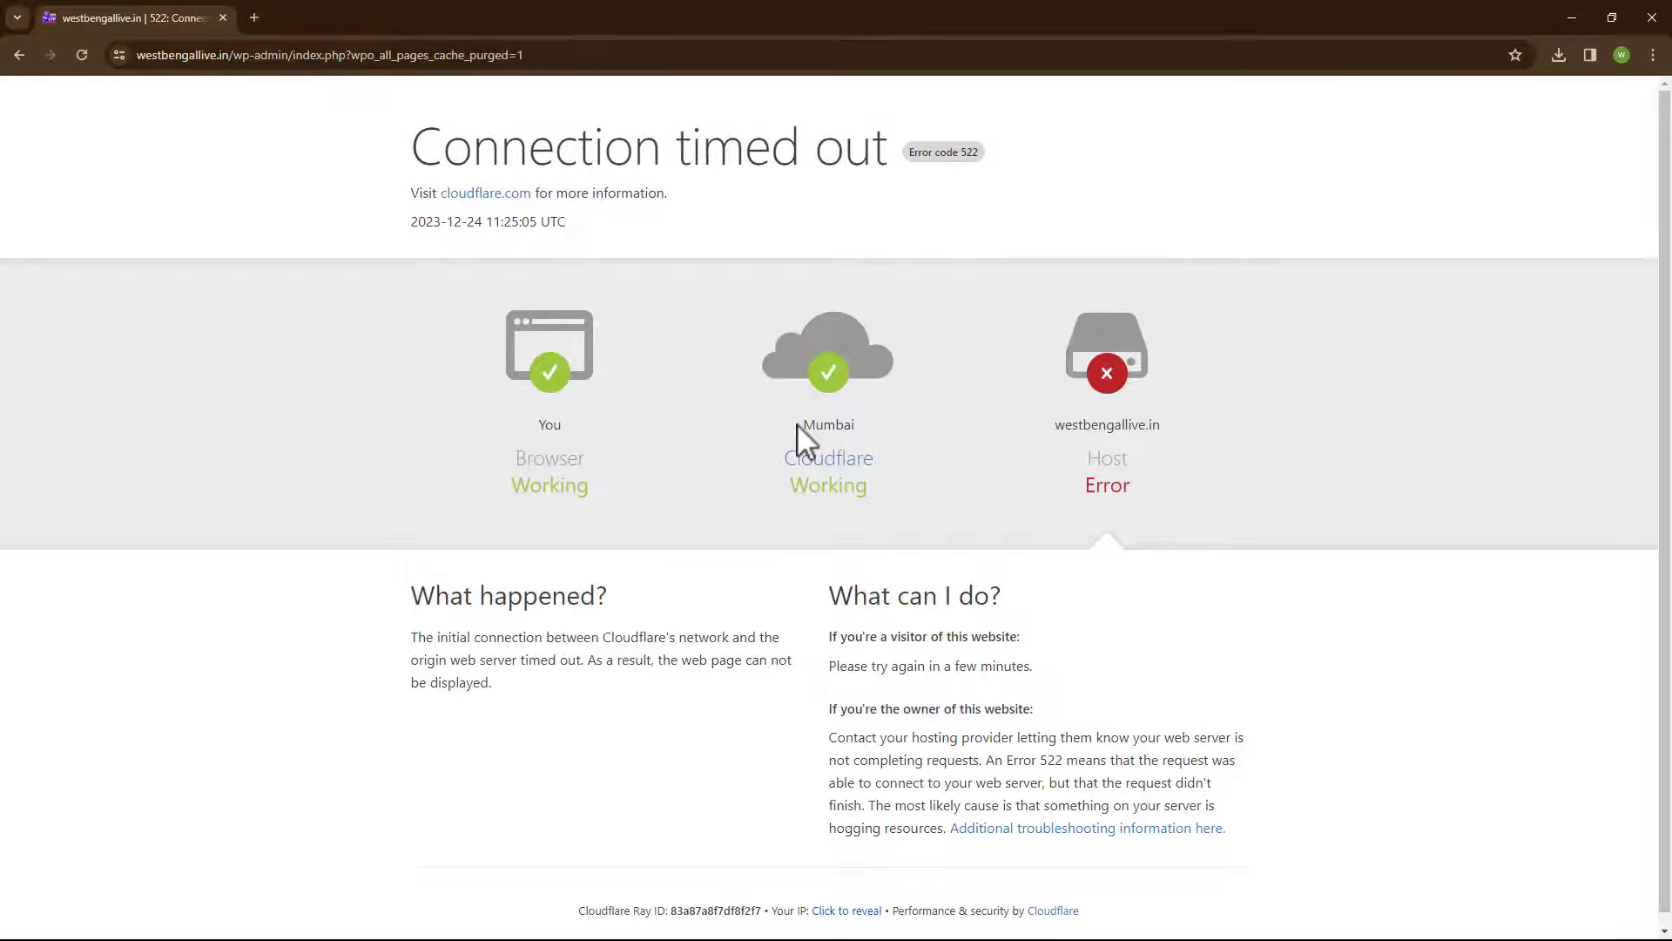
{"action": "left_click_drag", "start_coordinate": [798, 423], "coordinate": [865, 501]}
{"action": "left_click", "coordinate": [889, 508]}
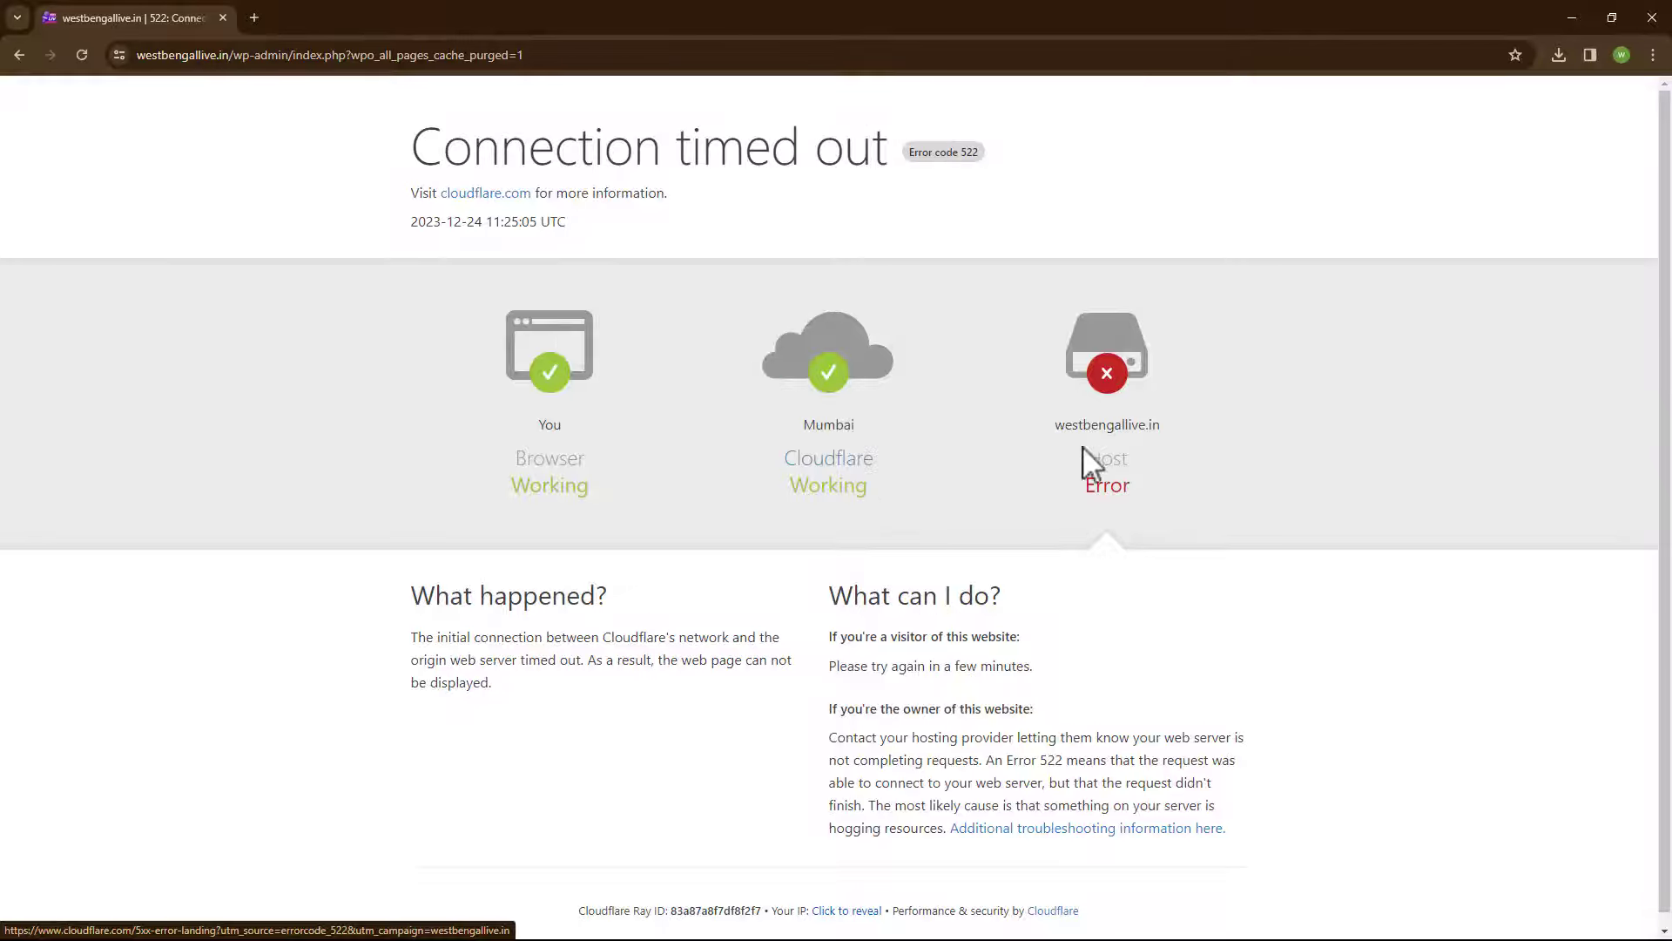
{"action": "left_click_drag", "start_coordinate": [1053, 424], "coordinate": [1156, 521]}
{"action": "left_click", "coordinate": [1114, 460]}
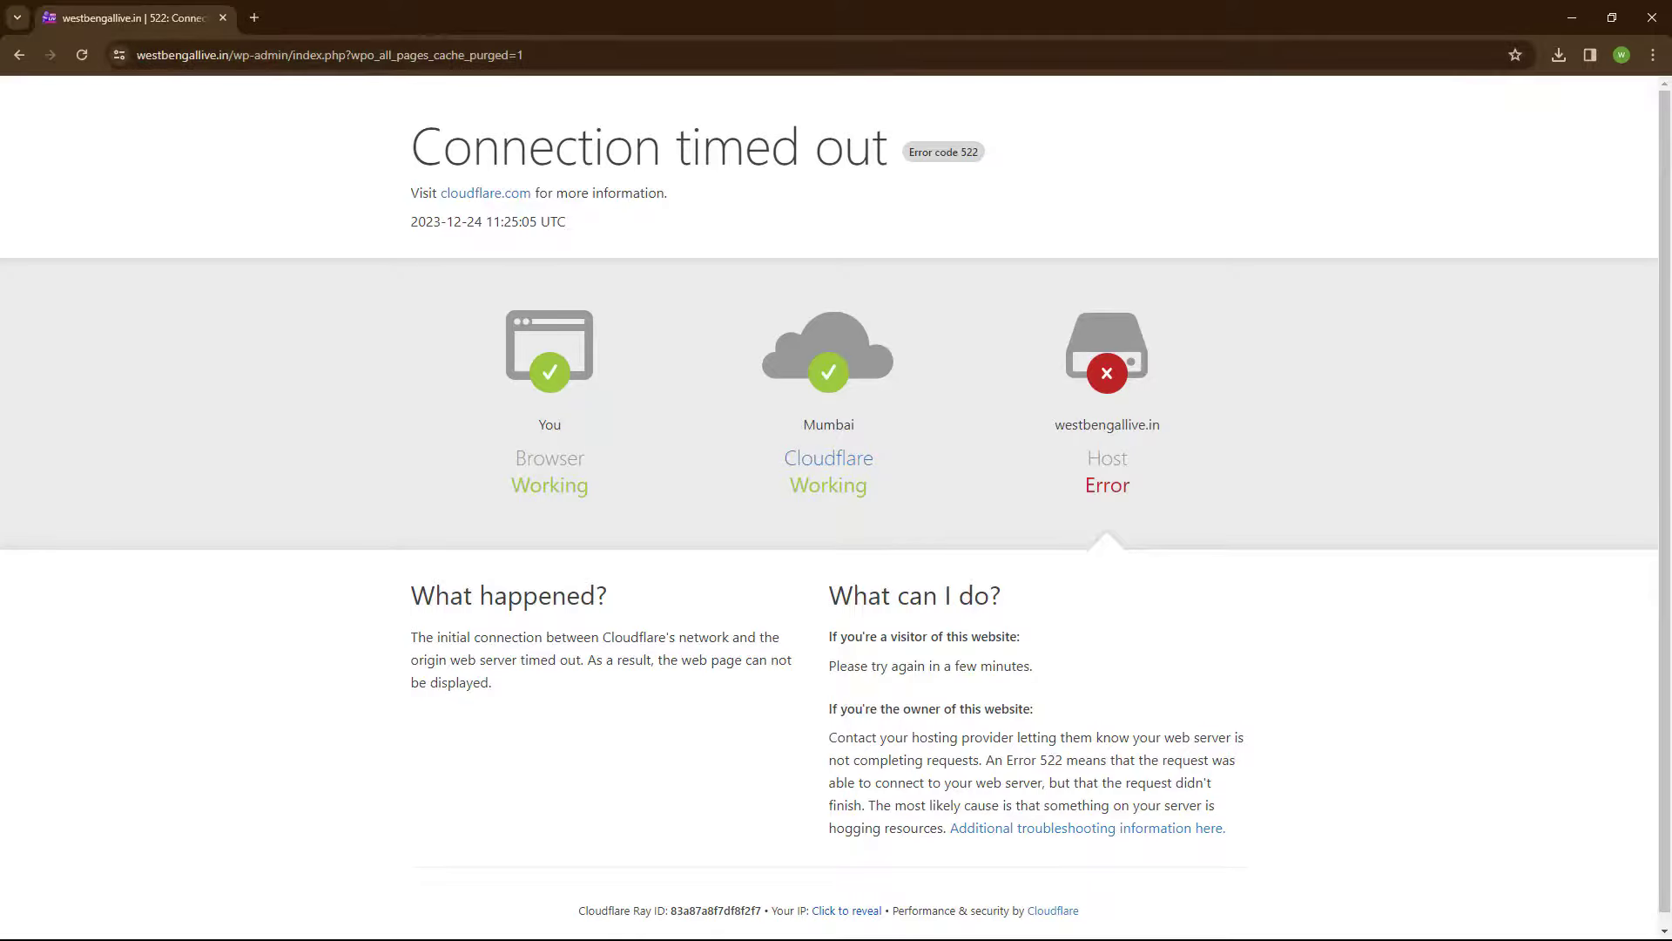
Switch back to the EC2 window, start the NewsPortal instance, and refresh the list to check its status
{"action": "left_click", "coordinate": [1572, 18]}
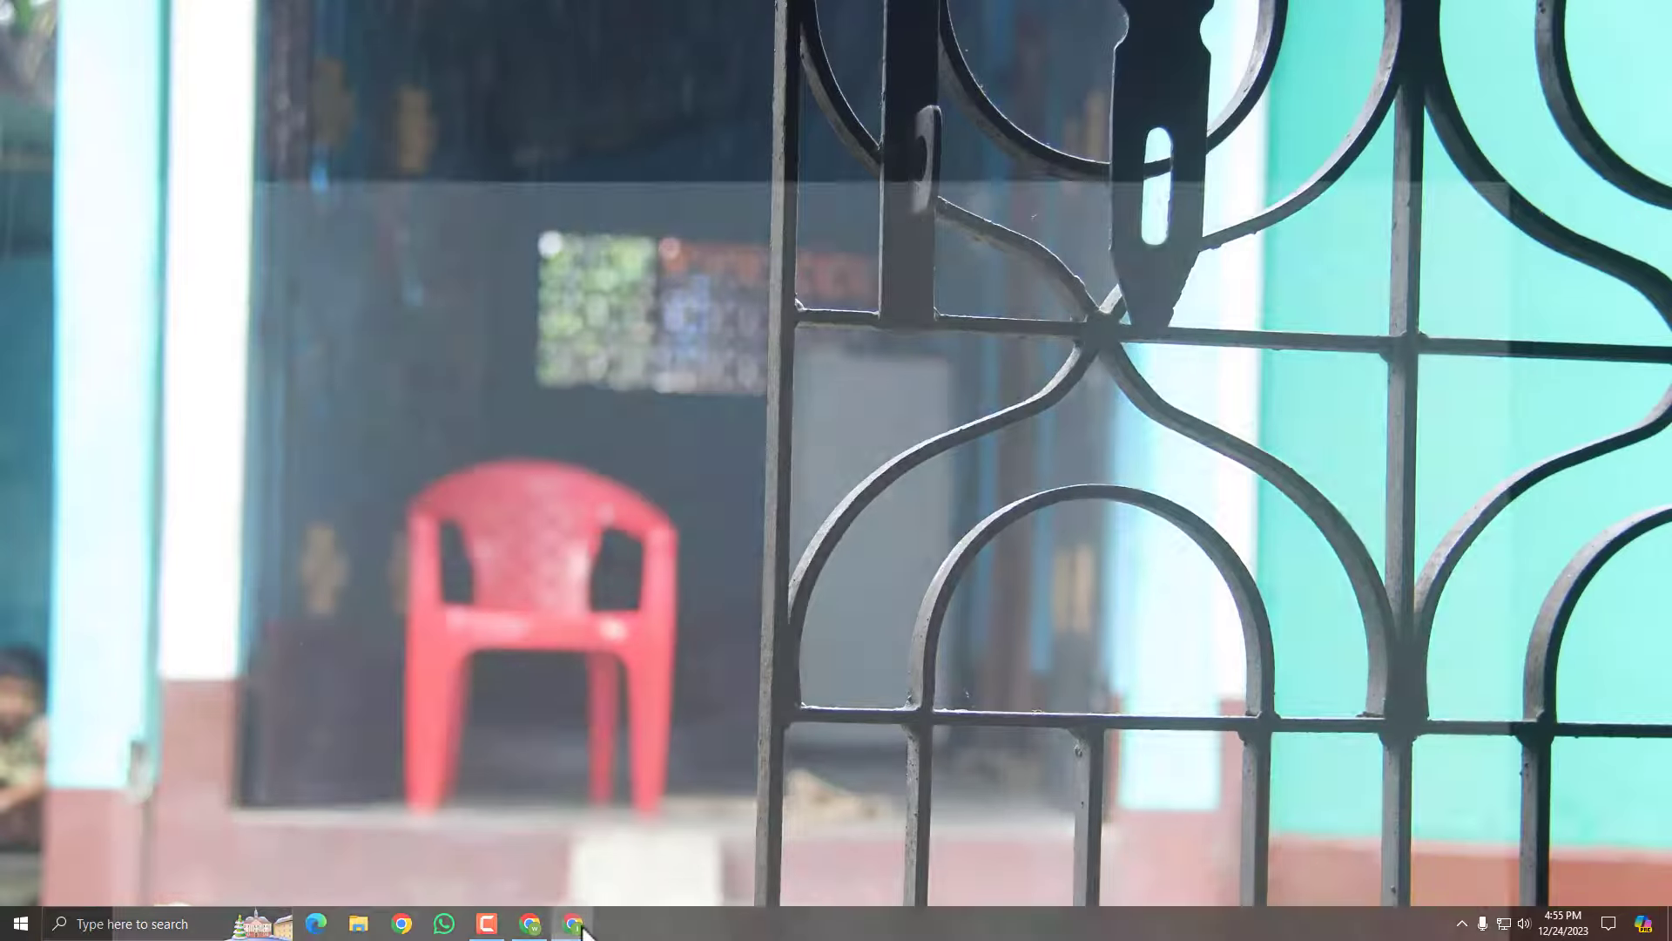
{"action": "left_click", "coordinate": [582, 928]}
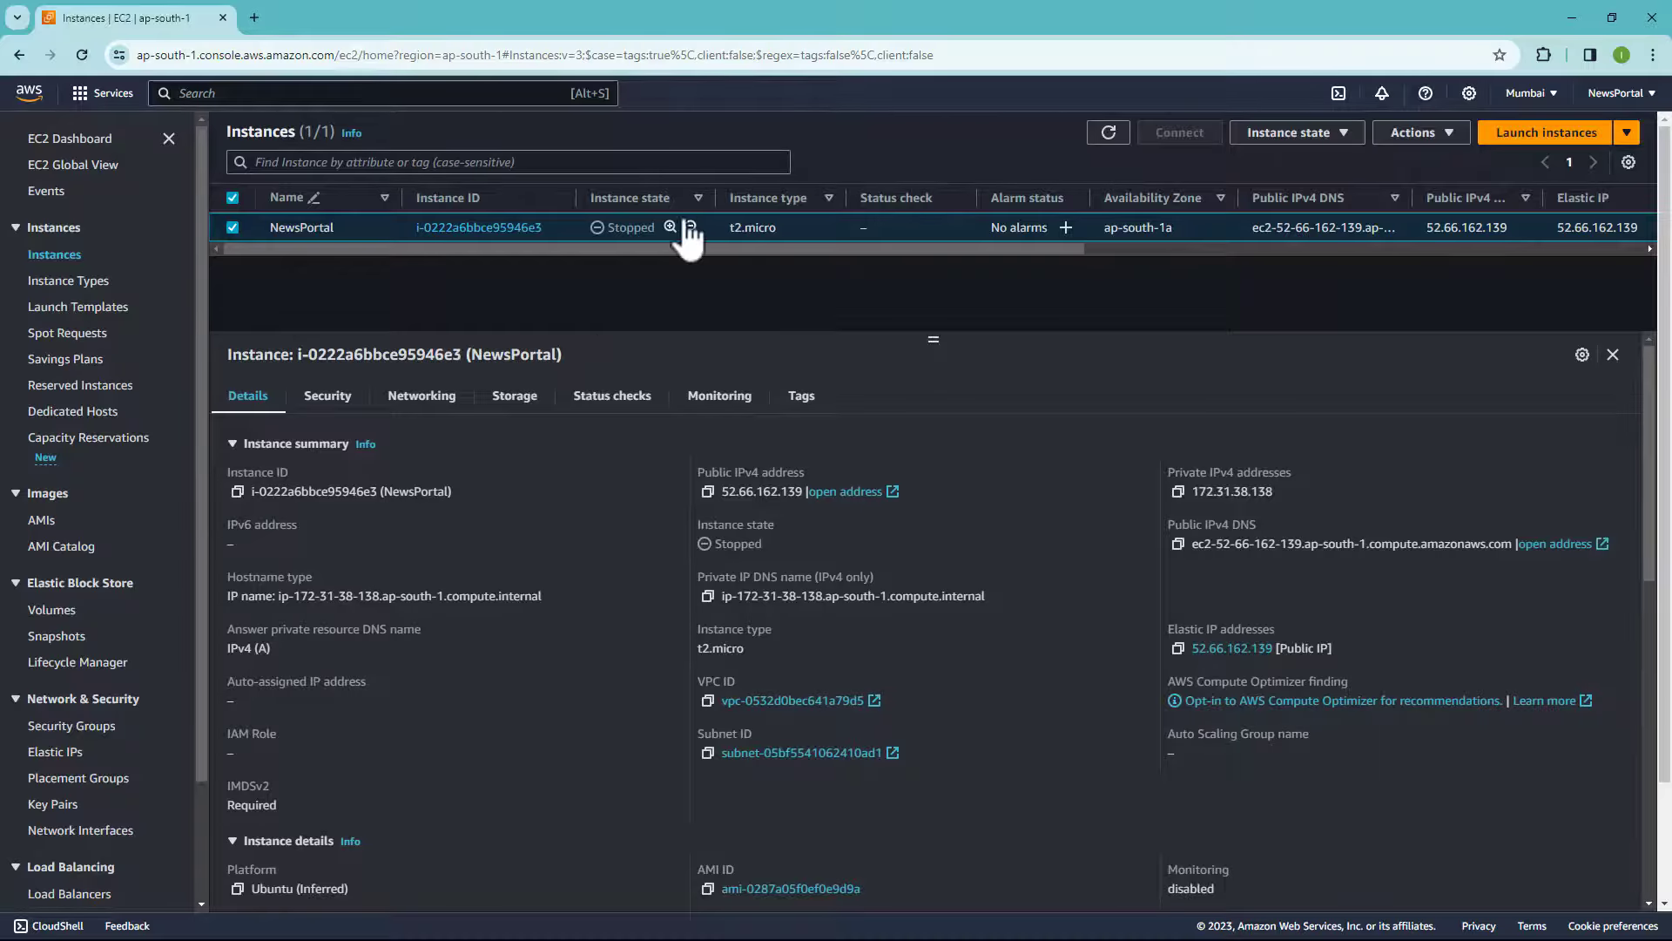
{"action": "left_click", "coordinate": [233, 198]}
{"action": "left_click", "coordinate": [374, 229]}
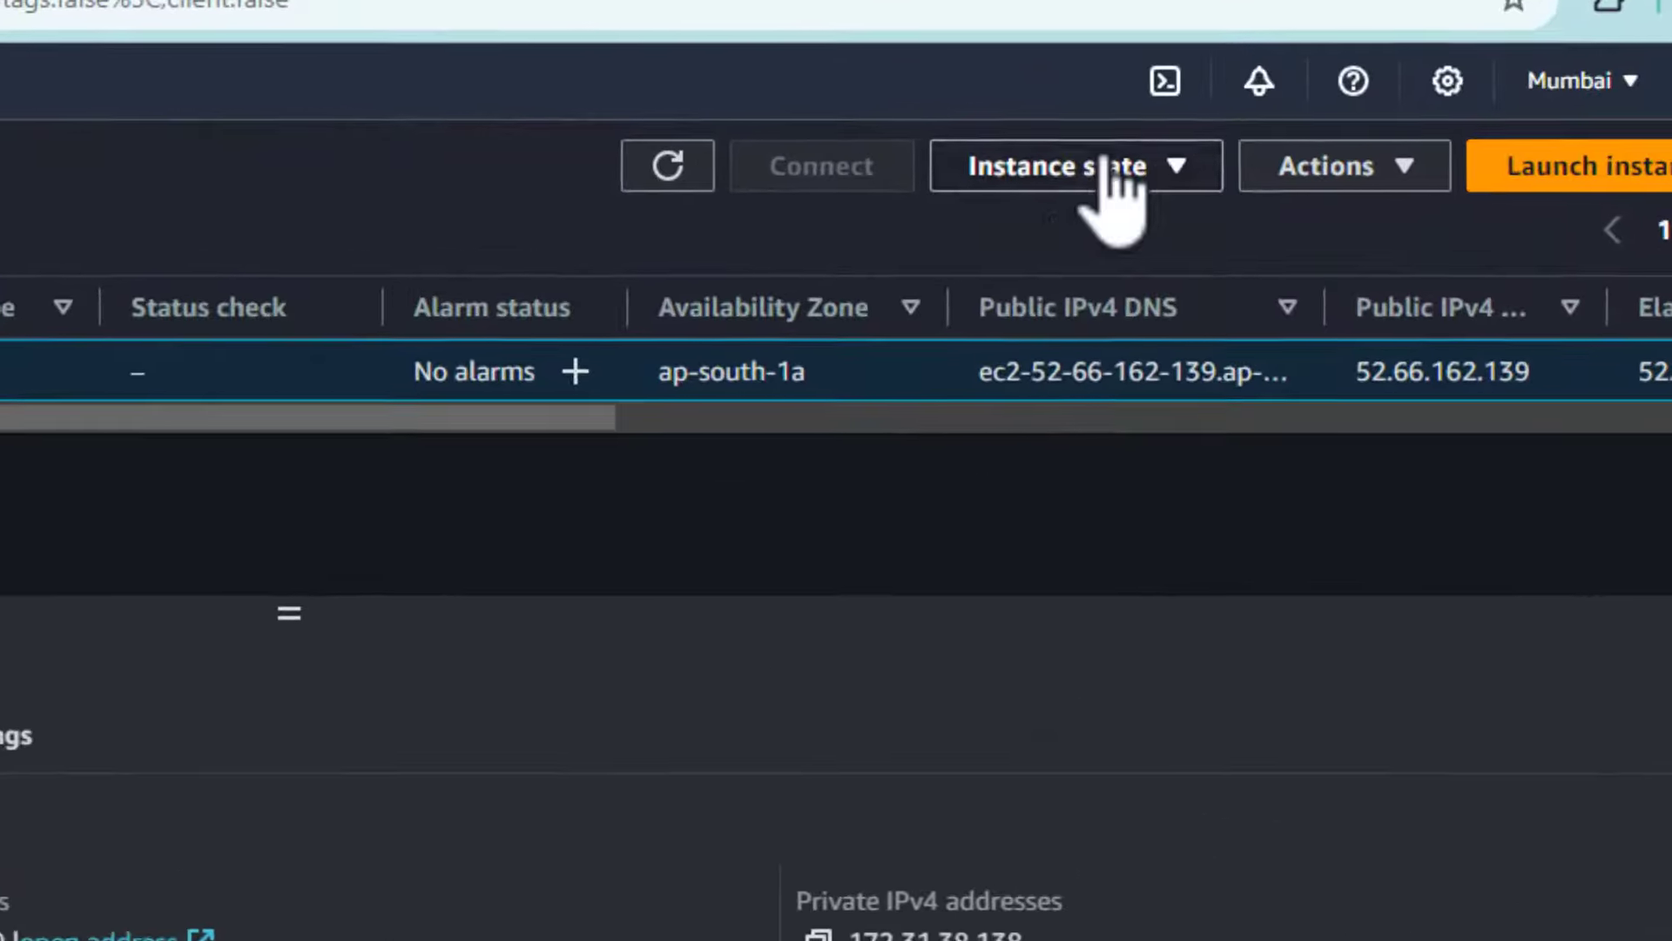
{"action": "left_click", "coordinate": [1302, 129]}
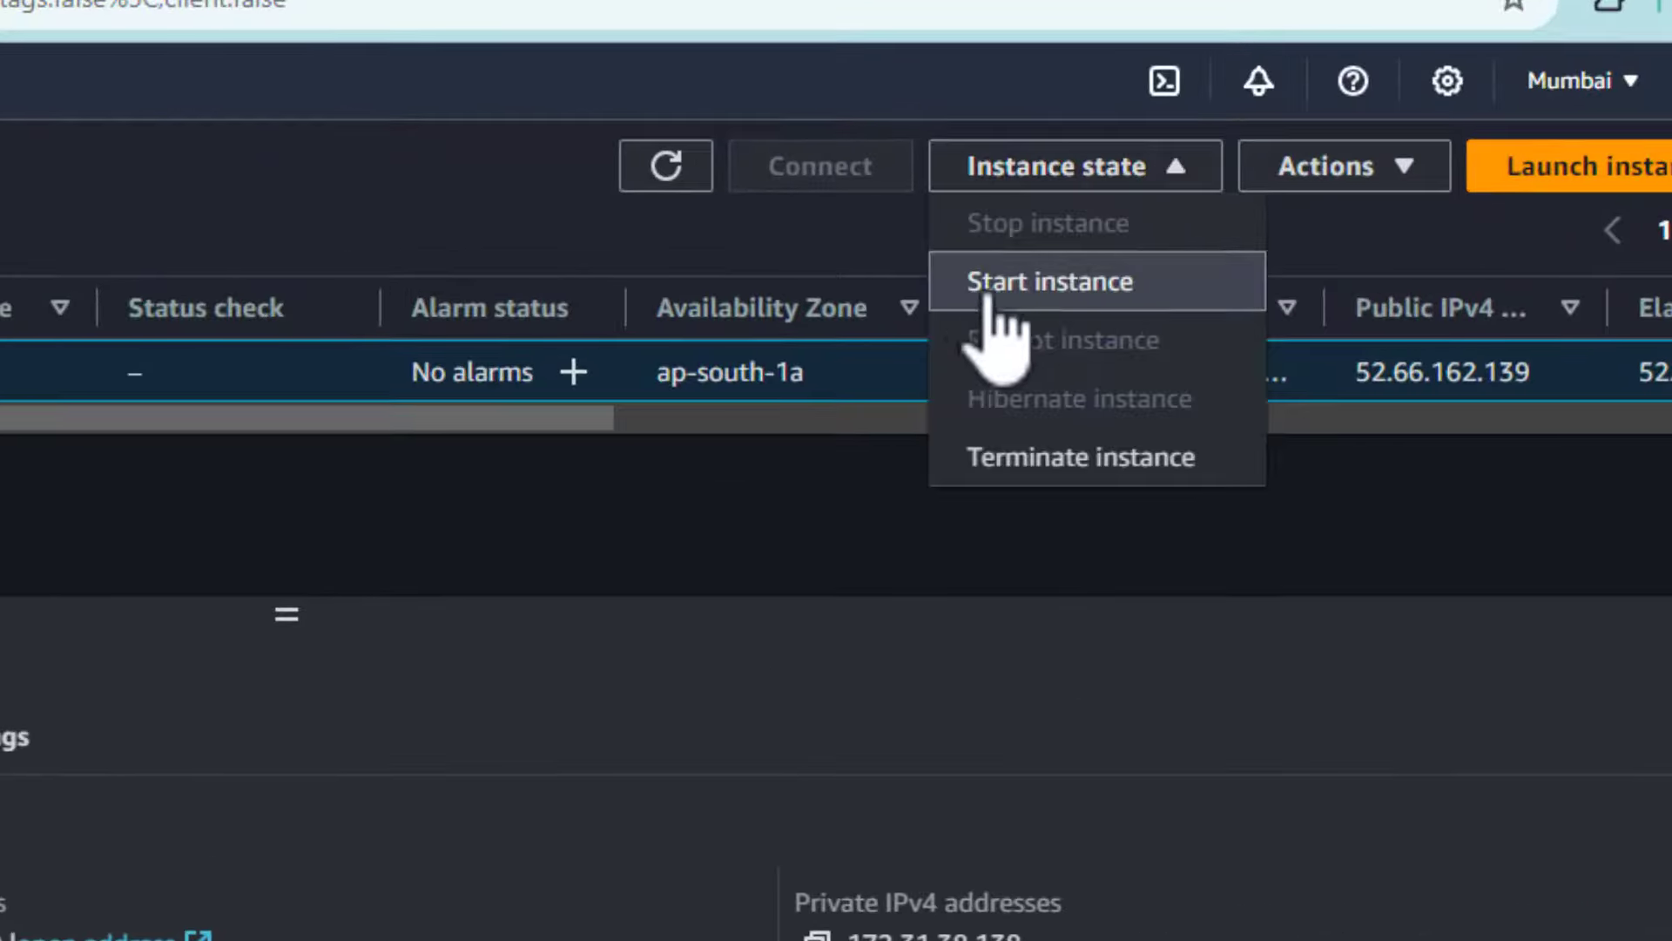
{"action": "left_click", "coordinate": [1068, 287]}
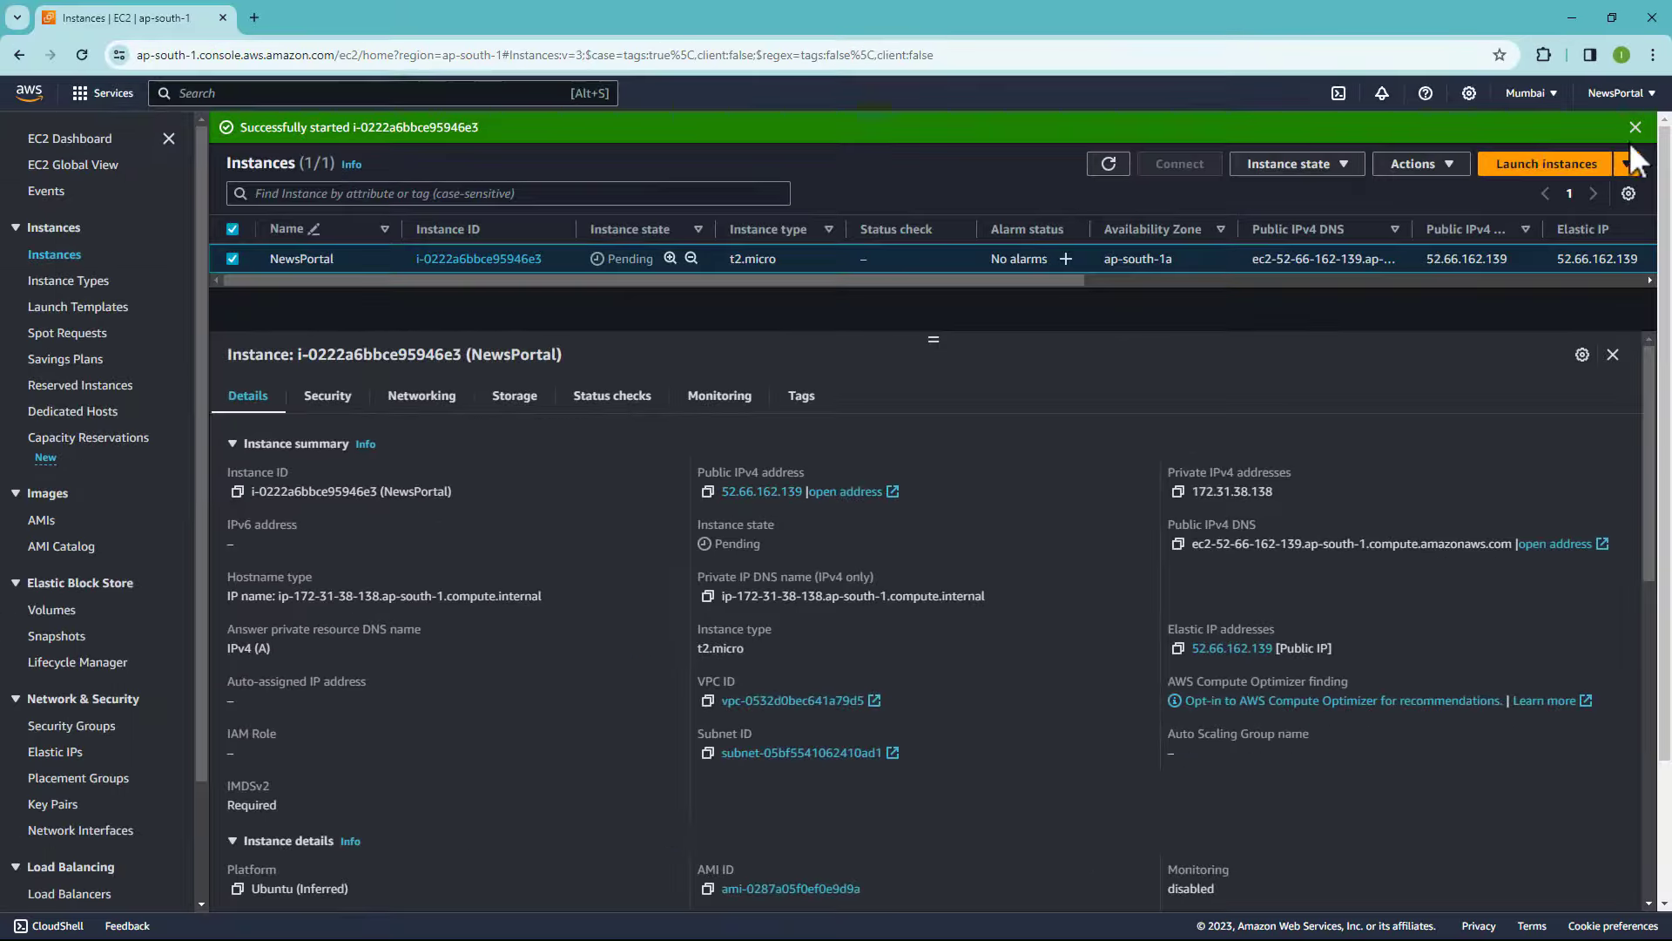
{"action": "left_click", "coordinate": [1636, 127]}
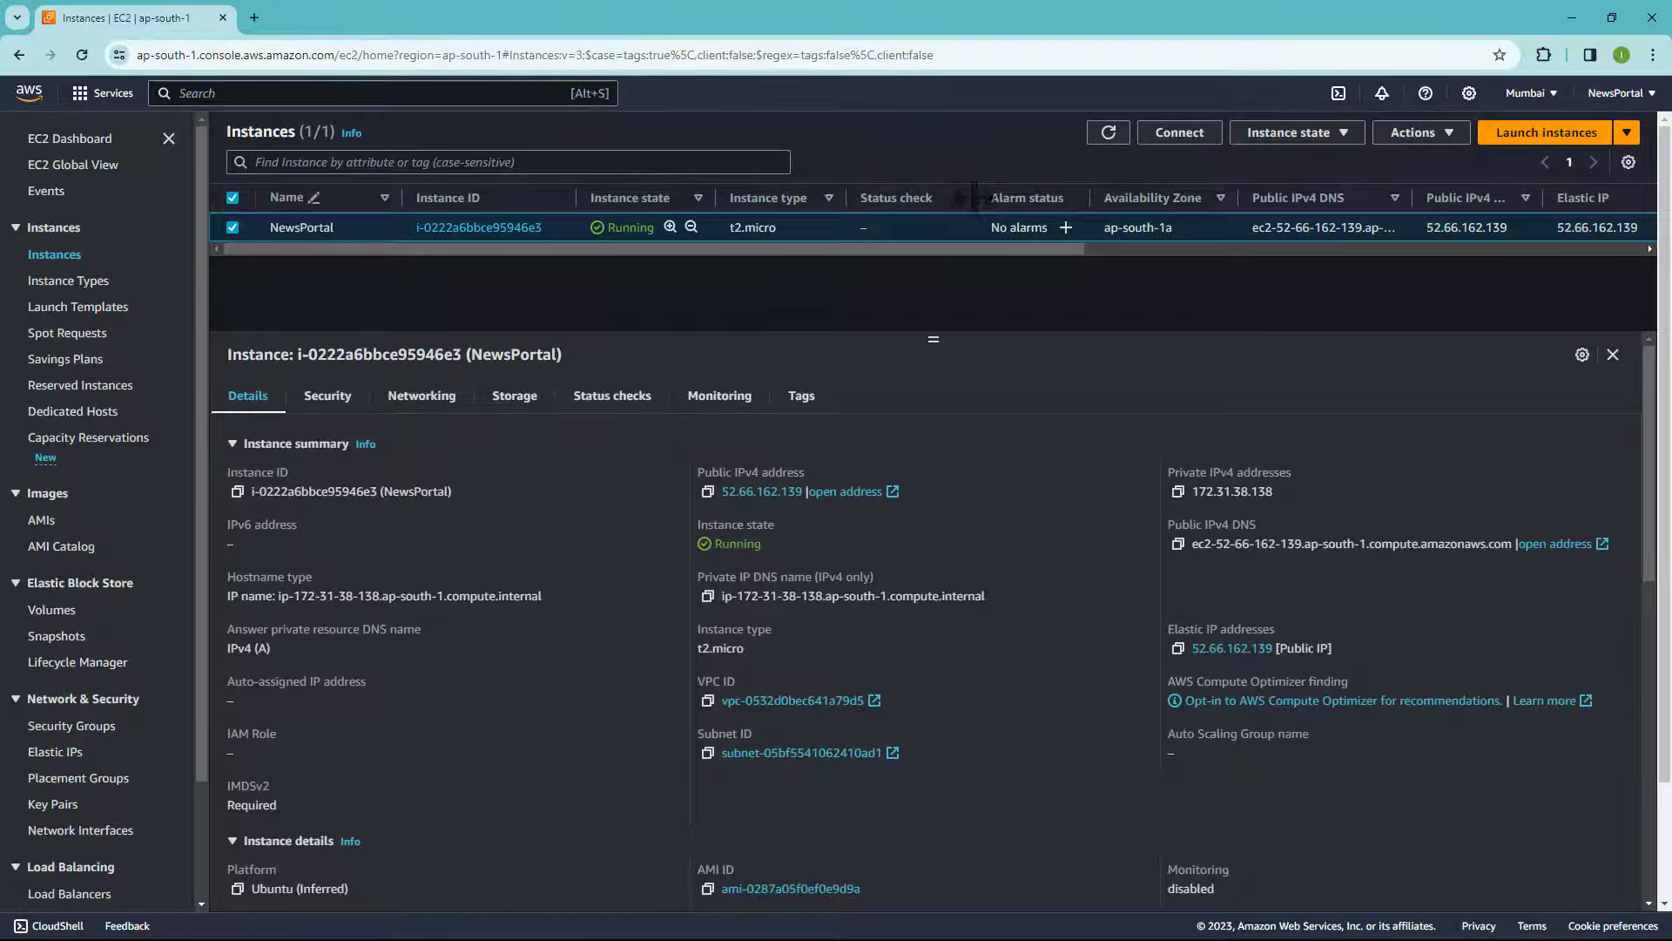
{"action": "left_click", "coordinate": [1106, 139]}
{"action": "left_click_drag", "start_coordinate": [865, 198], "coordinate": [933, 199]}
Switch to the WordPress browser window and load the westbengallive.in/wp-admin address
{"action": "left_click", "coordinate": [1573, 10]}
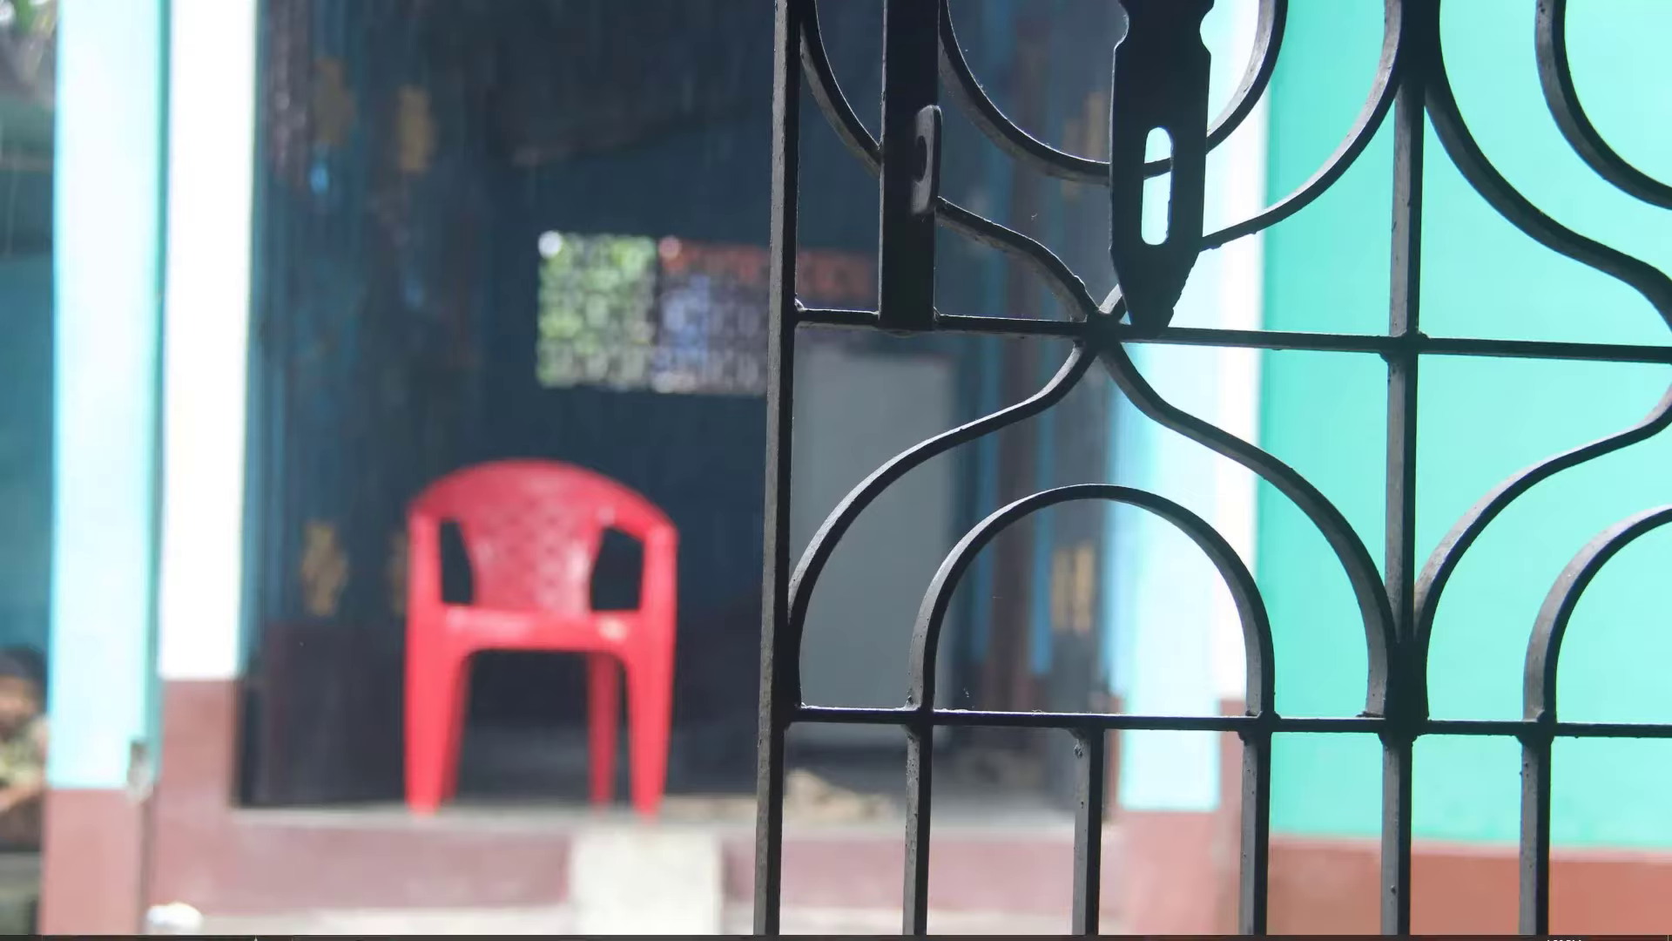
{"action": "left_click", "coordinate": [529, 923]}
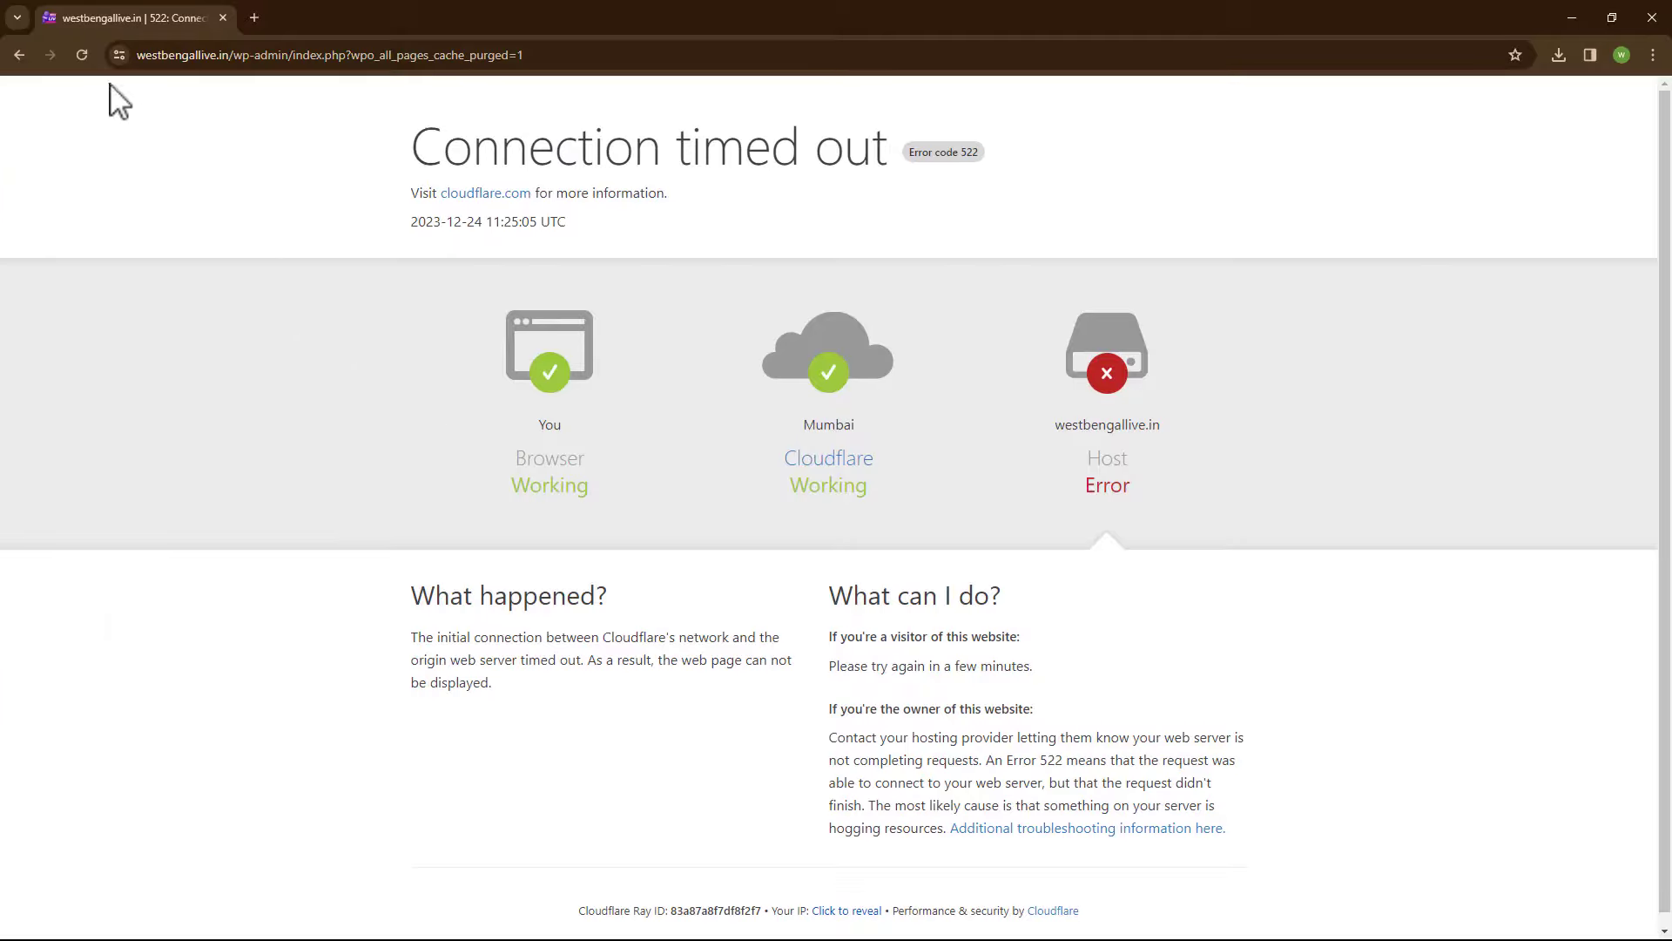
{"action": "left_click_drag", "start_coordinate": [324, 58], "coordinate": [886, 55]}
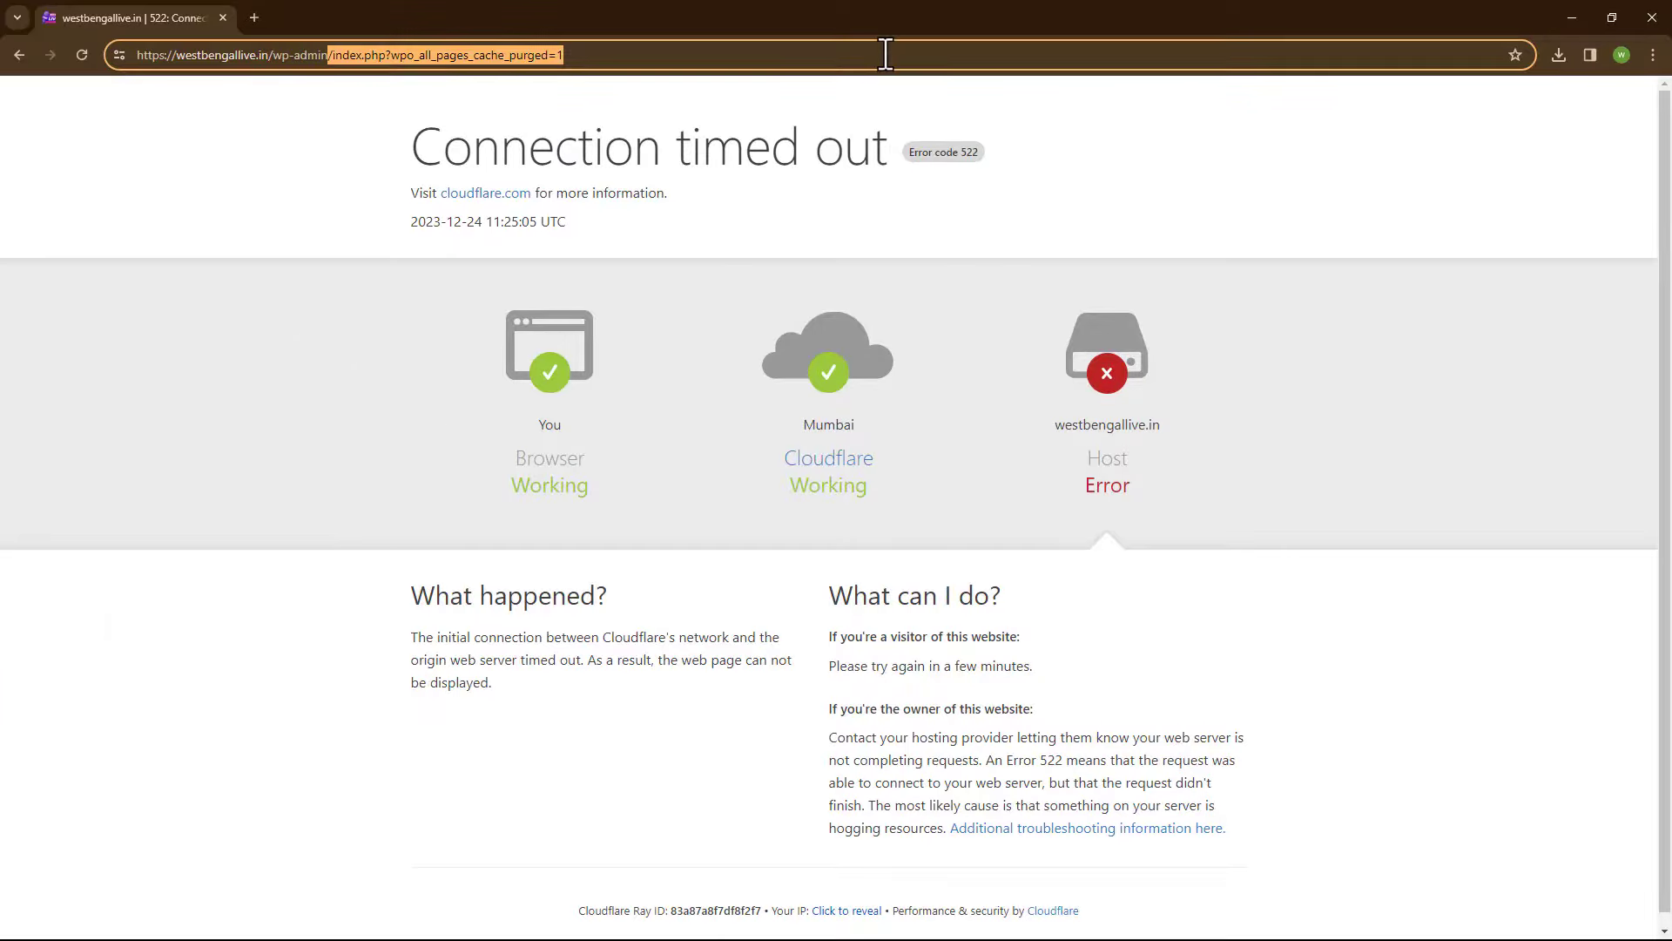
{"action": "key", "text": "BackSpace"}
{"action": "key", "text": "Return"}
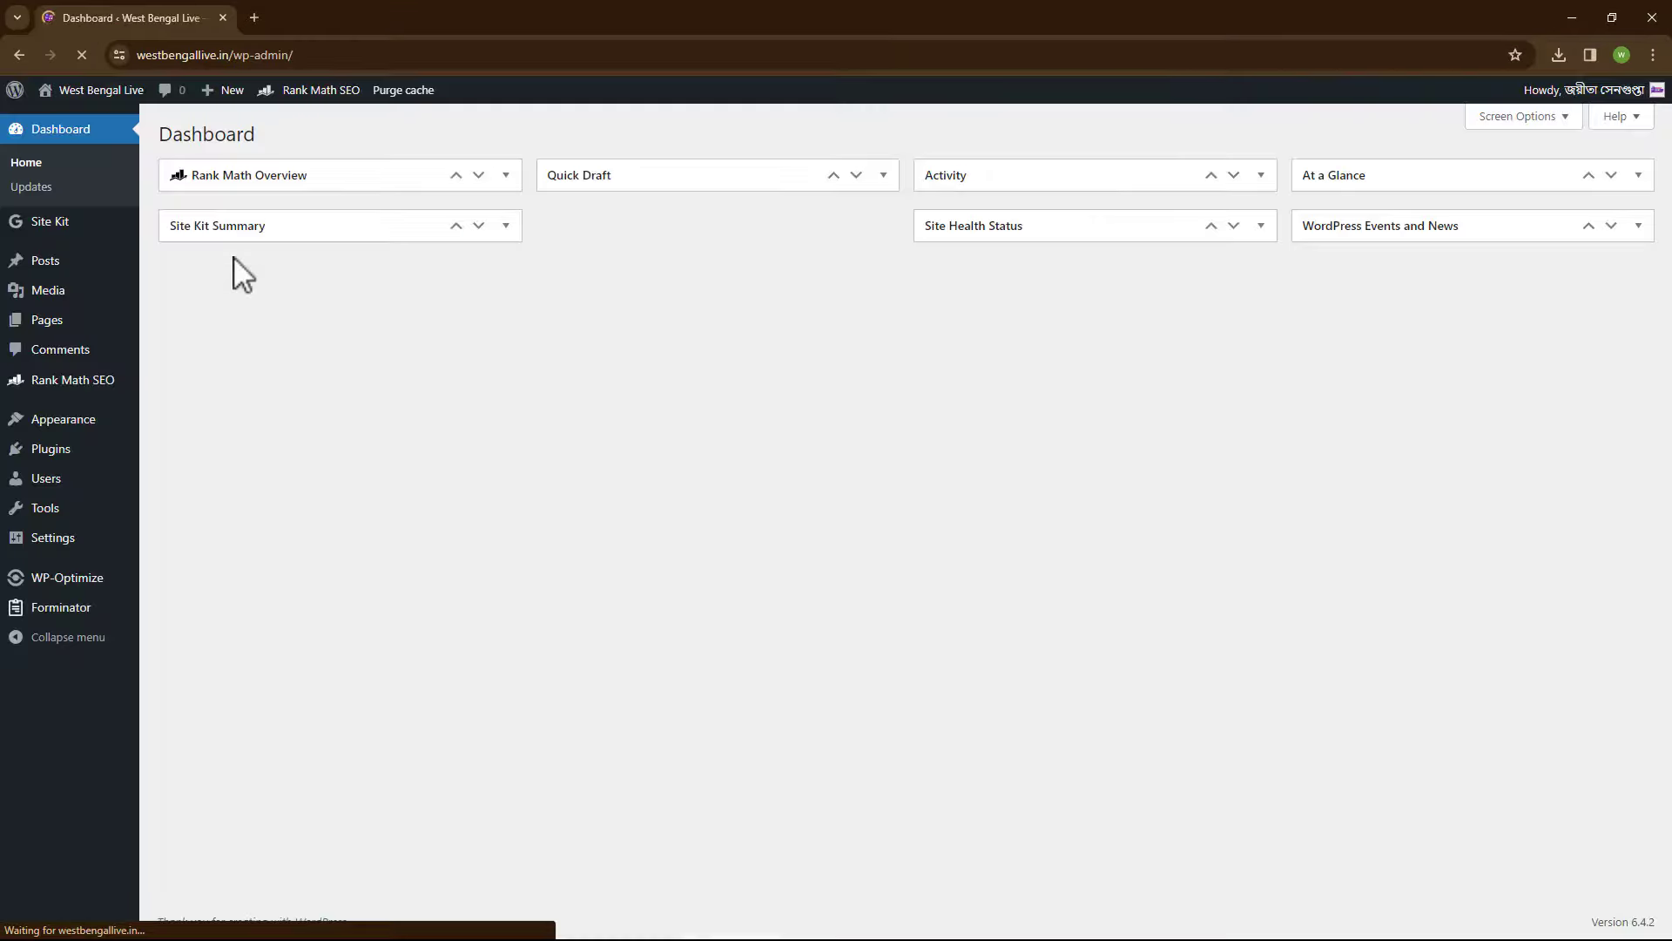
Open the live site in another Chrome profile, close the empty tab there, and look through the homepage
{"action": "mouse_move", "coordinate": [100, 92]}
{"action": "right_click", "coordinate": [80, 121]}
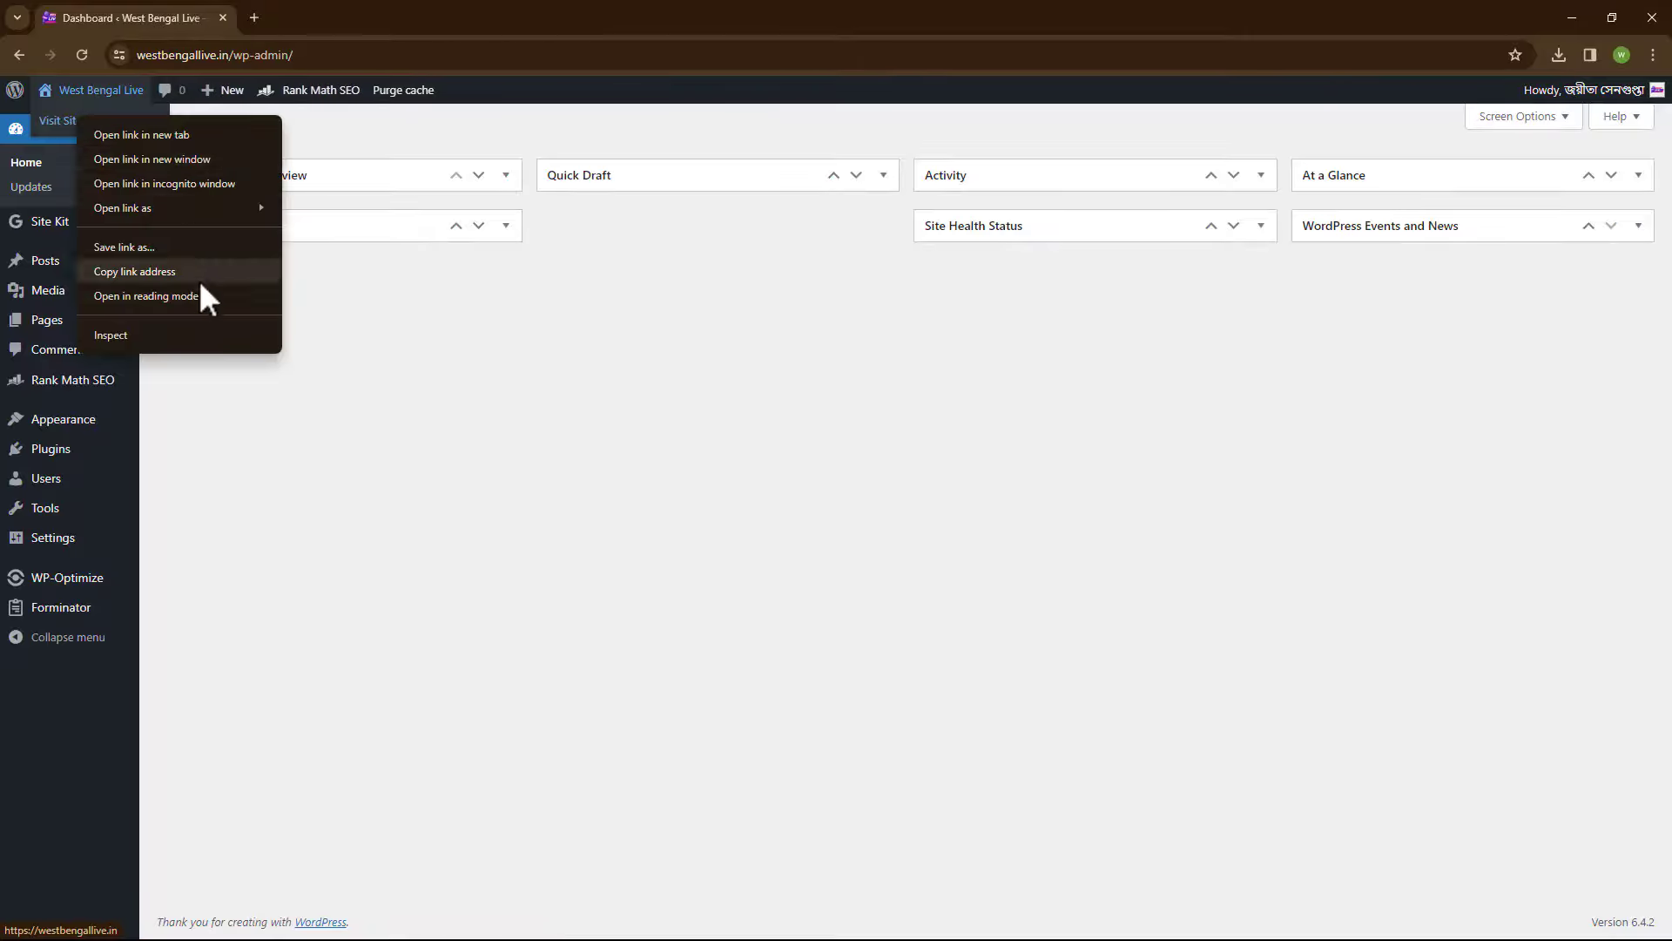
{"action": "mouse_move", "coordinate": [226, 209]}
{"action": "left_click", "coordinate": [331, 215]}
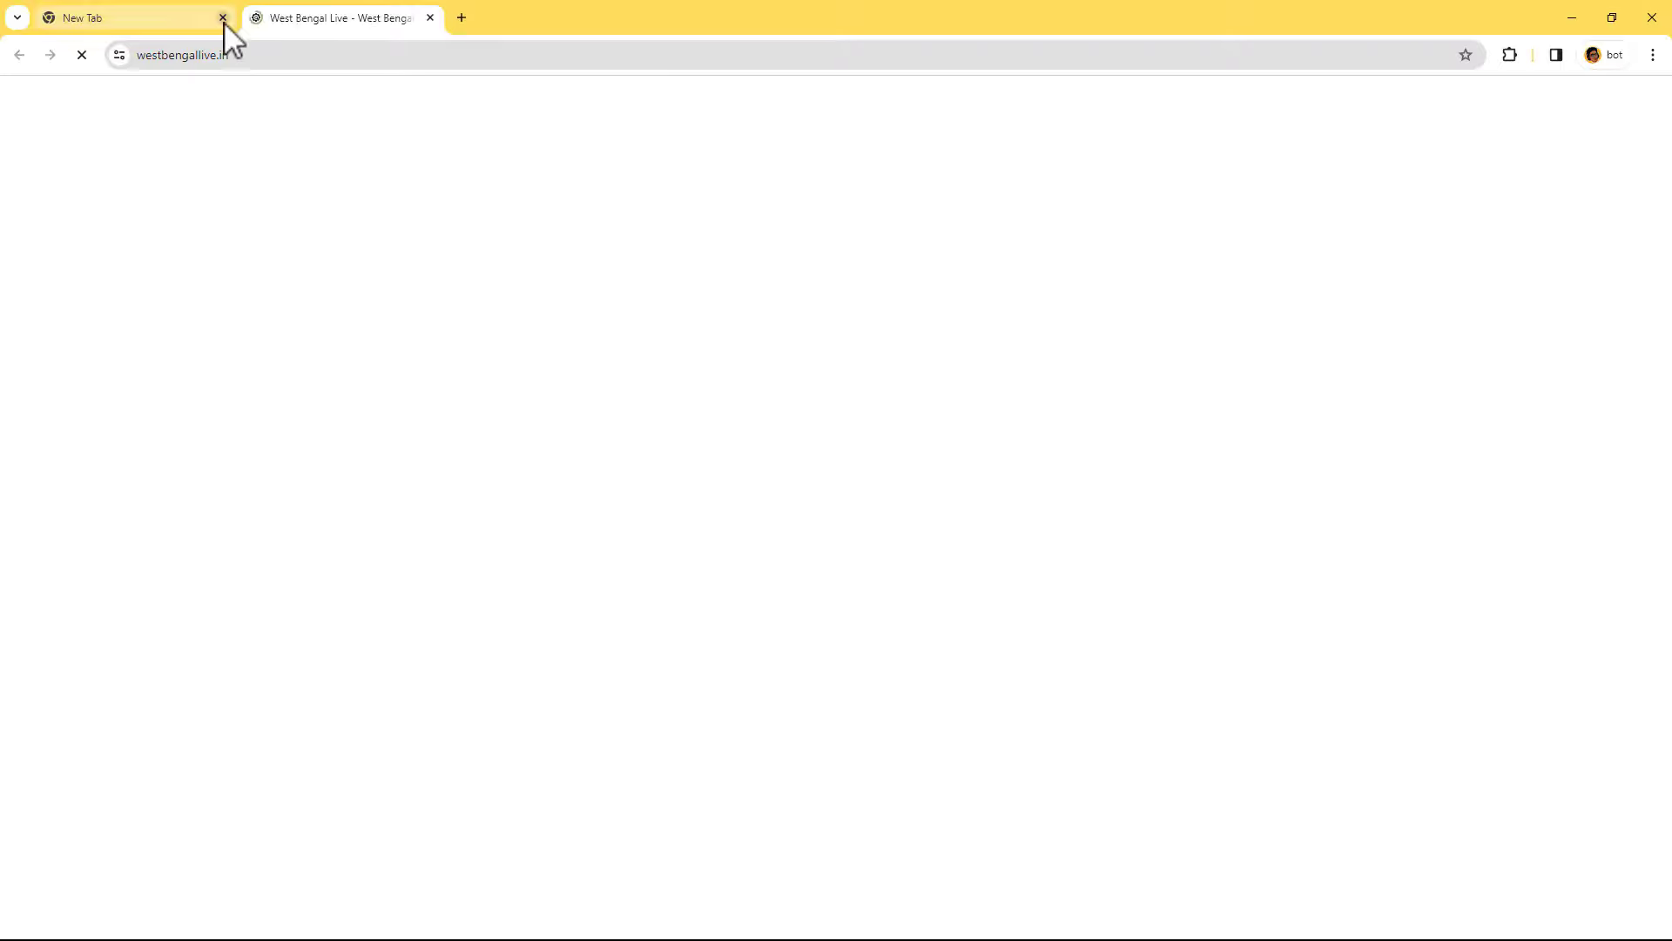
{"action": "left_click", "coordinate": [223, 21]}
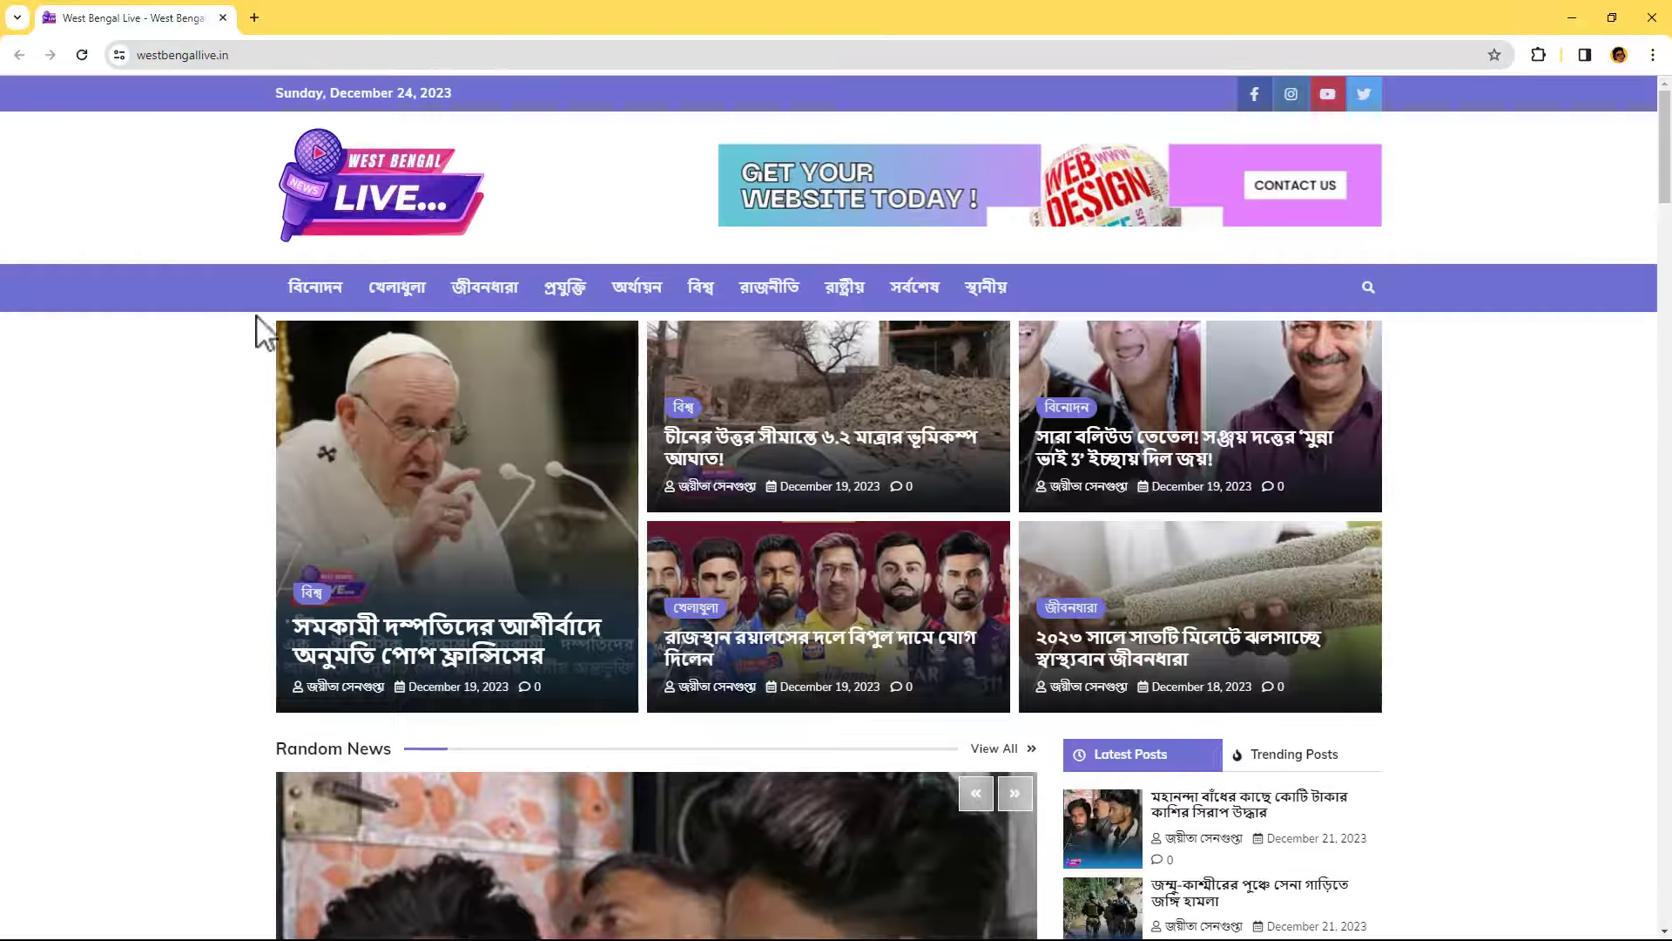
{"action": "scroll", "coordinate": [195, 384], "scroll_direction": "down", "scroll_amount": 15}
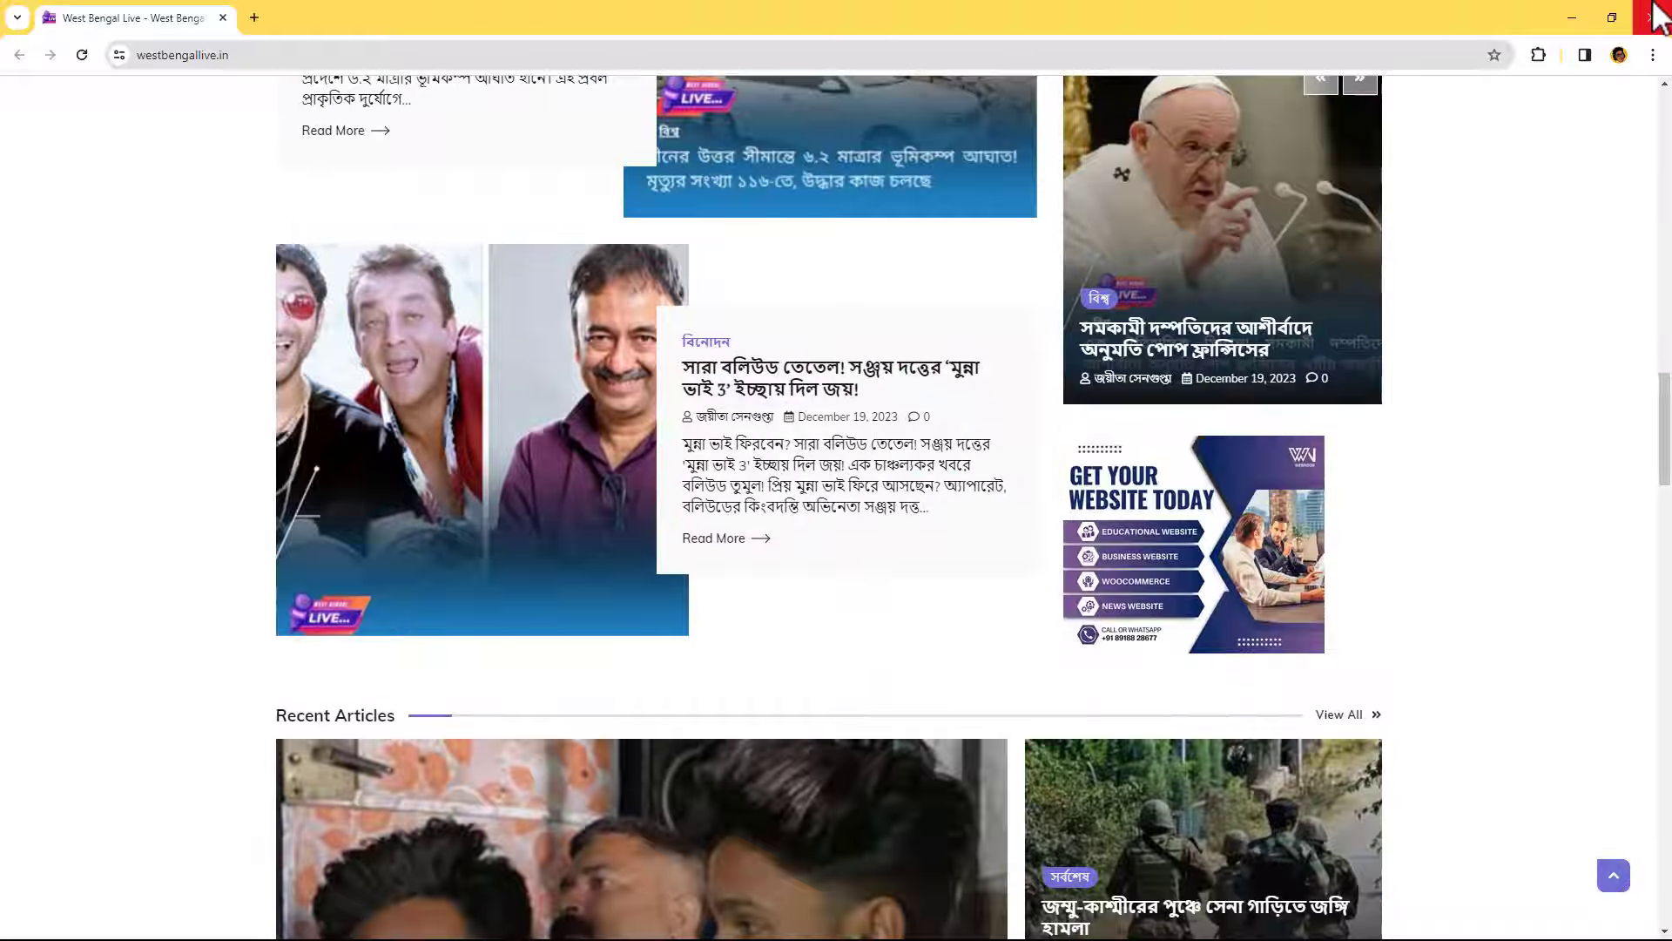